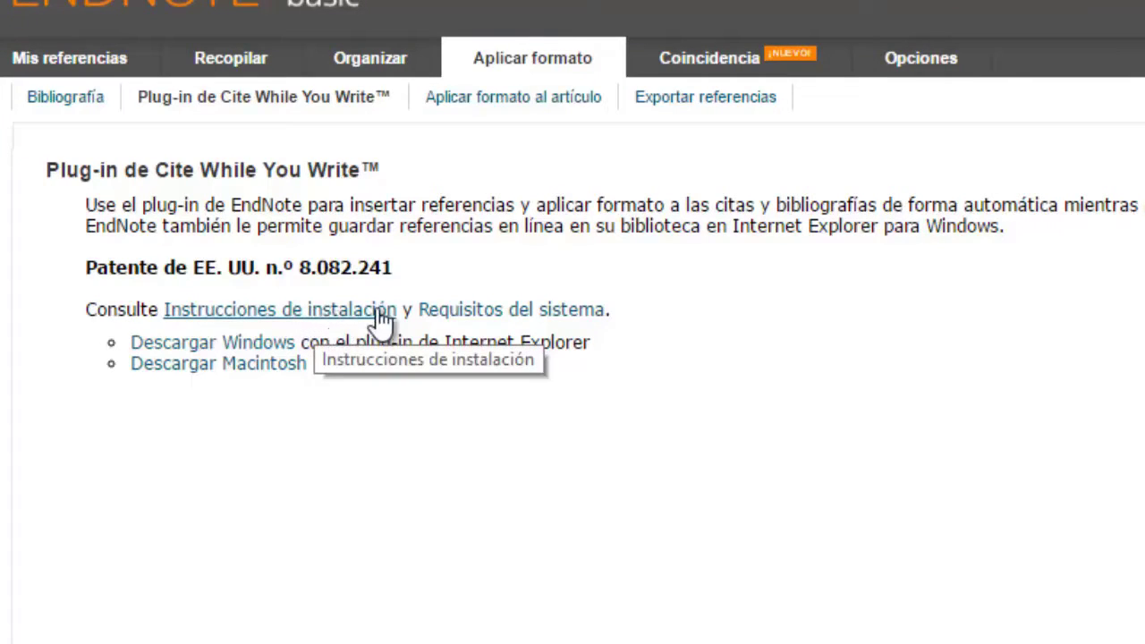
Step: Check the plug-in's system requirements, then start and cancel the Windows installer download
click(487, 309)
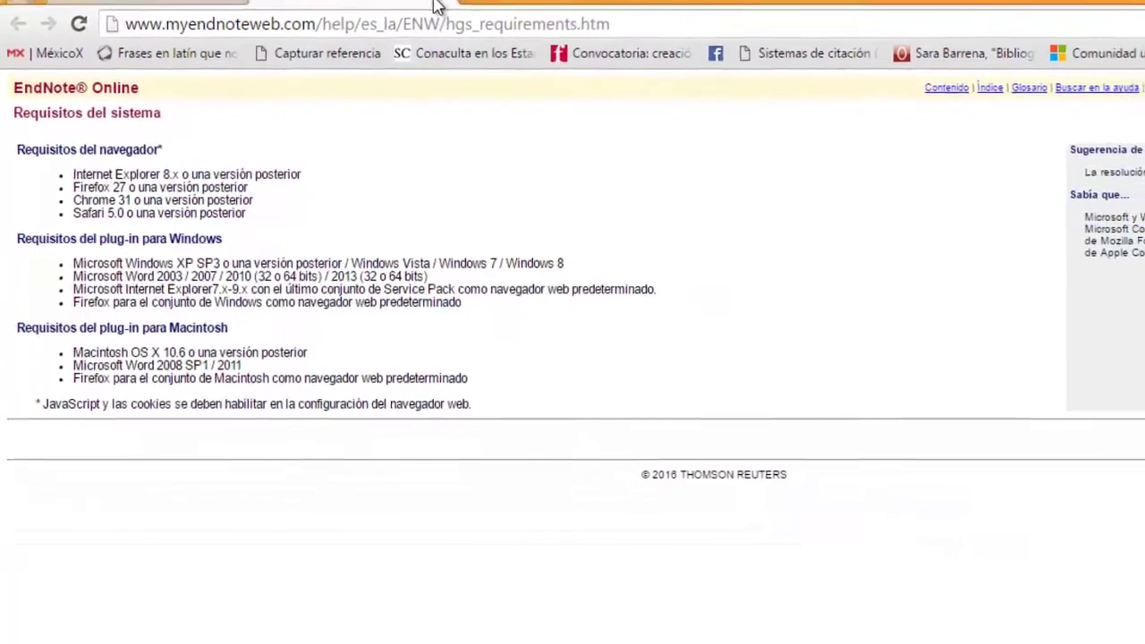
click(421, 5)
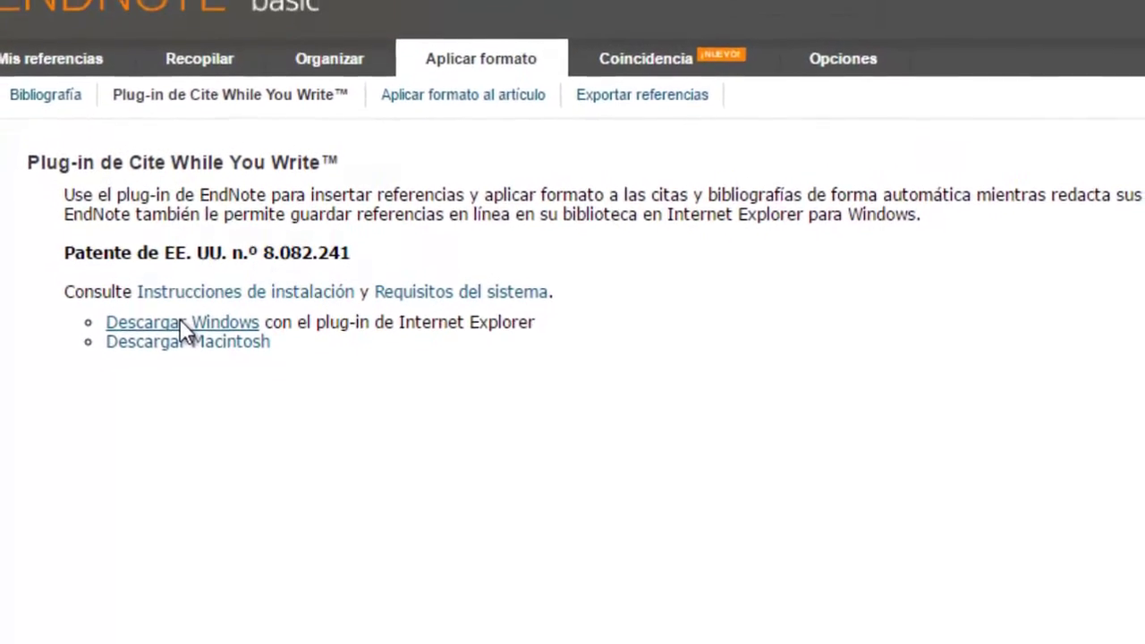
click(179, 320)
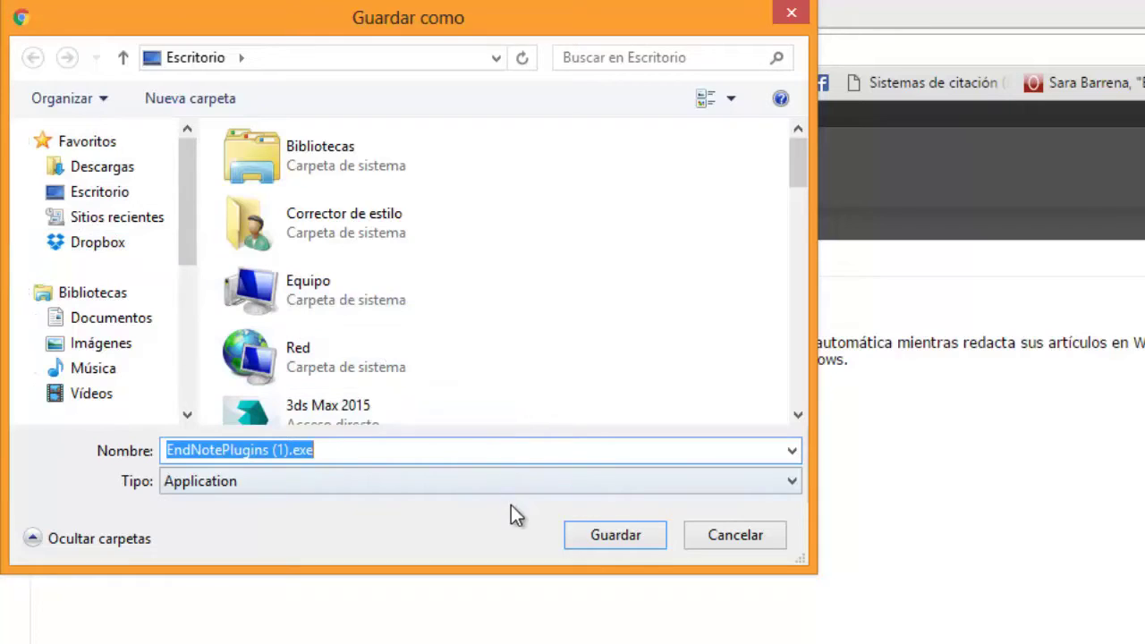
click(747, 536)
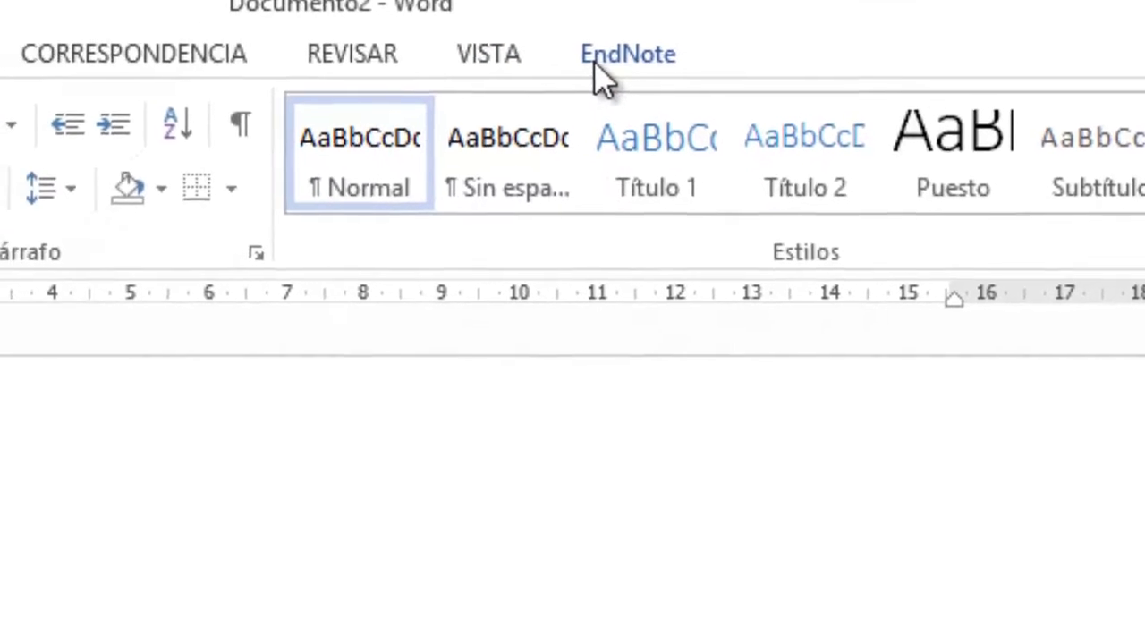
Step: Sign in to the EndNote tab in Word with the account e-mail and password
click(596, 68)
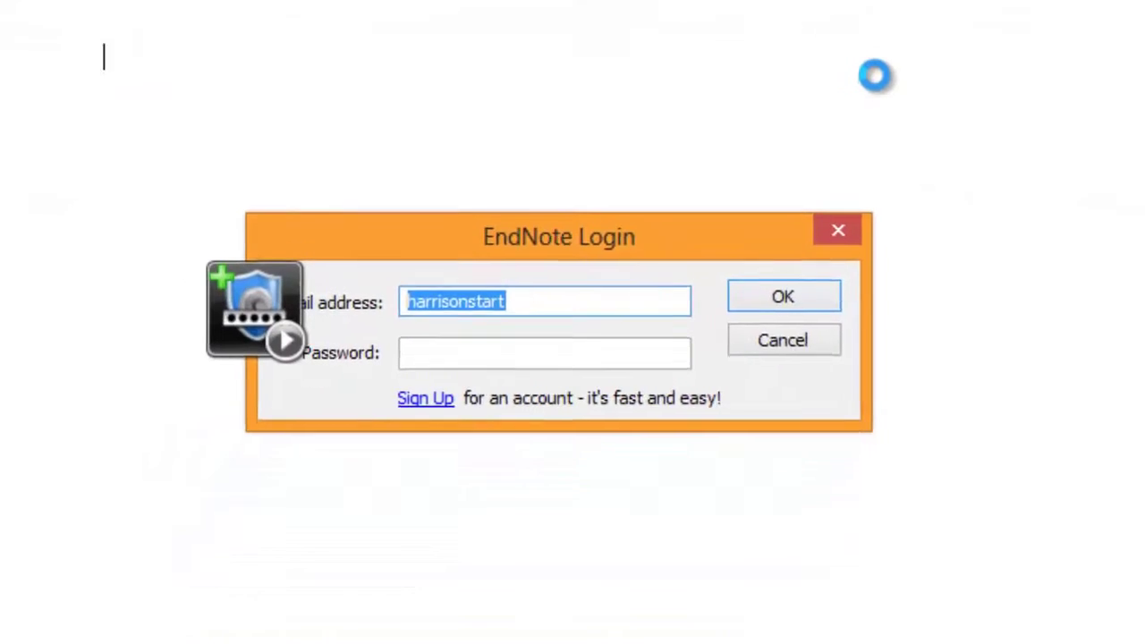
key(BackSpace)
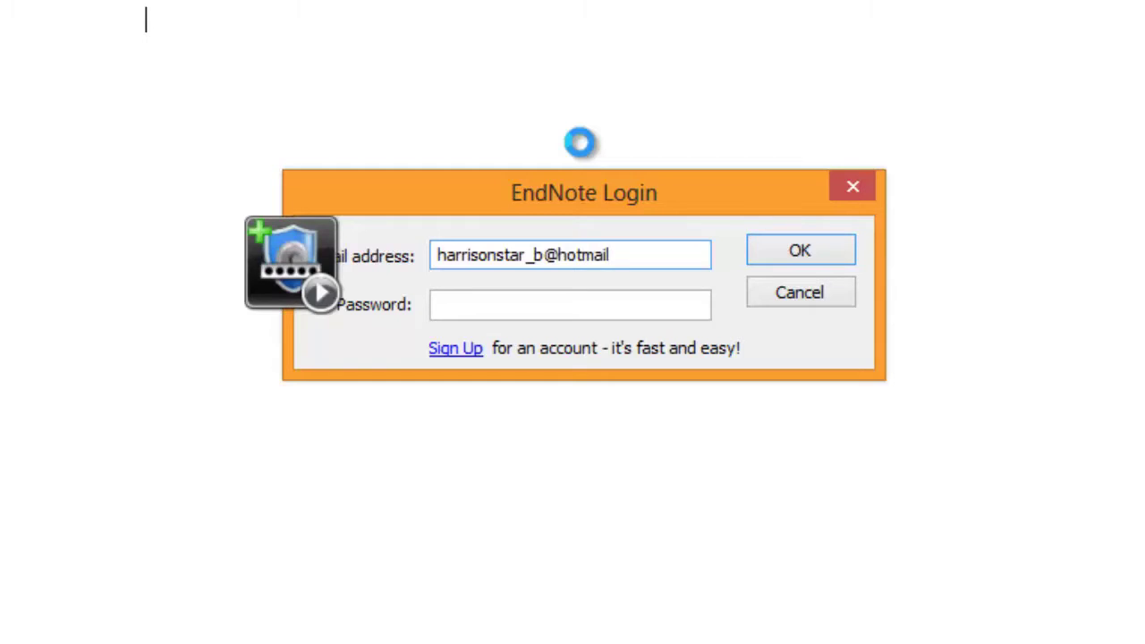
key(Tab)
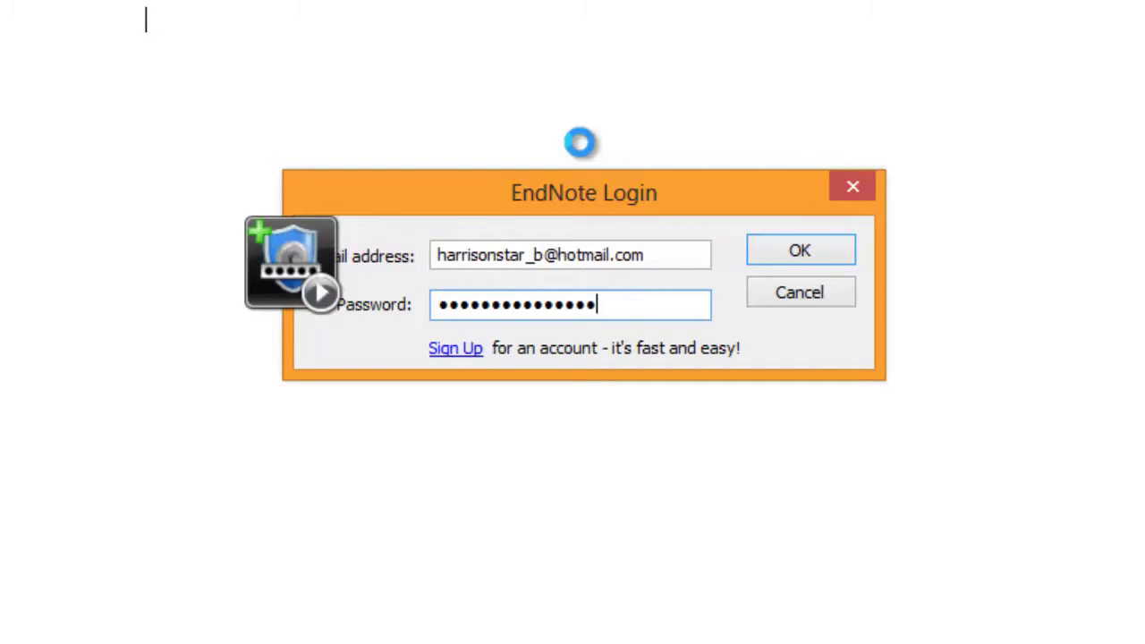
key(Return)
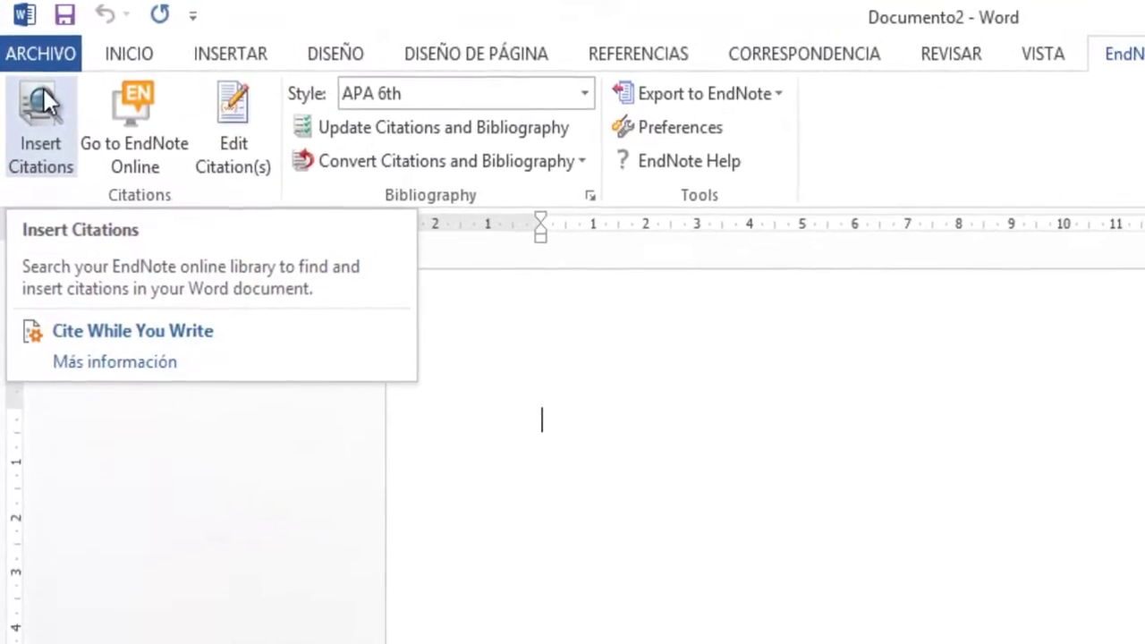
click(151, 61)
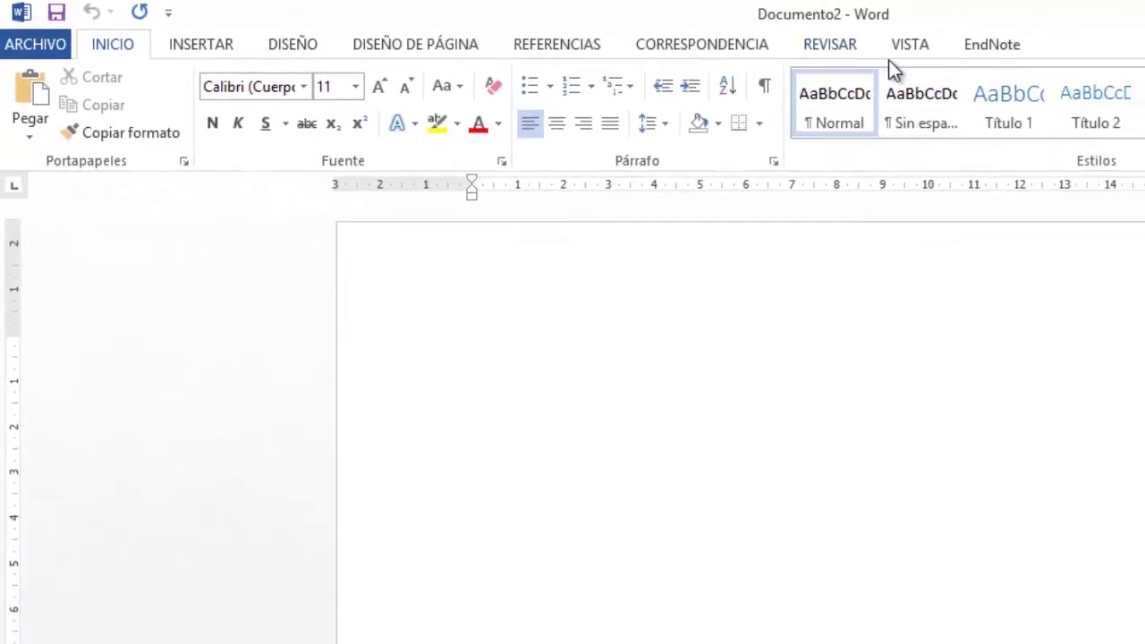
click(993, 47)
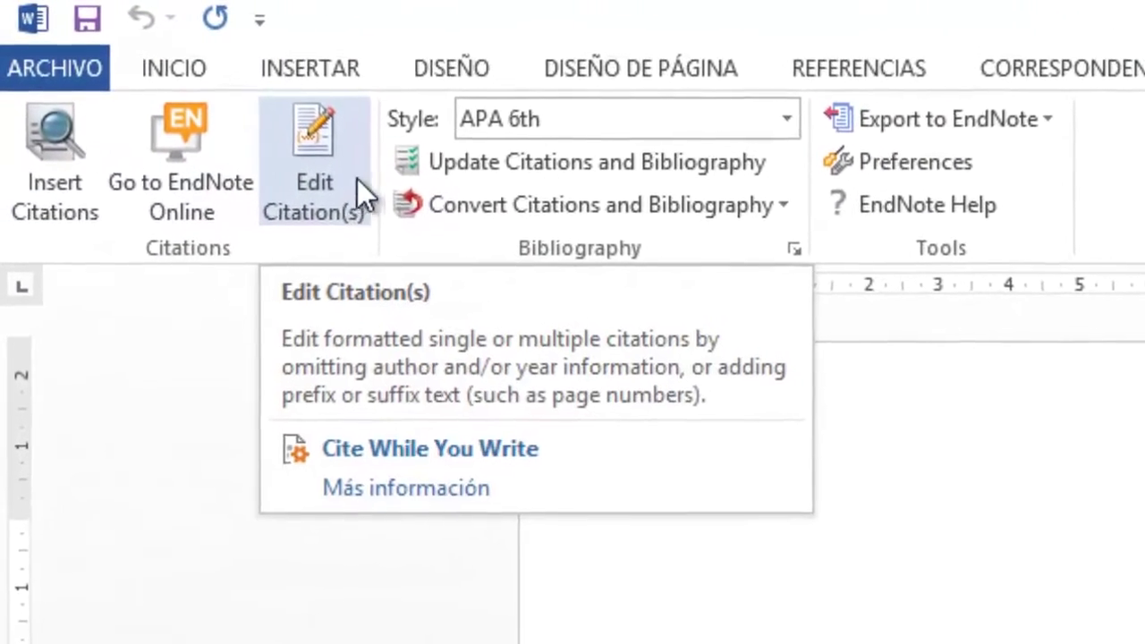
click(787, 119)
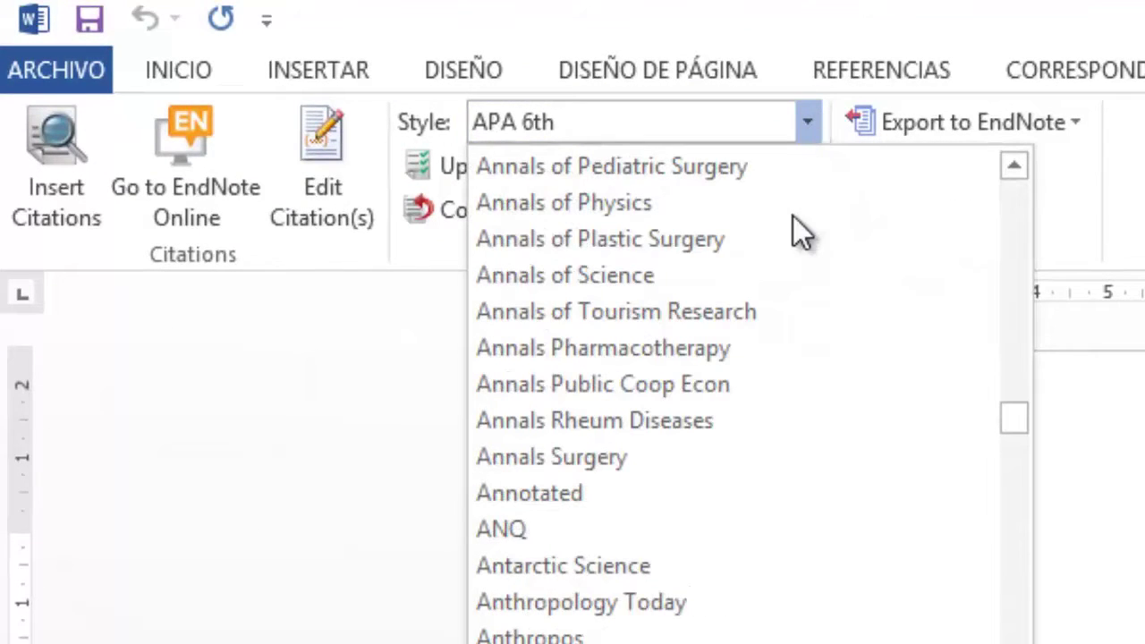
scroll(900, 473, down, 3)
scroll(900, 509, up, 3)
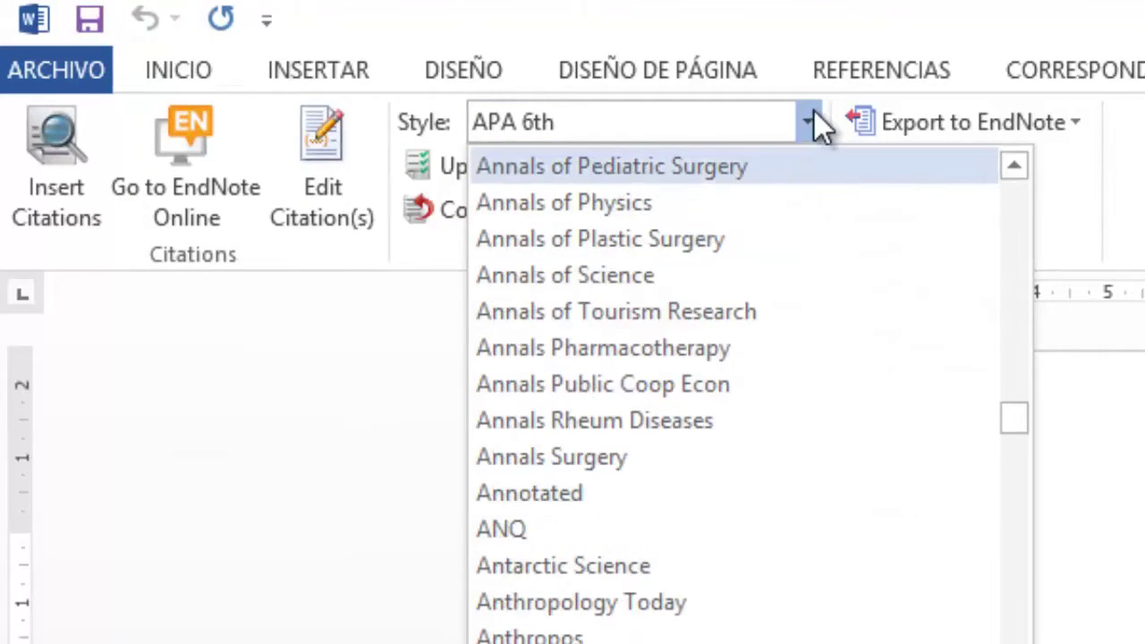
click(814, 116)
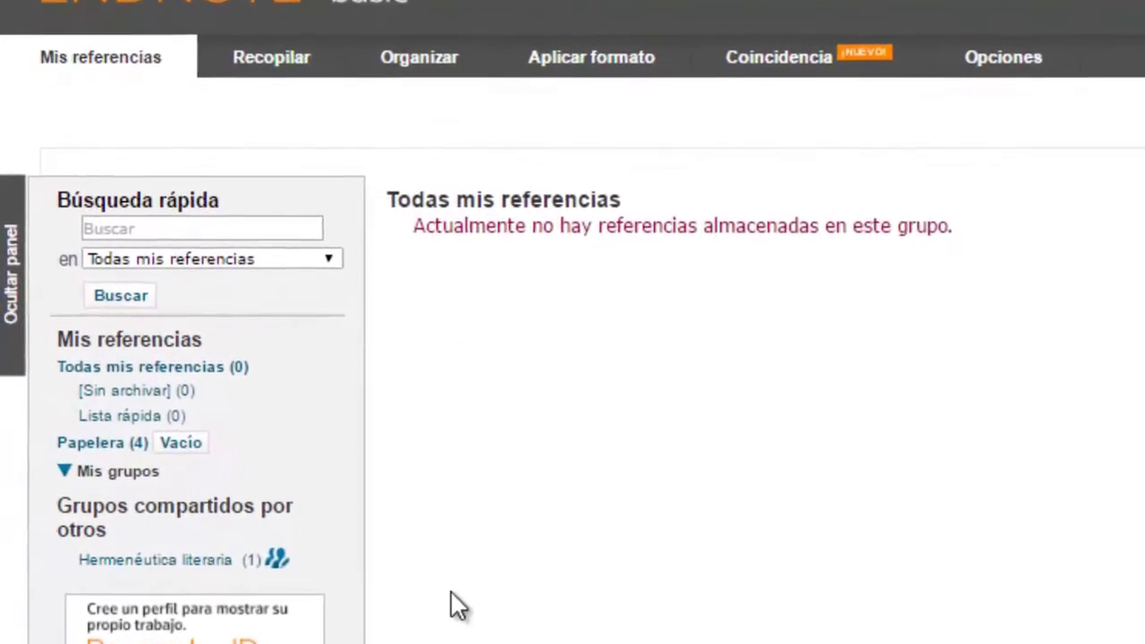
click(349, 257)
click(349, 257)
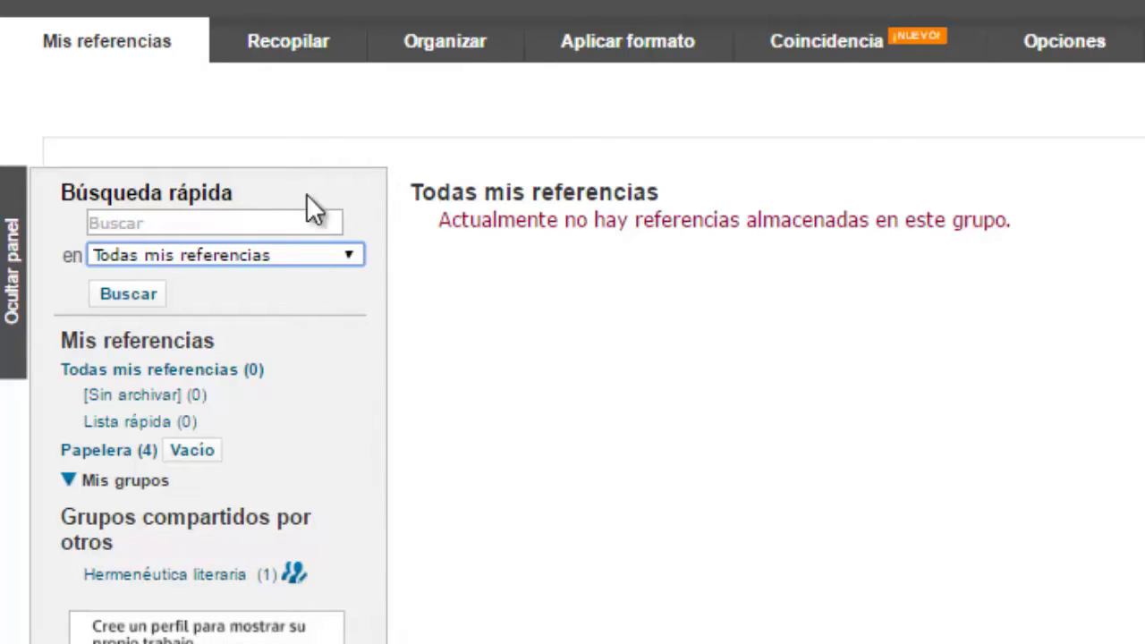
mouse_move(292, 51)
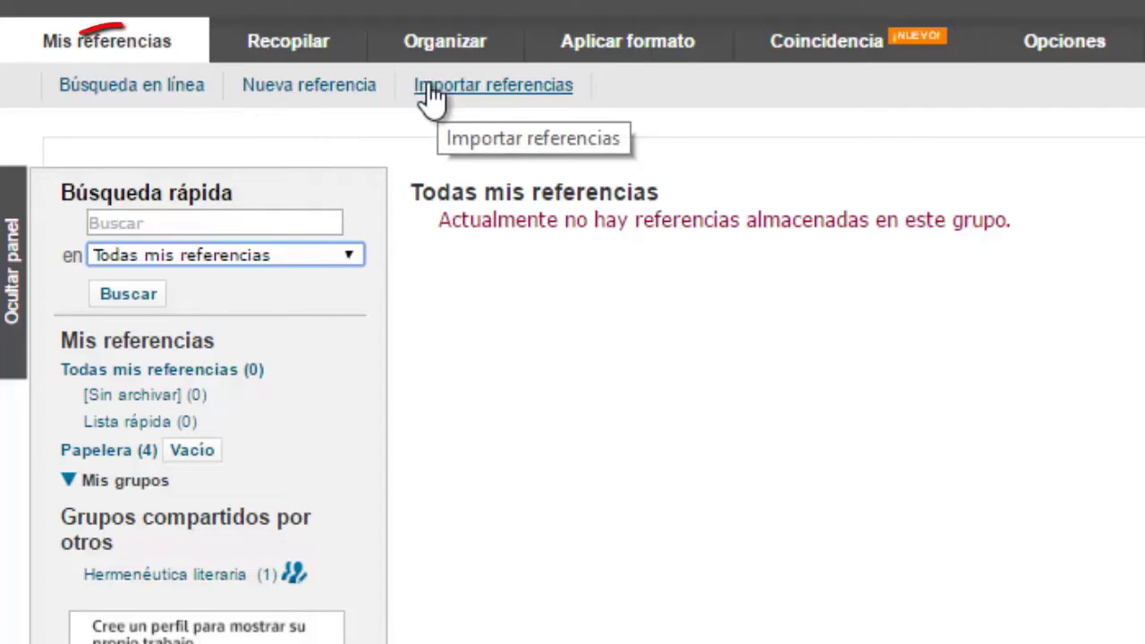
Step: On Búsqueda en línea, pick Yale U as the catalog and bring up Seleccionar favoritos
click(188, 106)
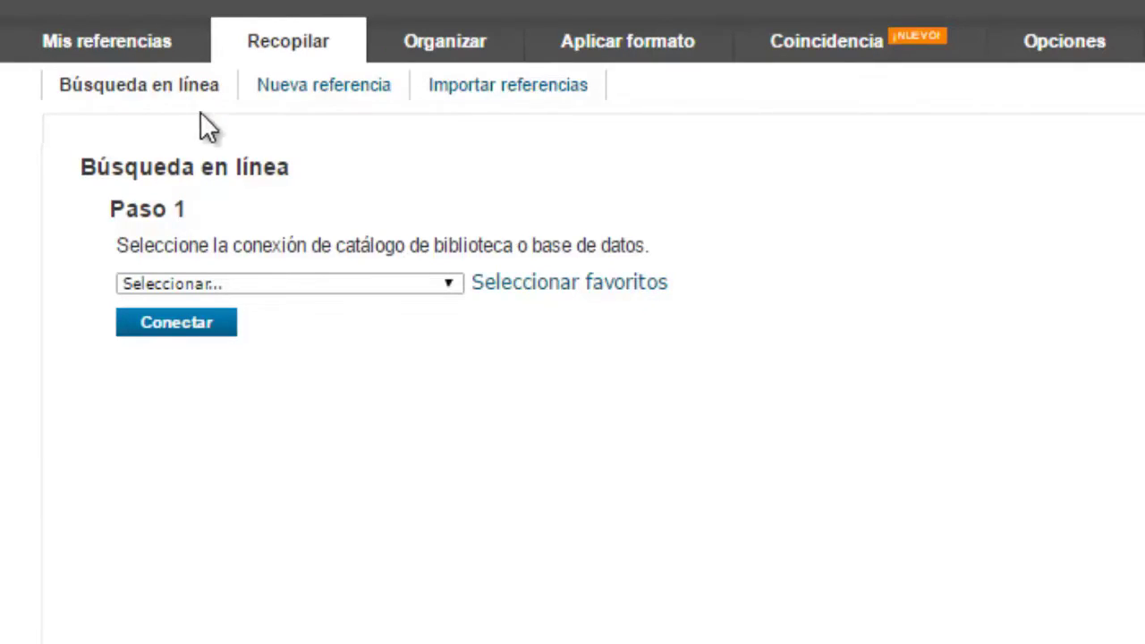
click(454, 283)
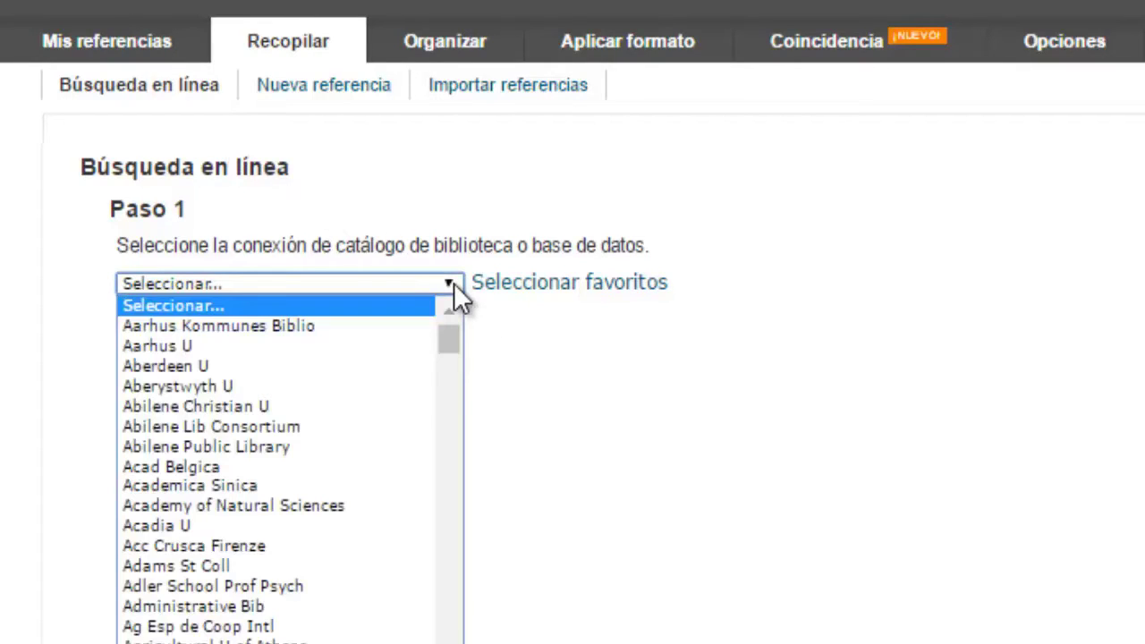
drag(448, 342, 452, 643)
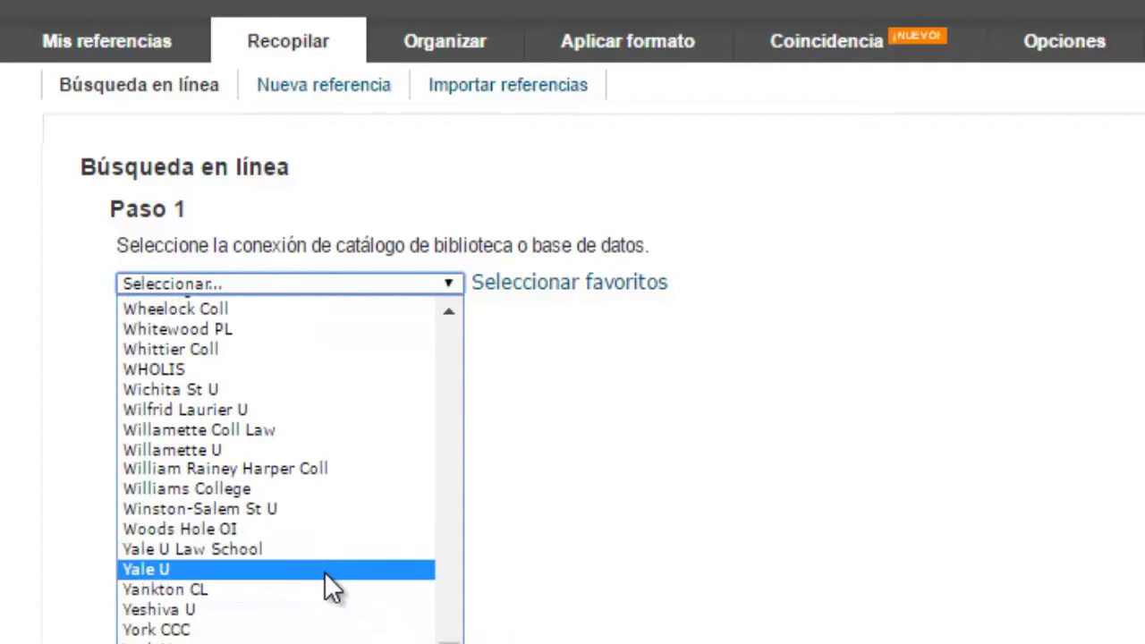
click(323, 570)
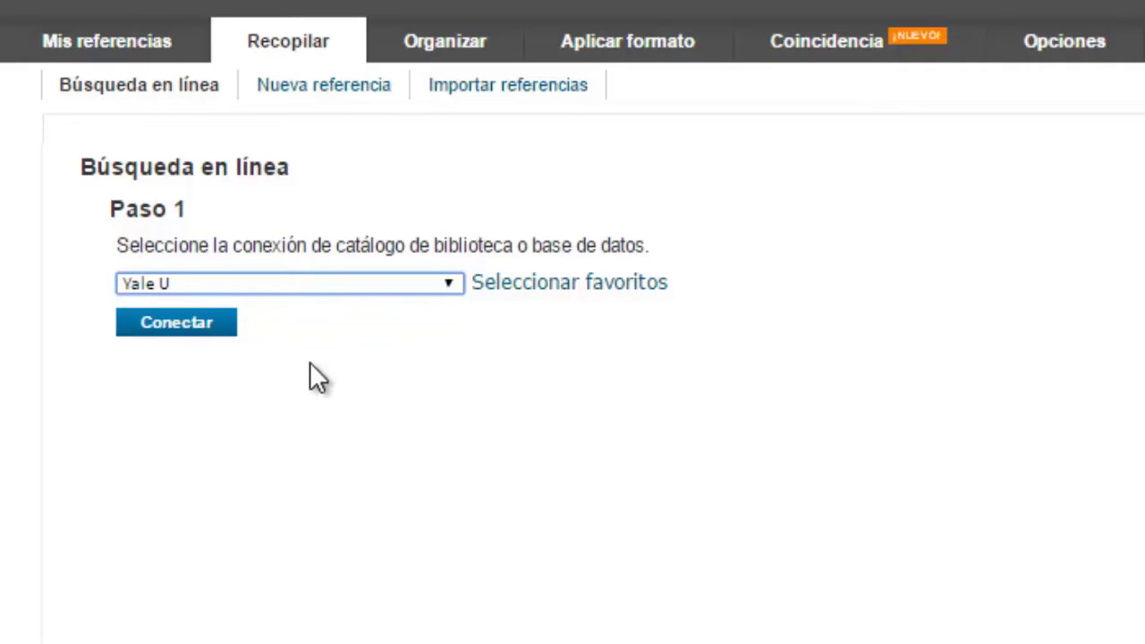
click(563, 282)
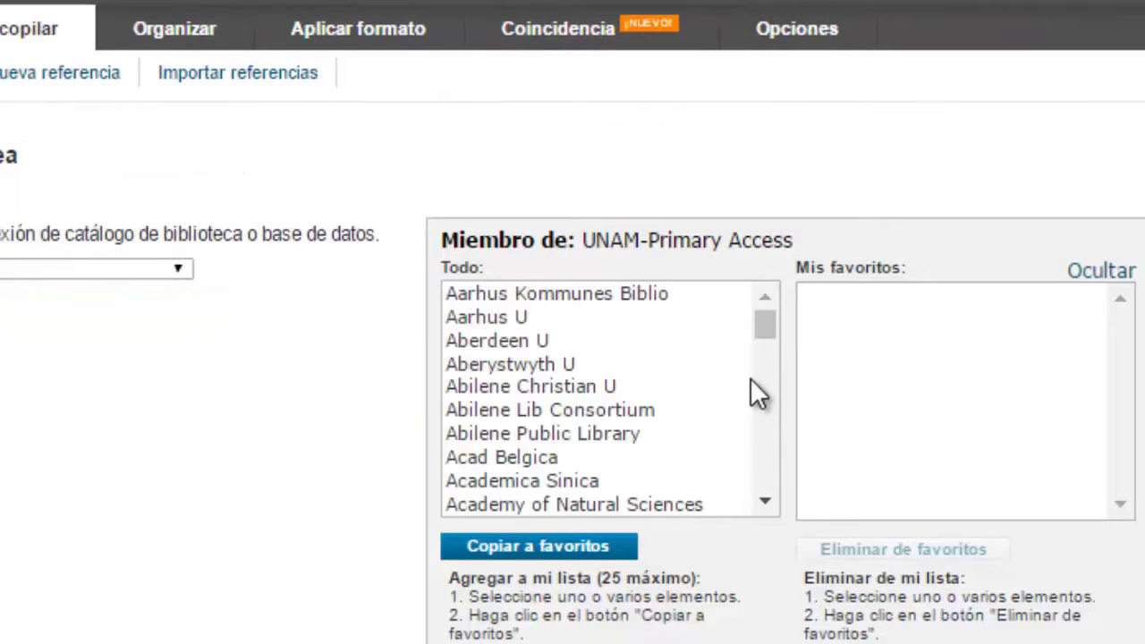
Step: Add Yale U, Hardin-Simmons U and Aberdeen U to the favourite catalogs
drag(767, 325, 772, 474)
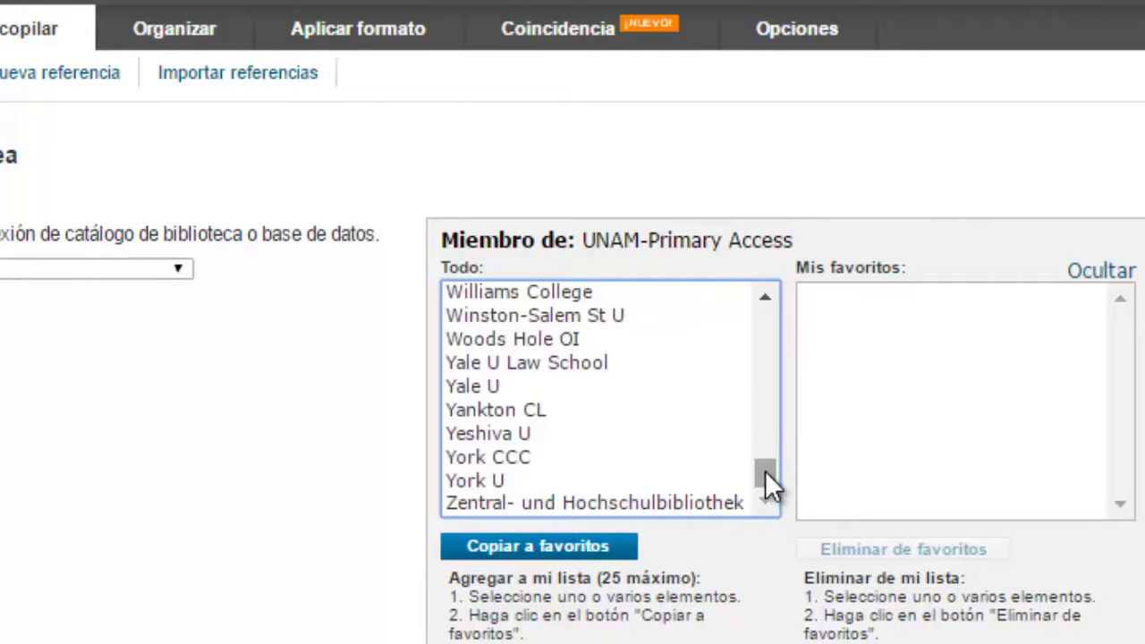
click(500, 385)
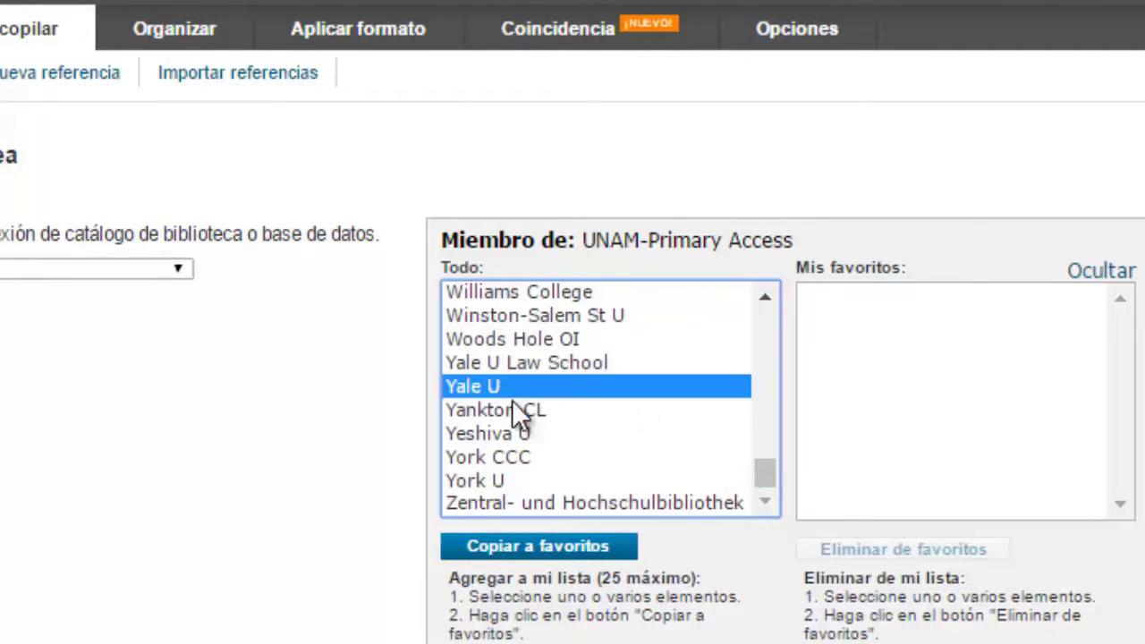
click(622, 550)
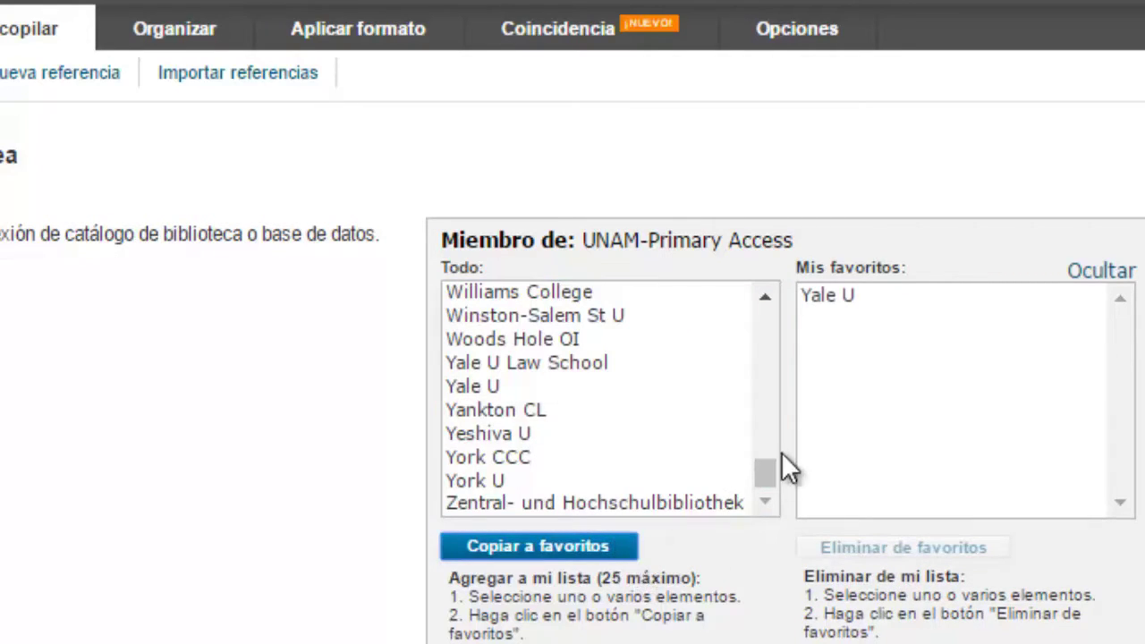
drag(763, 451, 756, 366)
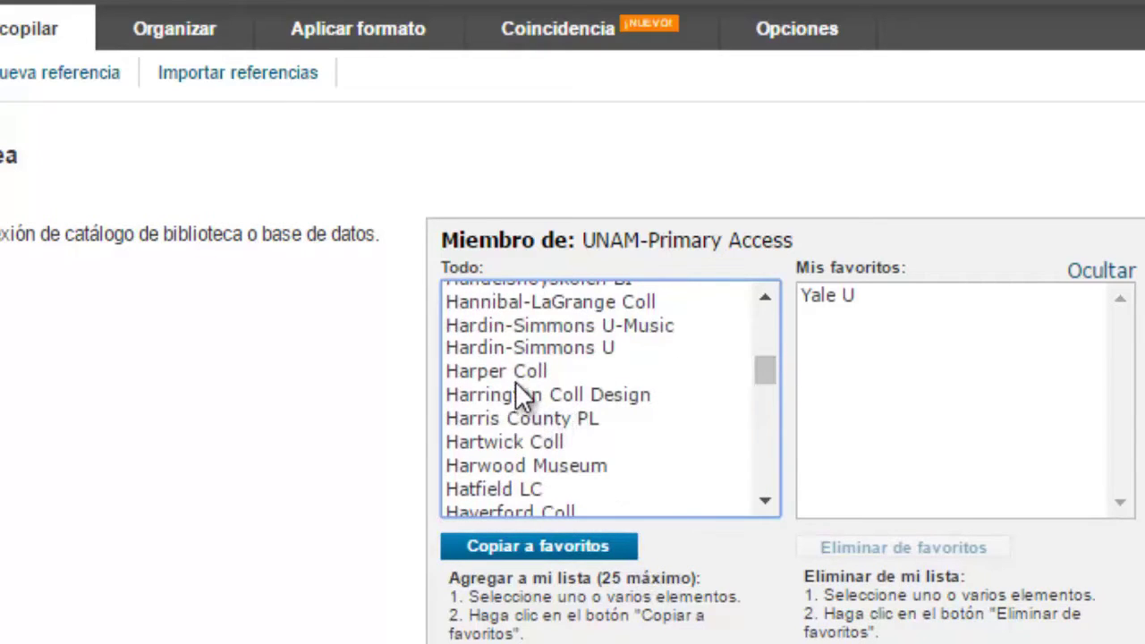
click(526, 351)
click(590, 548)
drag(769, 372, 775, 302)
click(543, 343)
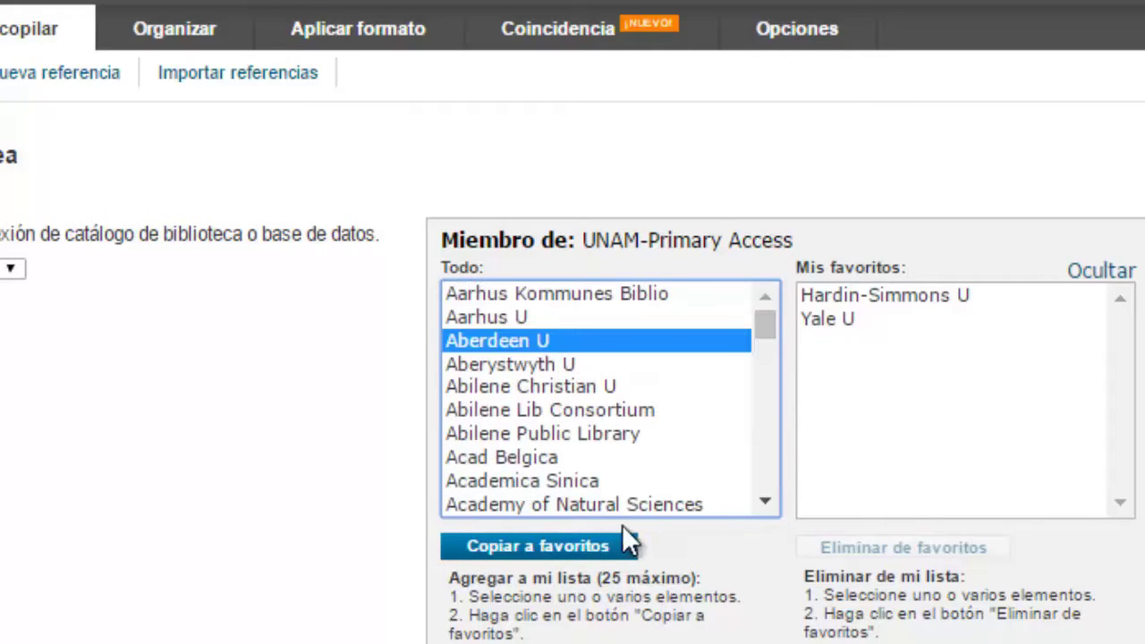
click(589, 548)
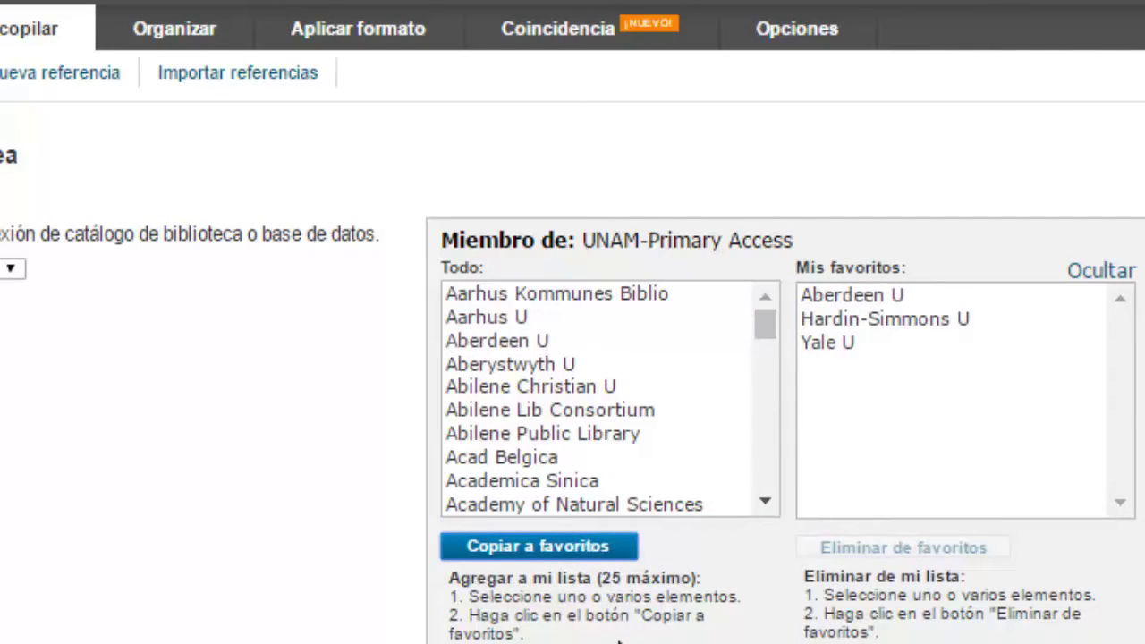
Step: Remove Aberdeen U from the favourites and hide the chooser
click(894, 297)
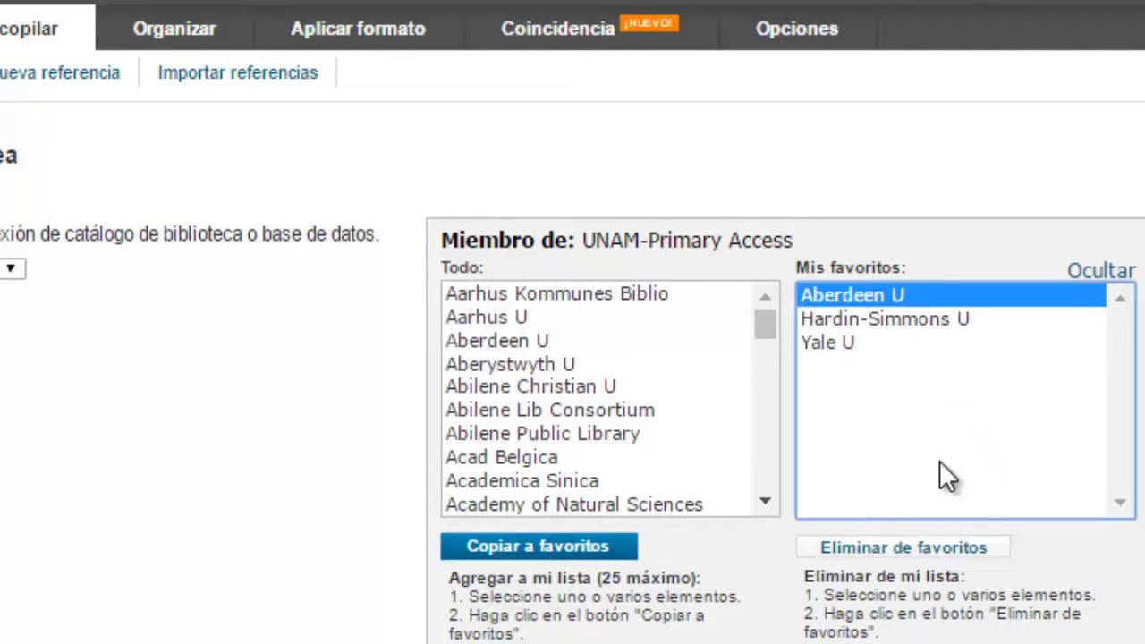
click(965, 568)
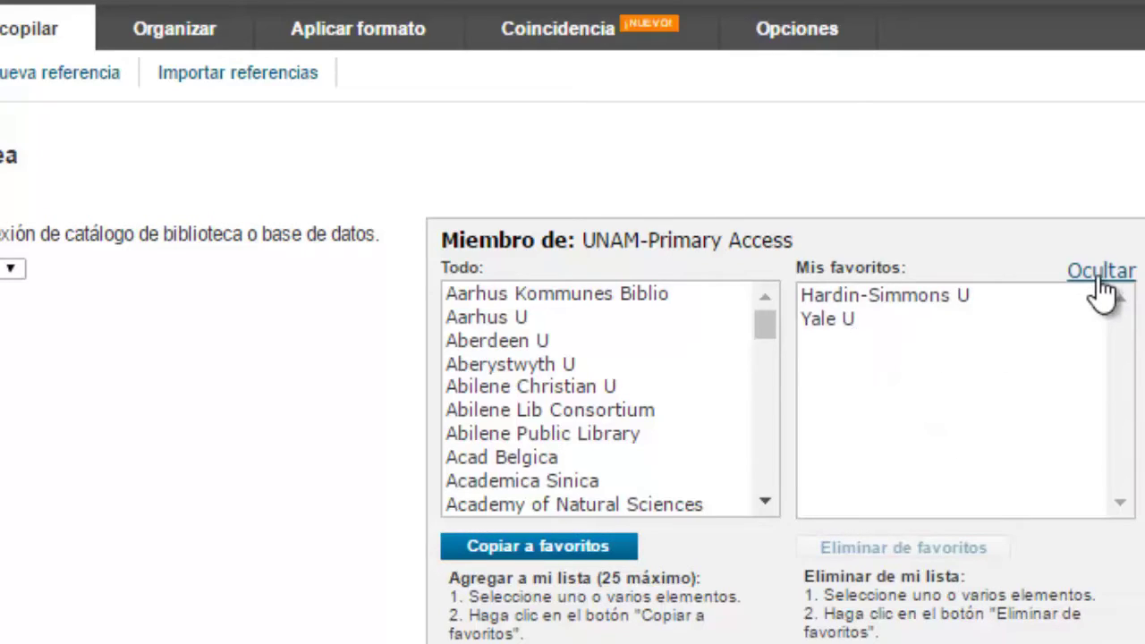
click(891, 320)
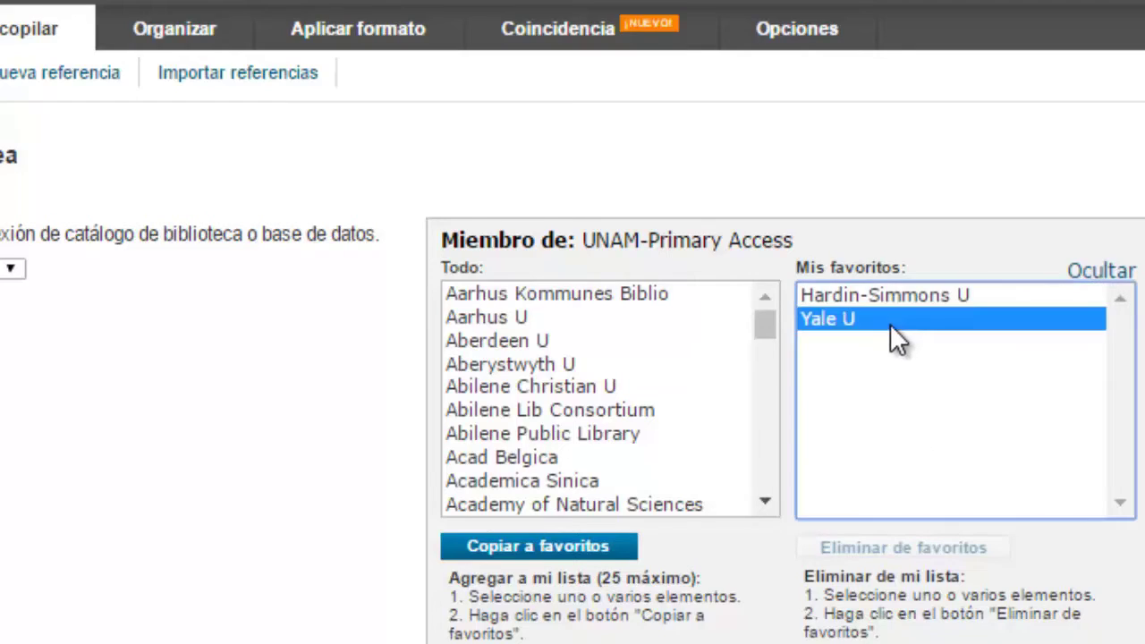
click(1084, 279)
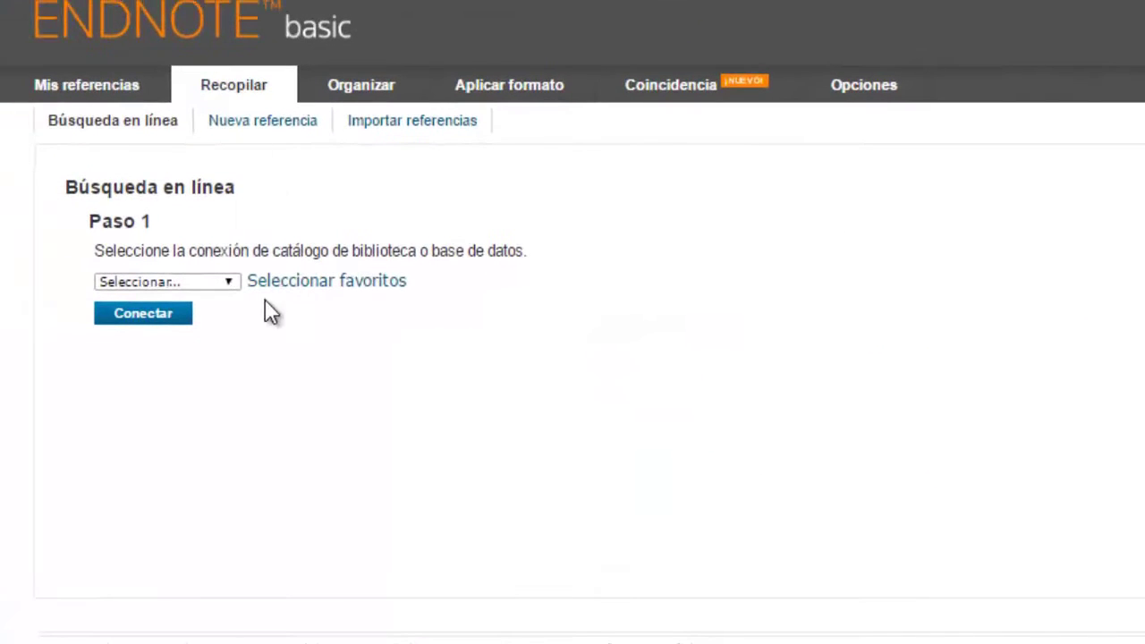
Step: Connect to Yale U and search Tabaquismo in any field, retrieving all records
click(230, 283)
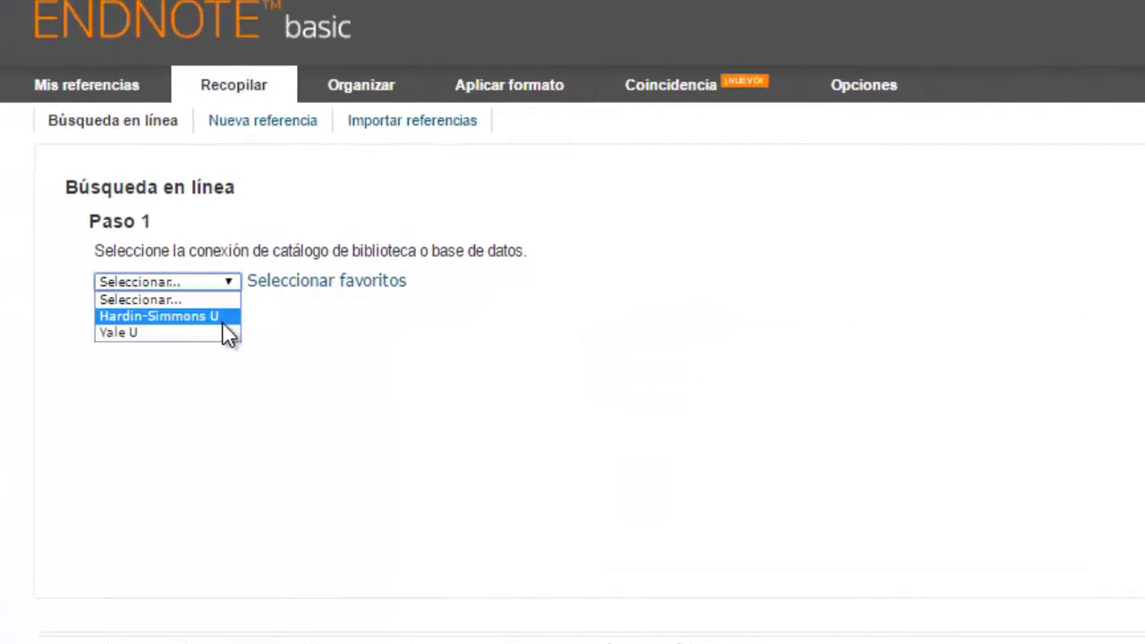
click(224, 332)
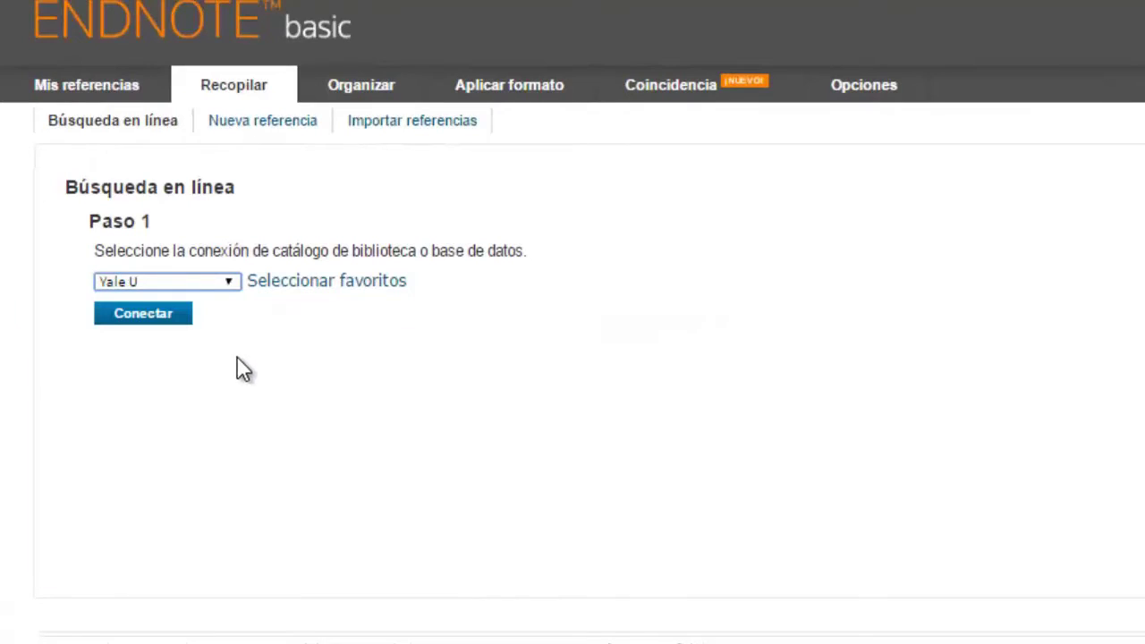
click(165, 333)
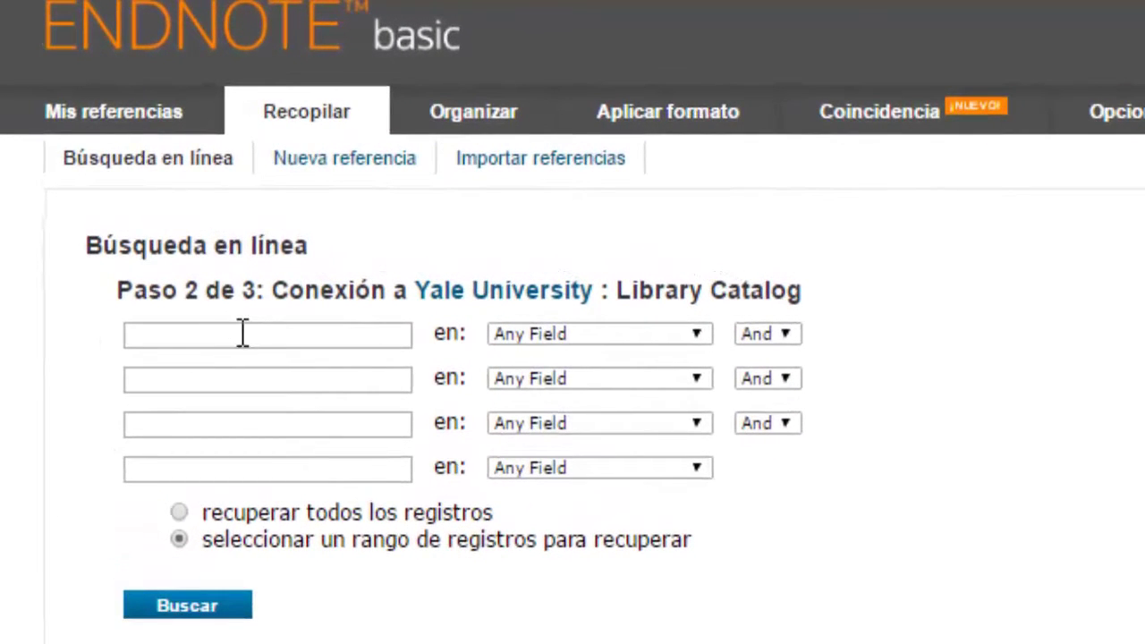
click(258, 340)
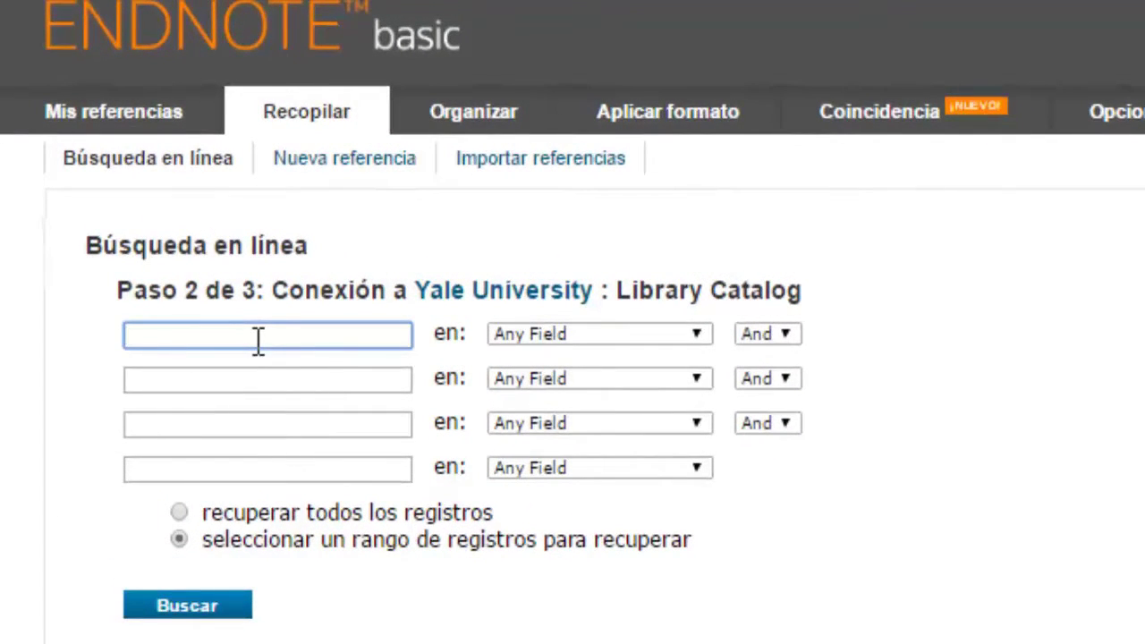
text(Tabaquismo)
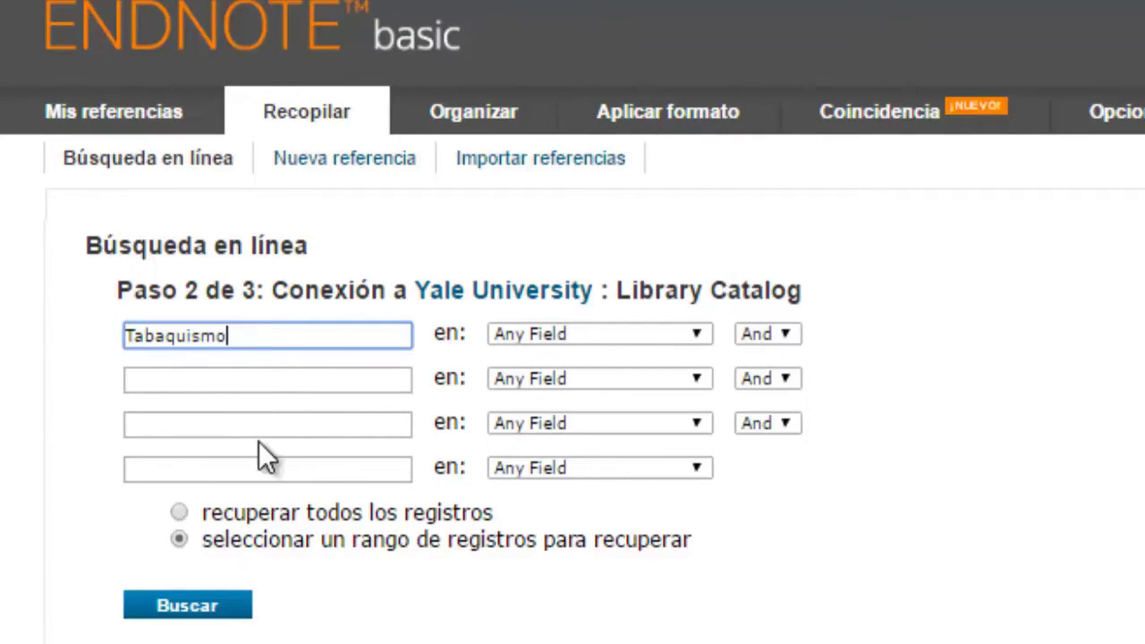
click(182, 515)
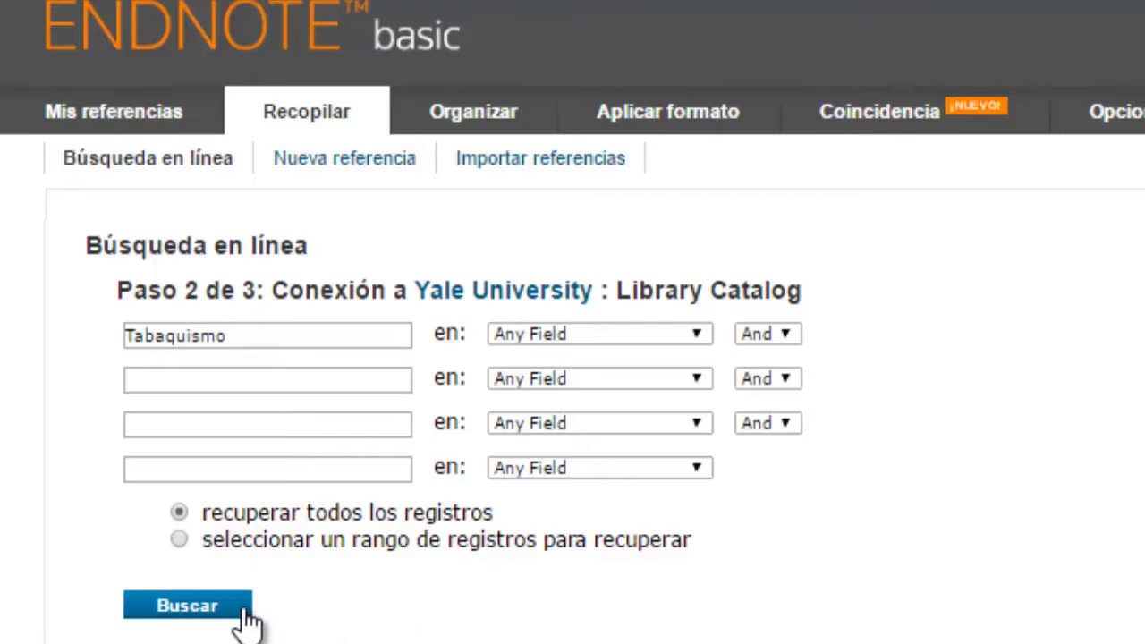
click(195, 601)
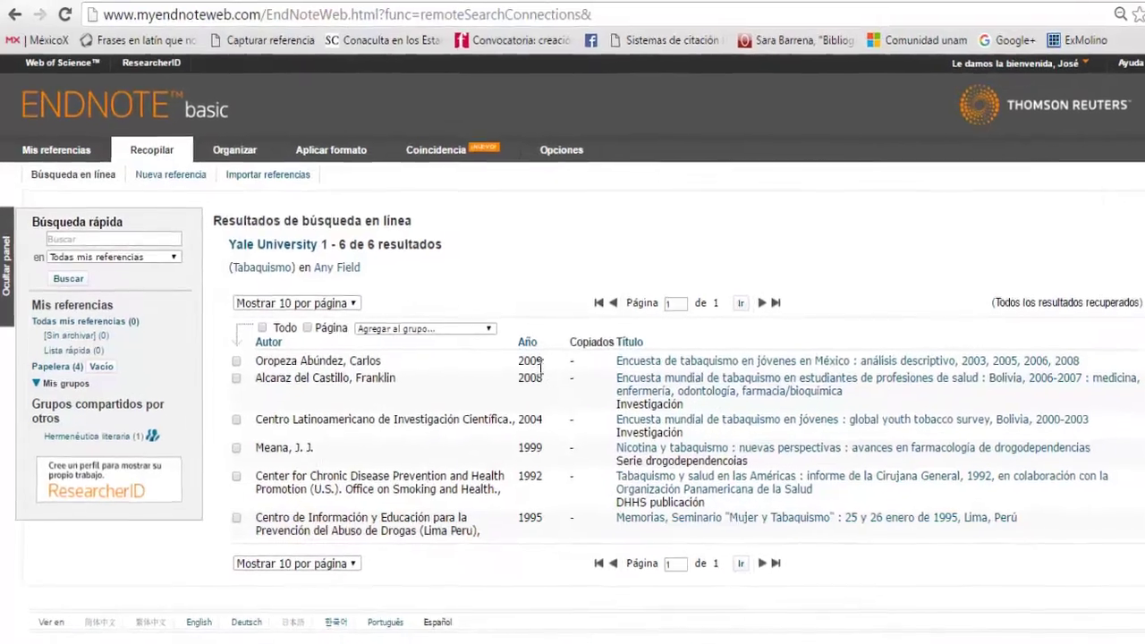
Step: Tick the 2008 and 2009 tobacco survey results and open the 'Agregar al grupo...' list
click(248, 395)
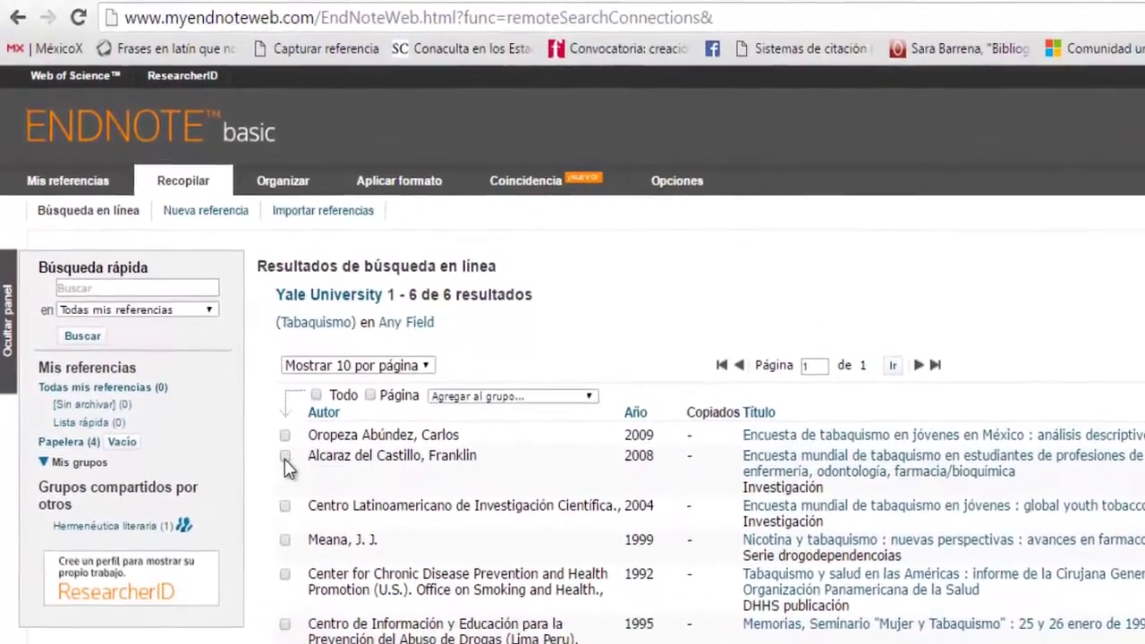
click(296, 453)
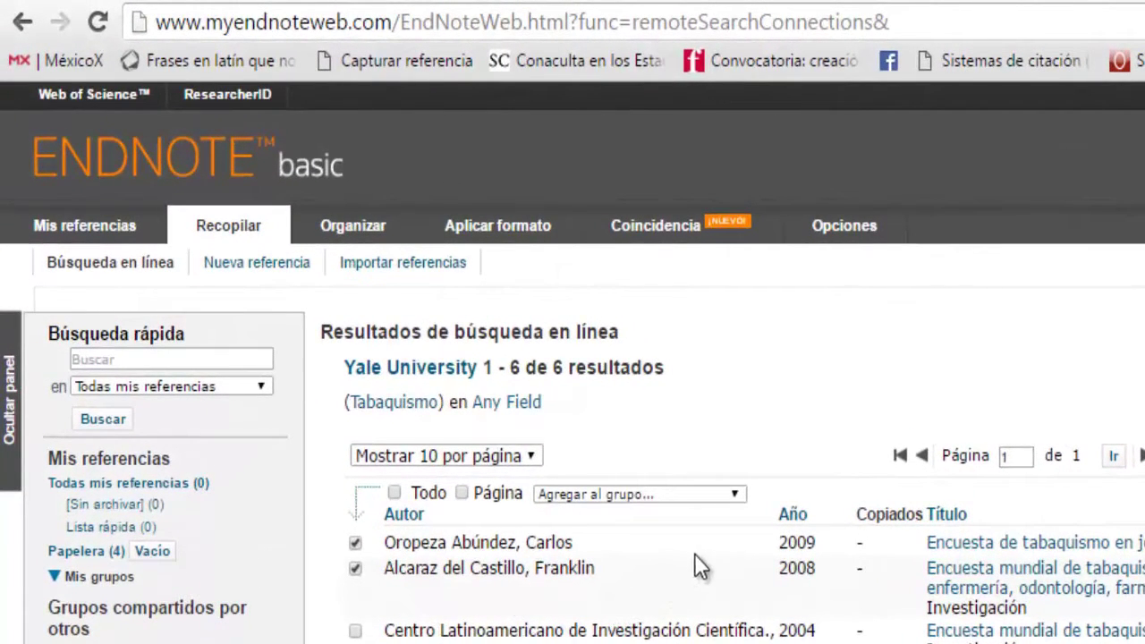
click(734, 497)
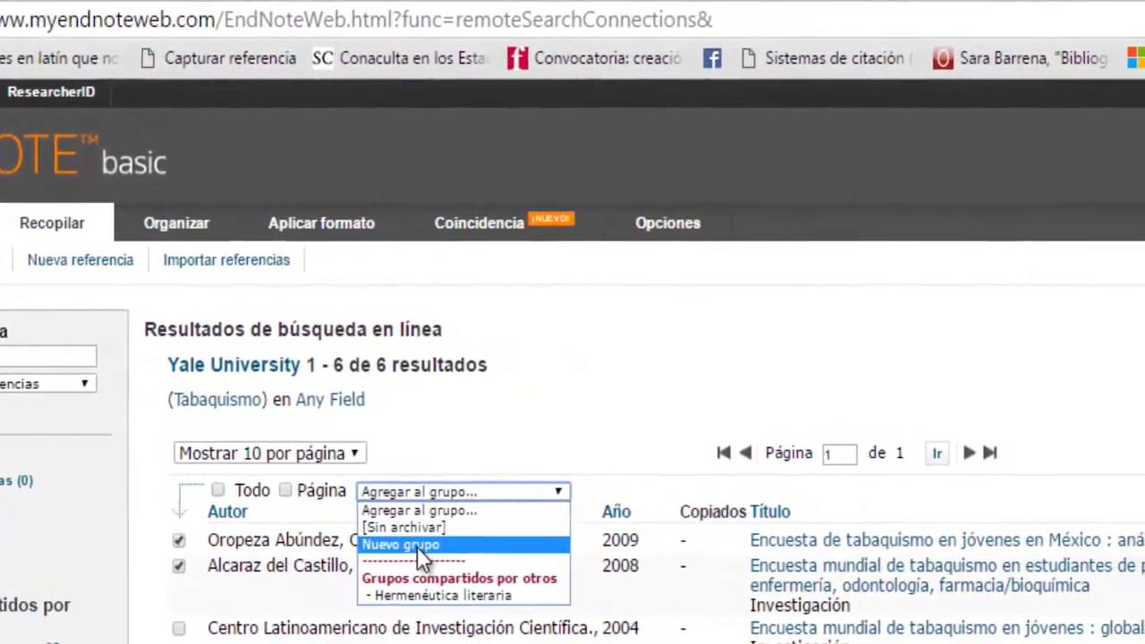
Step: Put the two marked records into a new group named 'Tabaquismo'
click(463, 548)
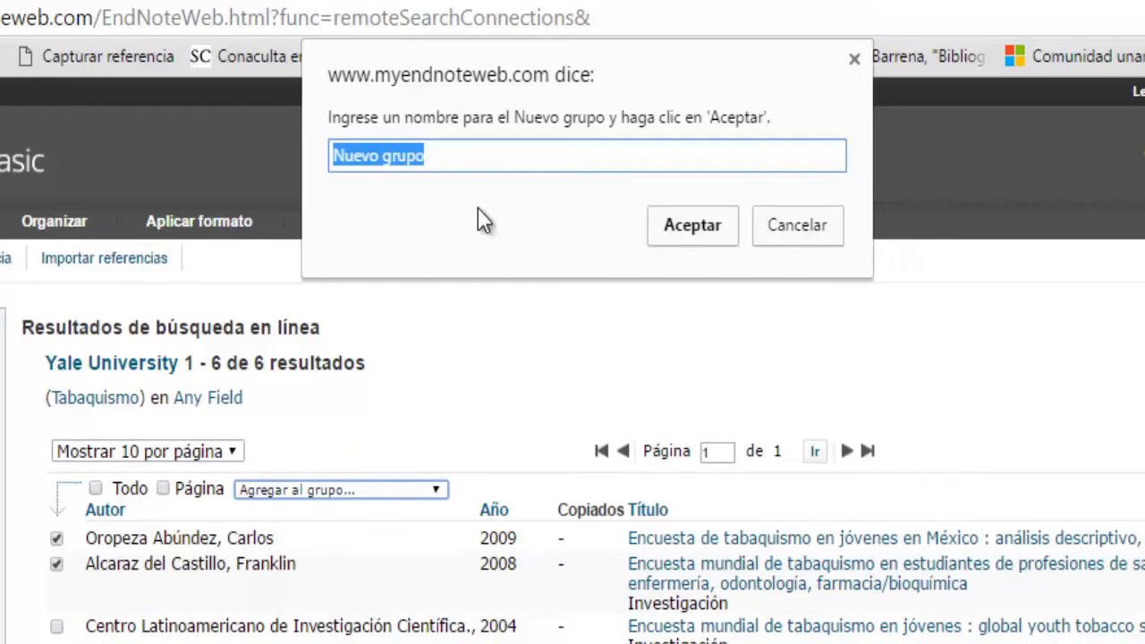
key(BackSpace)
text(Tabaquismo)
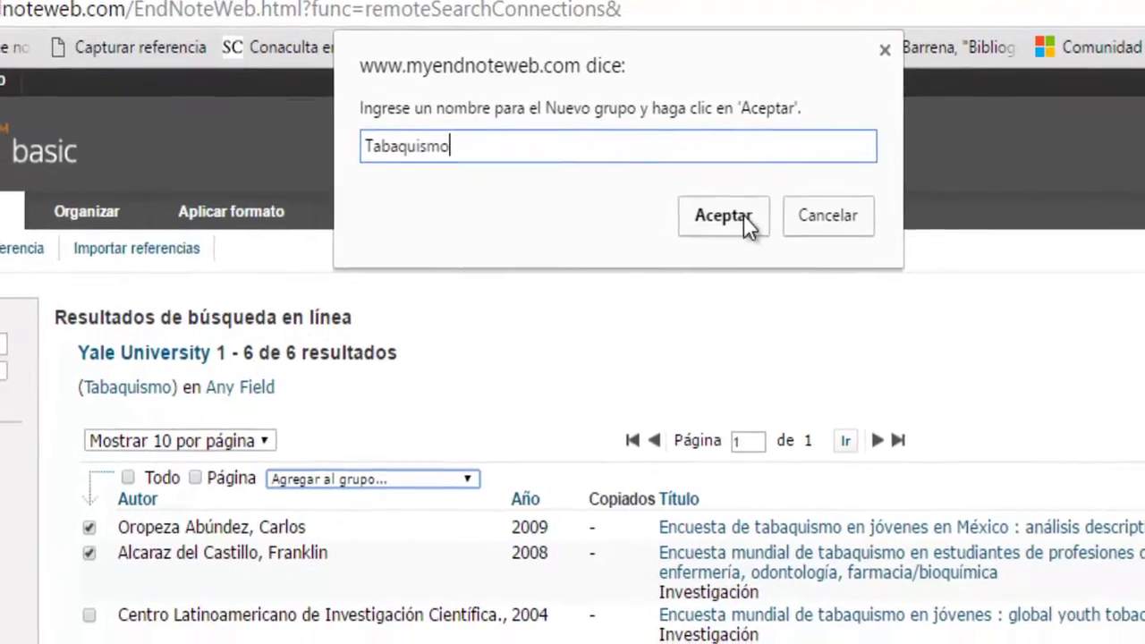
click(741, 217)
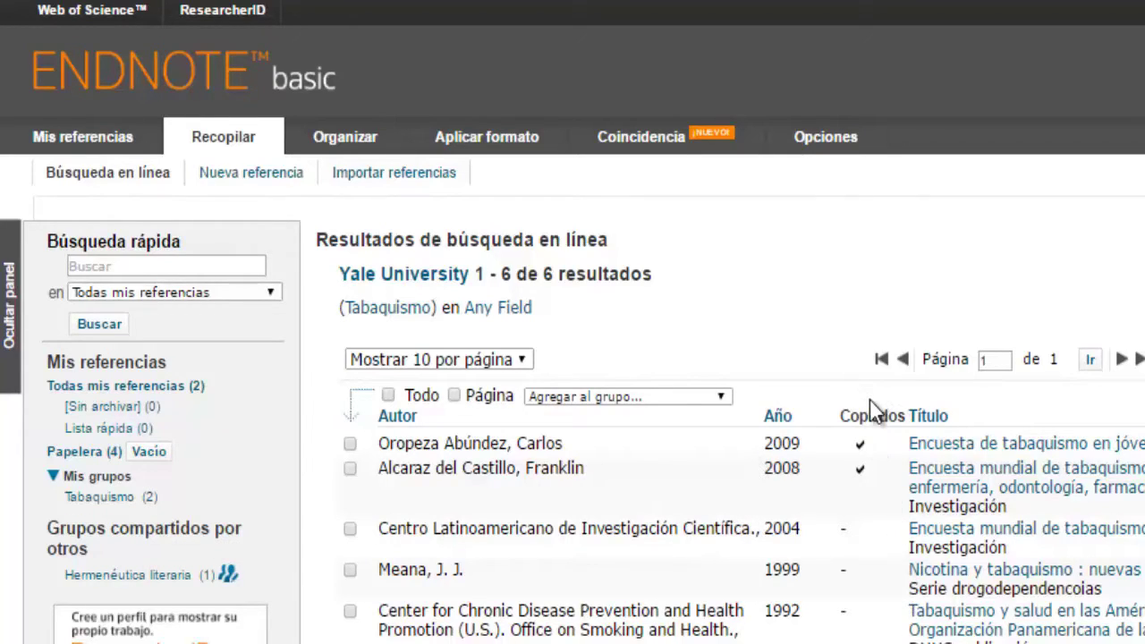
Step: Open the Tabaquismo group, review the 2008 survey's full record, and return to the list
click(133, 499)
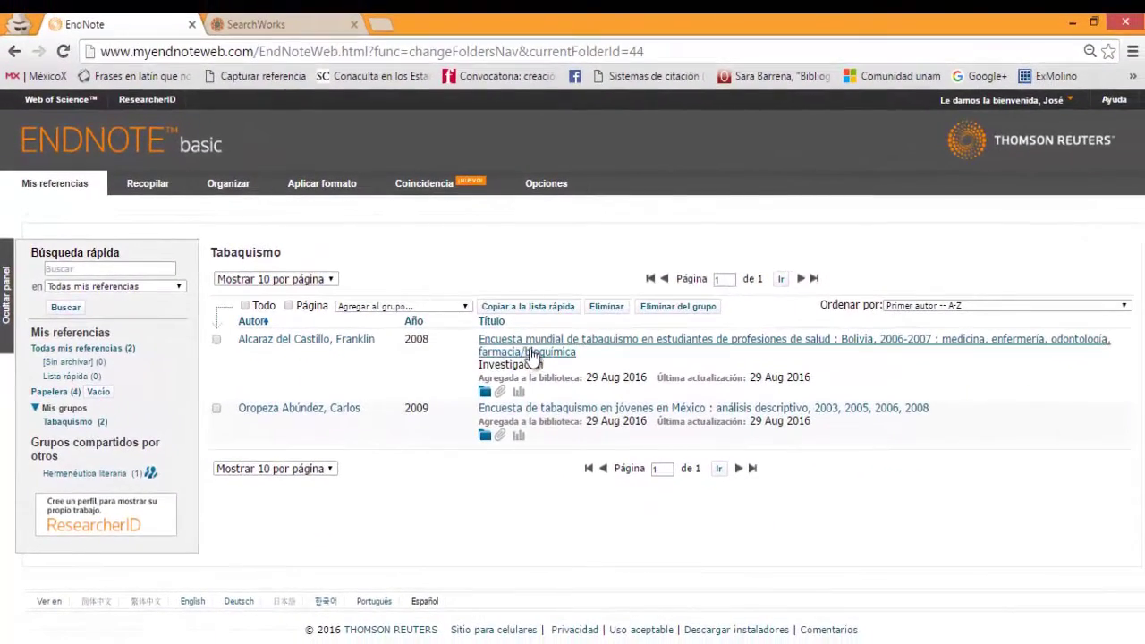
click(532, 355)
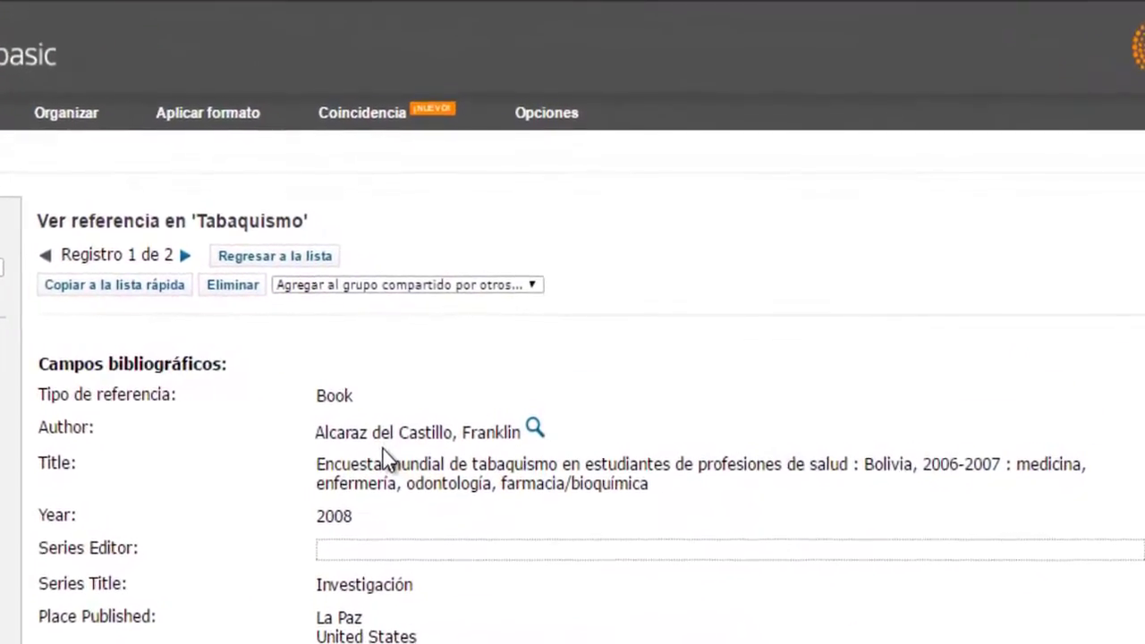
scroll(384, 454, down, 2)
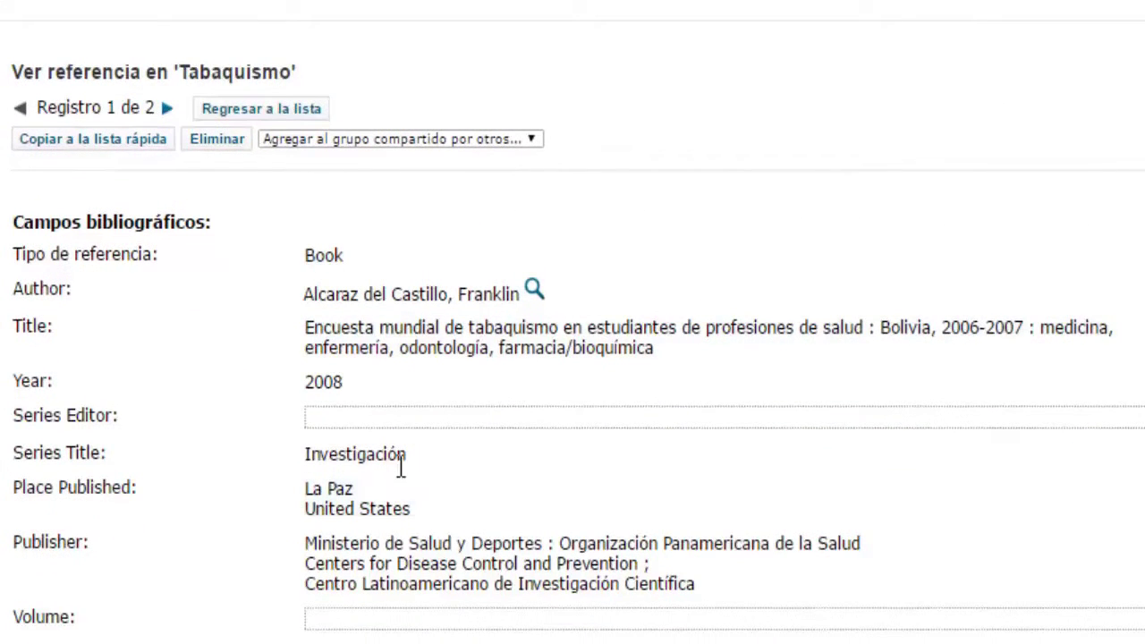
scroll(409, 507, down, 2)
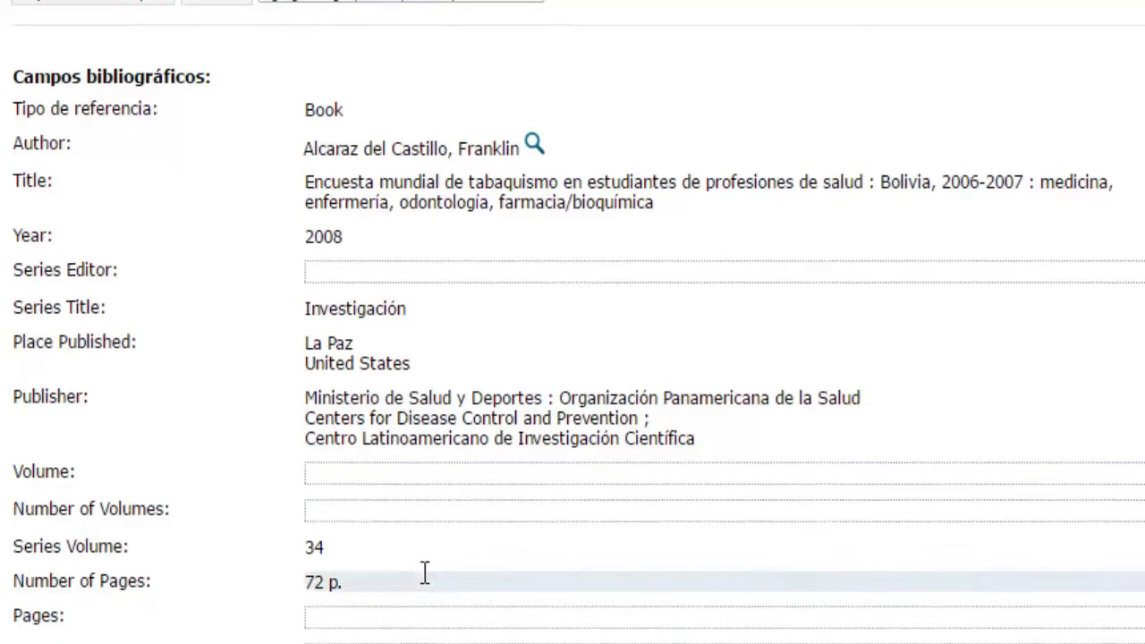
scroll(427, 582, down, 6)
scroll(480, 572, down, 6)
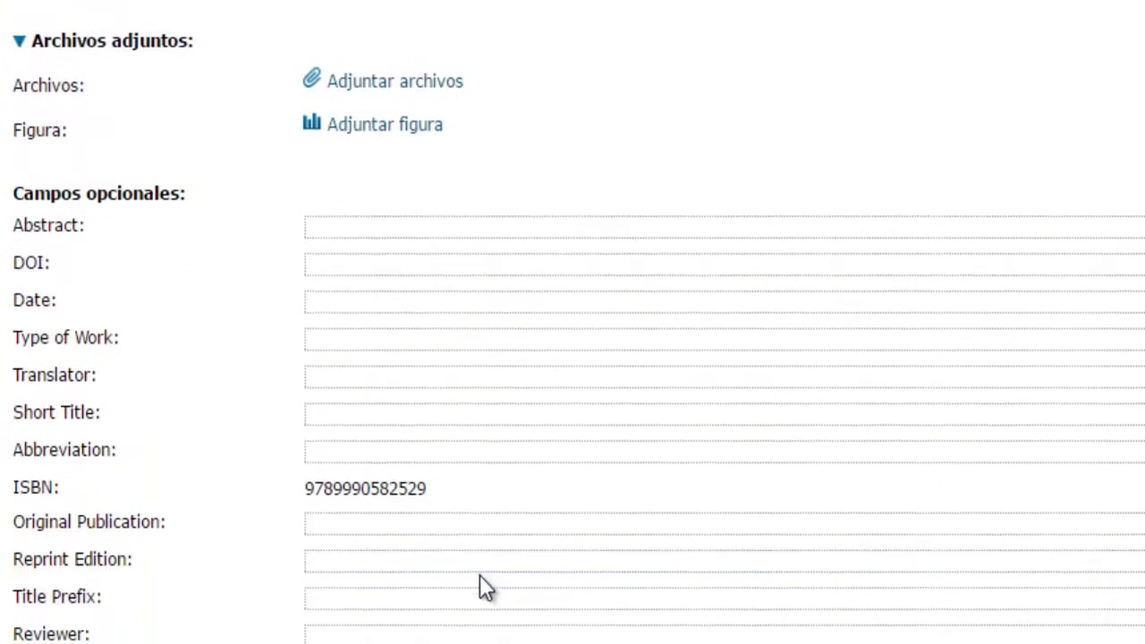
scroll(573, 630, up, 12)
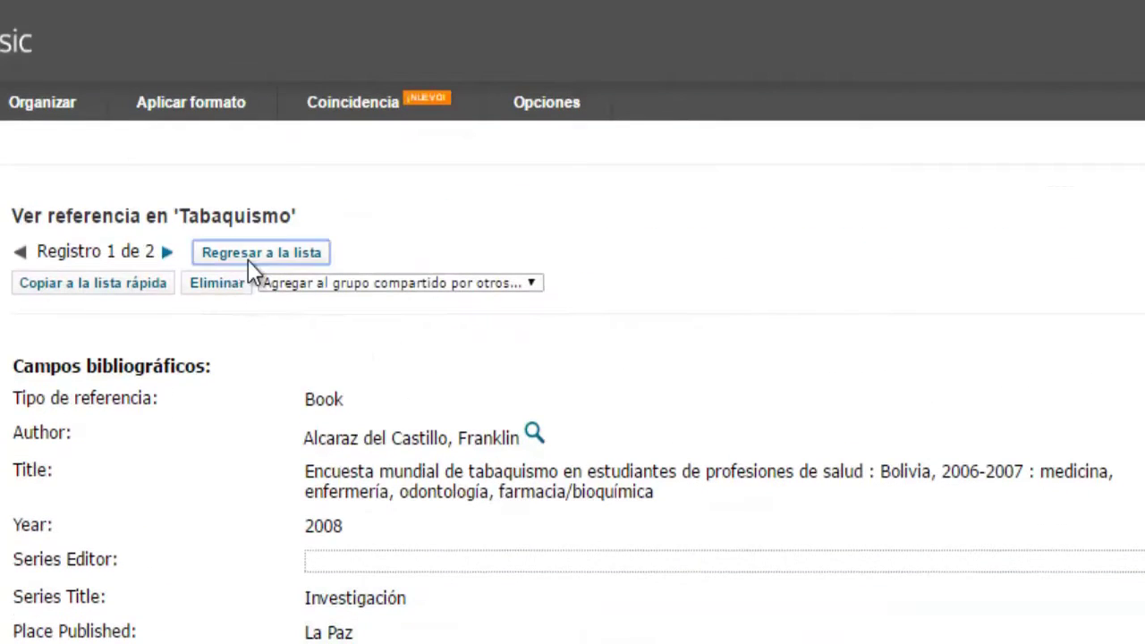
click(248, 261)
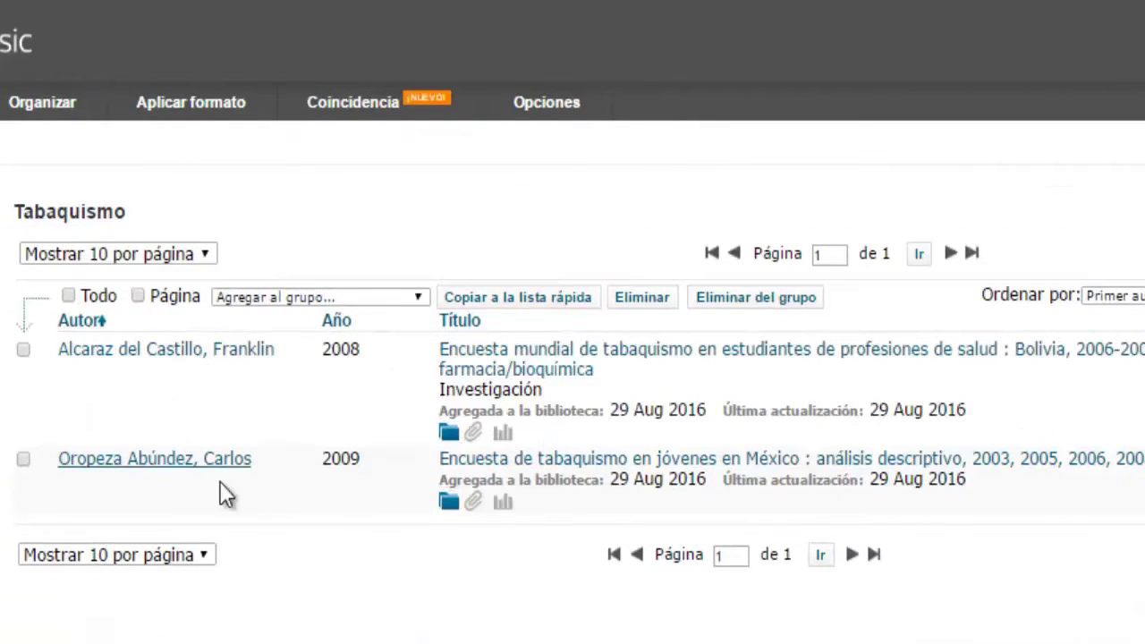
Step: Review the full record of the 2009 tobacco survey
click(540, 460)
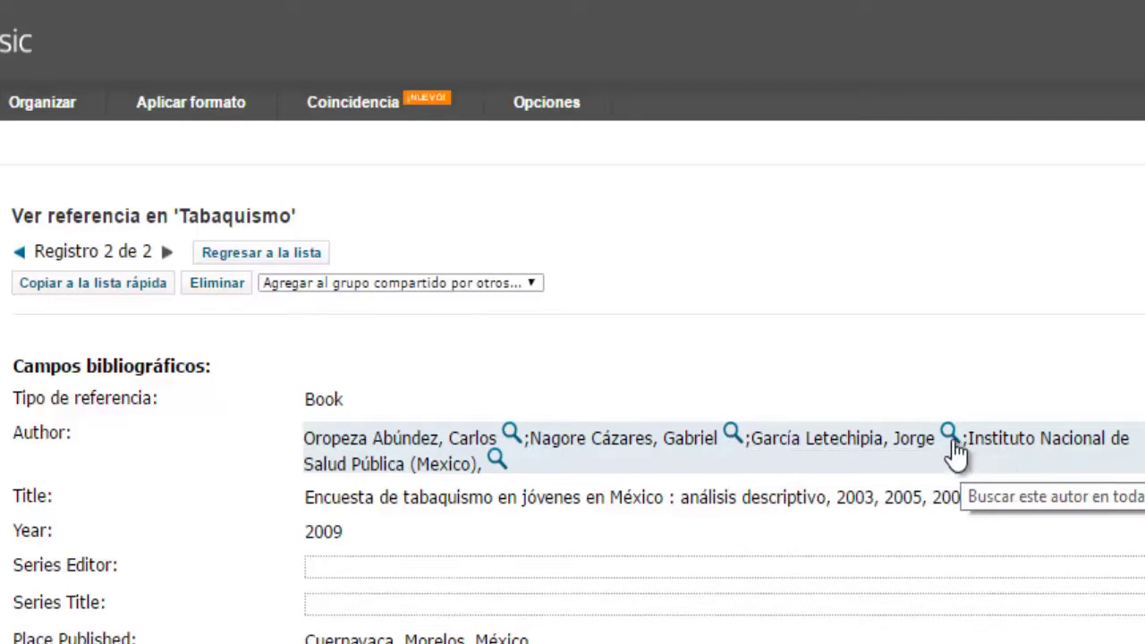
scroll(454, 517, down, 3)
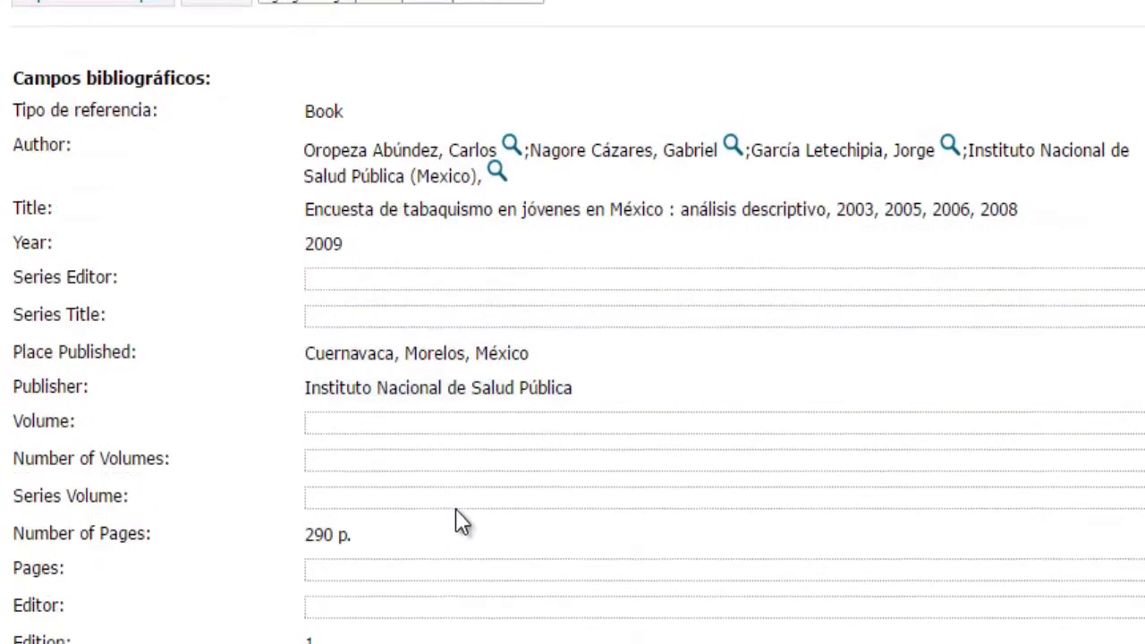
scroll(456, 508, up, 3)
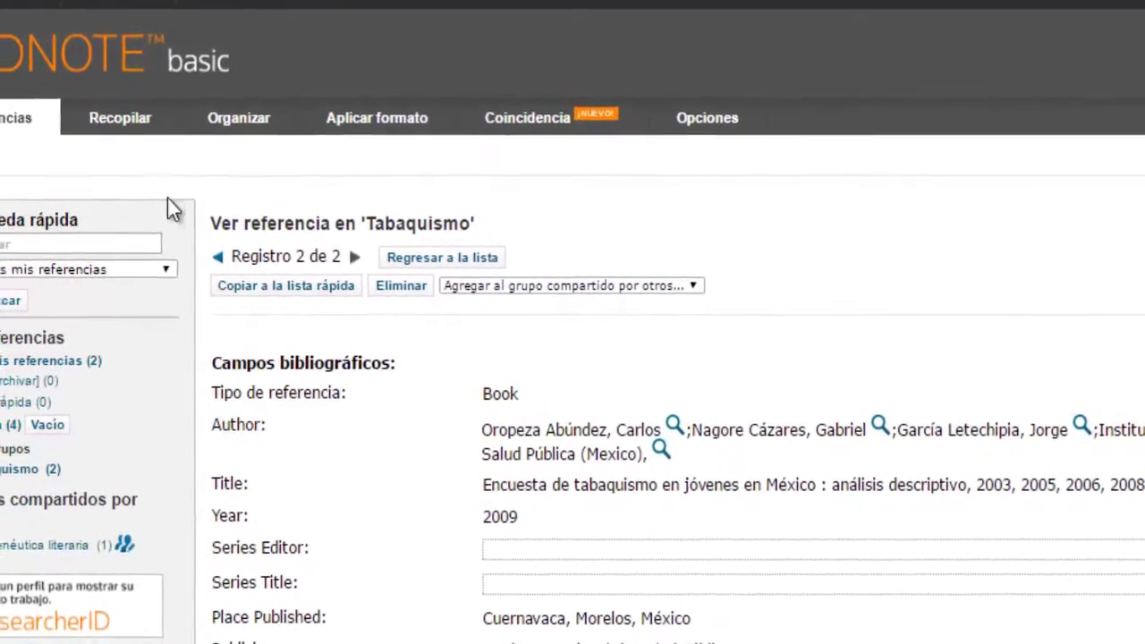
Step: Run a Búsqueda rápida of the library for an author's surname
click(116, 248)
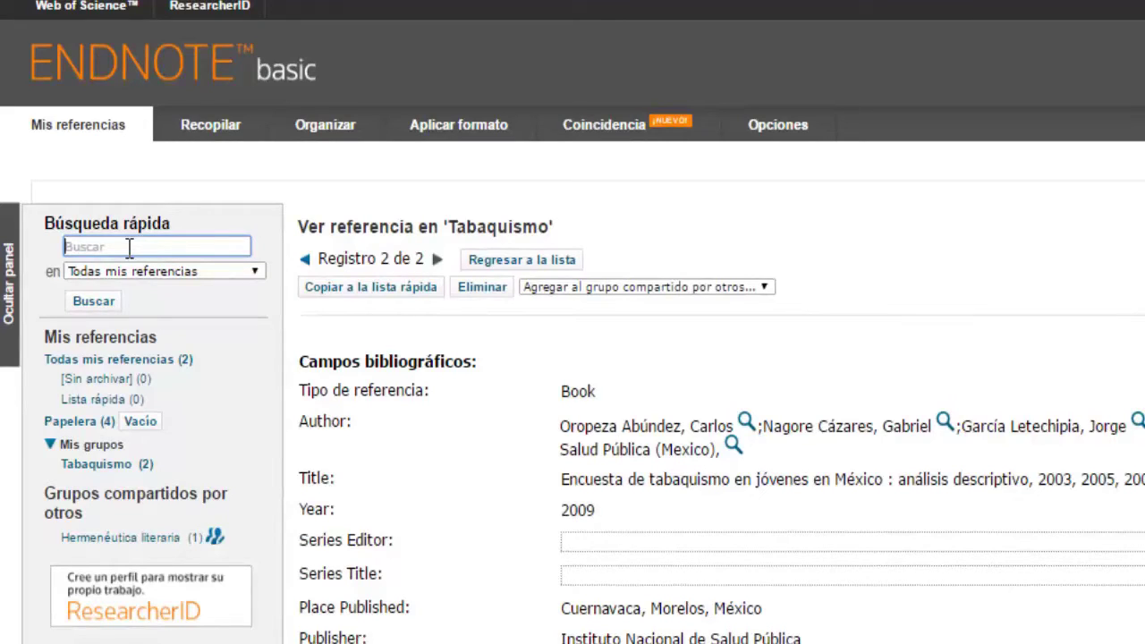
text(Oropeza)
key(Return)
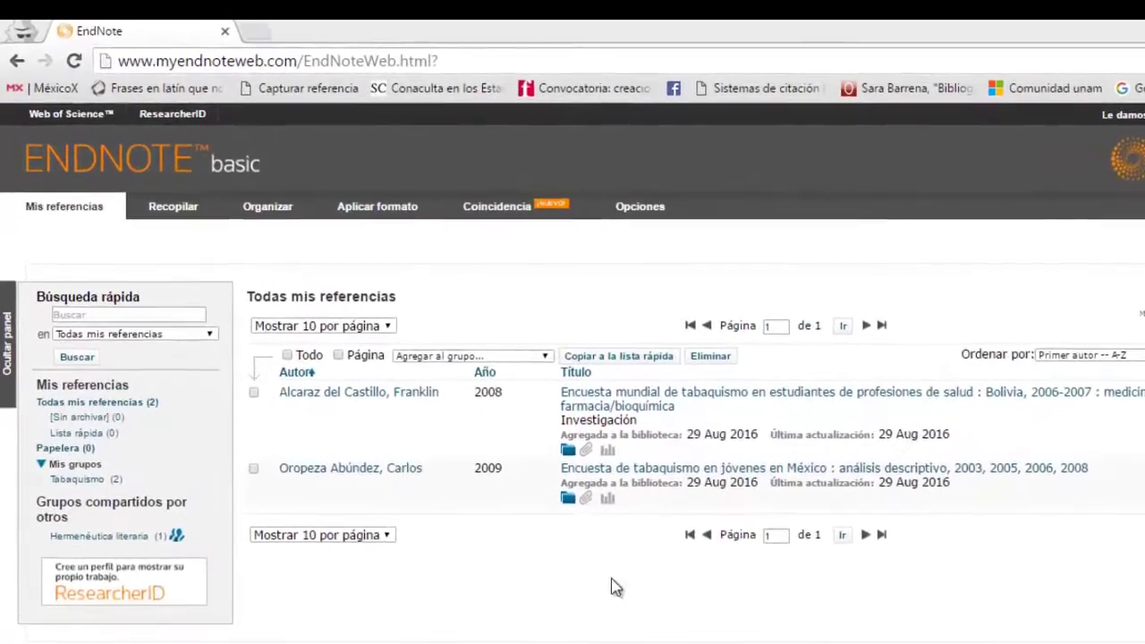
Step: Start a Nueva referencia under Recopilar and look over its empty Generic fields
mouse_move(183, 214)
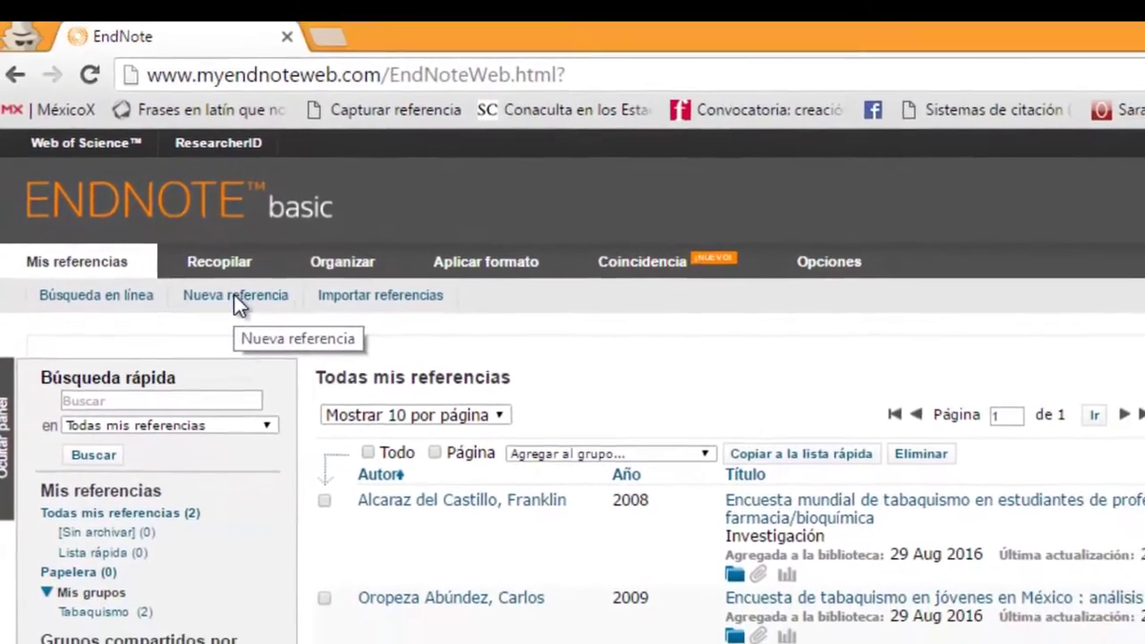
click(265, 329)
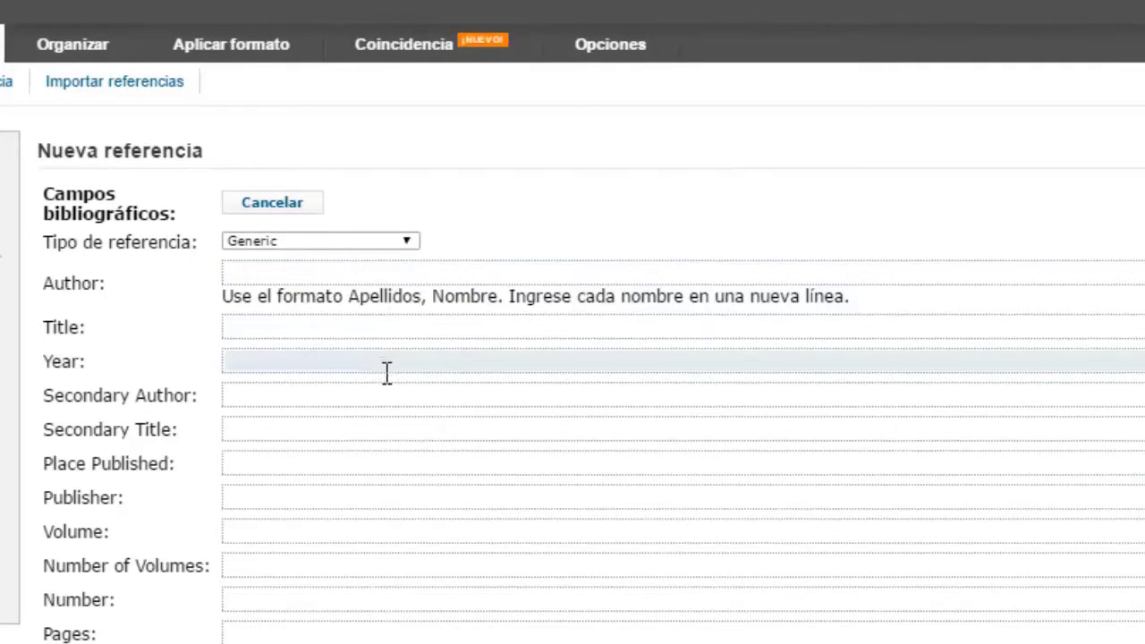
scroll(388, 438, down, 3)
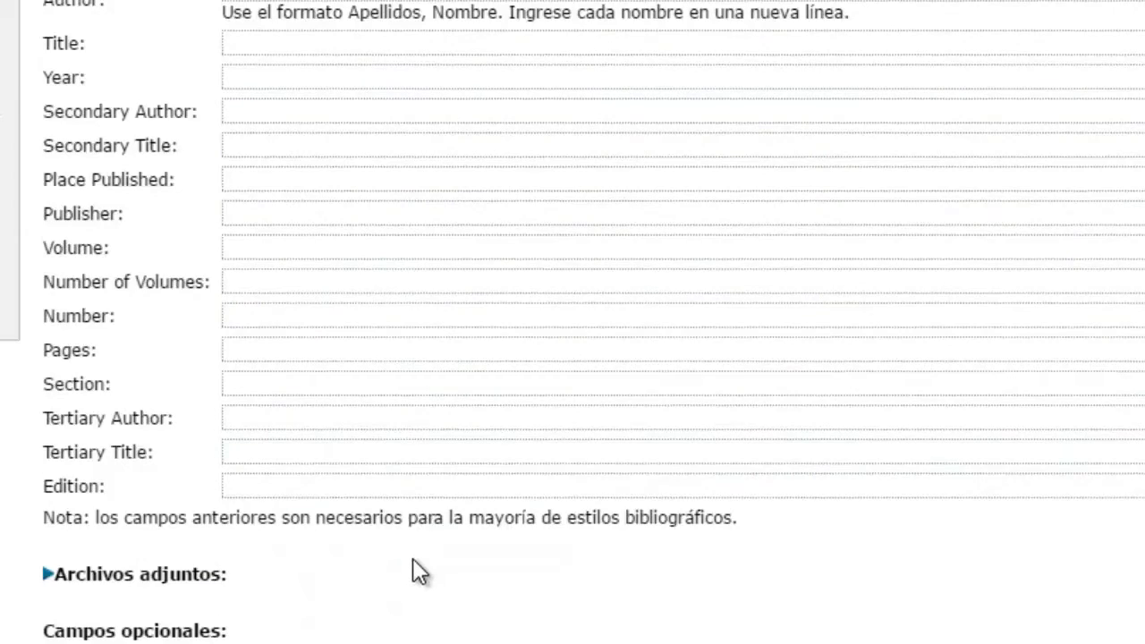
scroll(413, 558, down, 5)
scroll(416, 553, down, 1)
scroll(418, 550, down, 3)
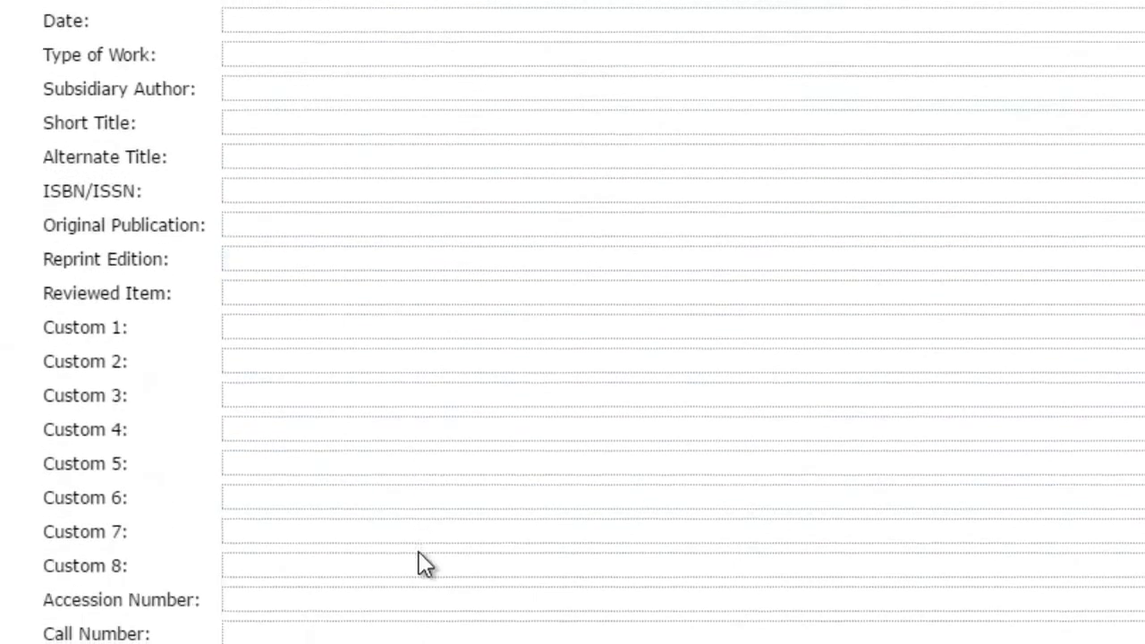
scroll(421, 542, up, 9)
scroll(425, 521, up, 2)
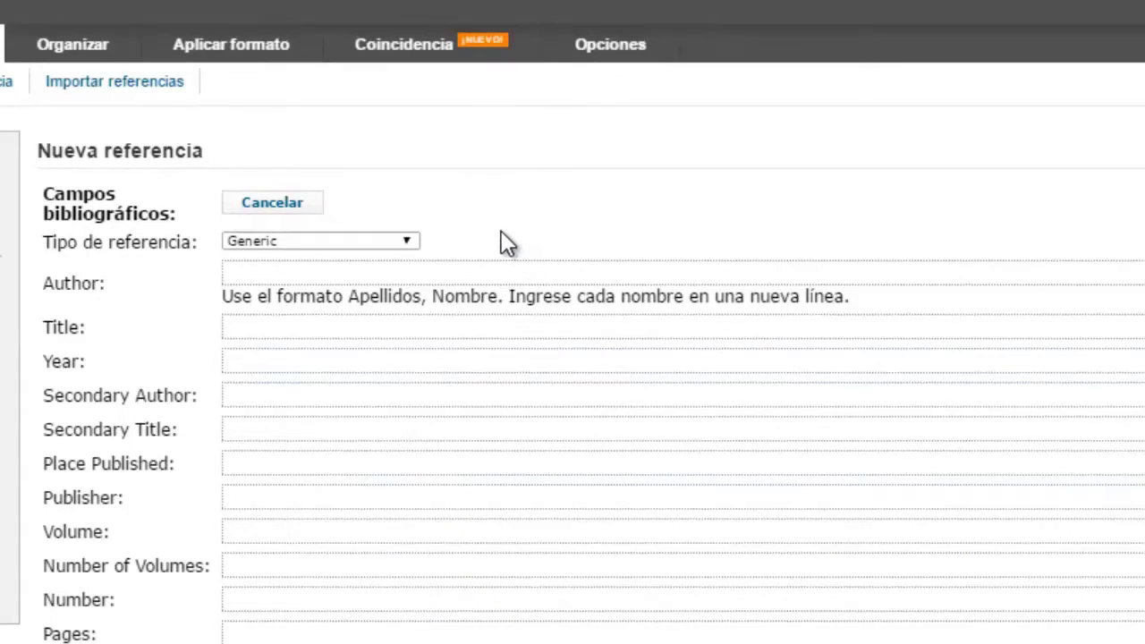
Step: Set the new reference type to Book and type the author's name into Author
click(412, 242)
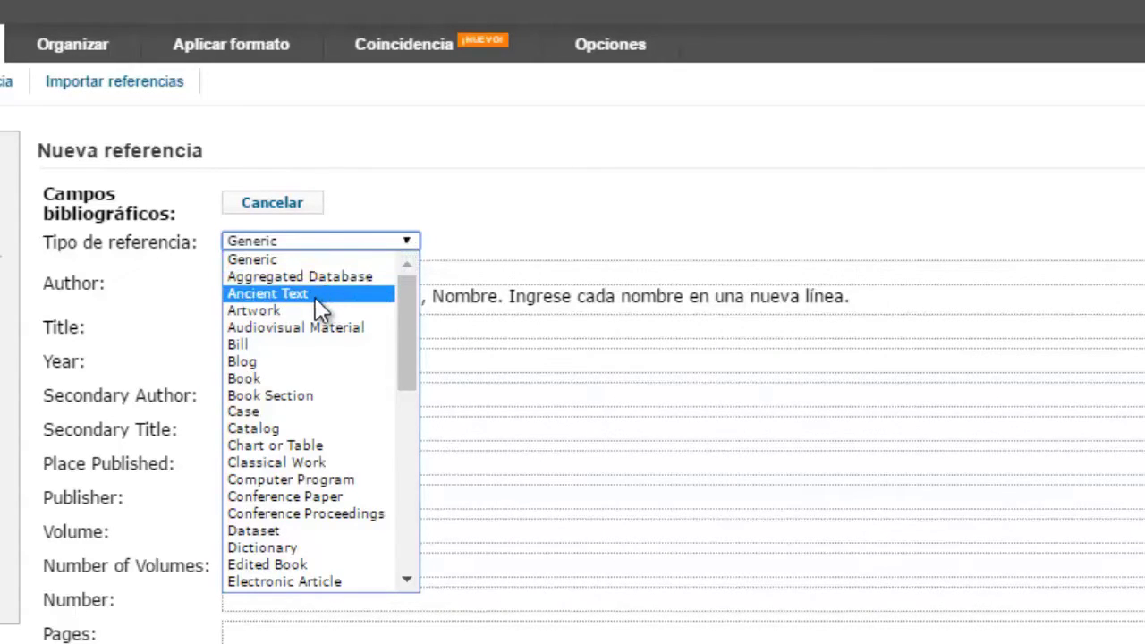
click(320, 376)
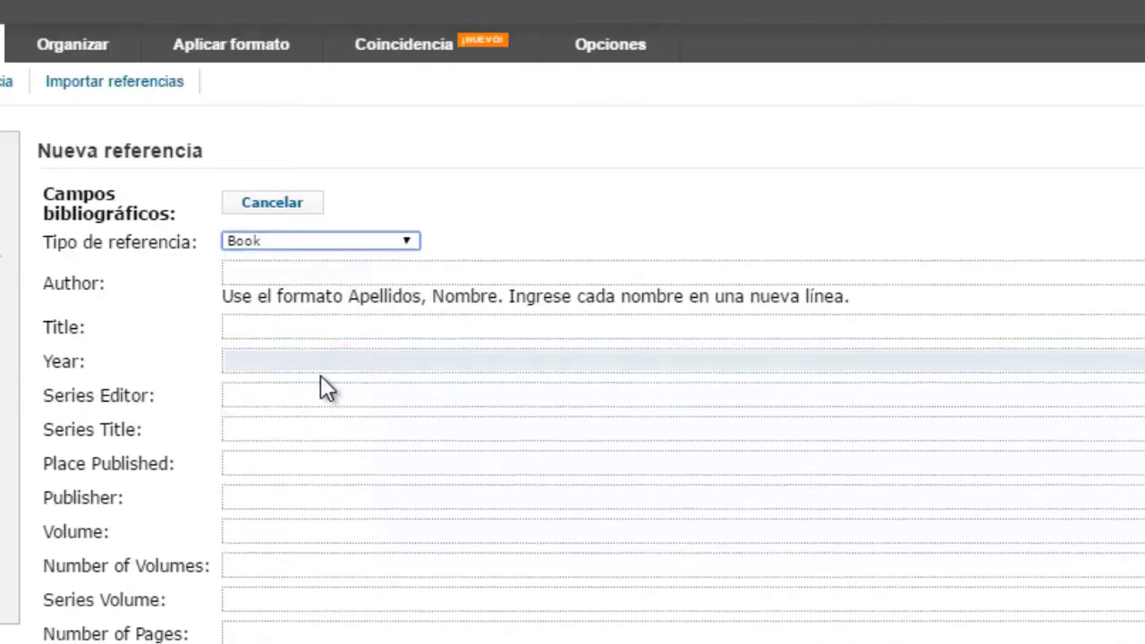
click(276, 271)
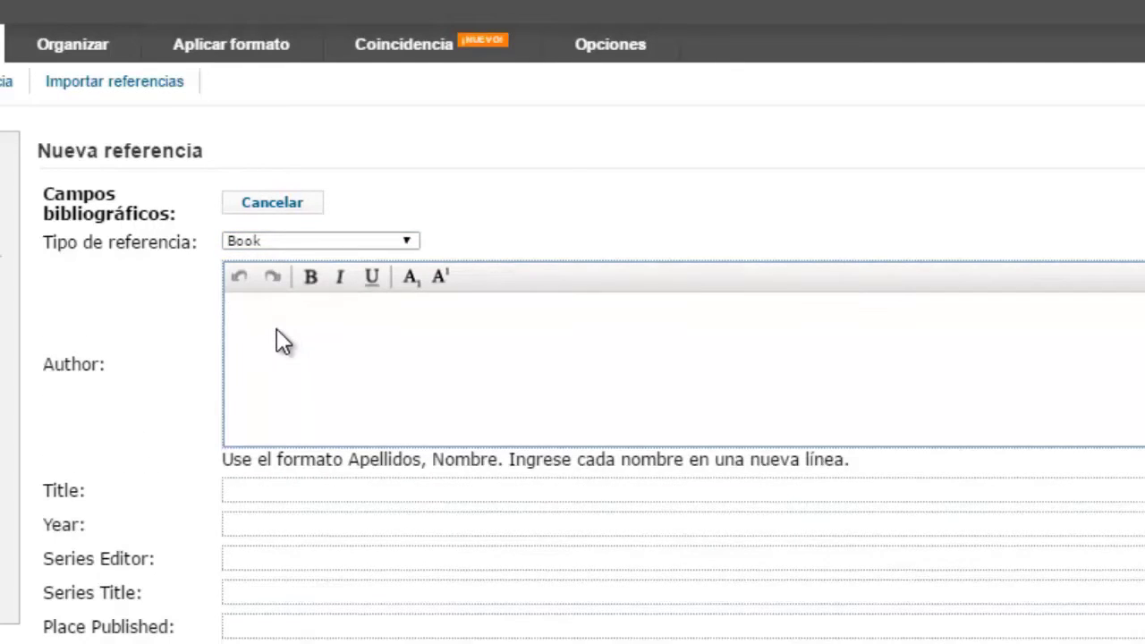
text(Jesús D)
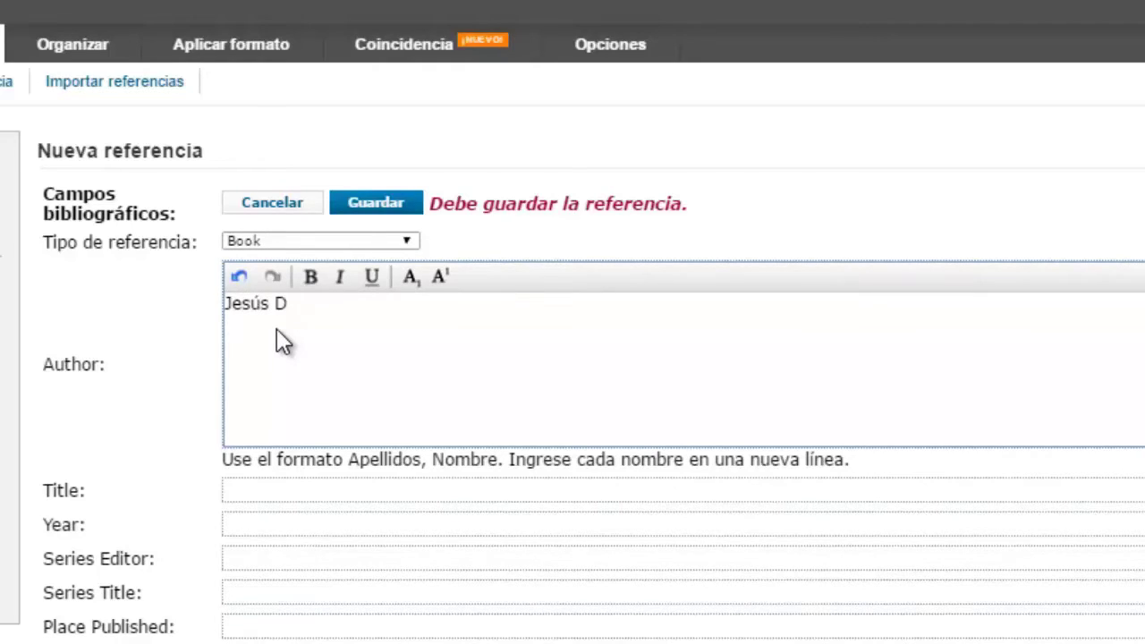
text(iaz Oilvero)
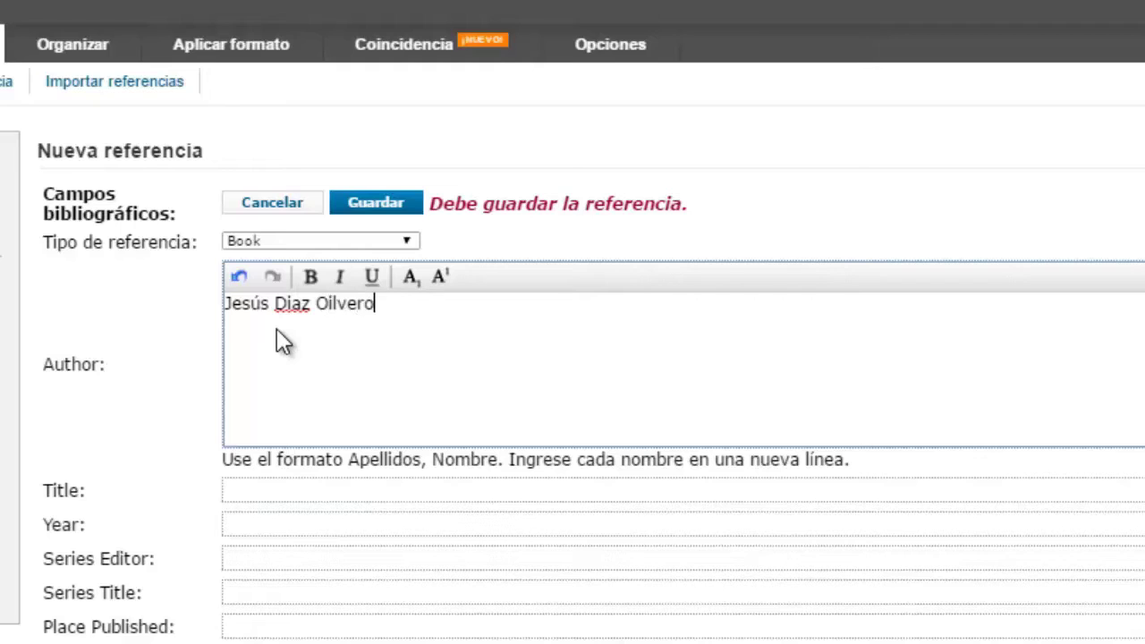
text(s)
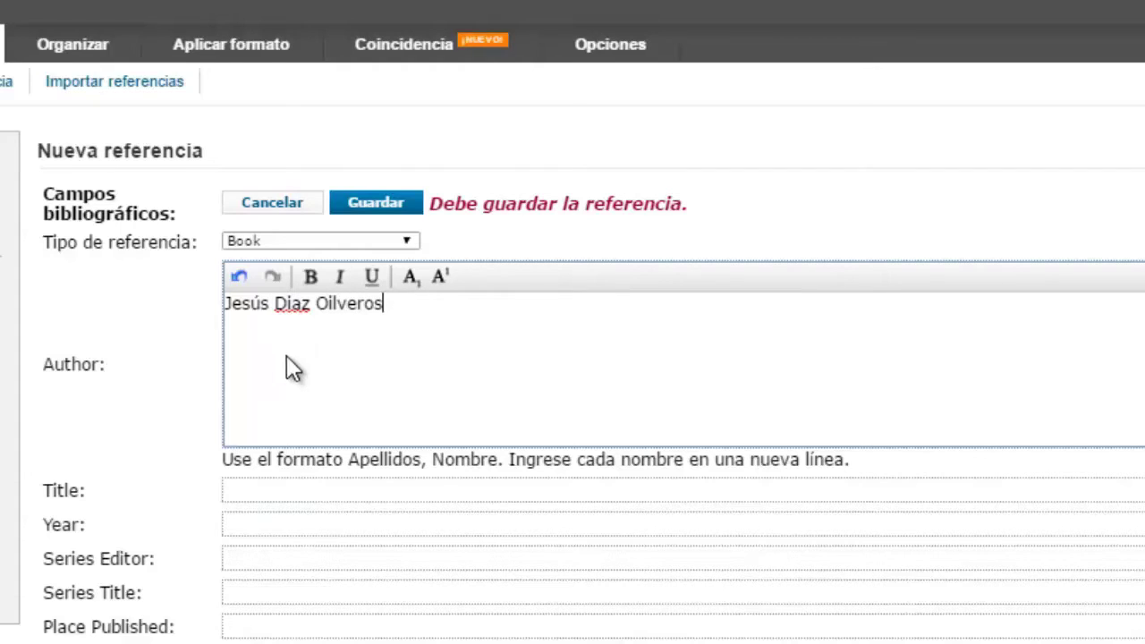
Step: Enter the reference title 'Tabaquismo: mitos y realidades'
click(264, 484)
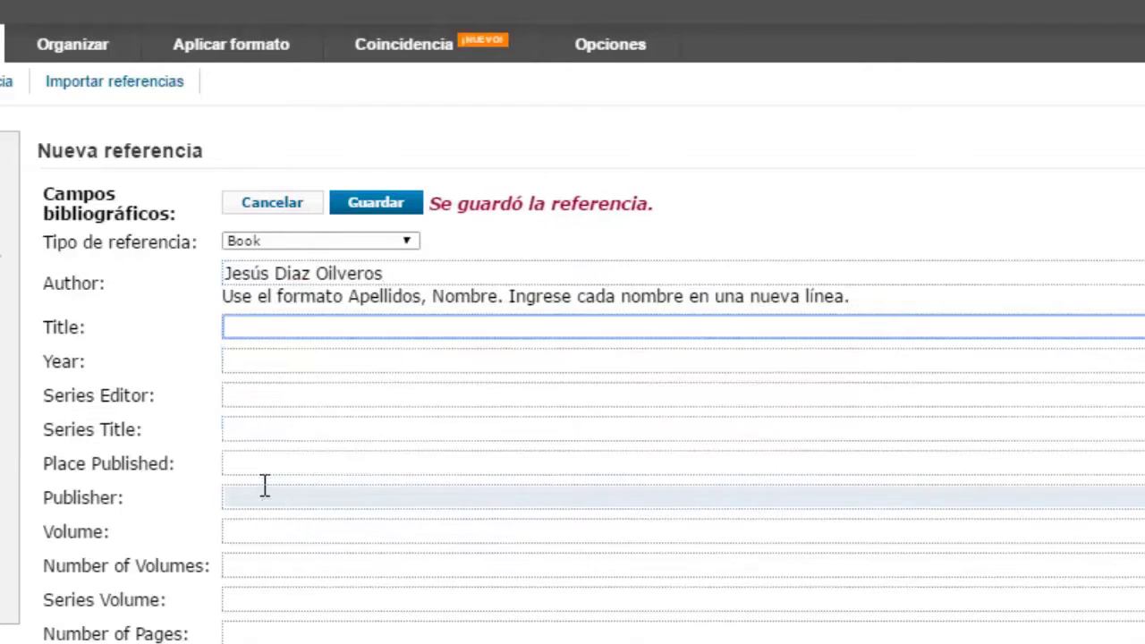
click(289, 326)
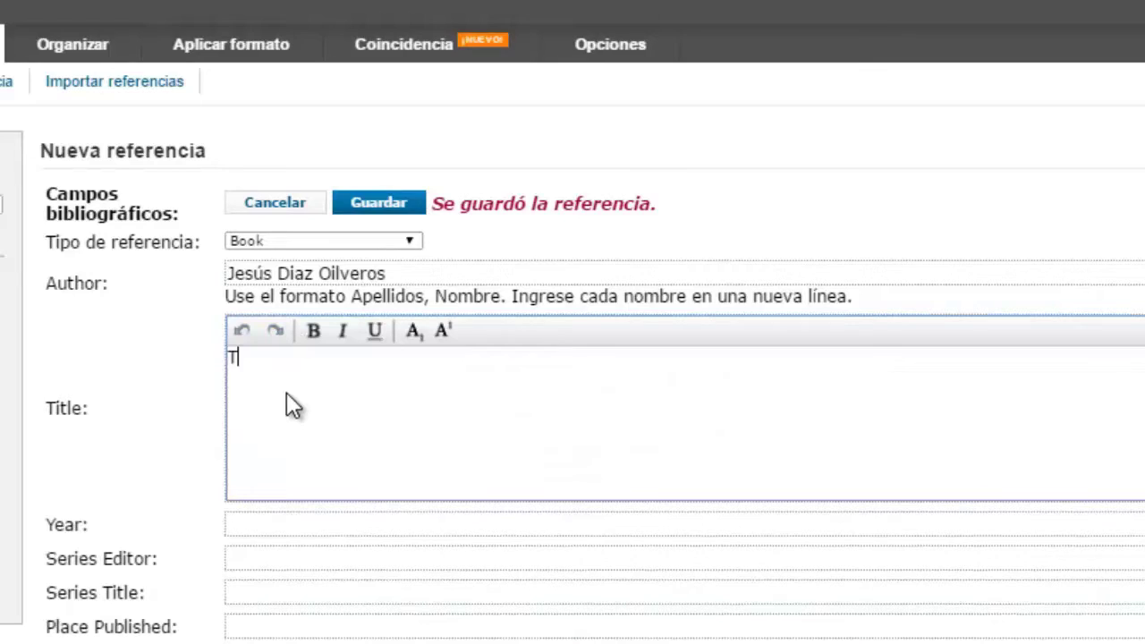
text(Tabaquismn)
key(BackSpace)
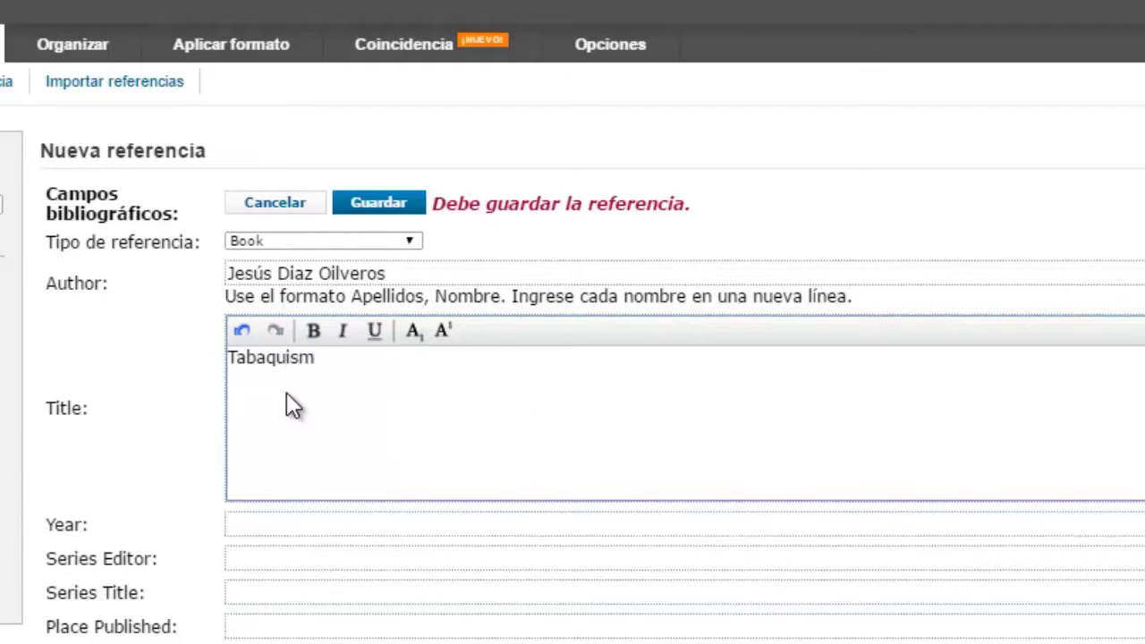
text(o: mitos y realidades)
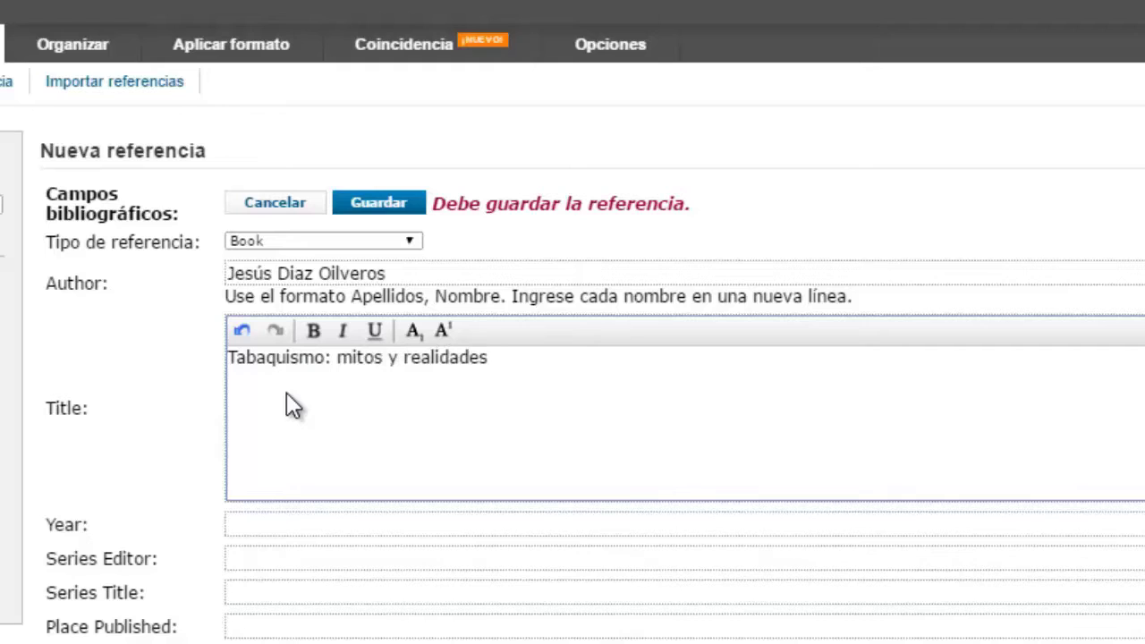
click(298, 524)
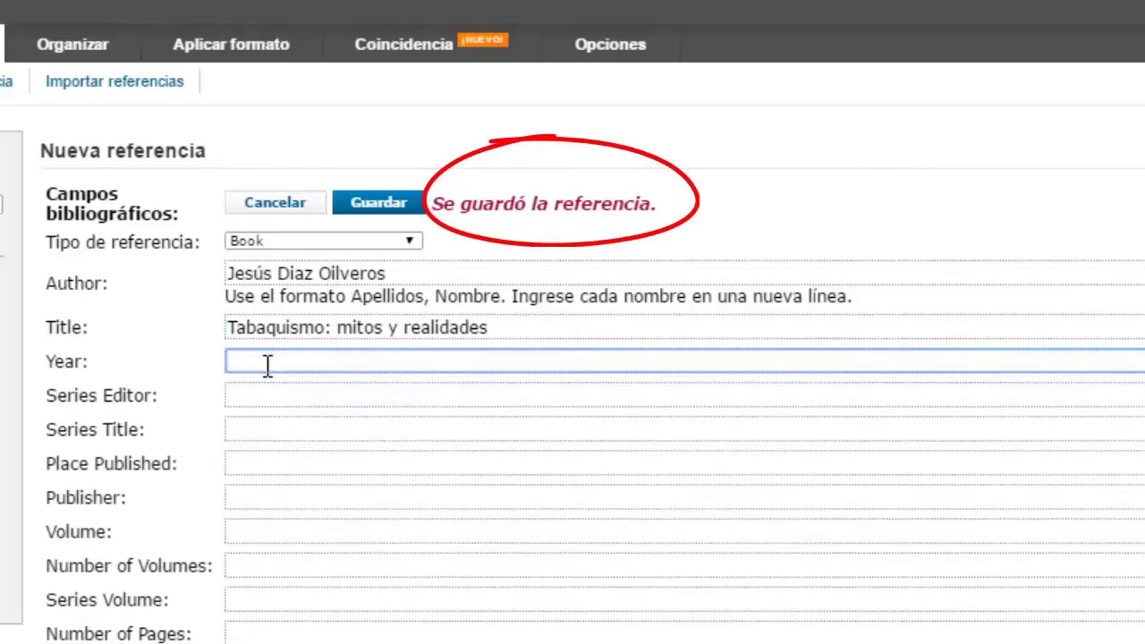
Step: Set the reference's year to 2009
click(267, 363)
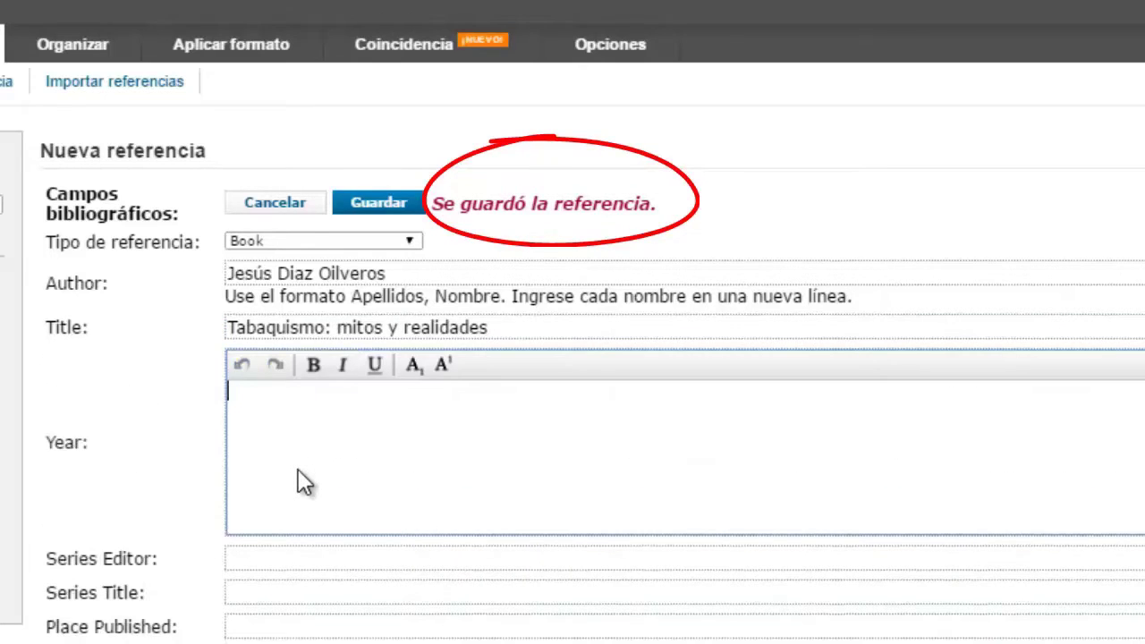
text(1009)
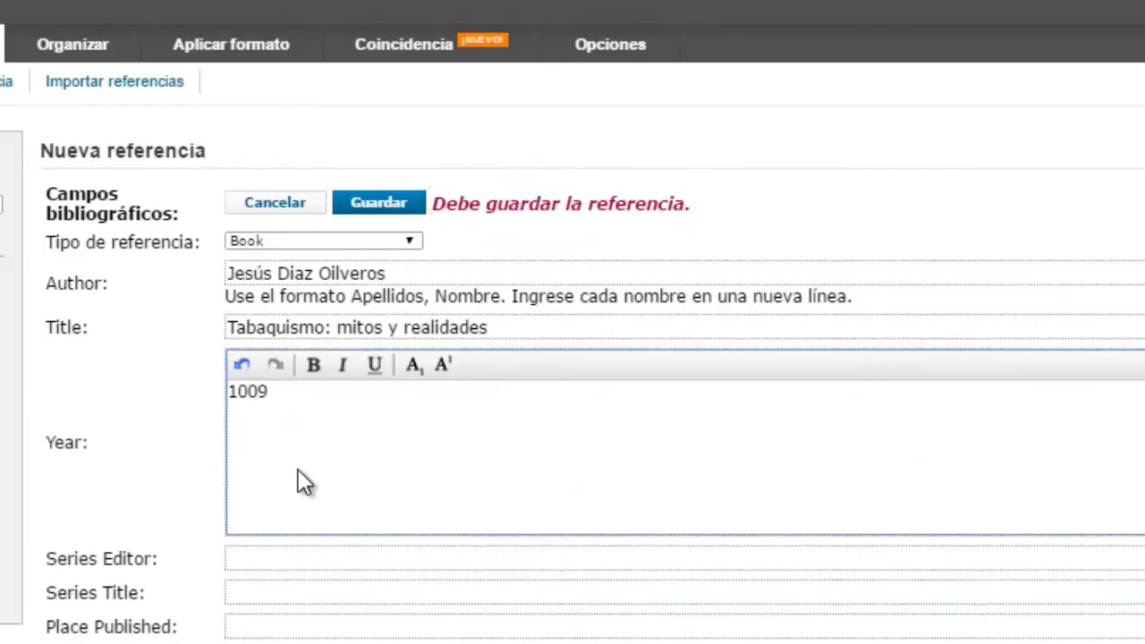
key(BackSpace)
key(BackSpace)
key(BackSpace)
key(BackSpace)
text(2009)
scroll(373, 591, down, 3)
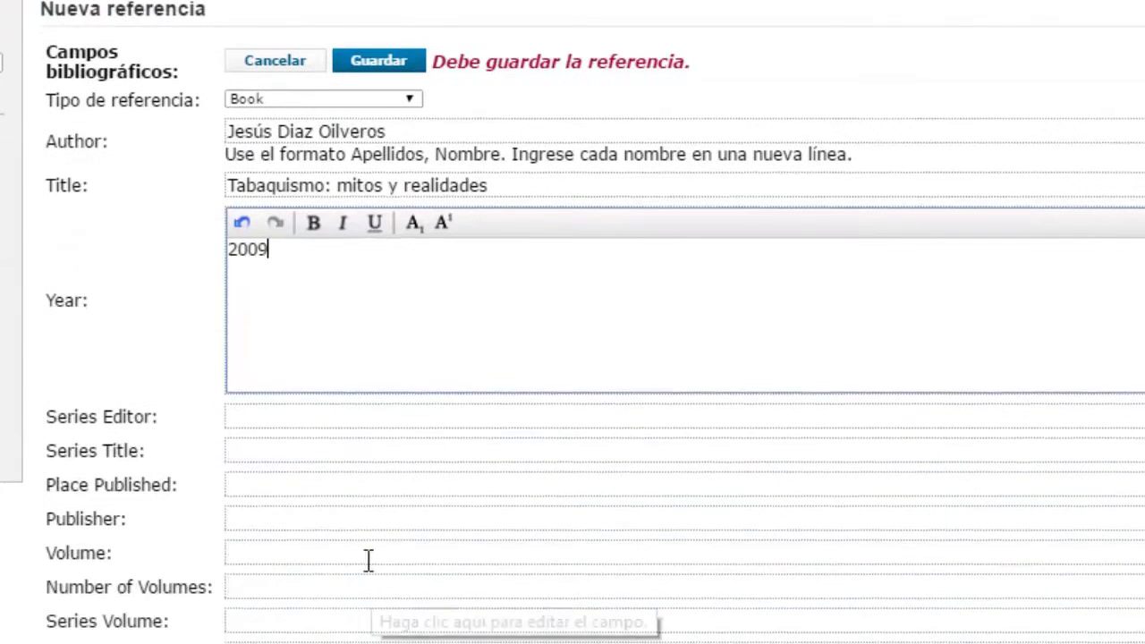
click(302, 484)
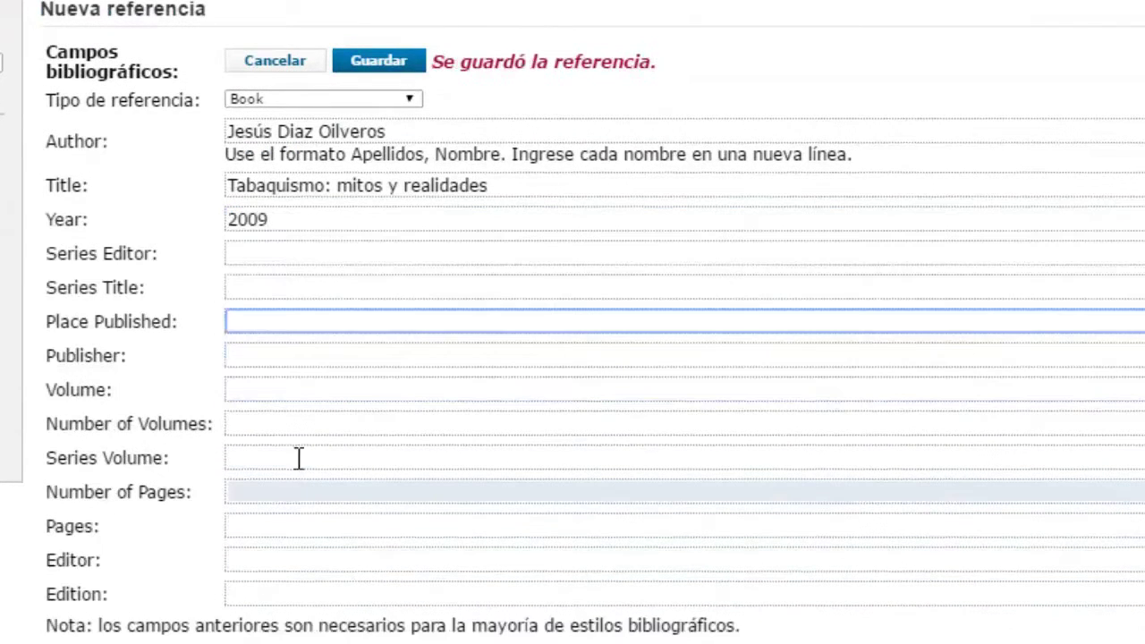
Step: Fill in place published México, publisher Trafford Publishing and 118 pages
click(265, 330)
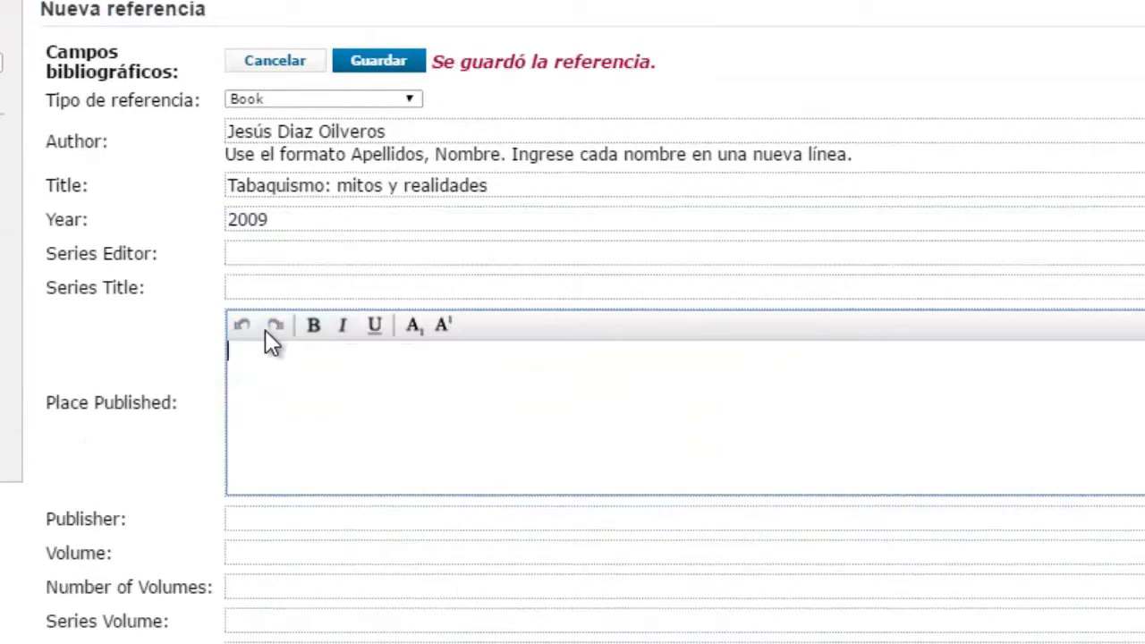
text(México)
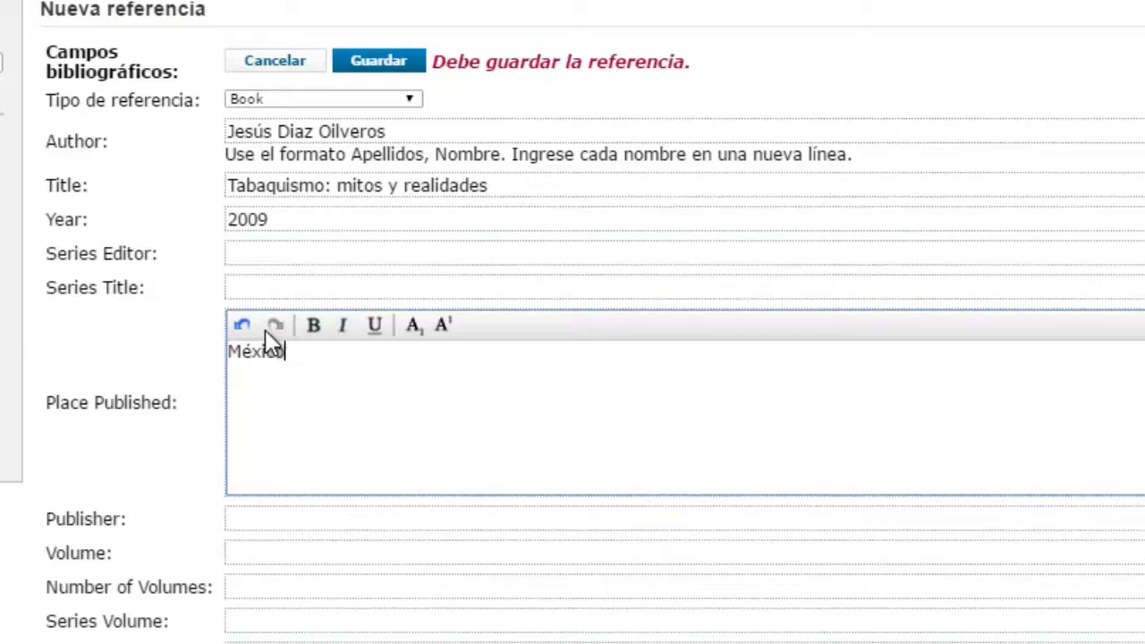
click(267, 519)
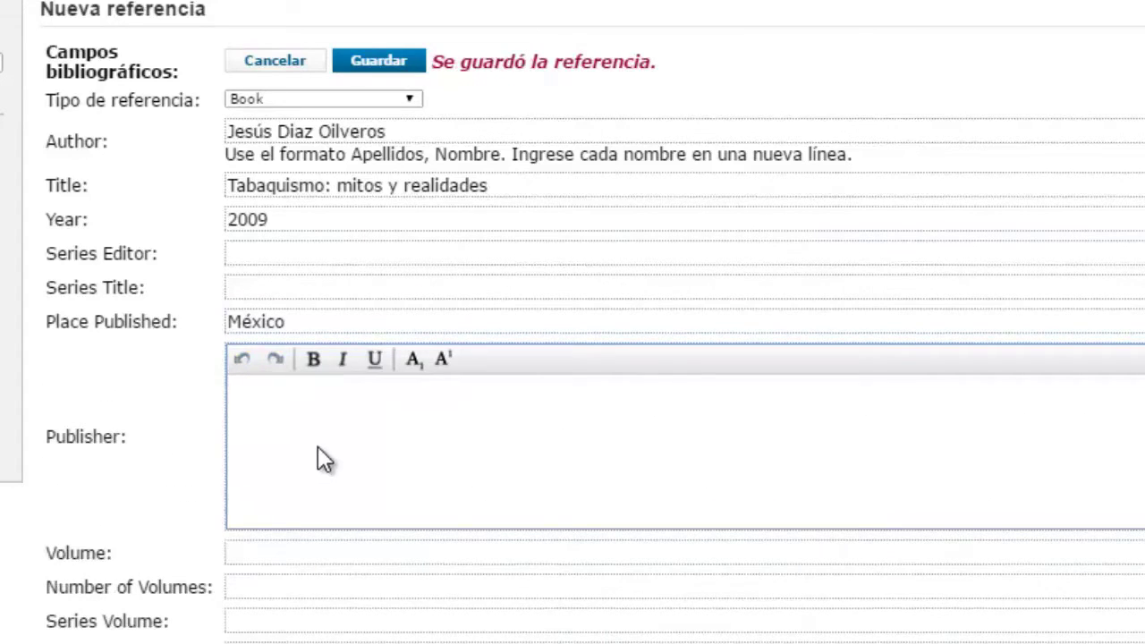
text(Tra)
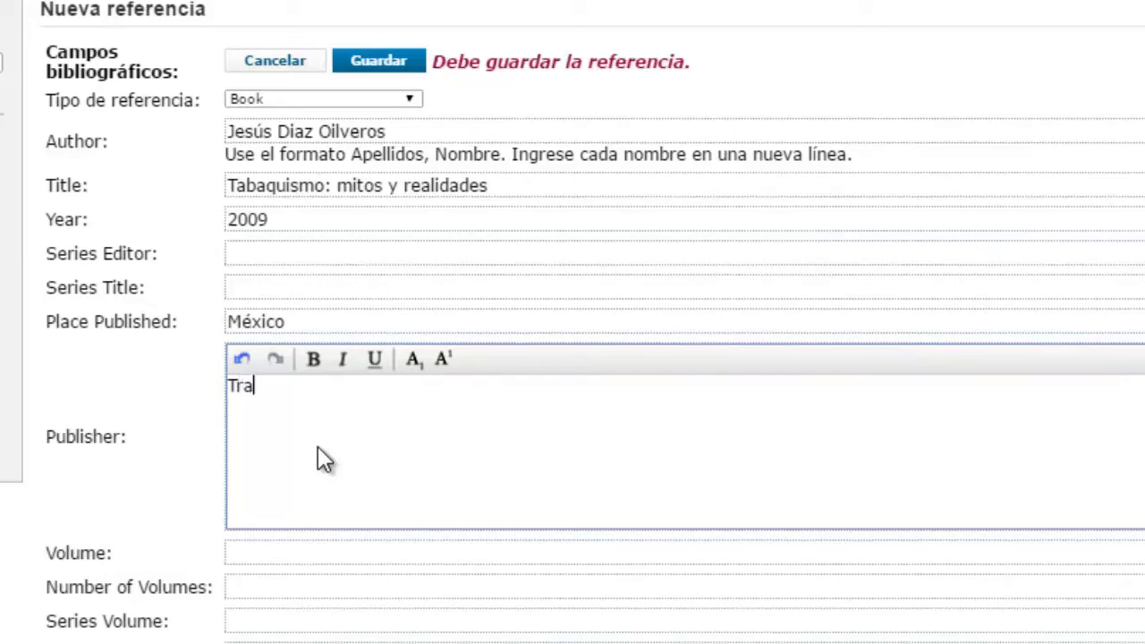
text(fford Publ)
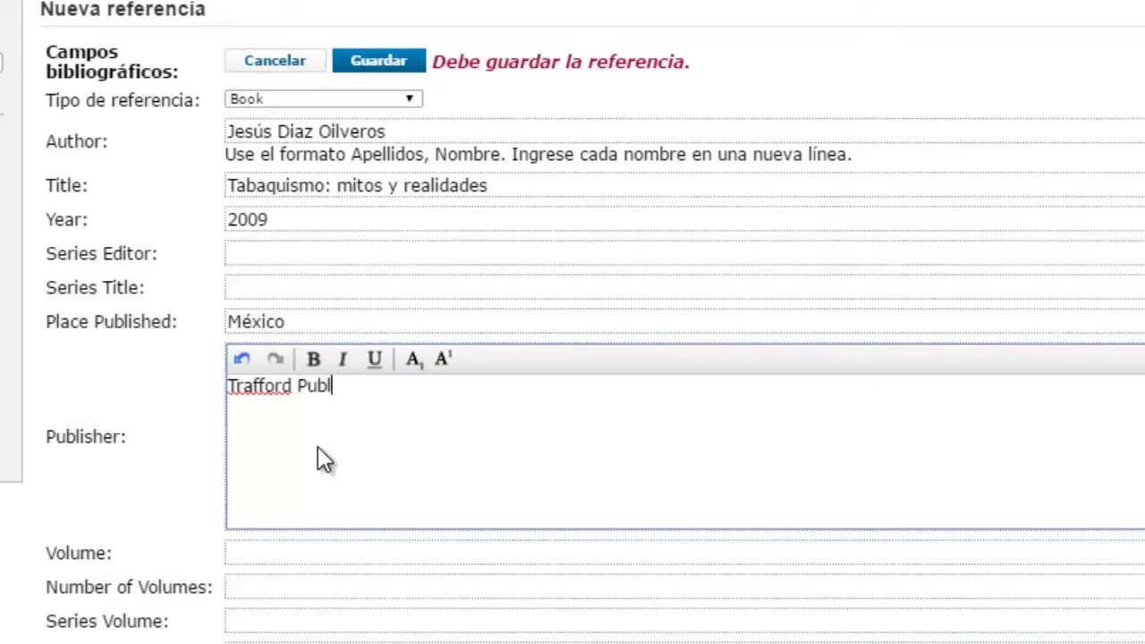
text(ishing)
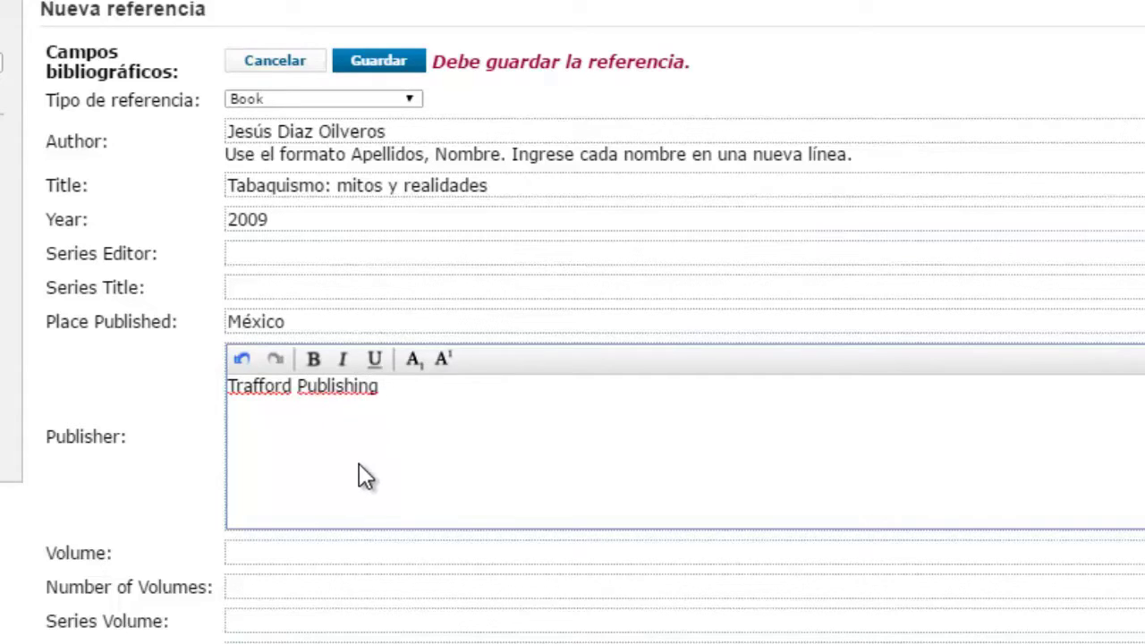
scroll(338, 466, down, 2)
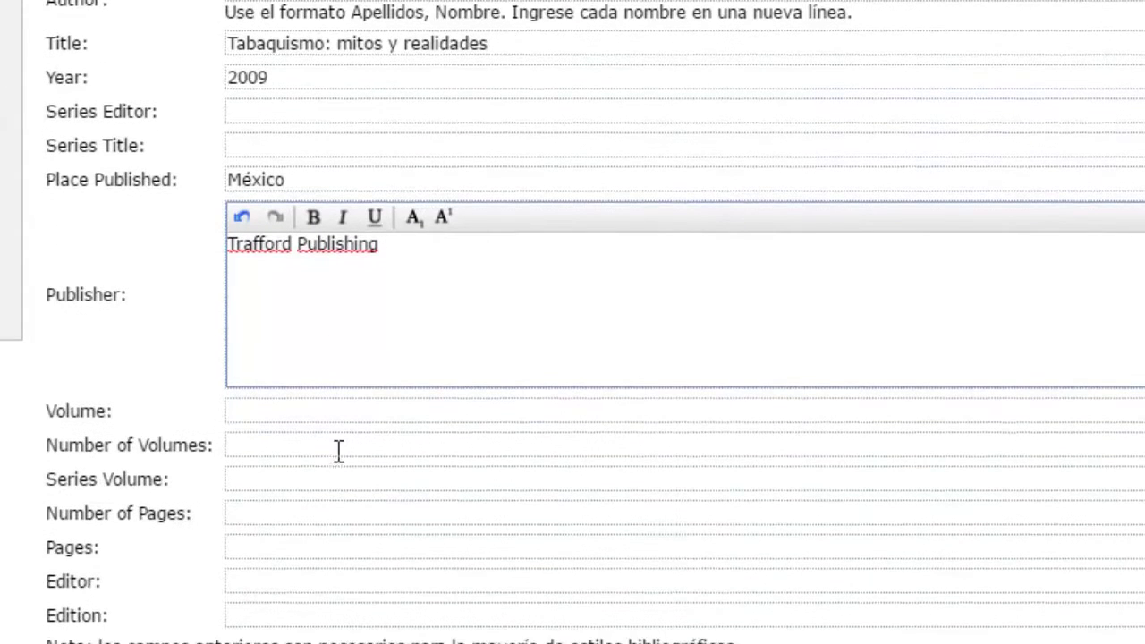
click(245, 514)
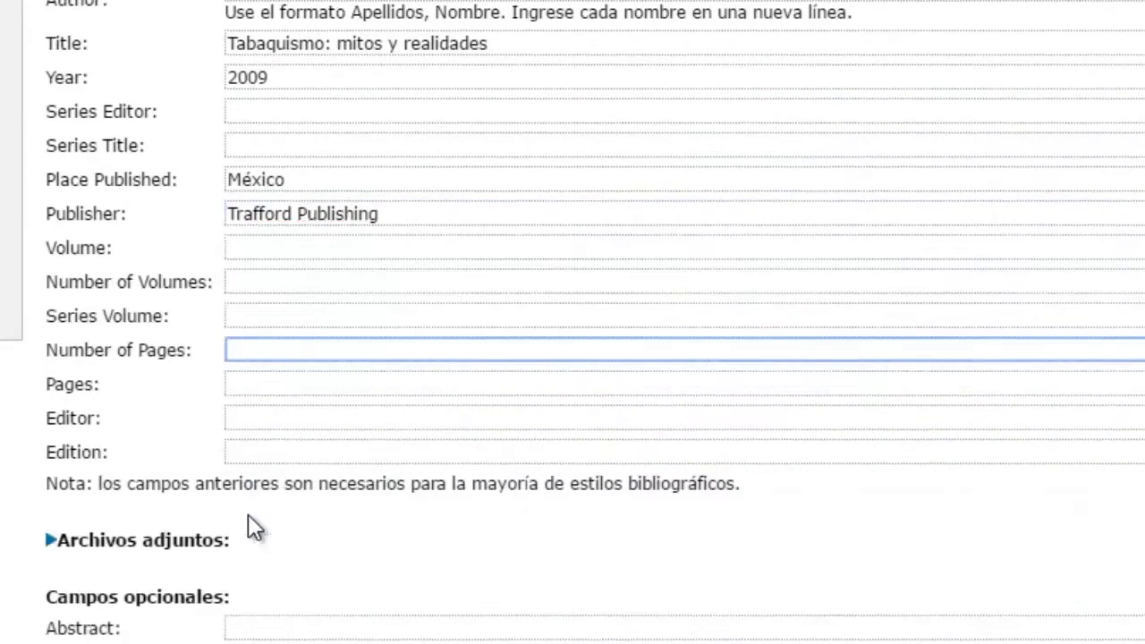
click(259, 351)
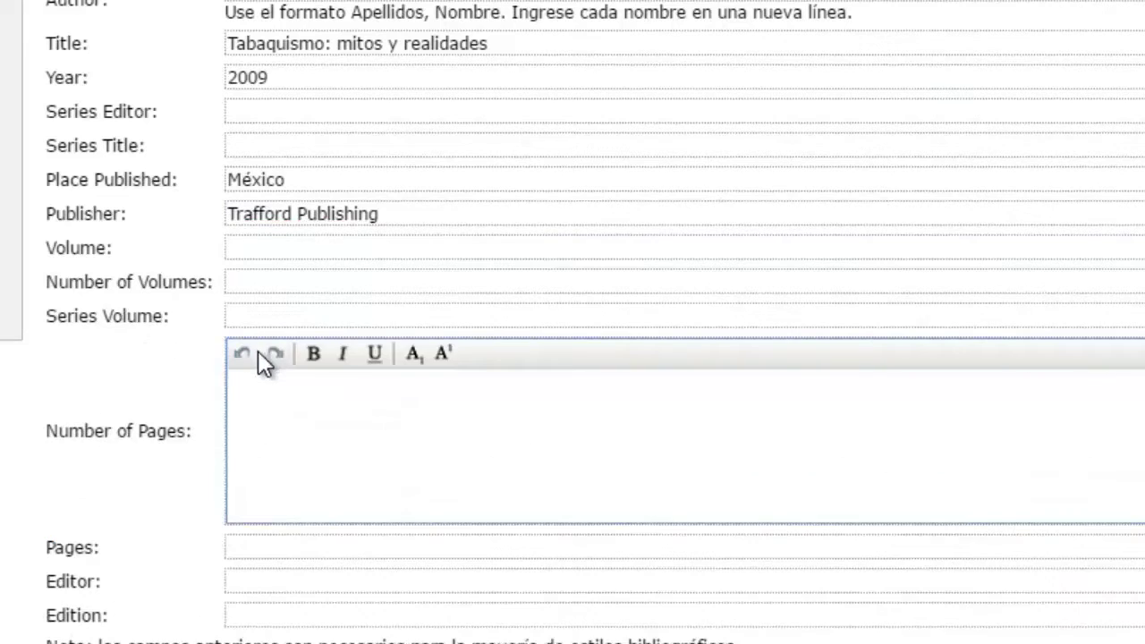
text(118)
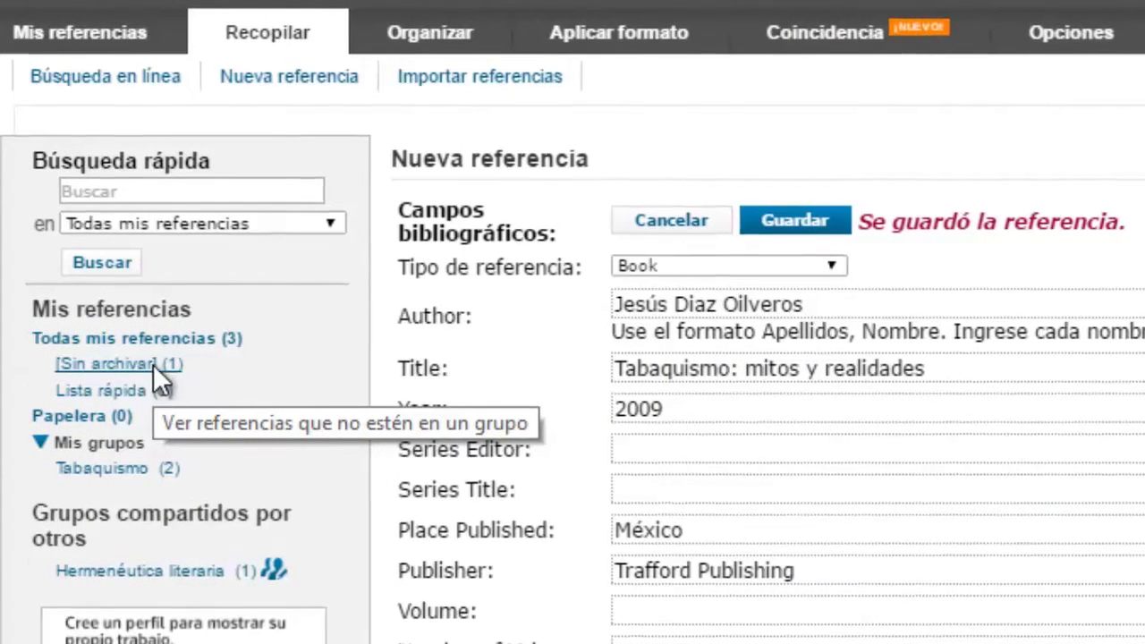
Step: Add the unfiled 'Tabaquismo: mitos y realidades' reference to the Tabaquismo group
click(147, 372)
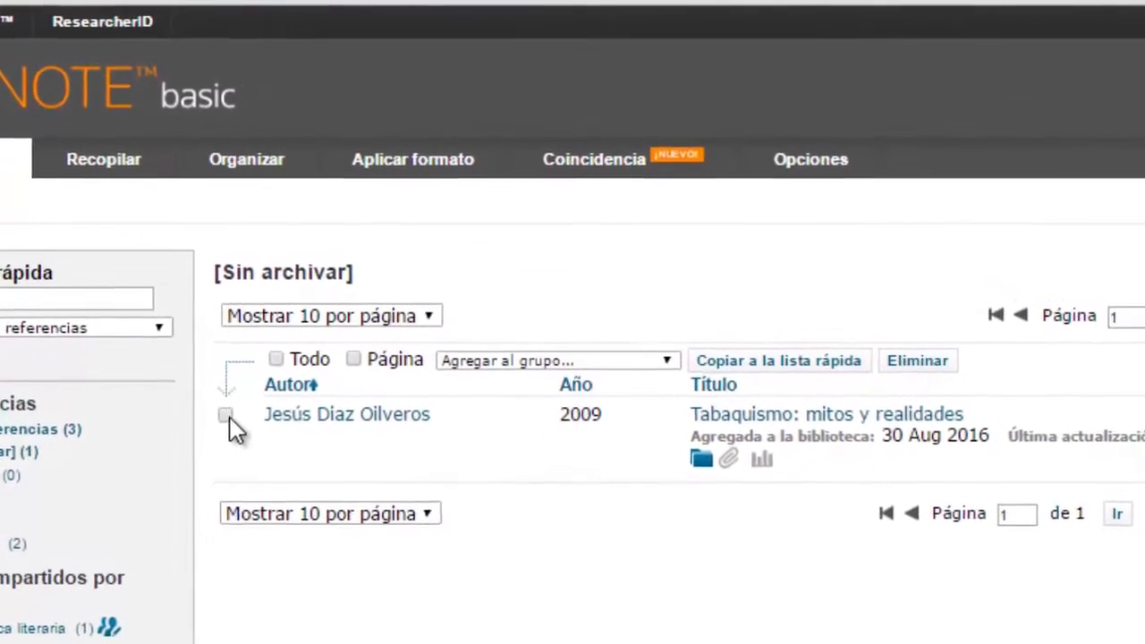
click(240, 398)
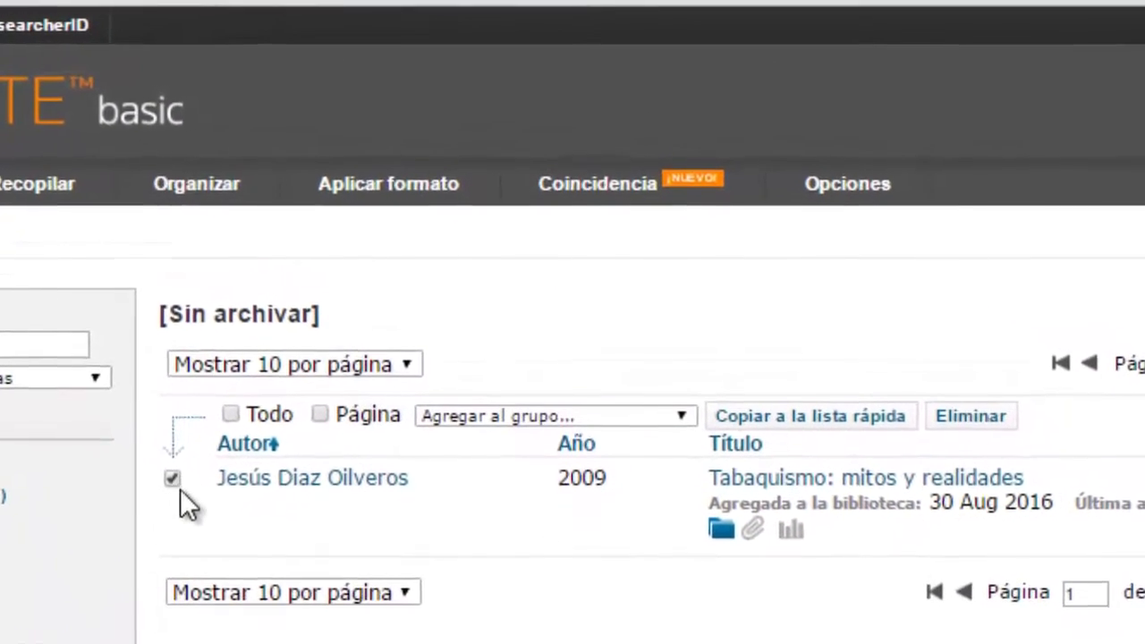
click(691, 457)
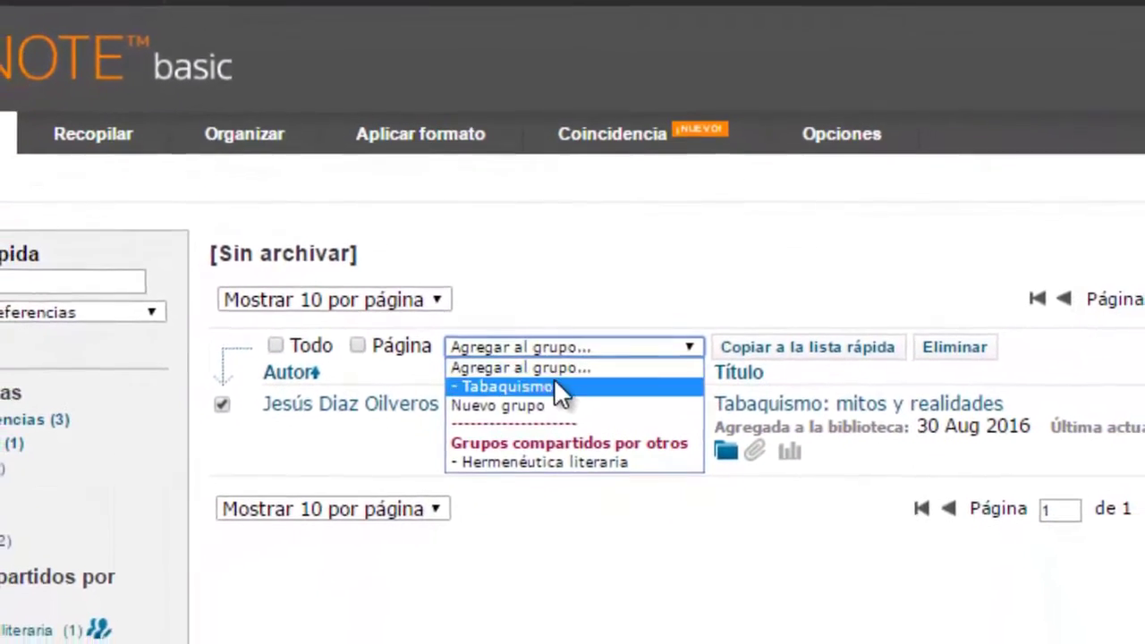
click(565, 340)
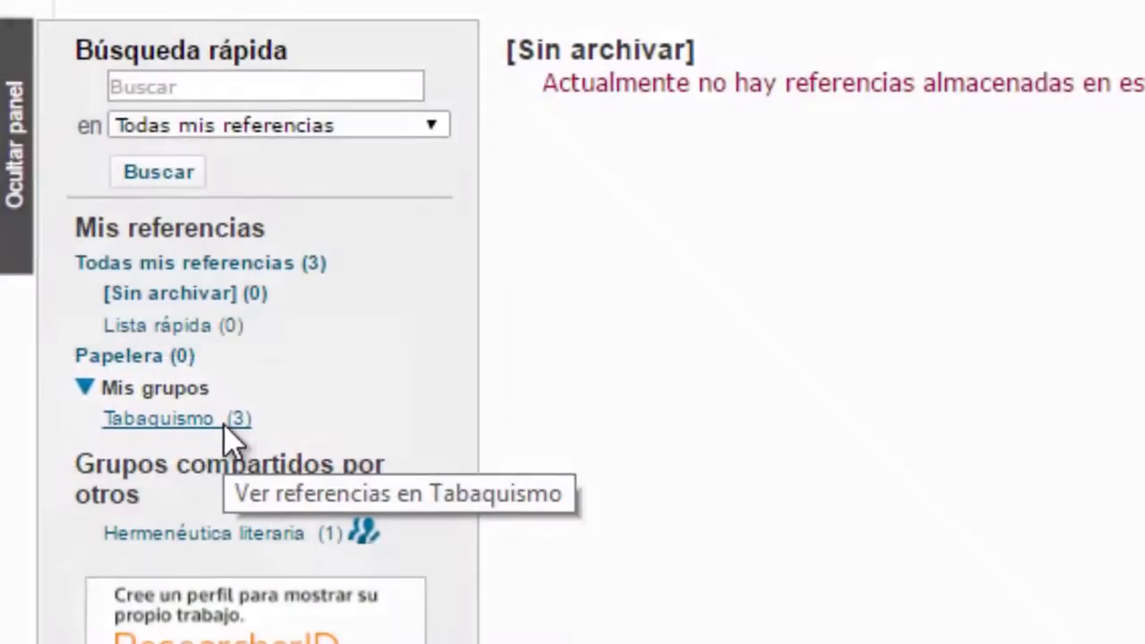
Step: Sort the Tabaquismo group by year, then by date added, newest first
click(218, 424)
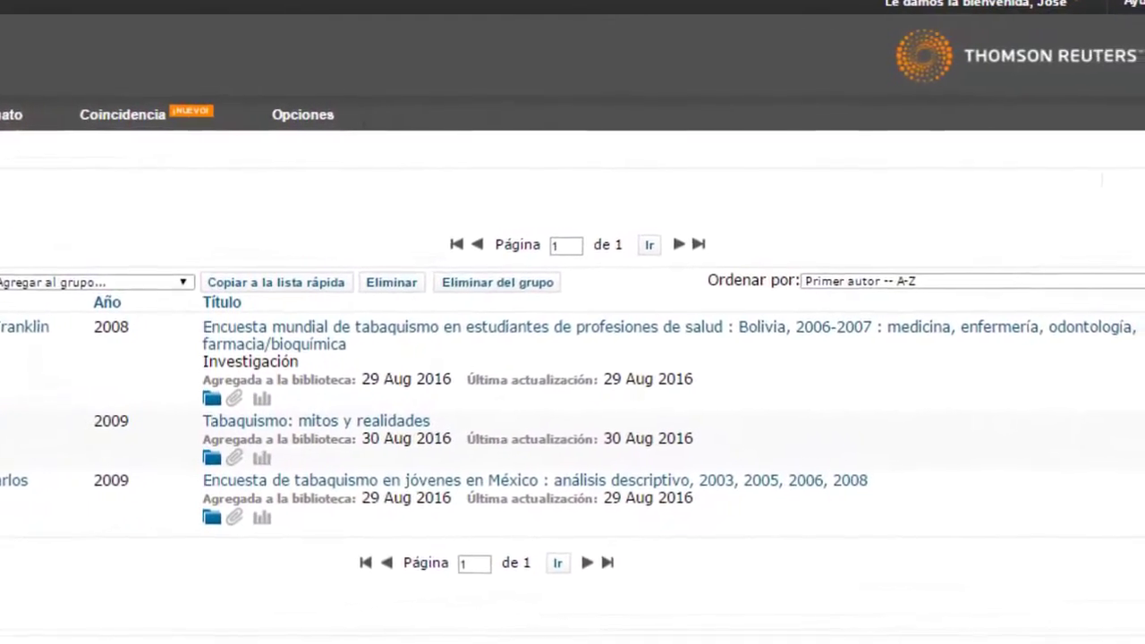
click(1138, 284)
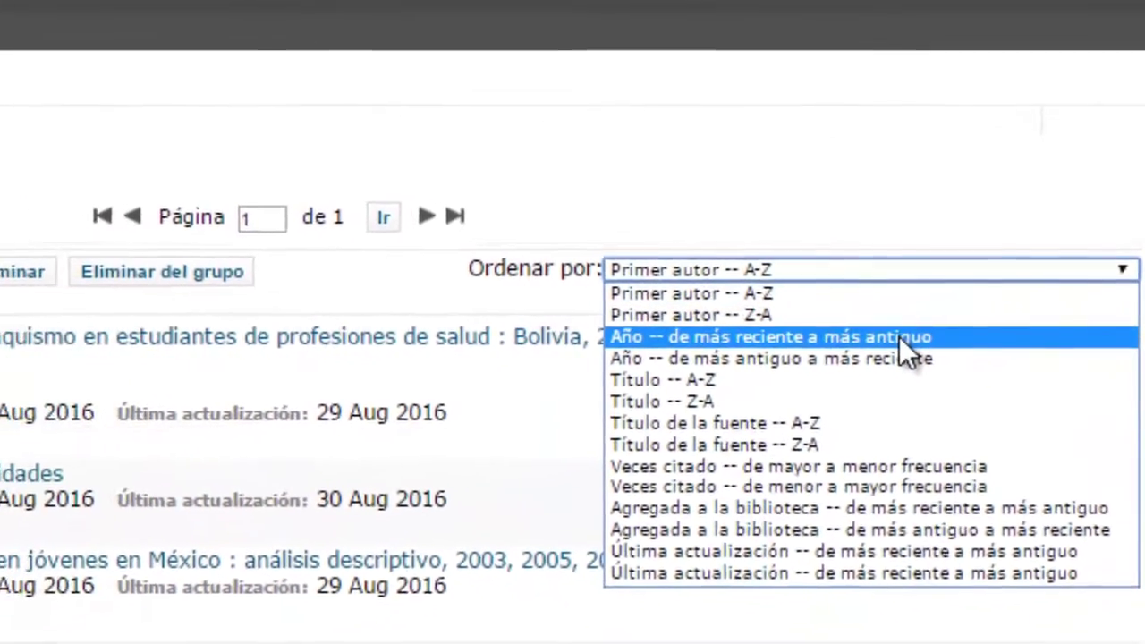
click(901, 337)
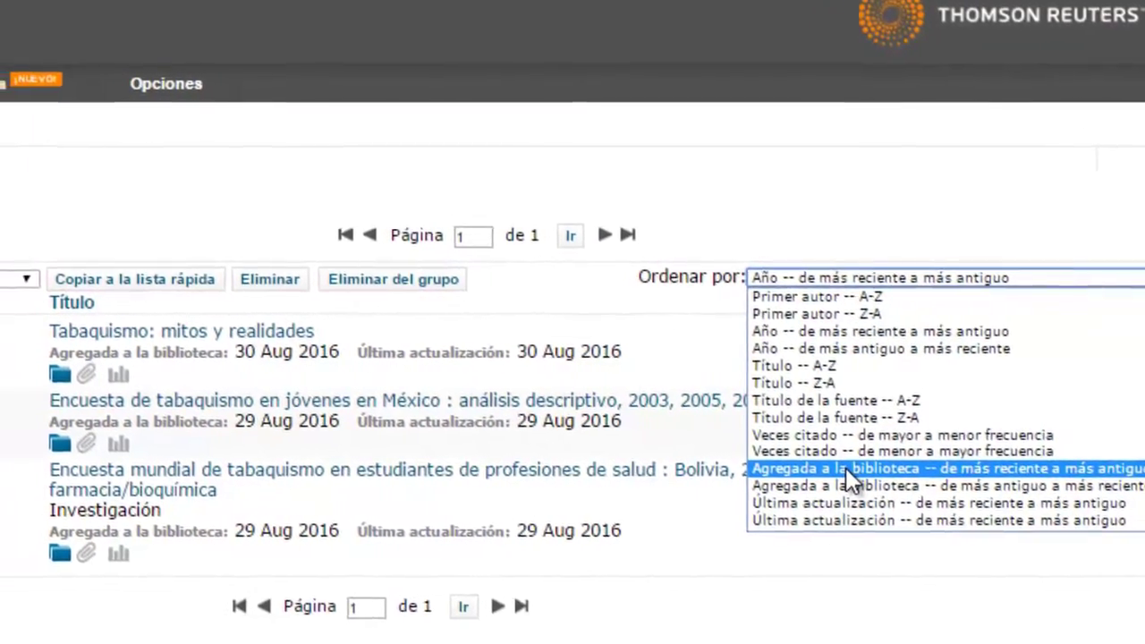
click(931, 462)
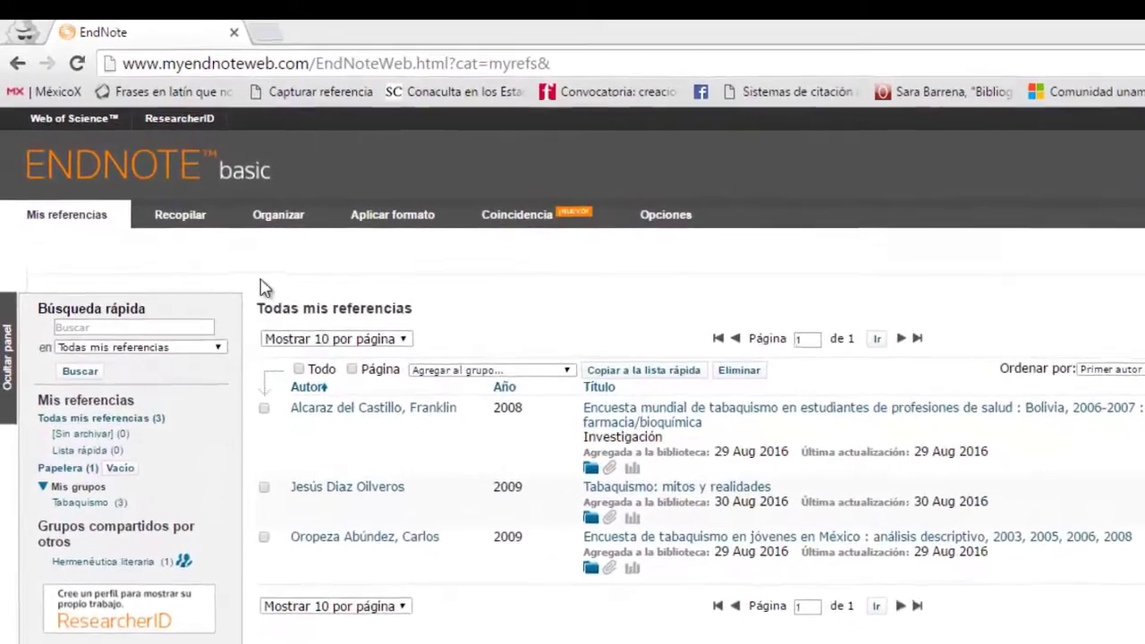
Step: Open Recopilar > Importar referencias in EndNote basic
mouse_move(201, 222)
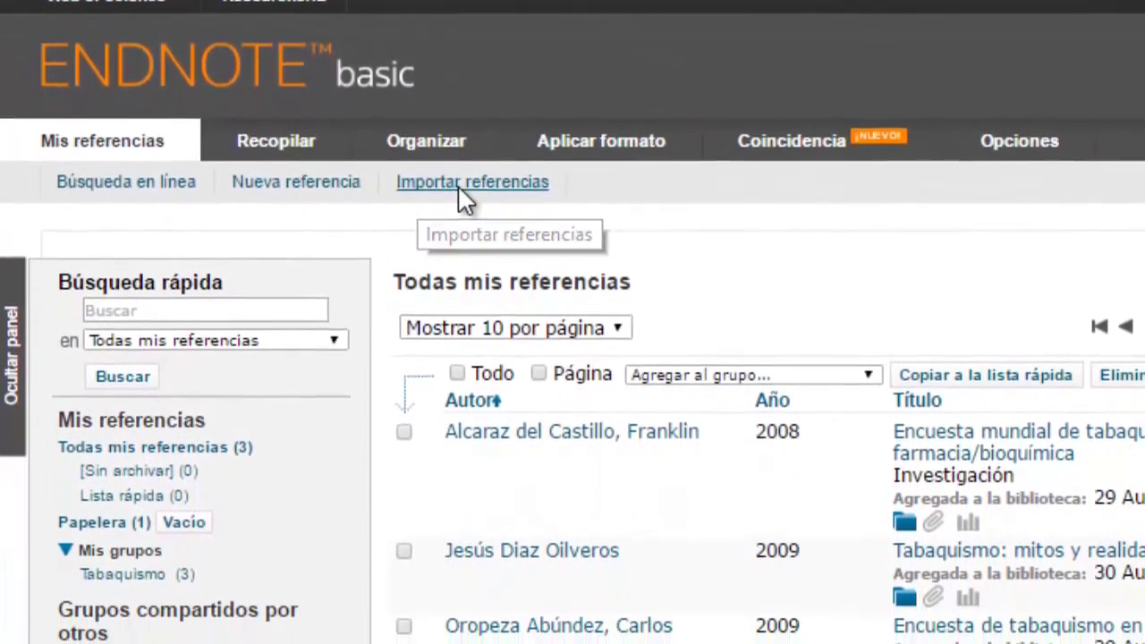
click(460, 250)
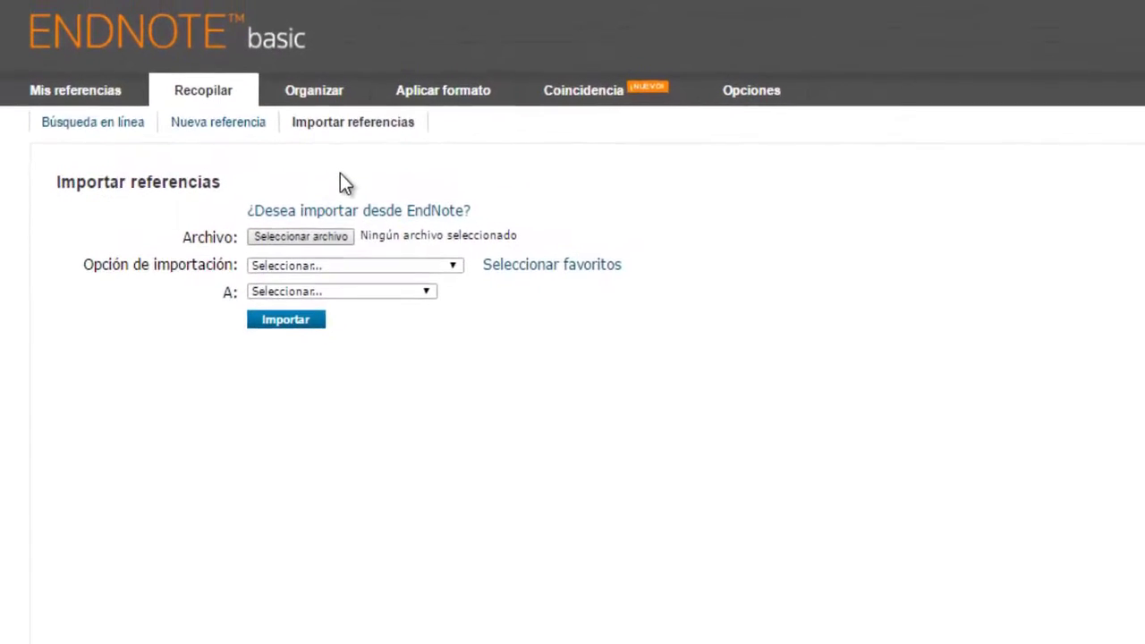
Step: In a new Chrome tab, search Google for Jstor and open the JSTOR website
mouse_move(335, 89)
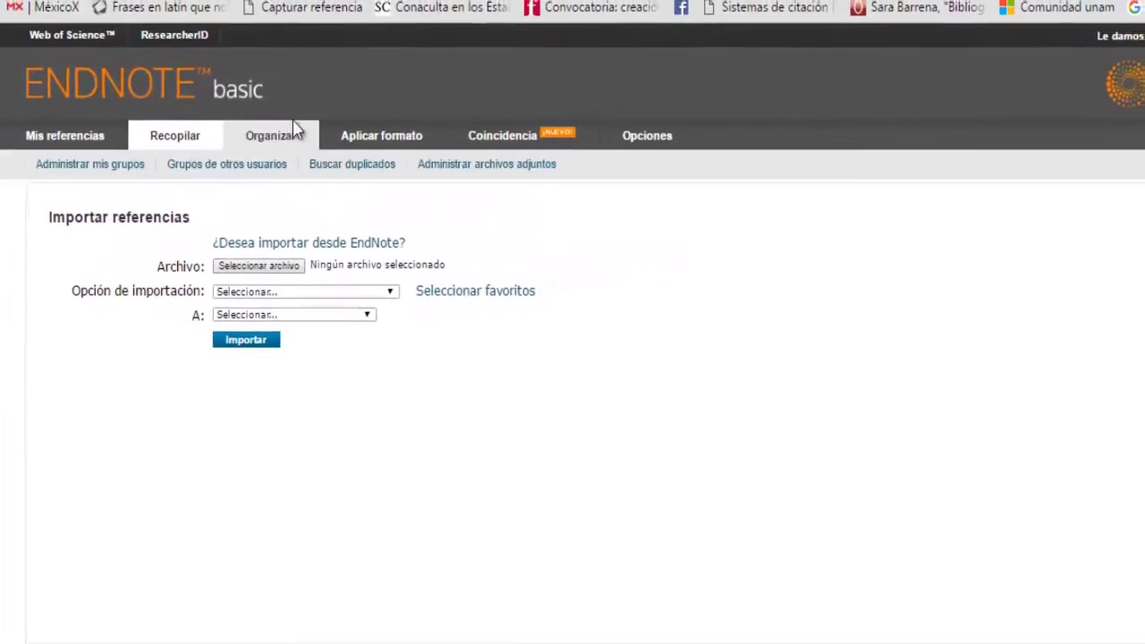
key(ctrl+t)
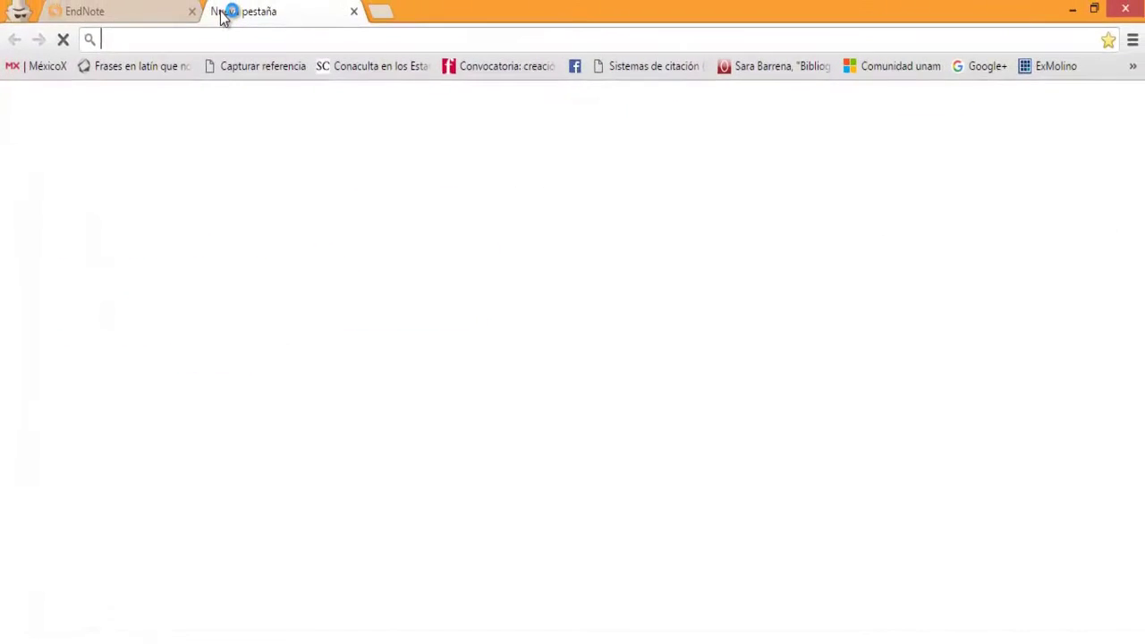
text(Jstor)
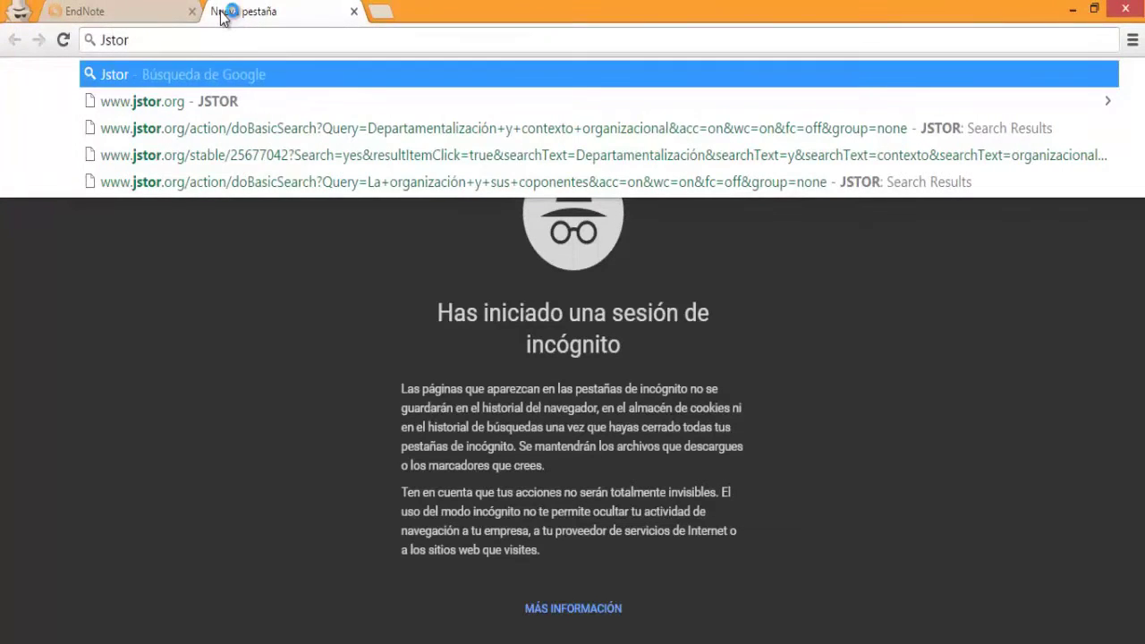
key(Return)
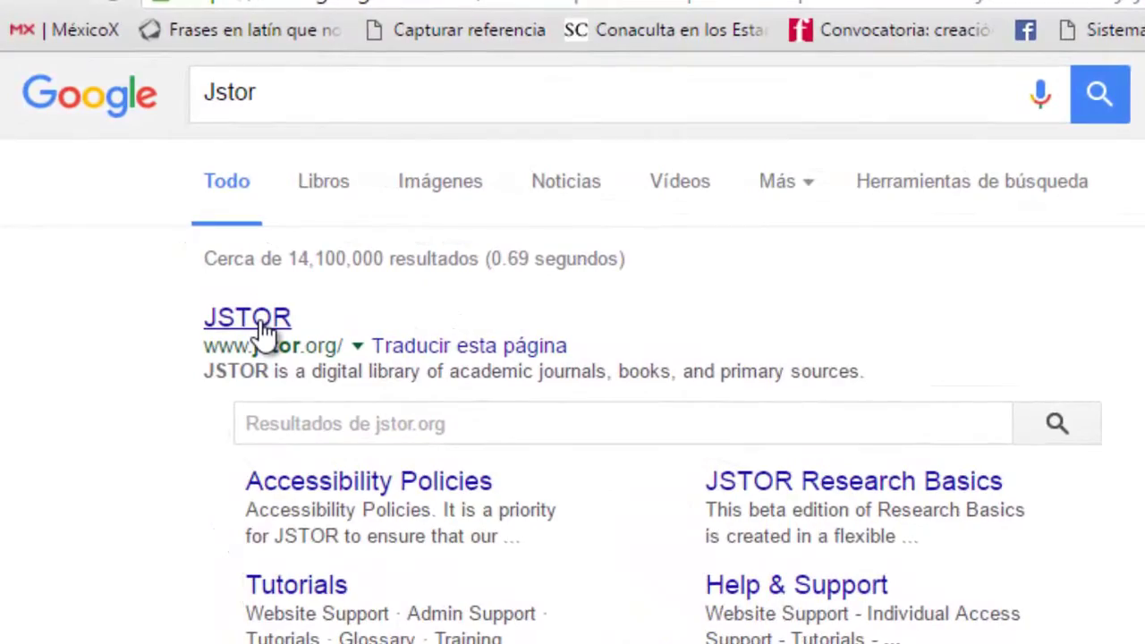
click(265, 328)
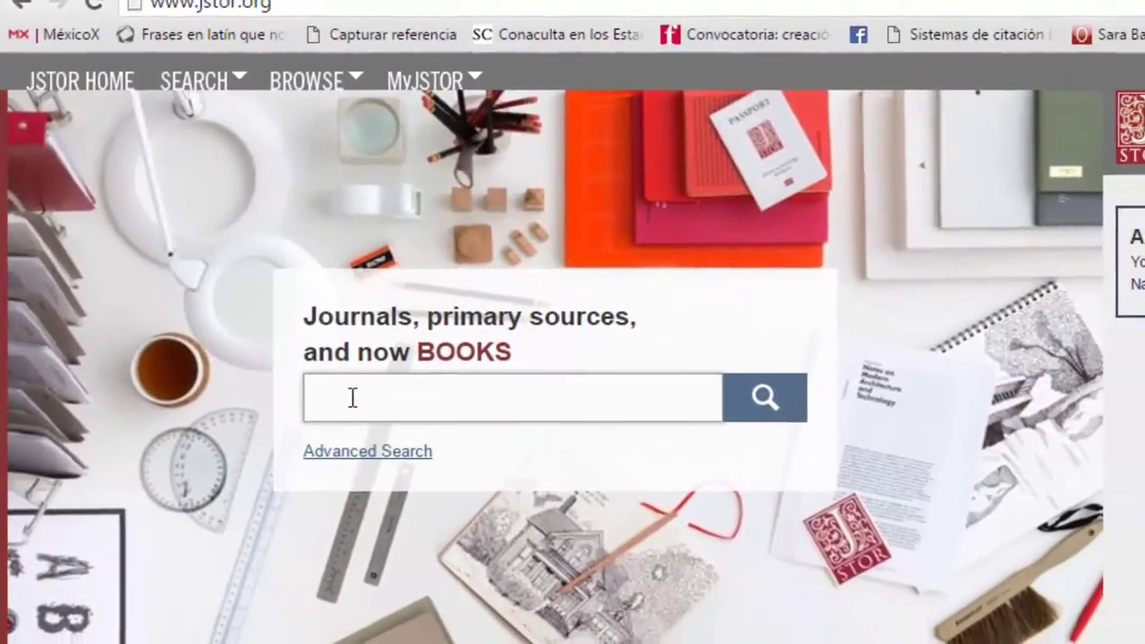
Step: Search JSTOR for Tabaco
click(386, 425)
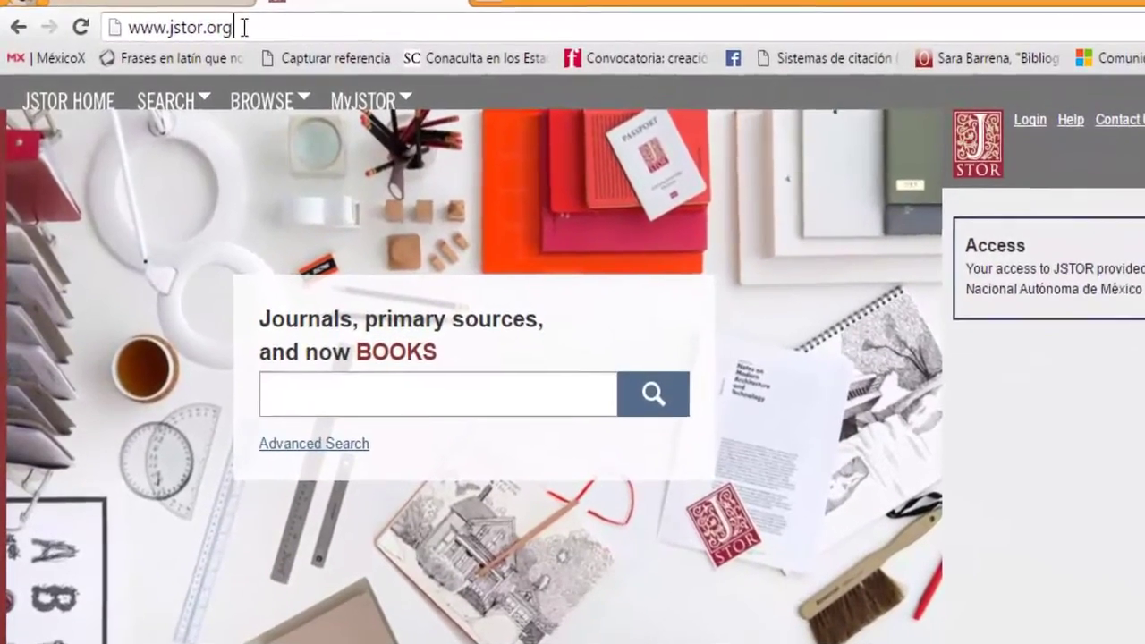
drag(211, 25, 147, 58)
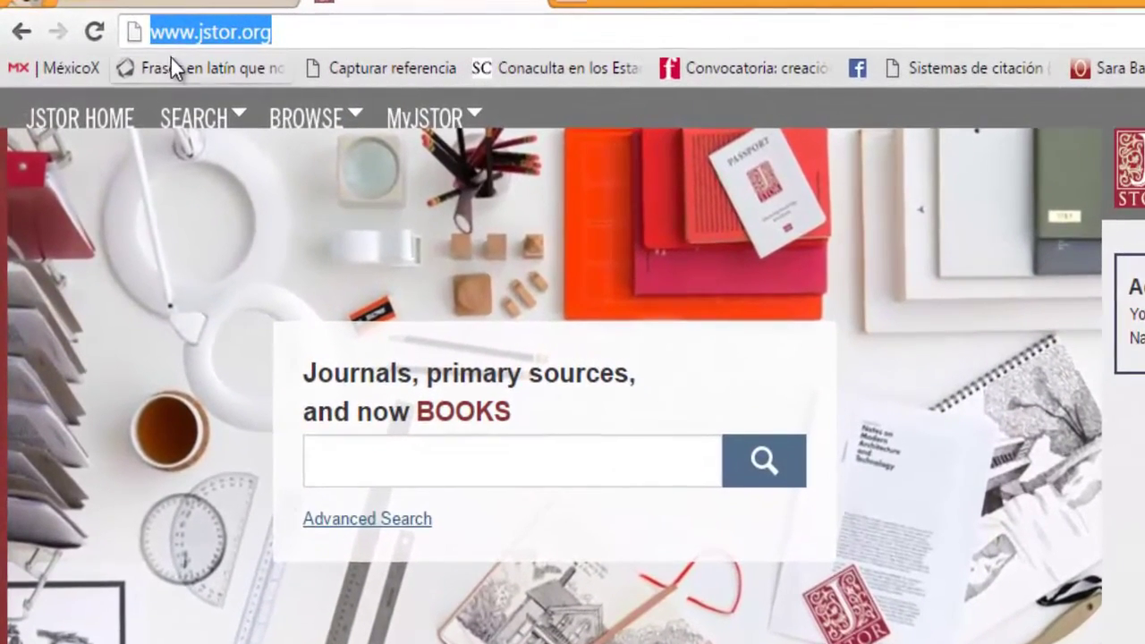
mouse_move(204, 124)
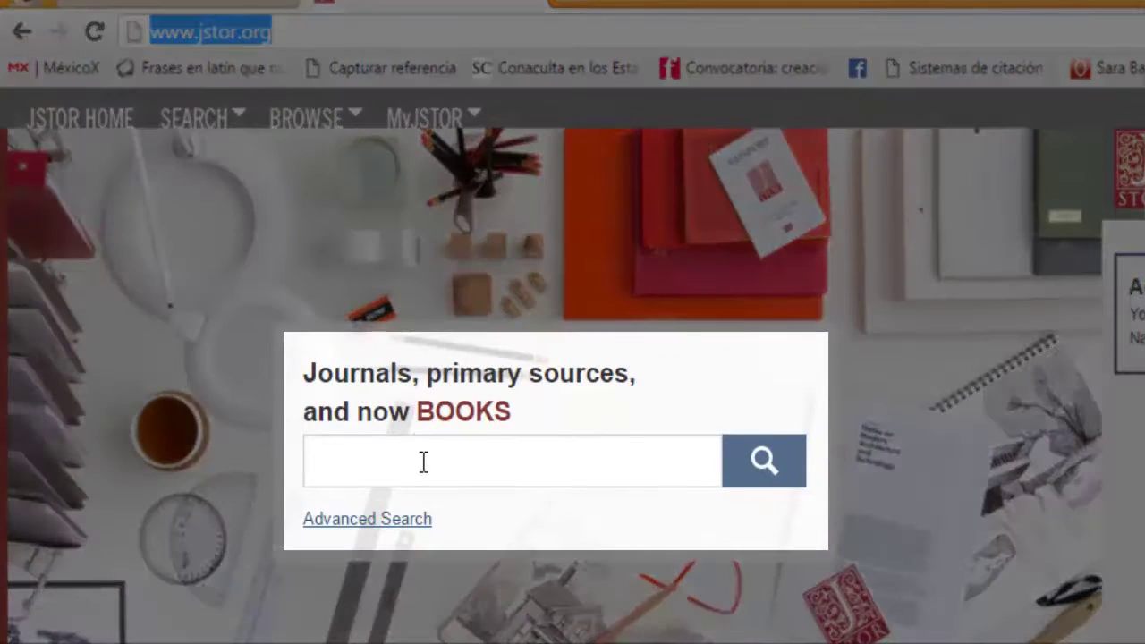
click(424, 461)
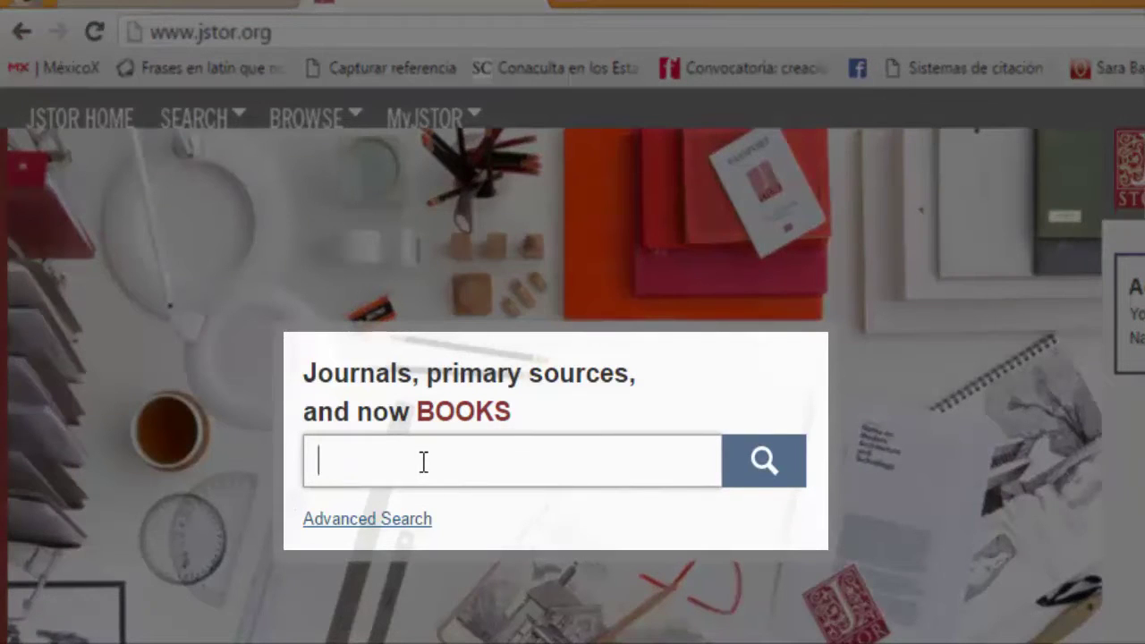
text(Tabaco)
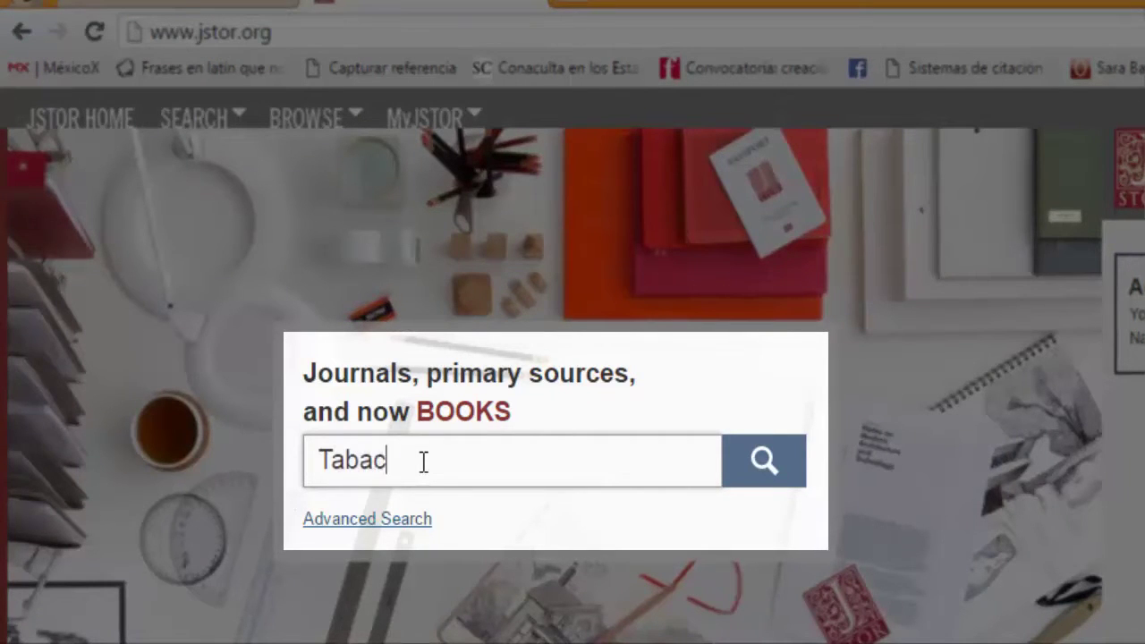
click(756, 484)
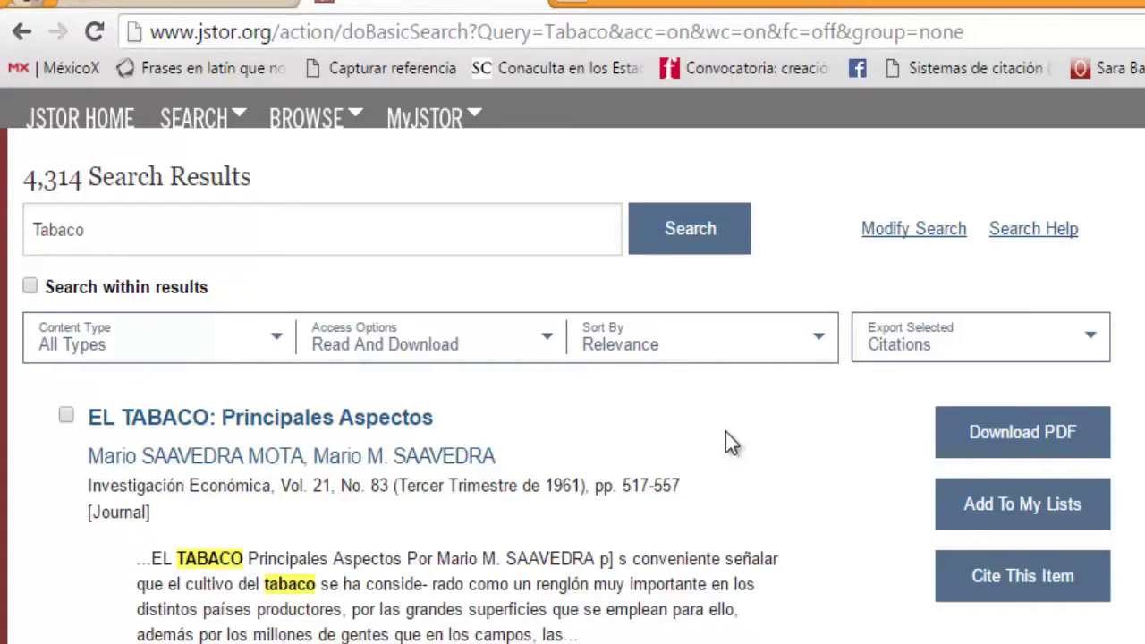
Step: Browse the 4,314 results and tick the first one, 'EL TABACO: Principales Aspectos'
scroll(730, 442, down, 3)
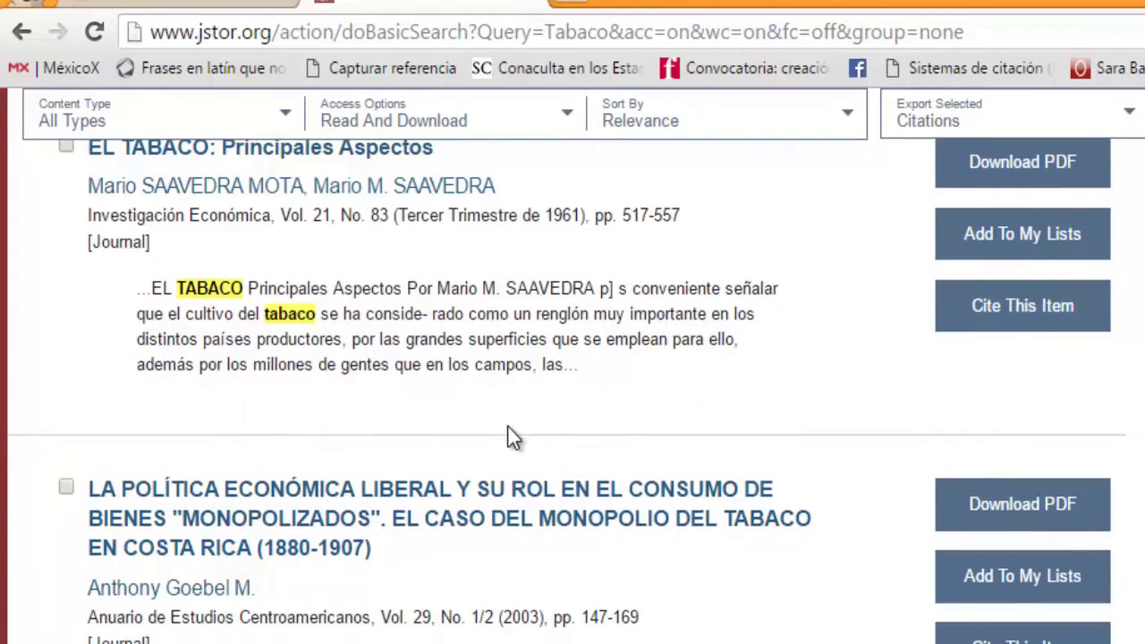
scroll(508, 436, down, 4)
scroll(533, 447, down, 9)
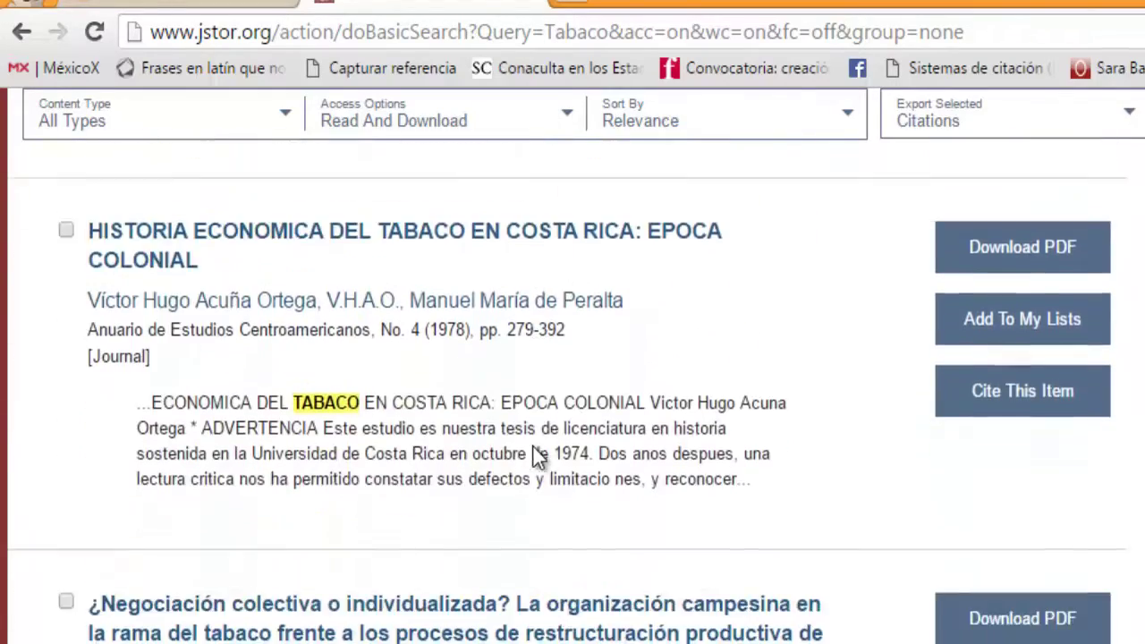
scroll(547, 510, down, 8)
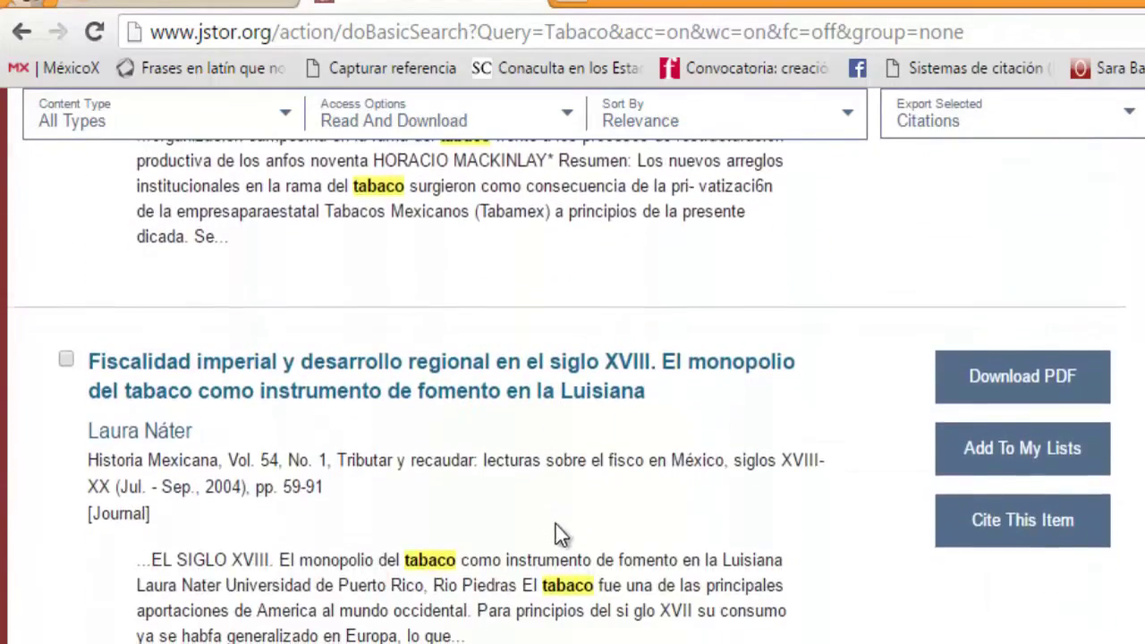
scroll(573, 564, down, 2)
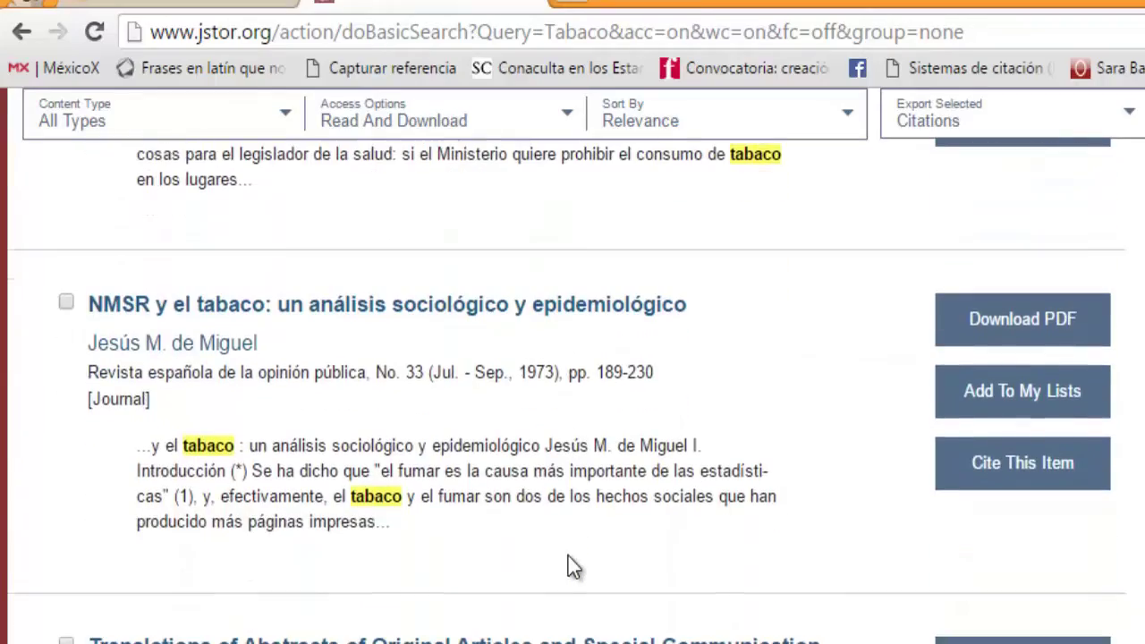
scroll(572, 565, up, 12)
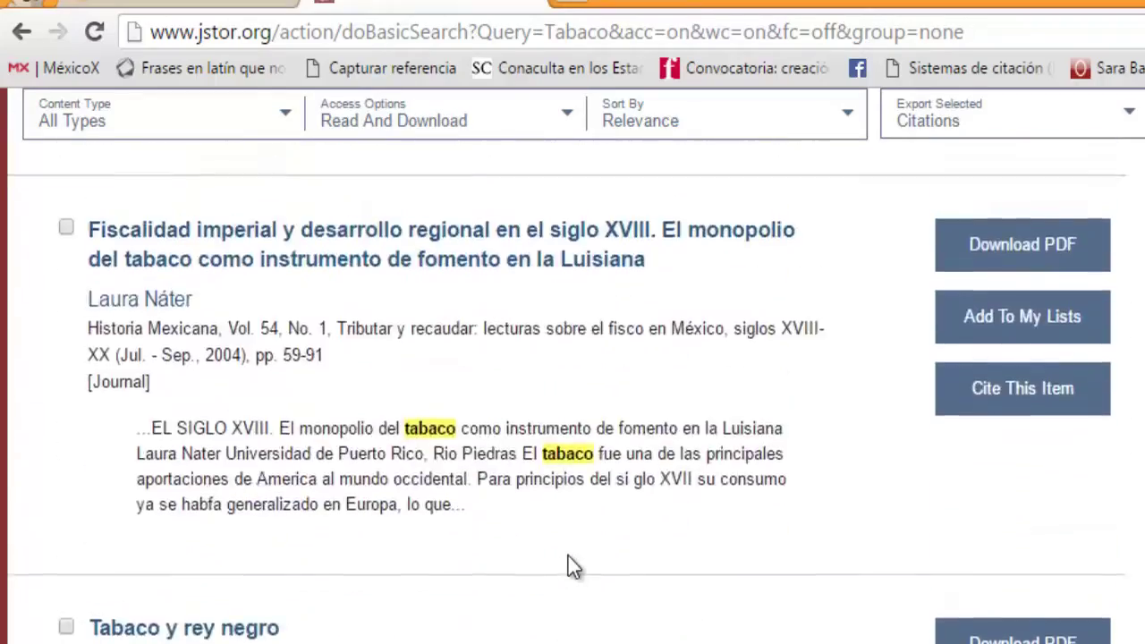
scroll(572, 566, up, 15)
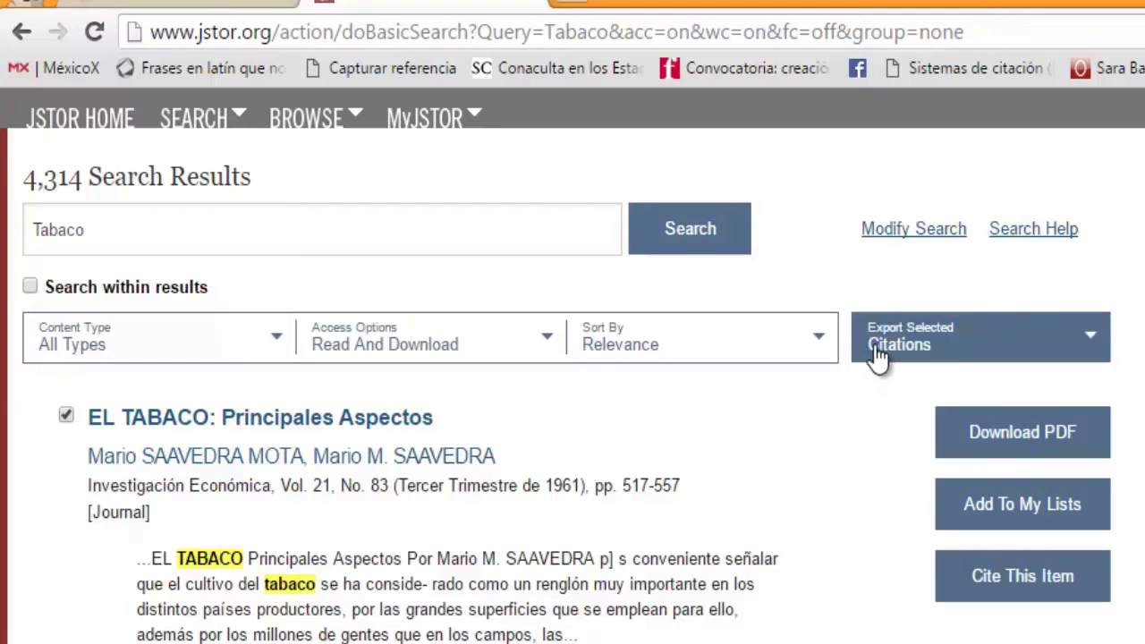
click(1093, 345)
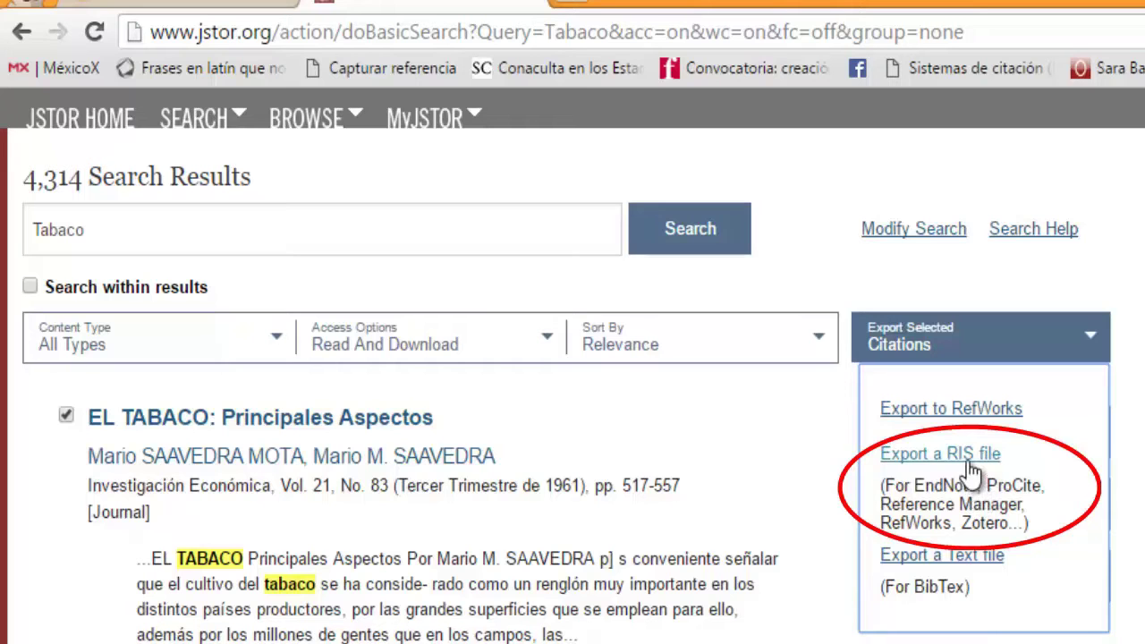
Step: Start exporting the ticked citation as a RIS file to Escritorio, then cancel the save
click(970, 458)
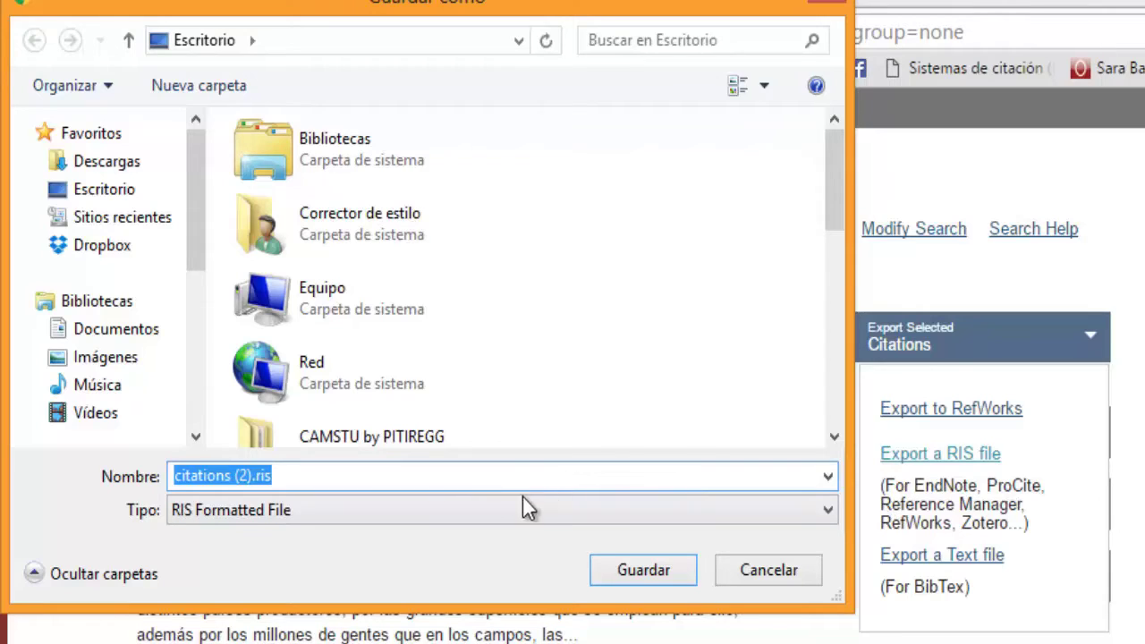
click(123, 197)
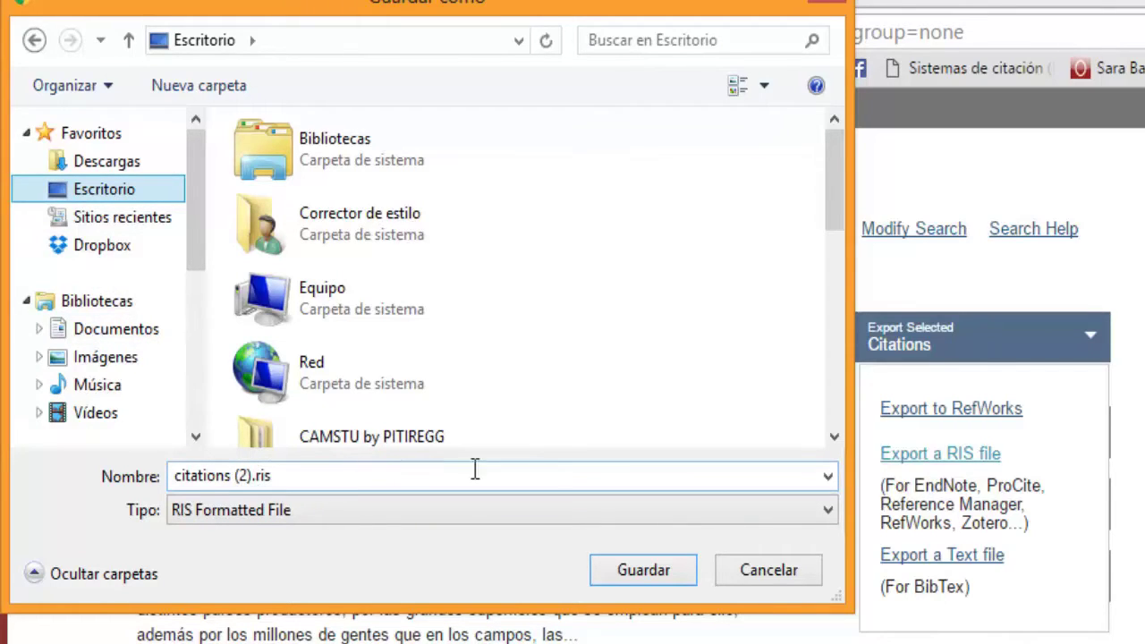
click(774, 577)
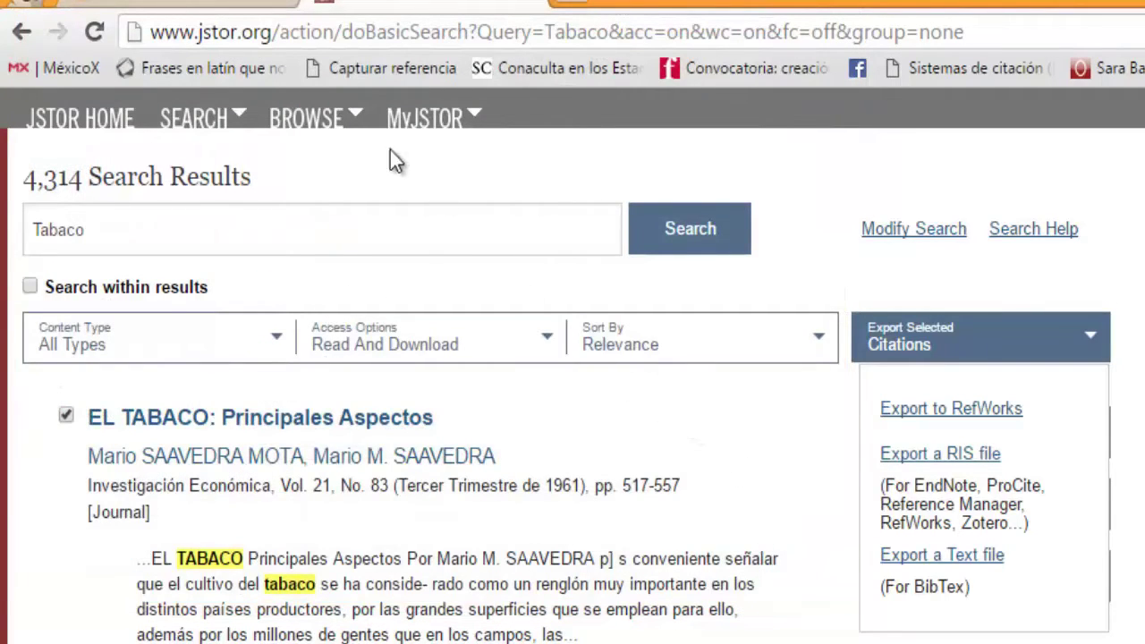
Step: Back in EndNote basic, choose citations.ris from the desktop as the import file
click(243, 2)
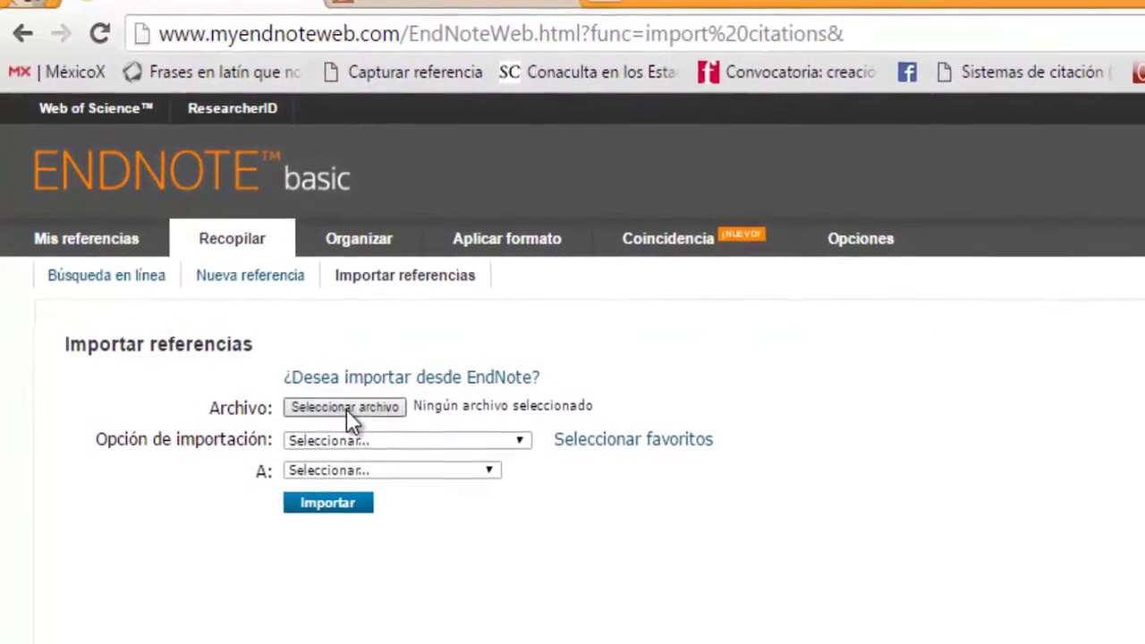
click(340, 403)
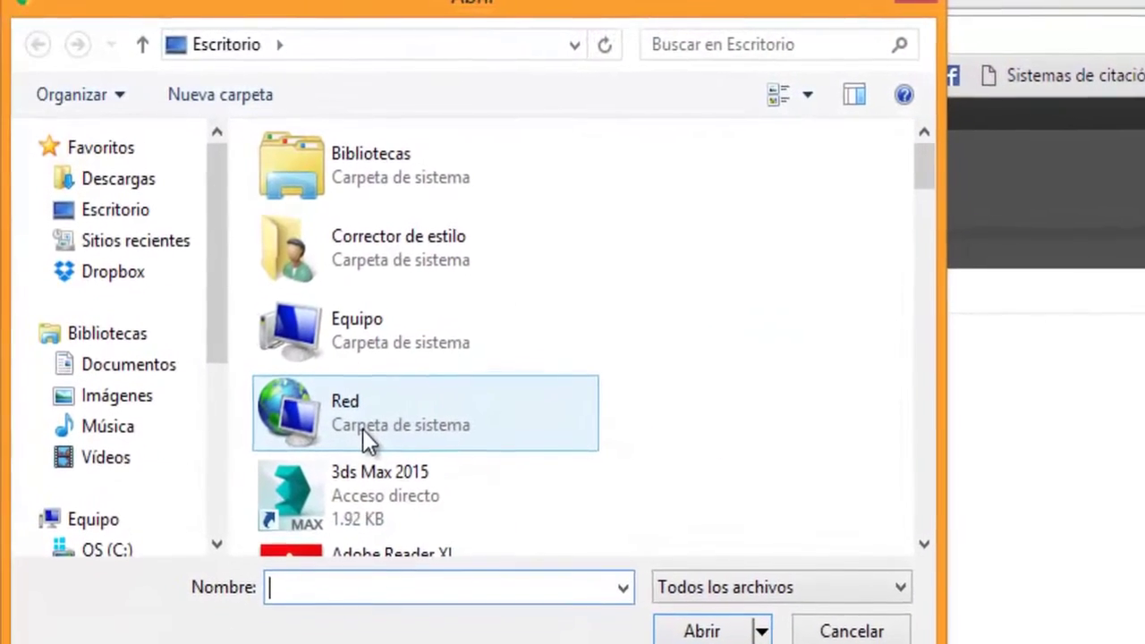
click(145, 220)
drag(933, 175, 895, 395)
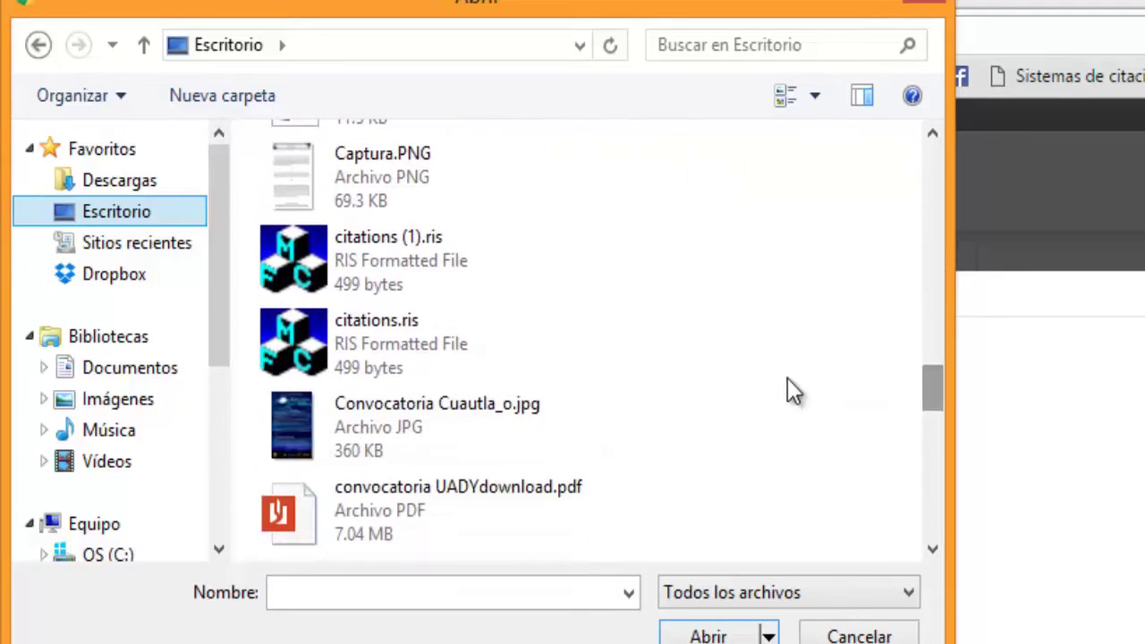
click(403, 336)
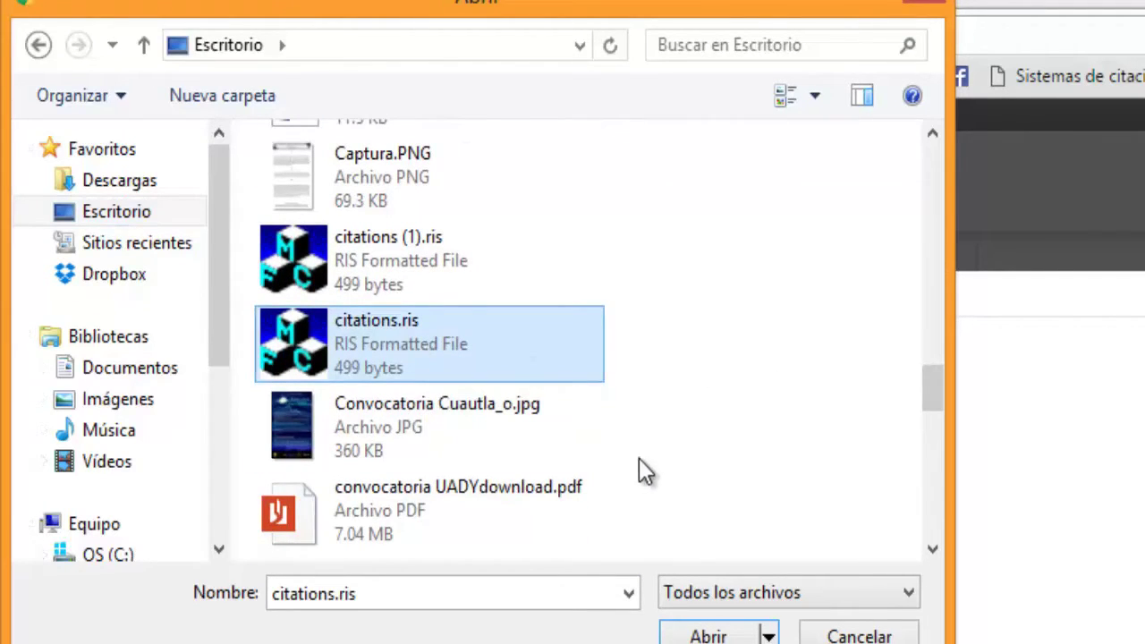
key(Return)
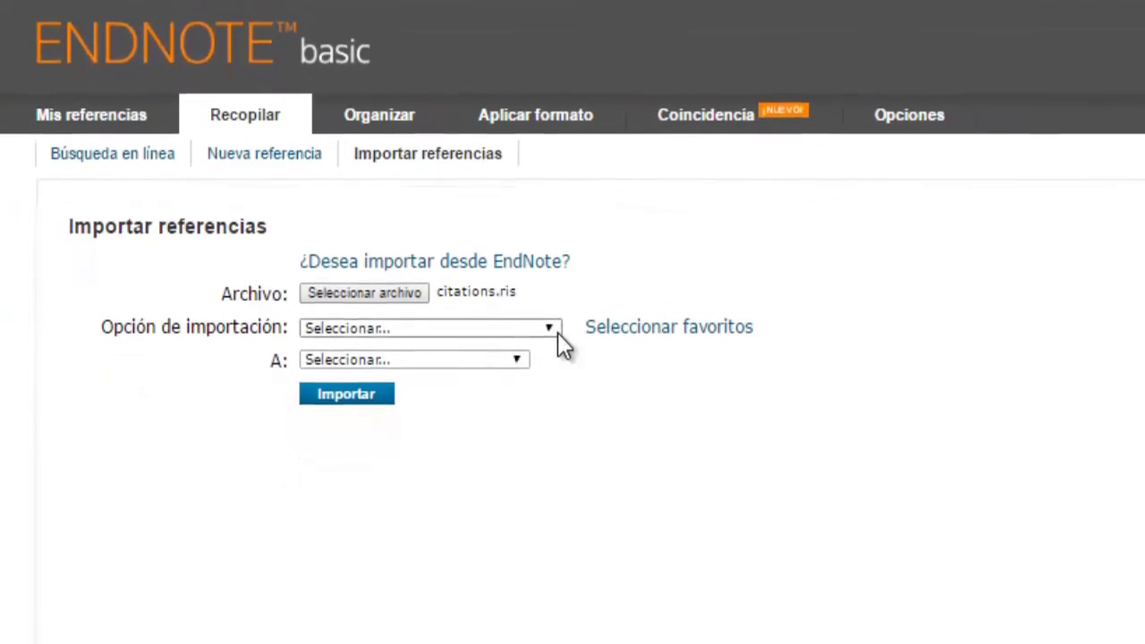
Step: Import citations.ris using the JSTOR format into the Tabaquismo group
click(555, 330)
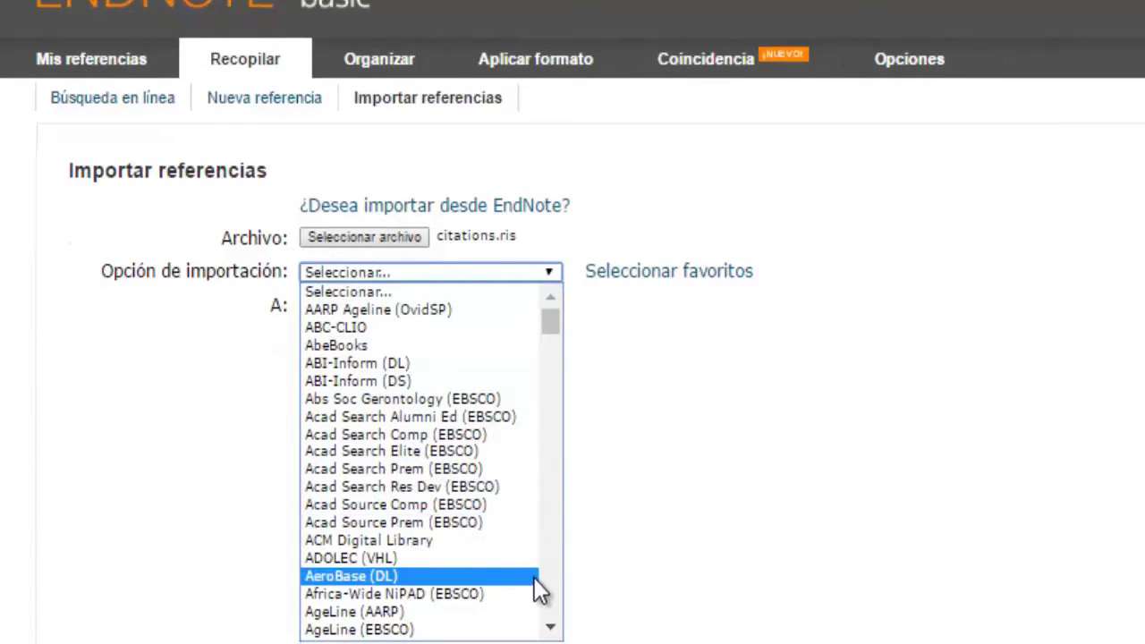
drag(554, 630, 556, 632)
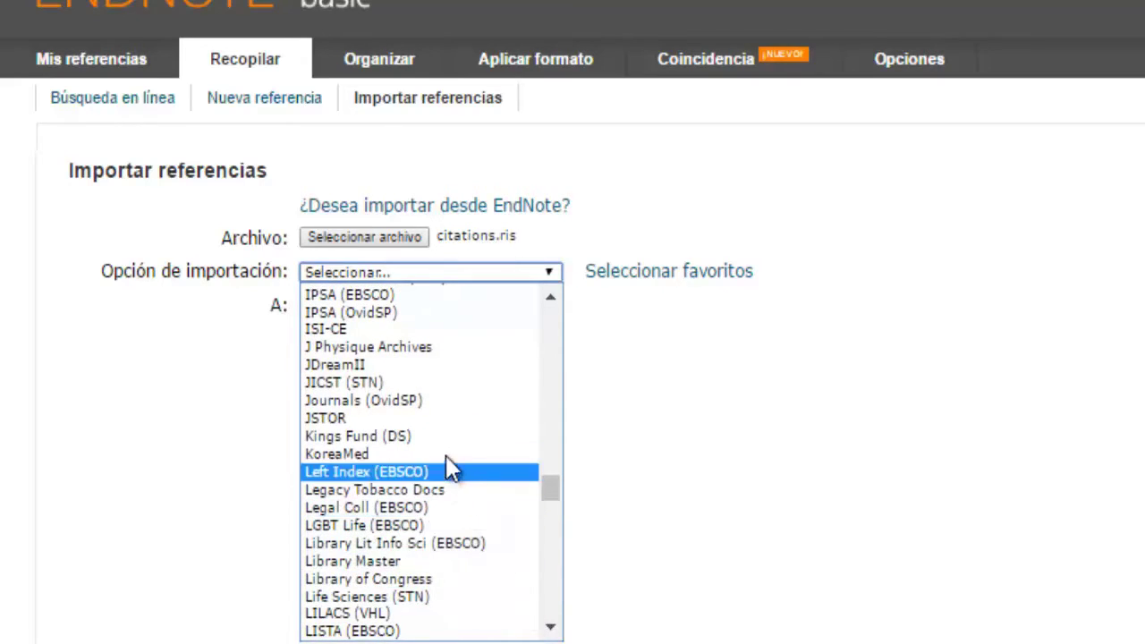
click(433, 423)
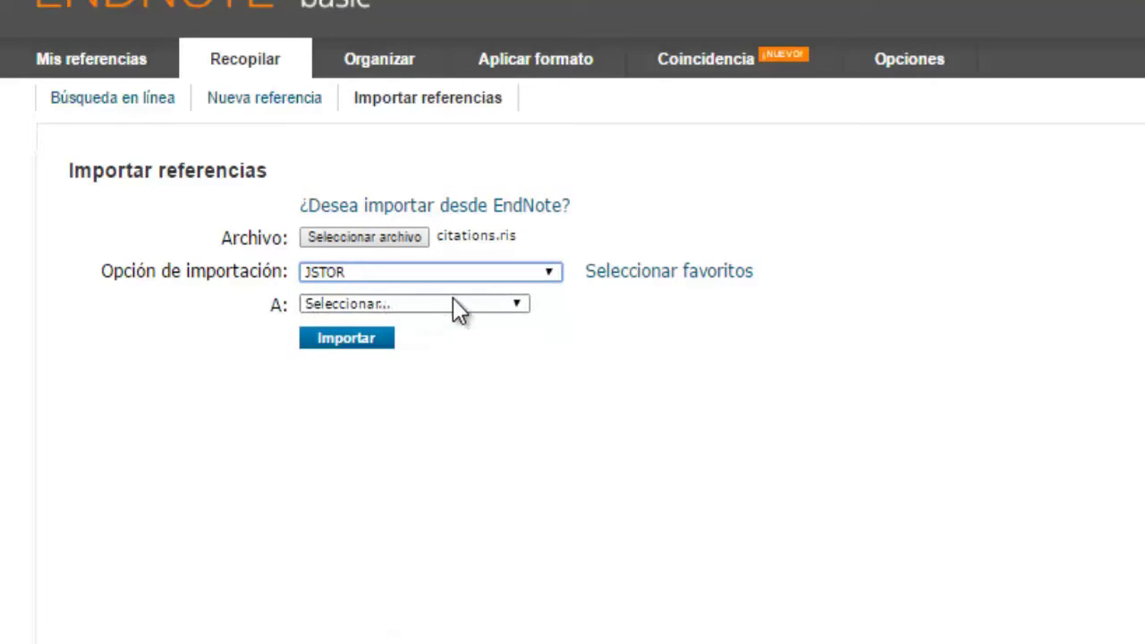
click(518, 306)
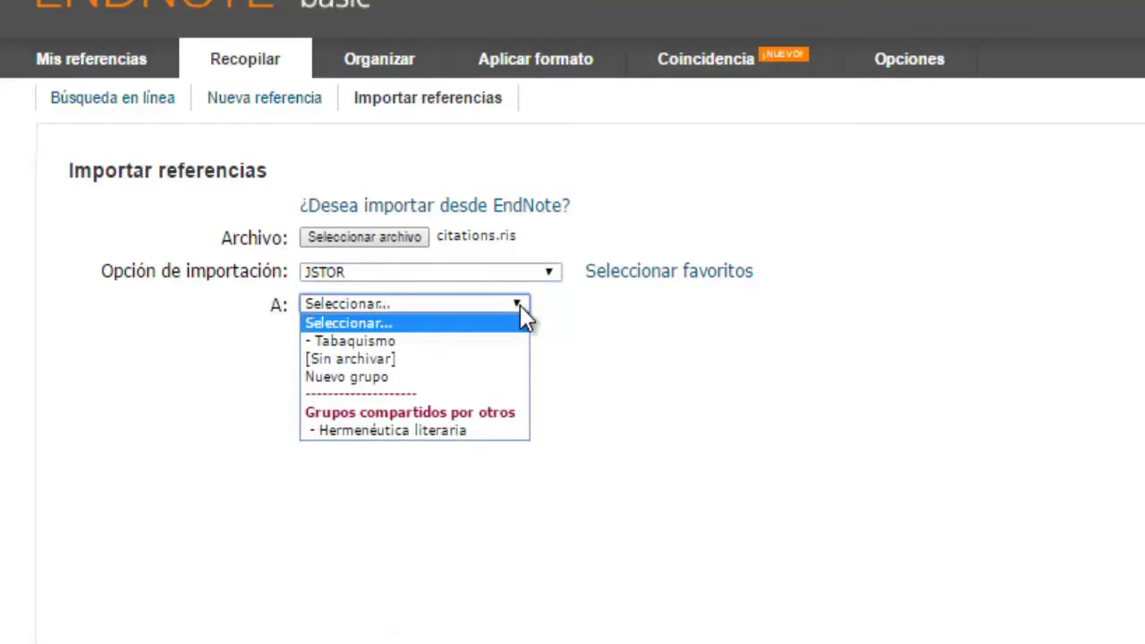
click(483, 343)
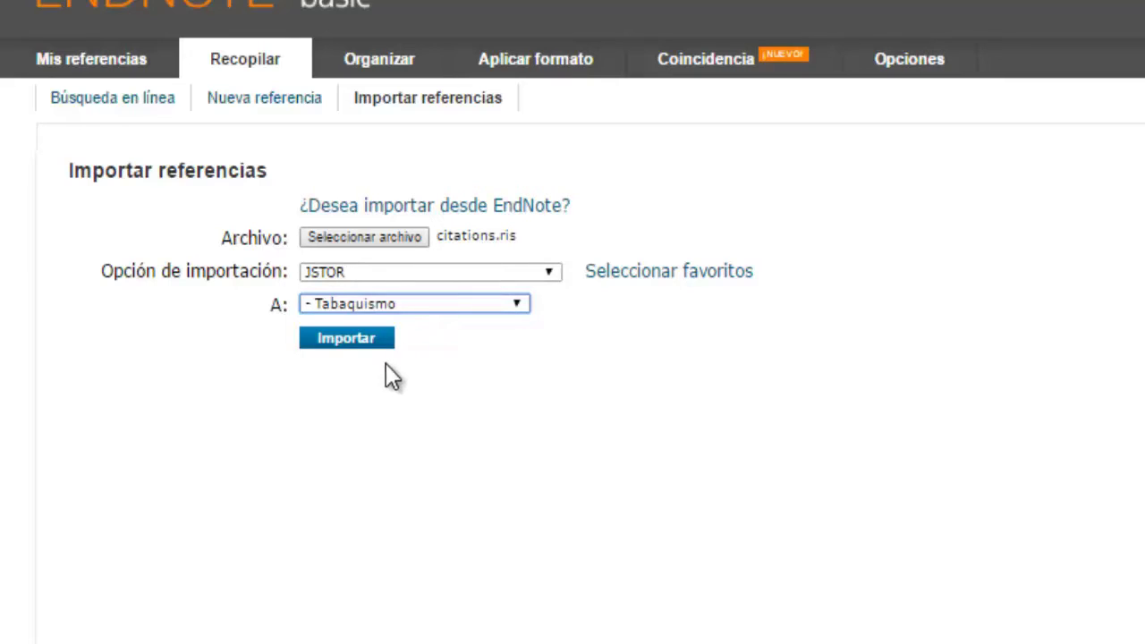
click(354, 340)
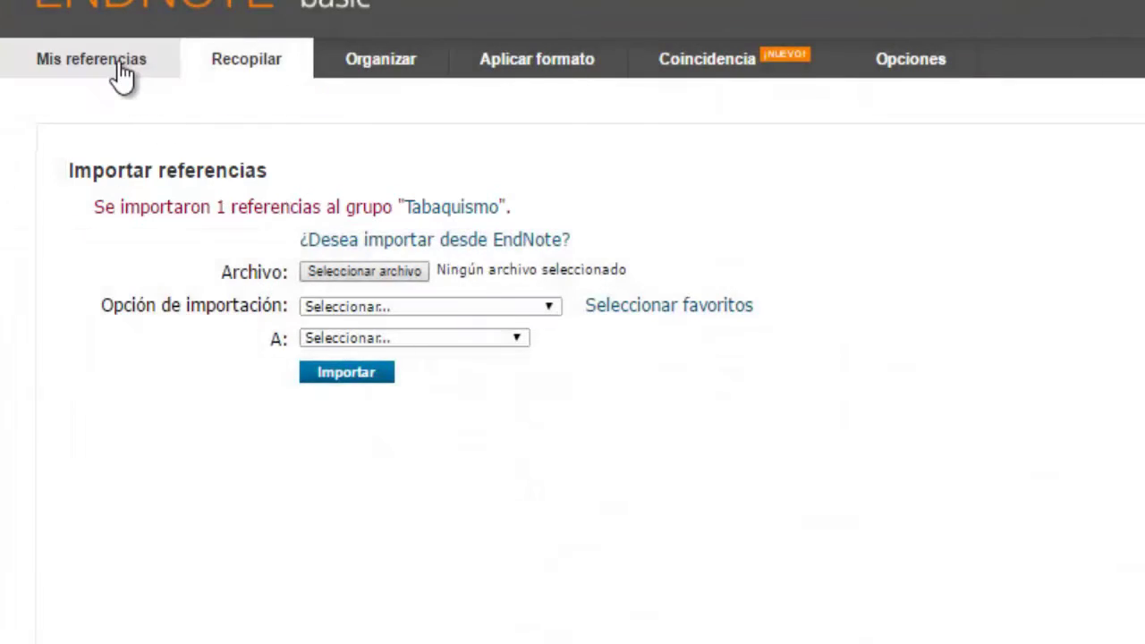
Step: Open 'EL TABACO: Principales Aspectos' and save its journal as Investigación Económica
click(120, 66)
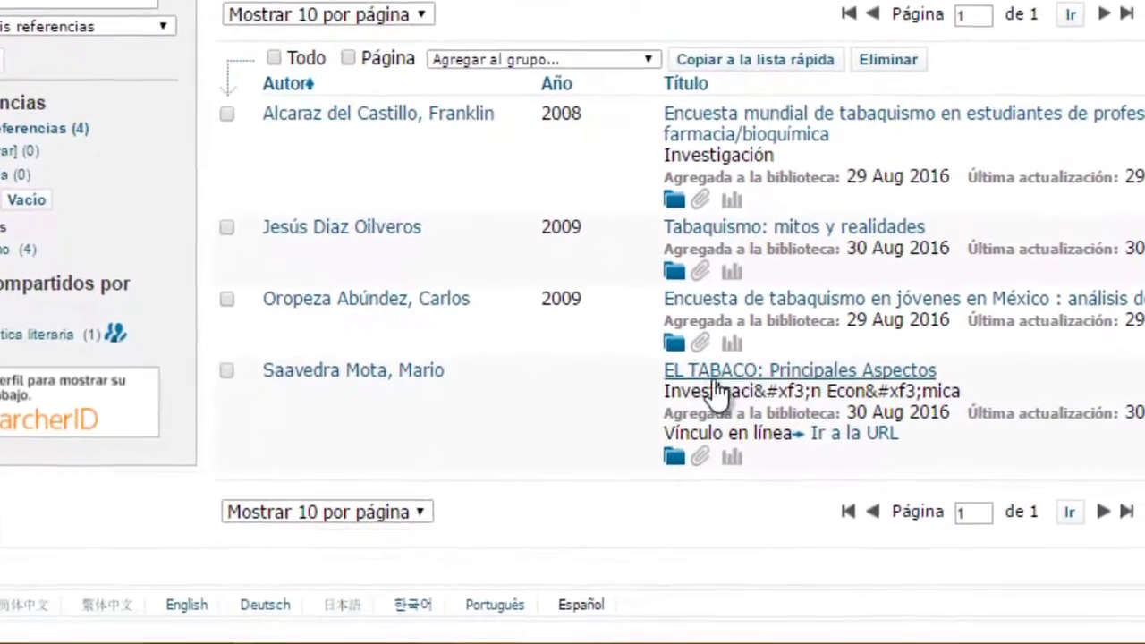
click(716, 376)
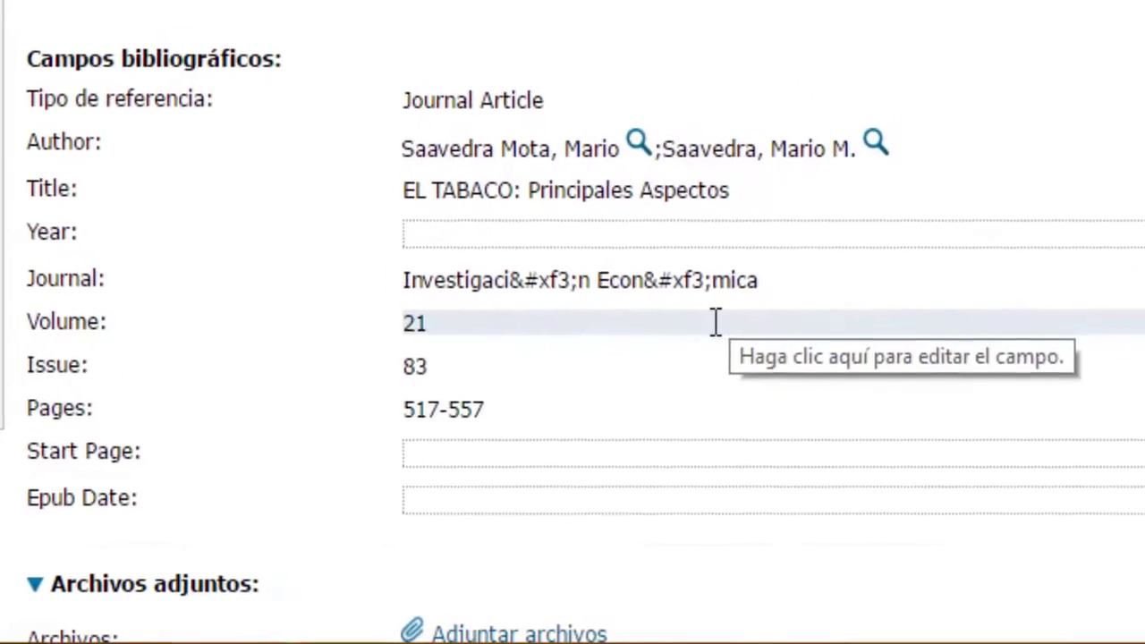
click(606, 284)
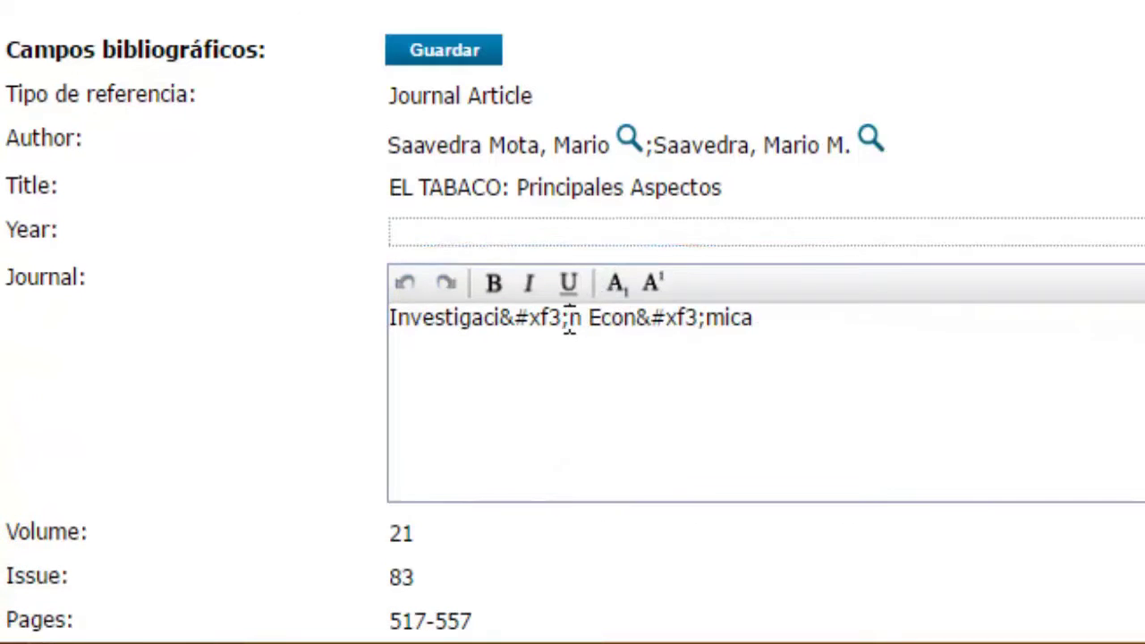
key(BackSpace)
key(BackSpace)
key(BackSpace)
key(BackSpace)
key(BackSpace)
key(BackSpace)
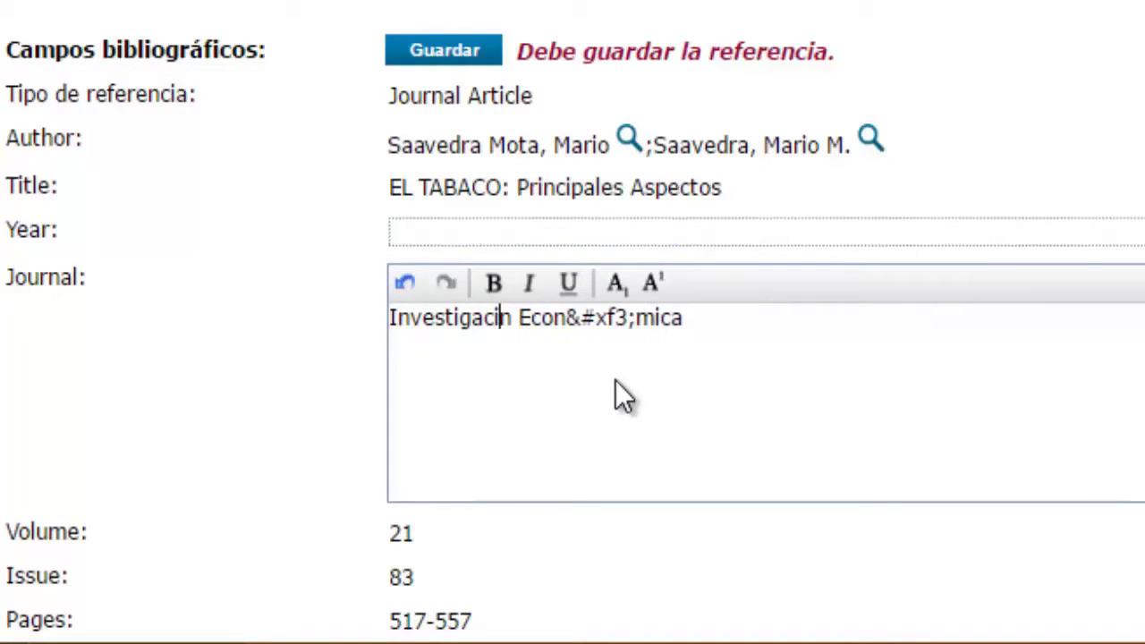
text(ó)
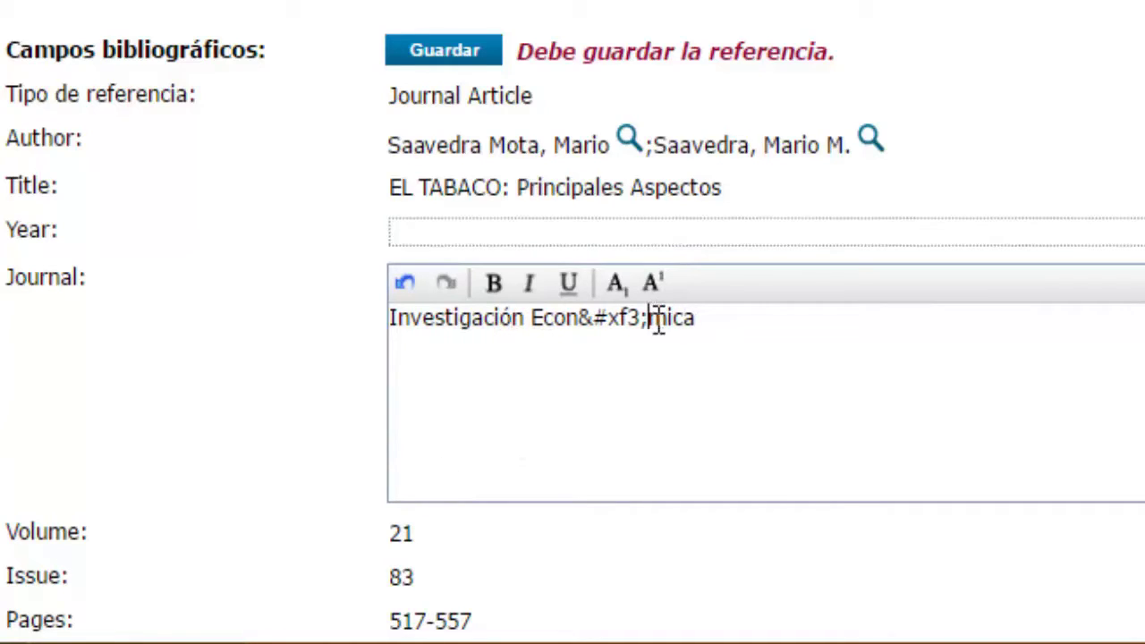
key(BackSpace)
key(BackSpace)
key(BackSpace)
key(BackSpace)
key(BackSpace)
key(BackSpace)
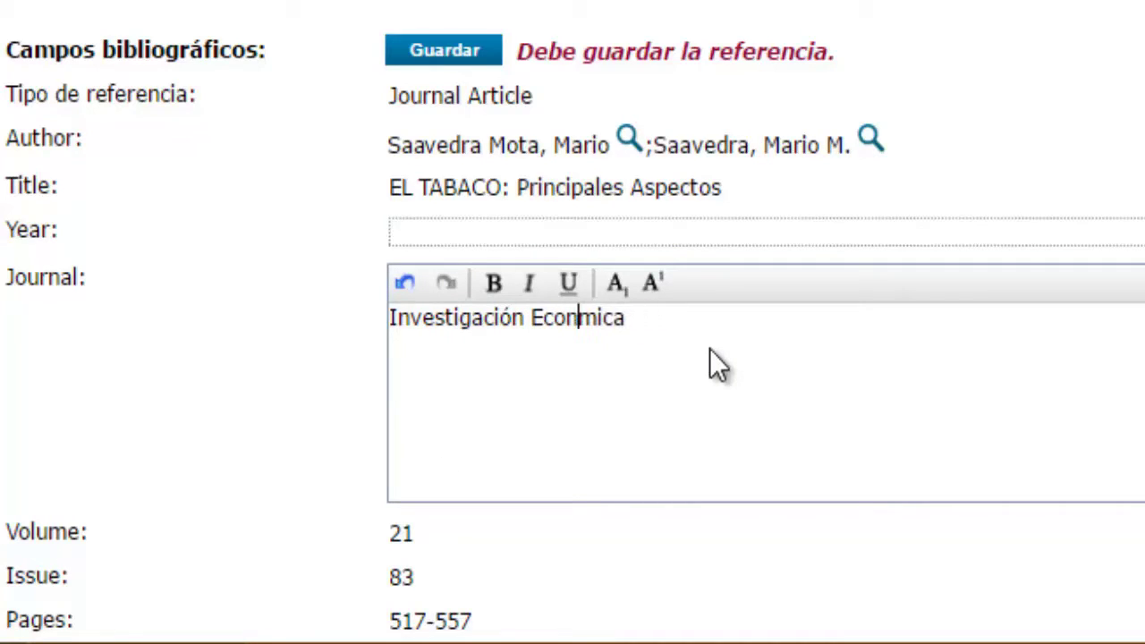
text(ó)
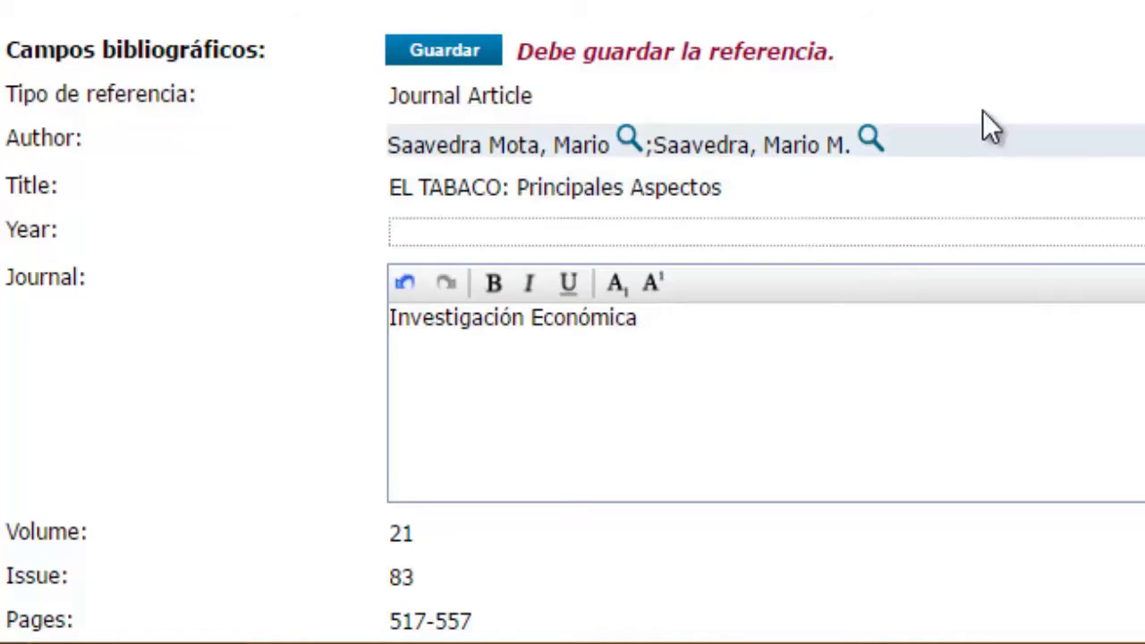
click(990, 51)
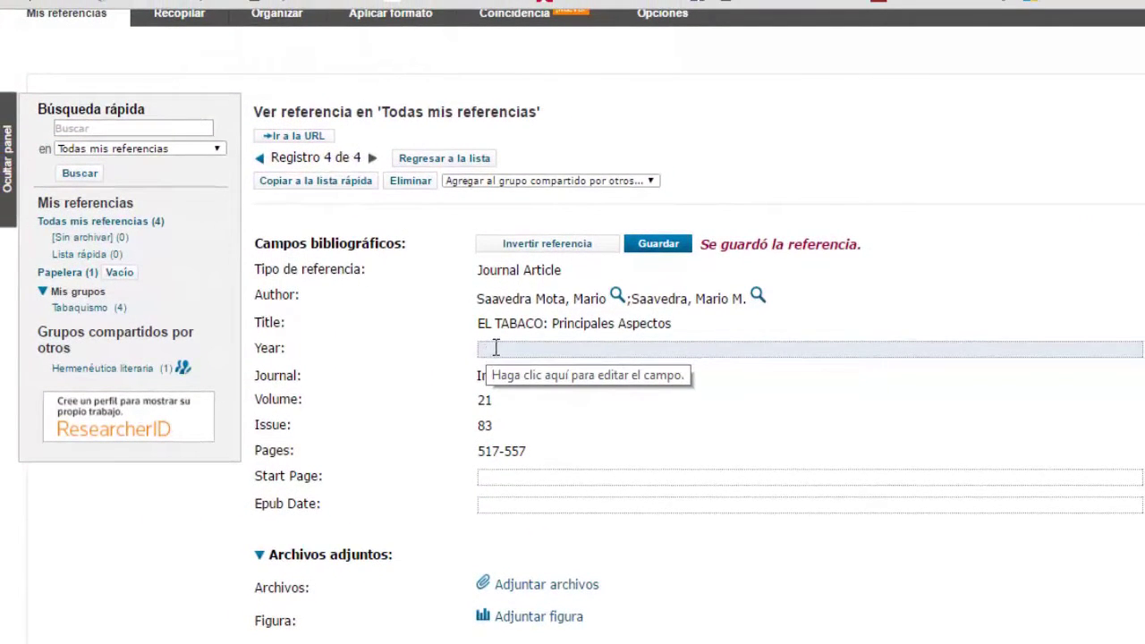
Step: Copy the year 1961 from the JSTOR citation into the EL TABACO reference's Year field and save it
mouse_move(390, 13)
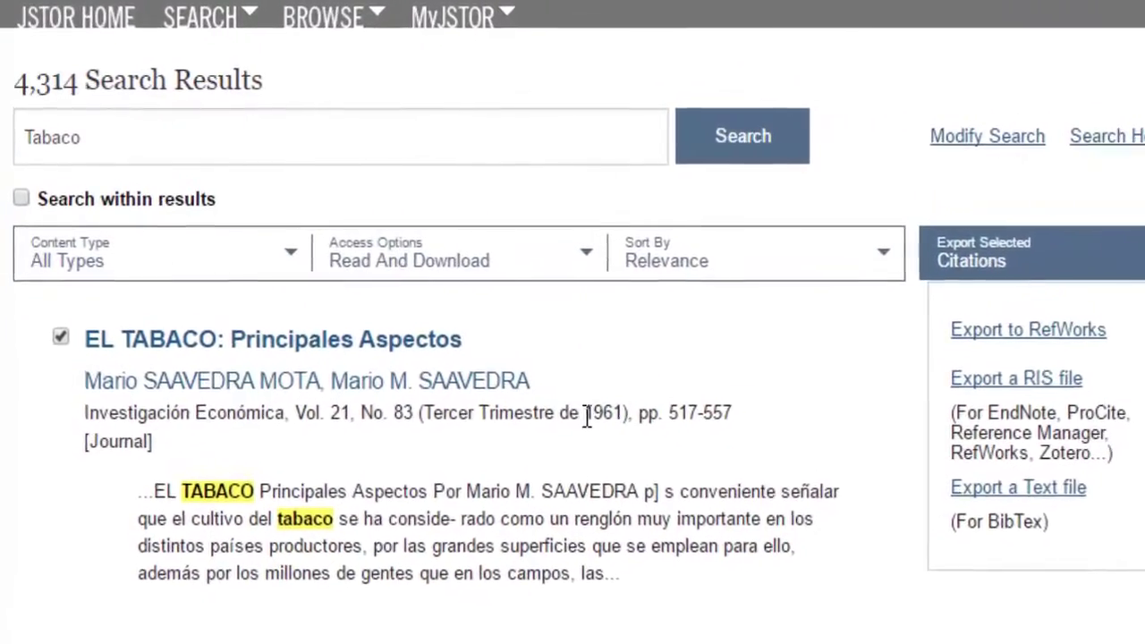
drag(524, 378, 536, 378)
drag(622, 425, 640, 424)
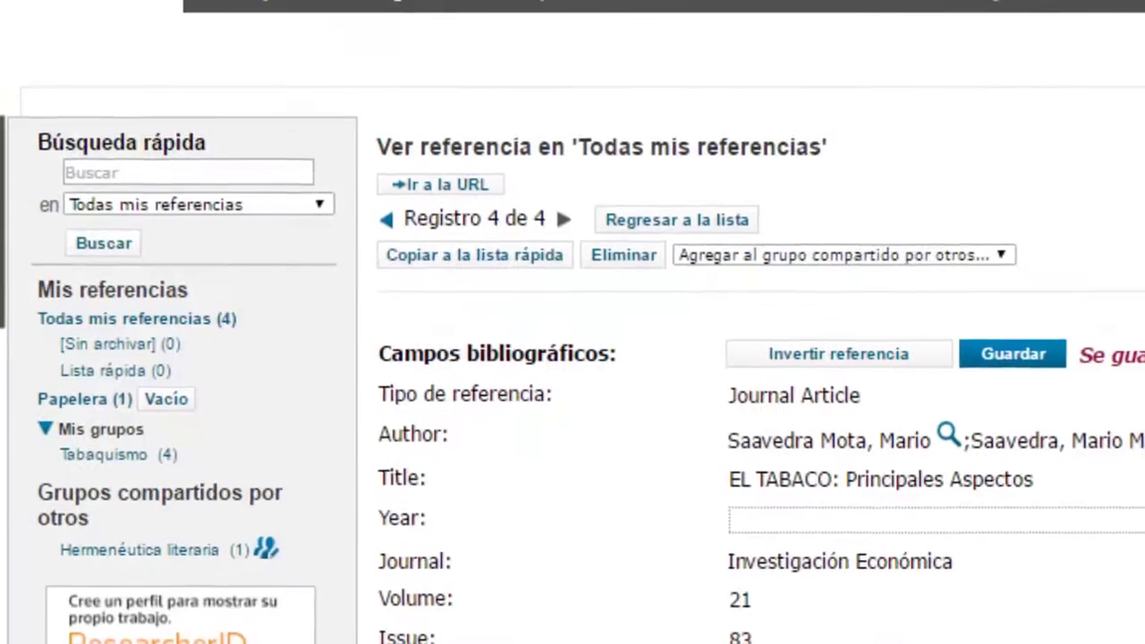
click(735, 515)
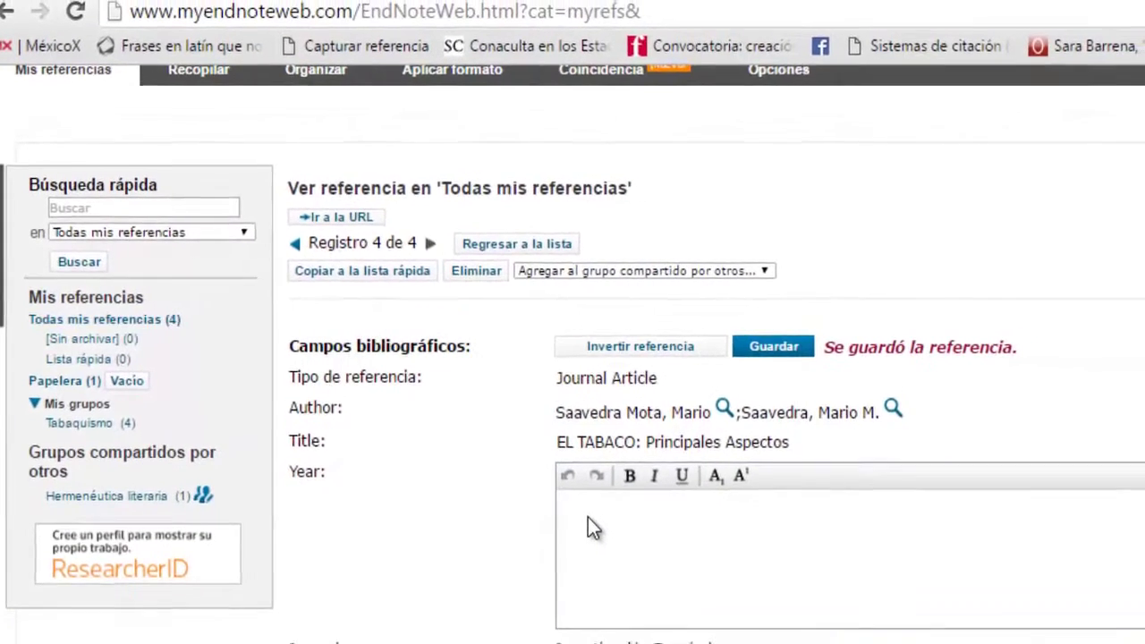
text(1961)
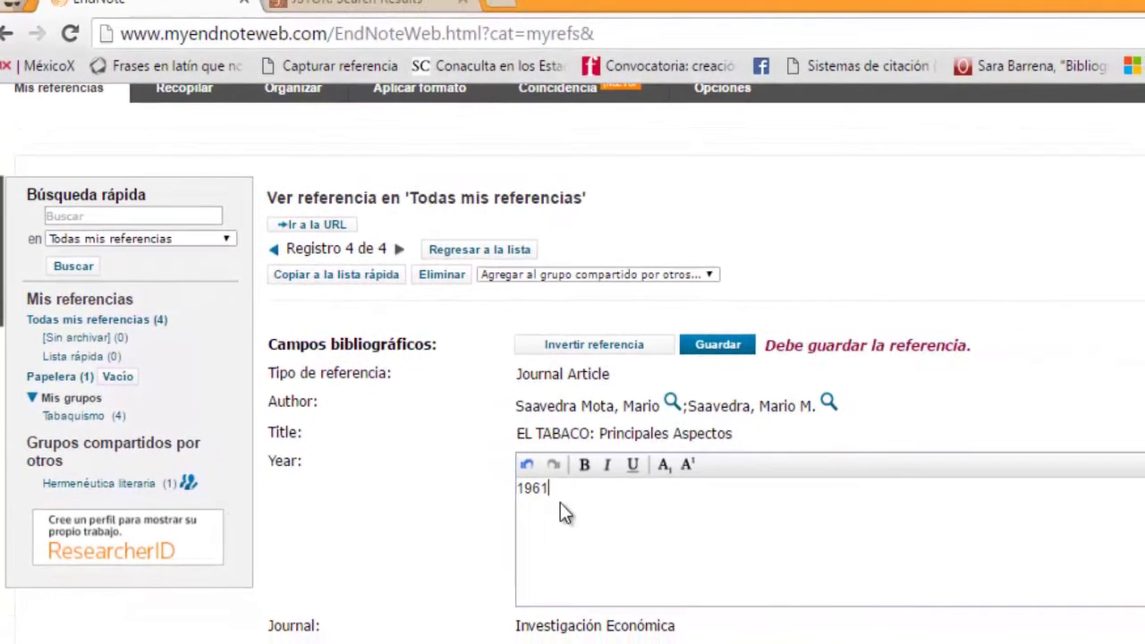
click(1013, 335)
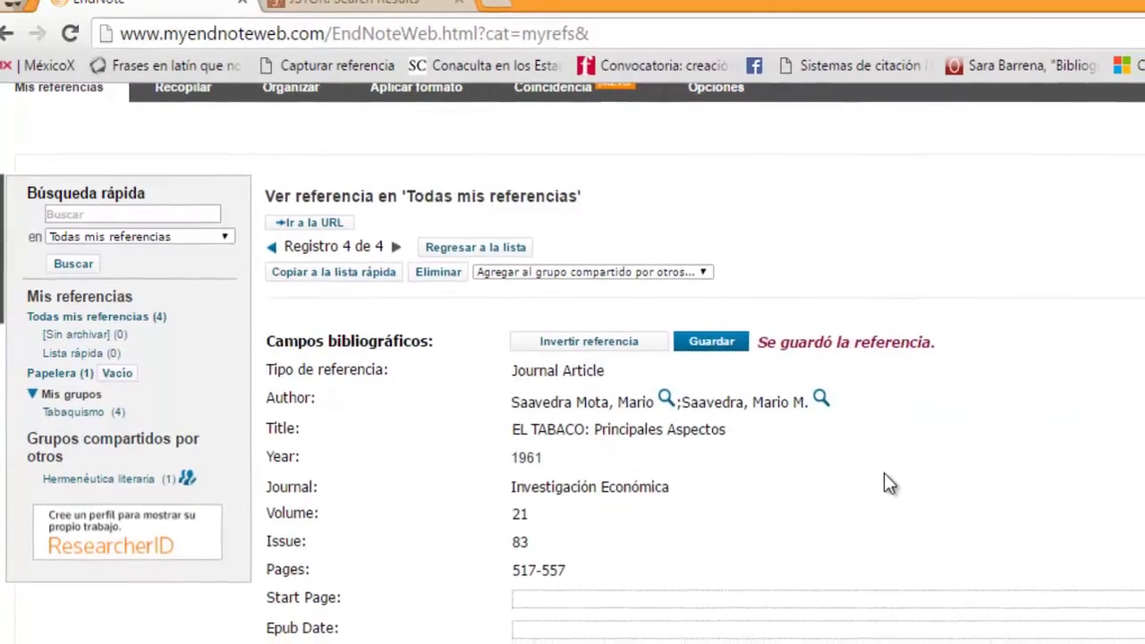
scroll(868, 465, down, 2)
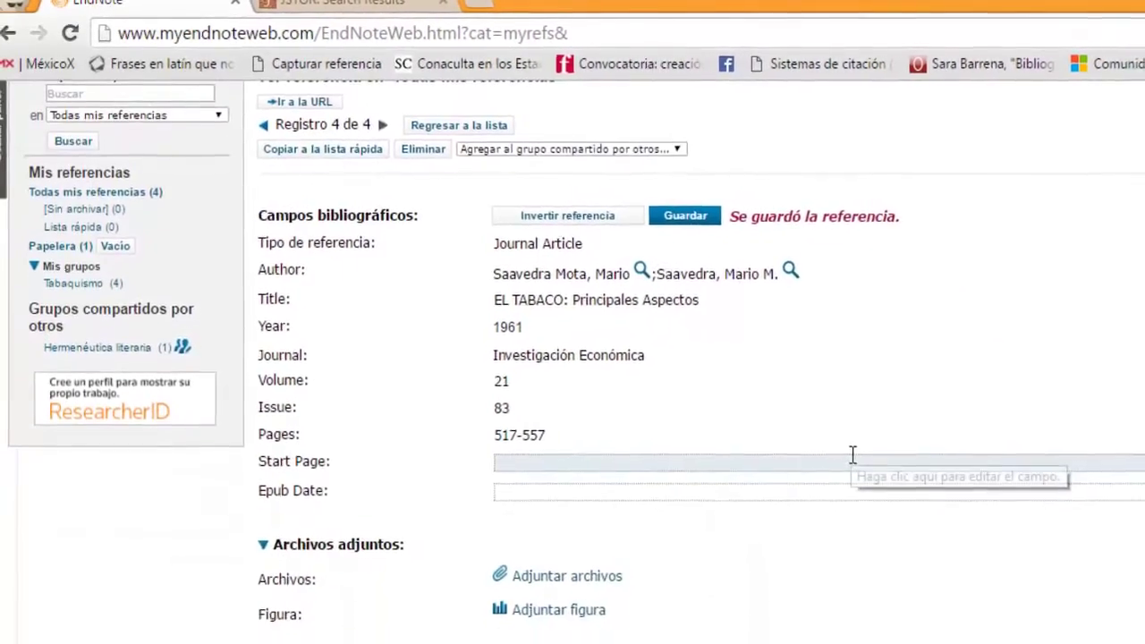
scroll(832, 451, down, 1)
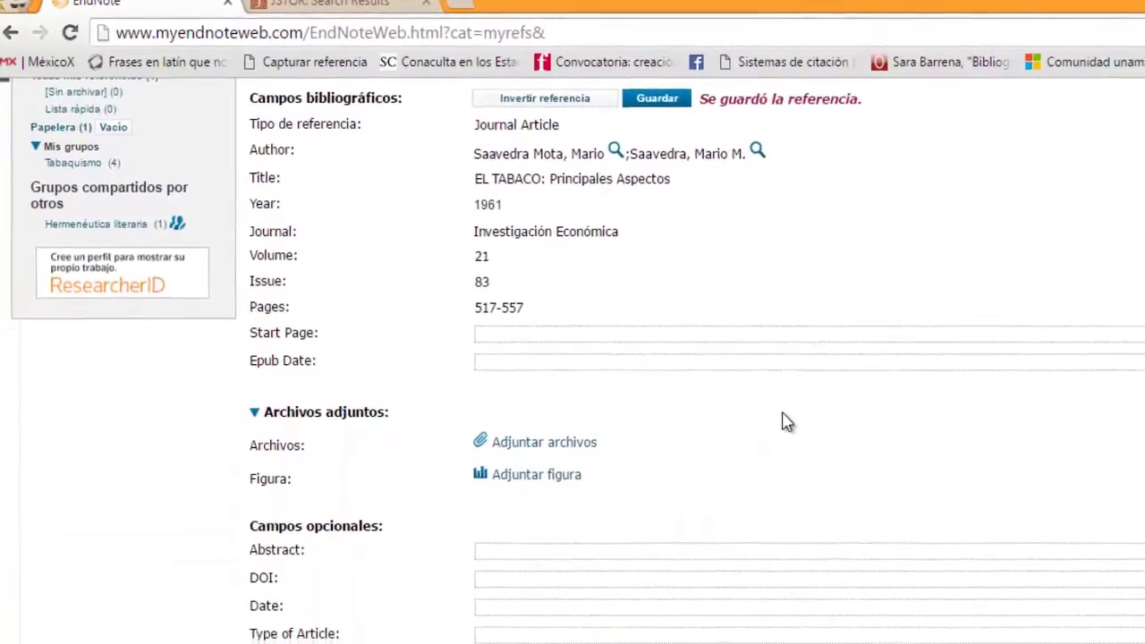
scroll(779, 416, down, 2)
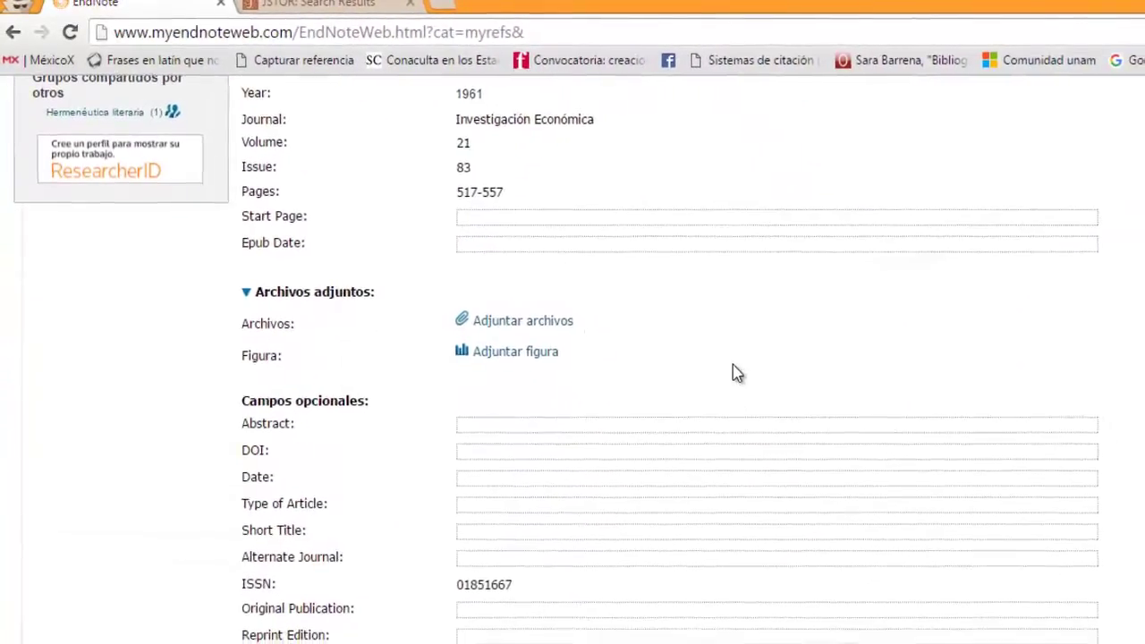
scroll(725, 367, down, 3)
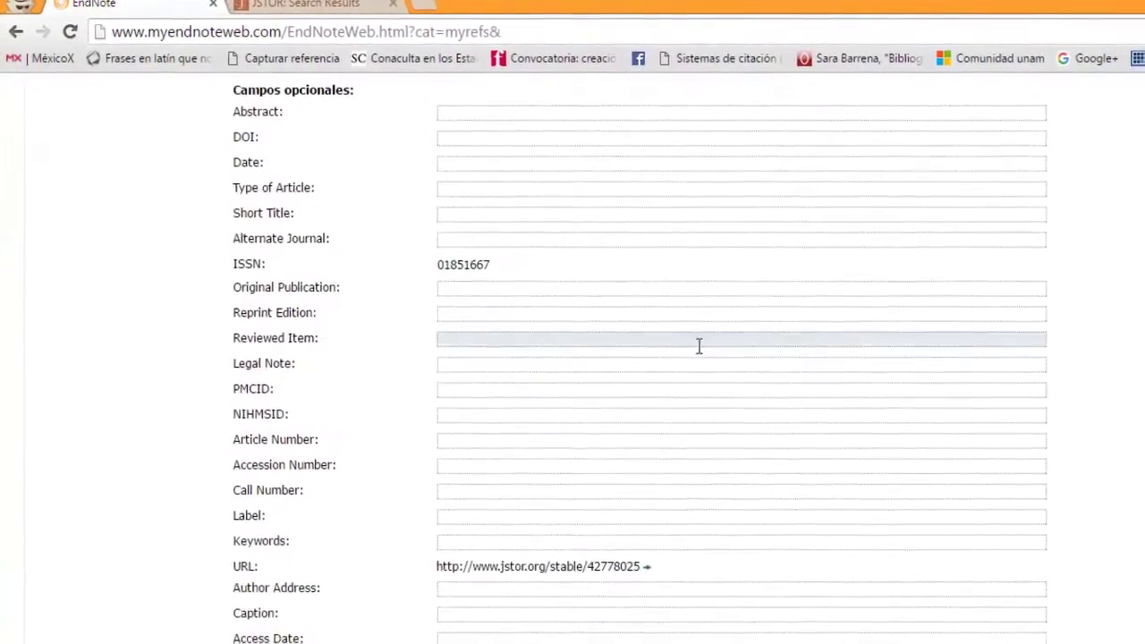
scroll(690, 345, down, 1)
scroll(626, 349, down, 1)
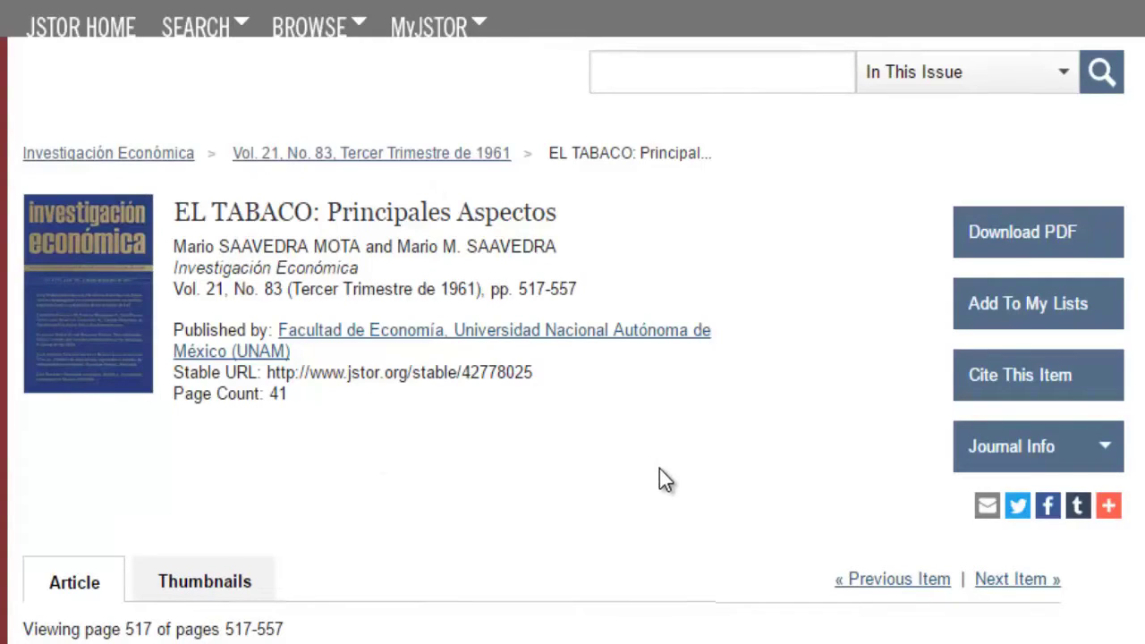
Step: Scroll through the JSTOR page-517 preview of EL TABACO and back up to the citation details
scroll(631, 480, down, 6)
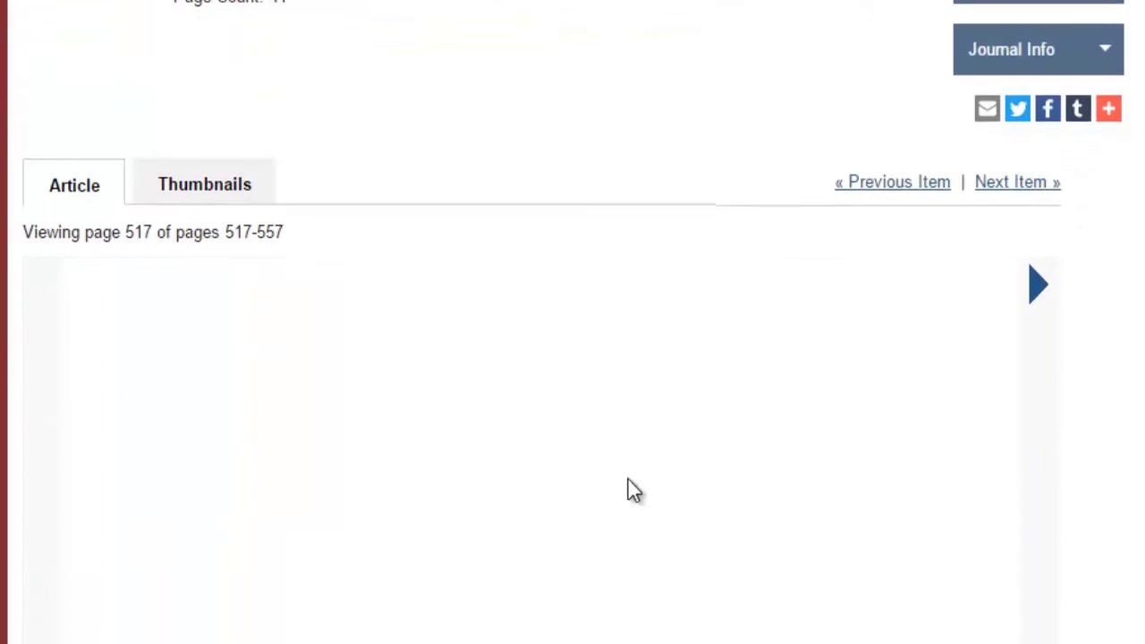
scroll(630, 492, down, 1)
scroll(664, 546, down, 6)
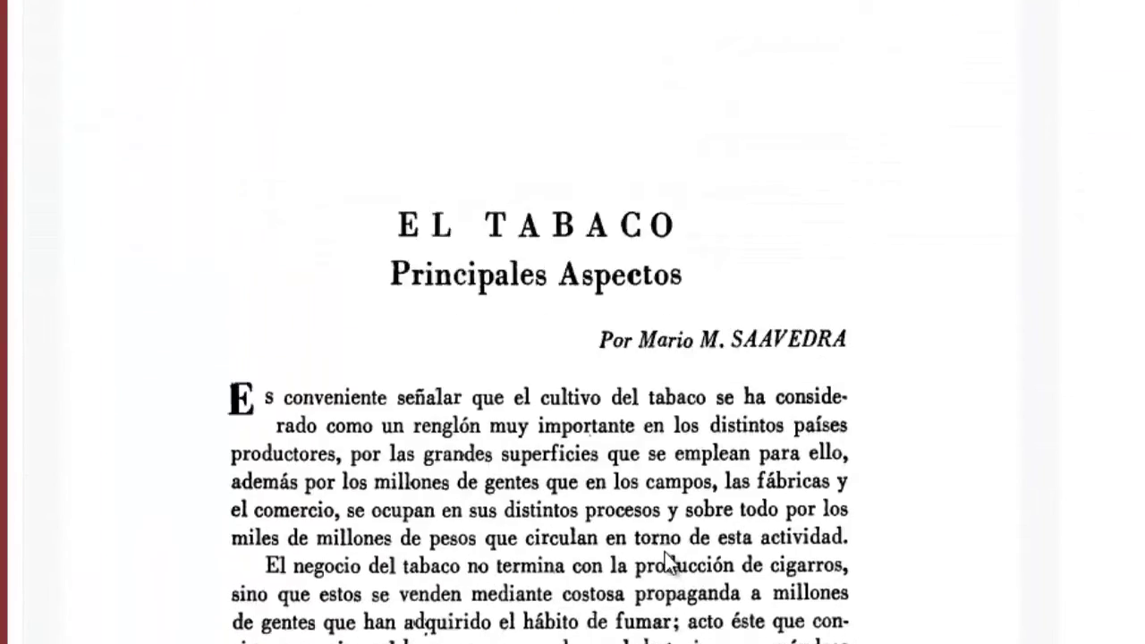
scroll(665, 527, down, 2)
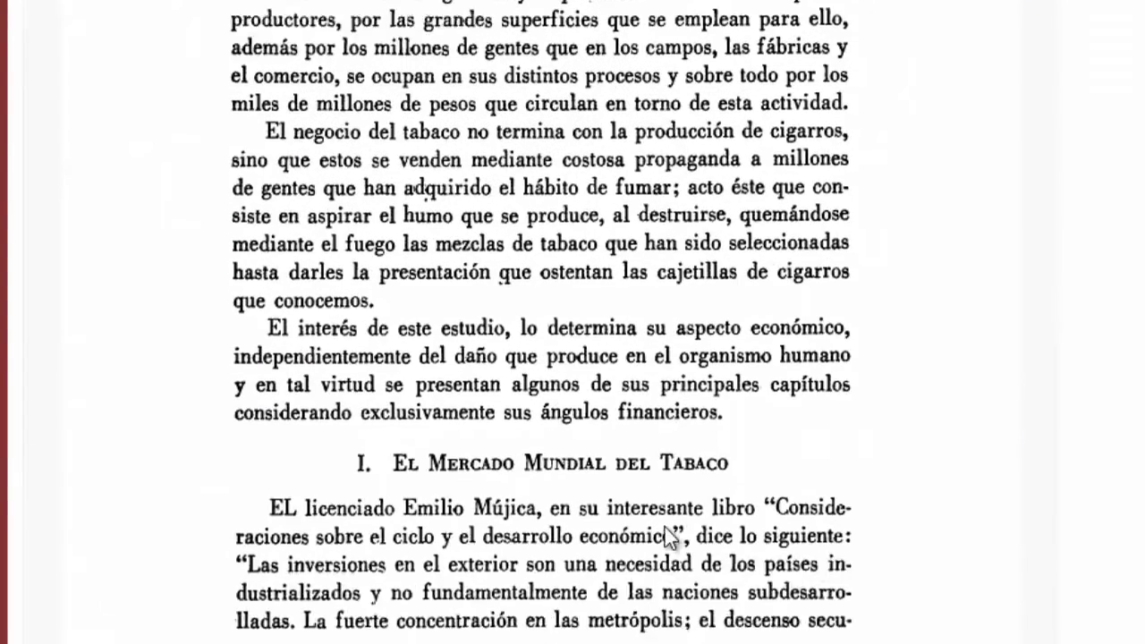
scroll(665, 528, up, 1)
scroll(665, 529, up, 8)
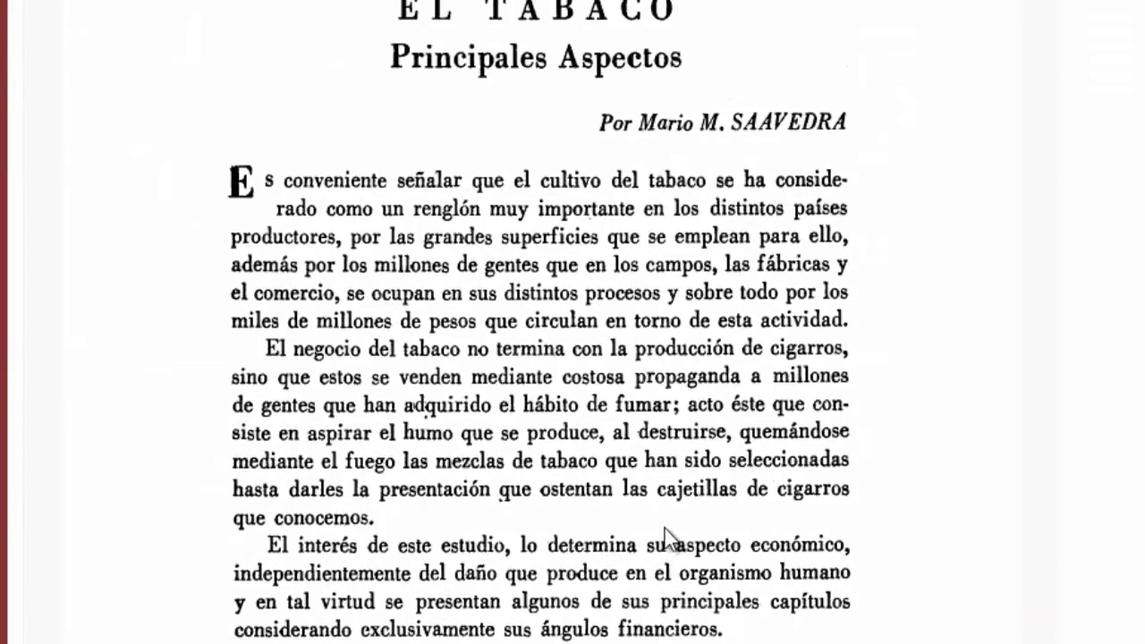
scroll(664, 528, up, 5)
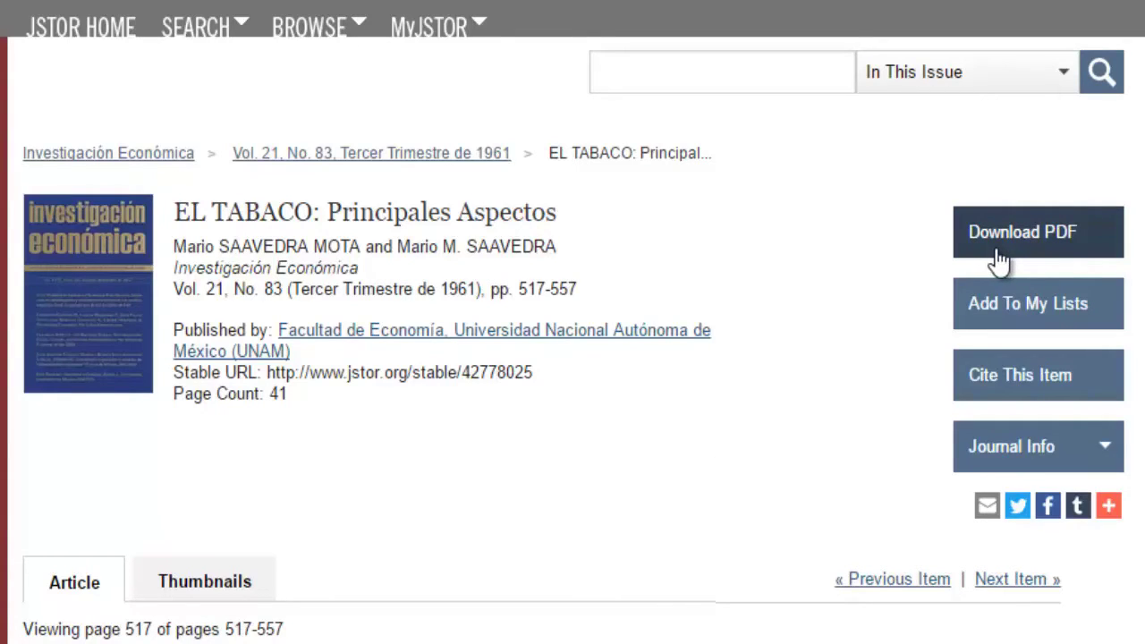
Step: Open the EL TABACO article PDF and save it to Escritorio as Tabaco.pdf, replacing the old copy
click(1008, 257)
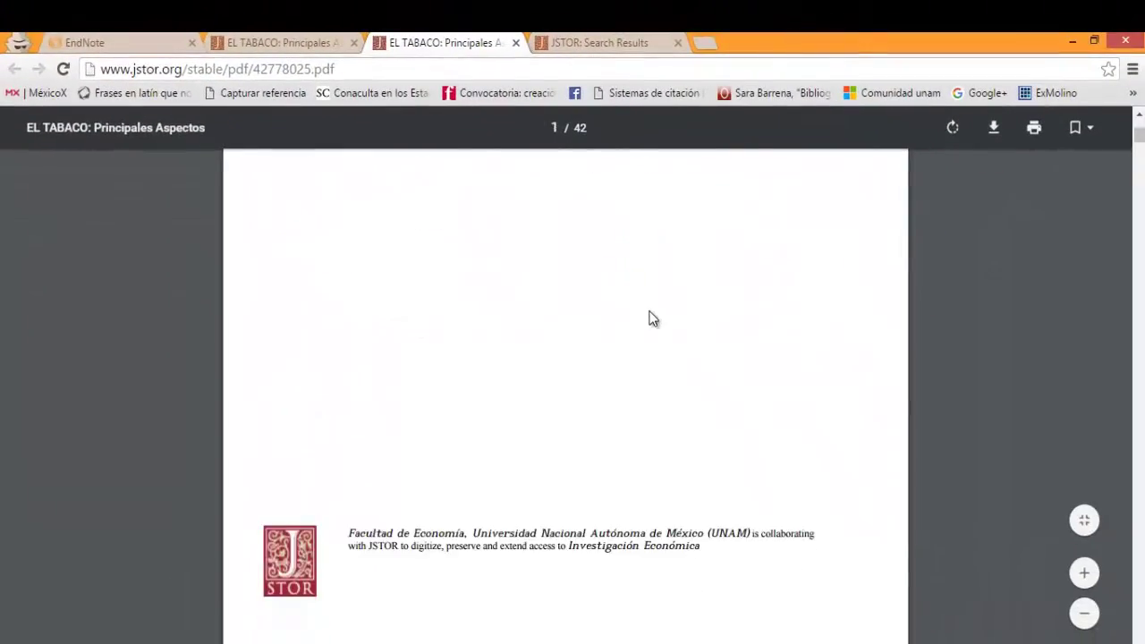
scroll(652, 318, down, 6)
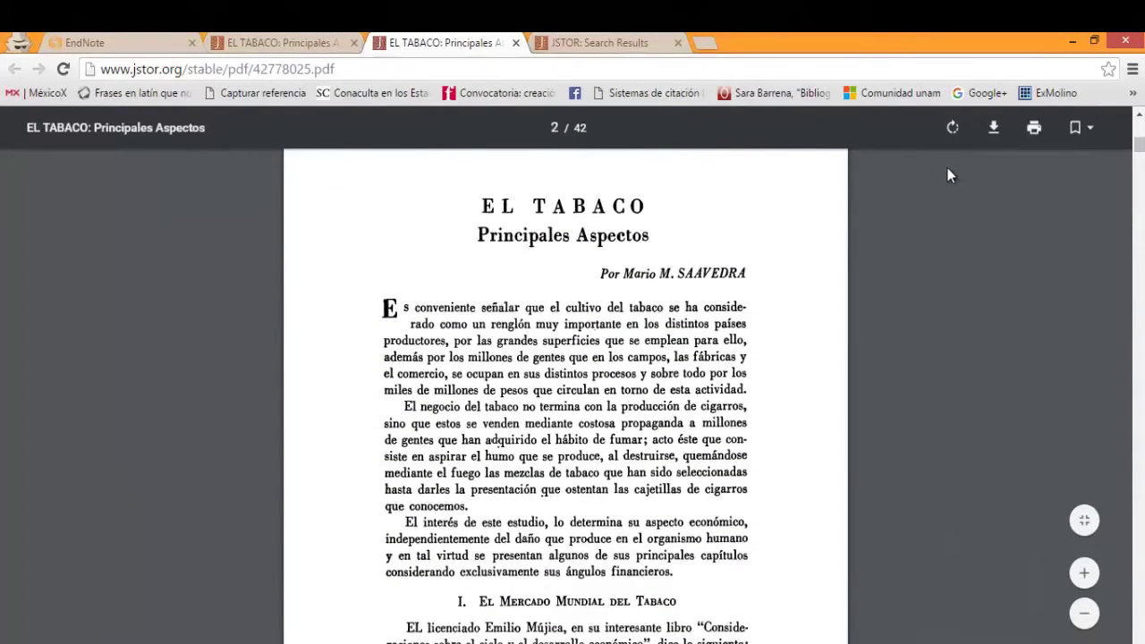
click(994, 129)
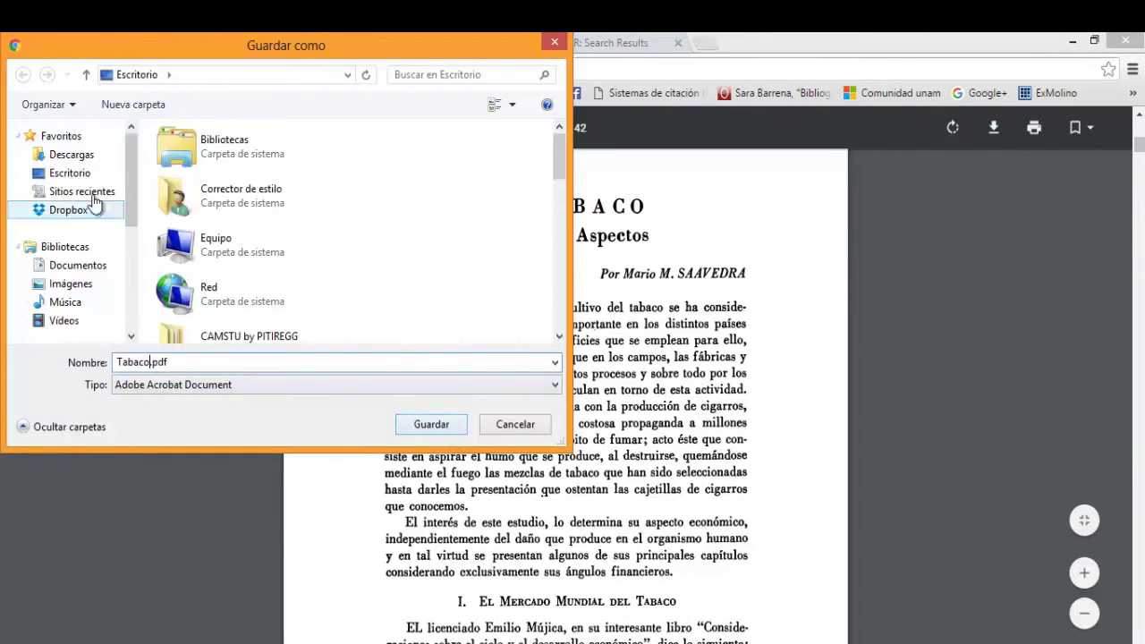
click(428, 426)
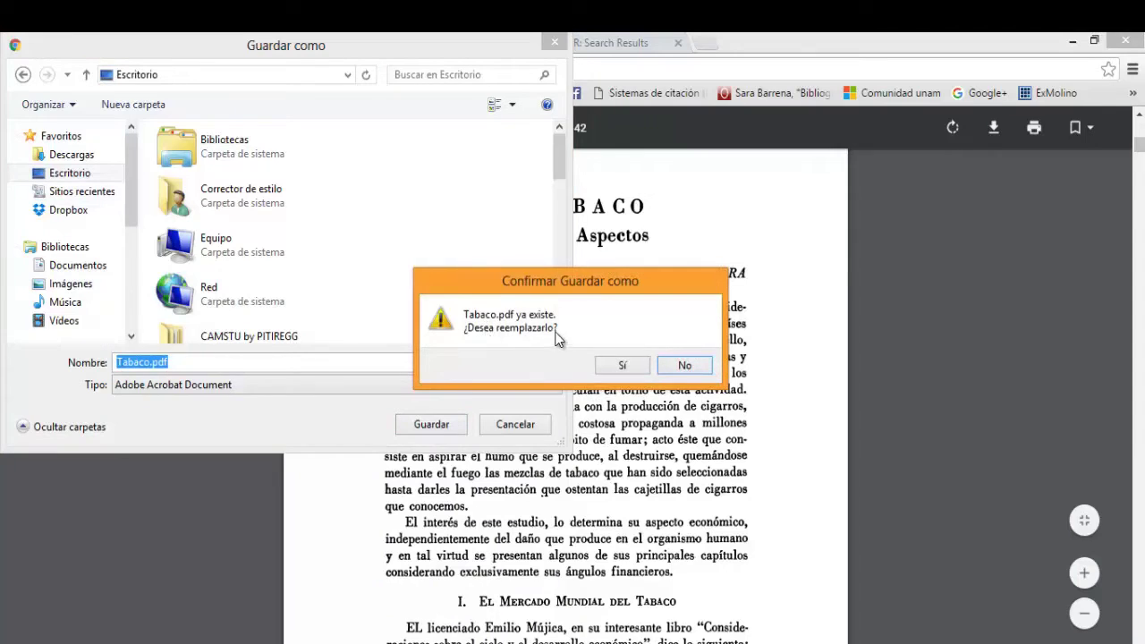
click(627, 365)
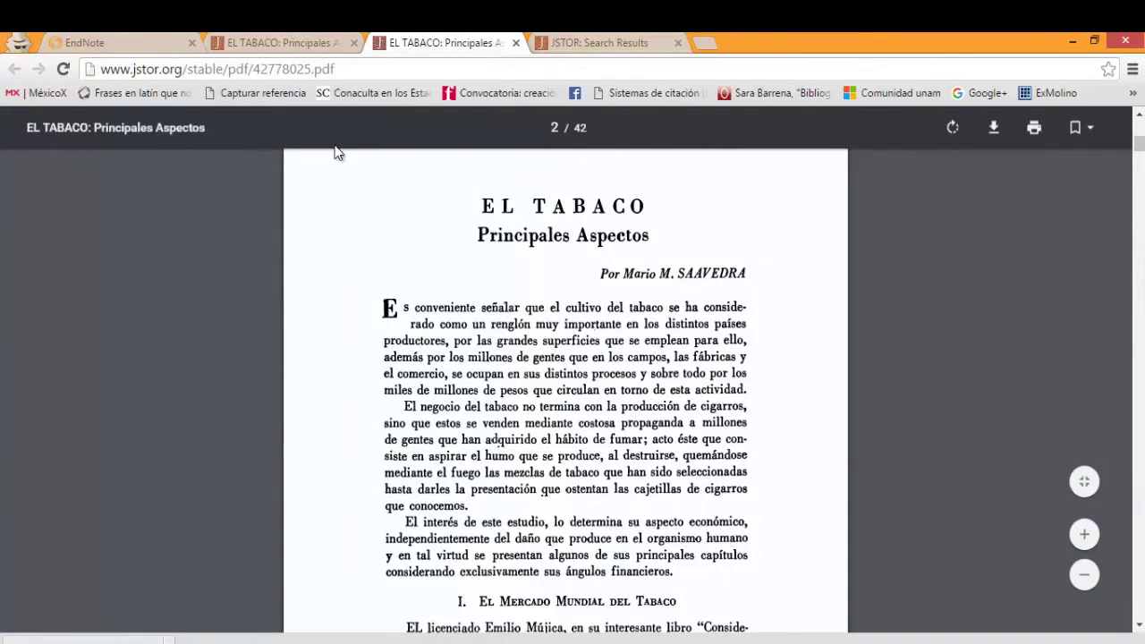
Step: Upload Tabaco.pdf from the desktop as an attachment to EL TABACO, then return to the 4-reference list
click(142, 43)
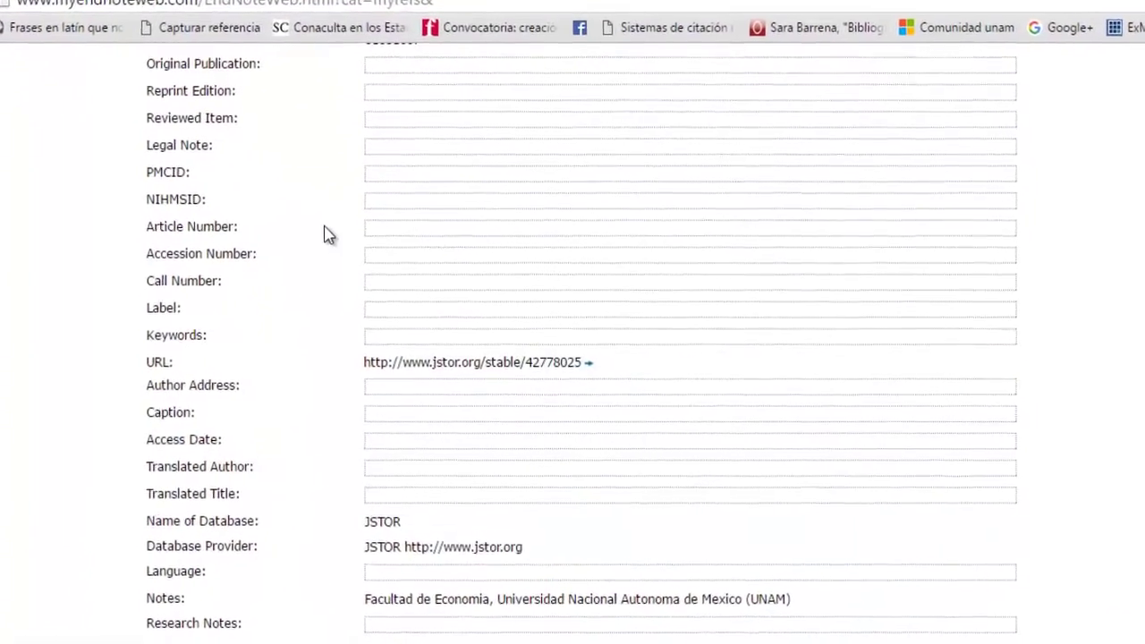
scroll(327, 235, up, 6)
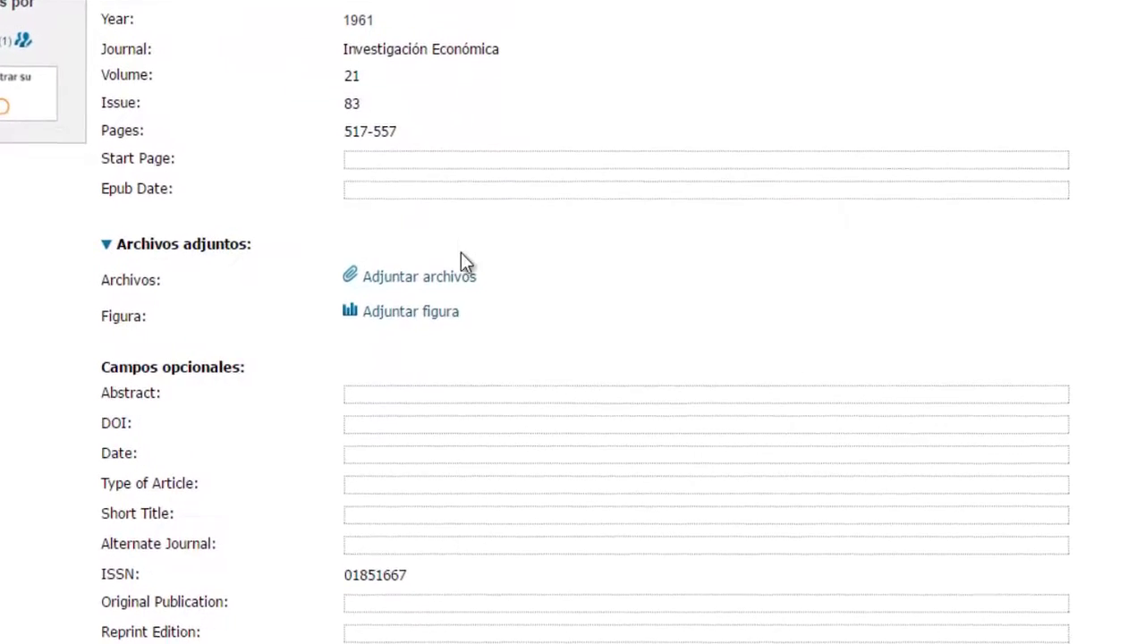
click(451, 269)
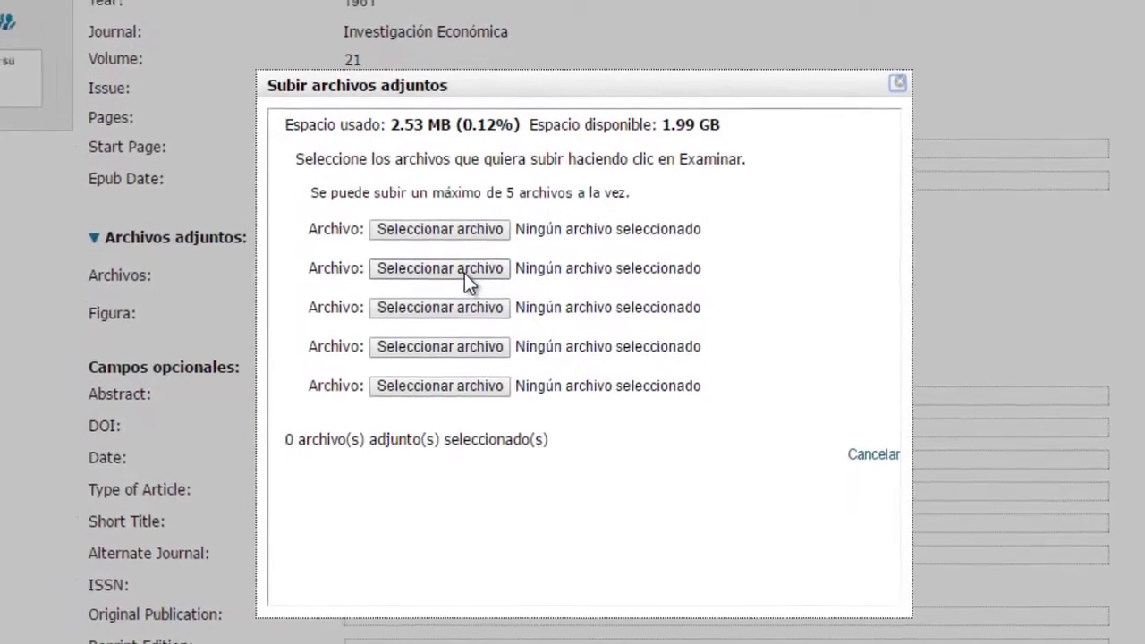
click(504, 257)
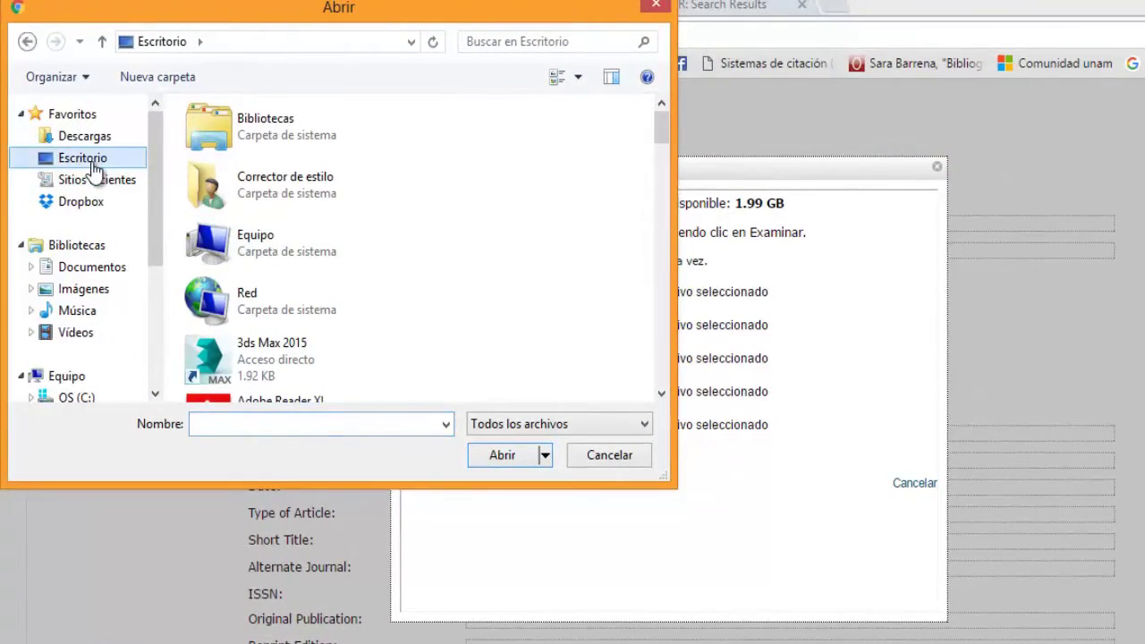
drag(661, 394, 660, 396)
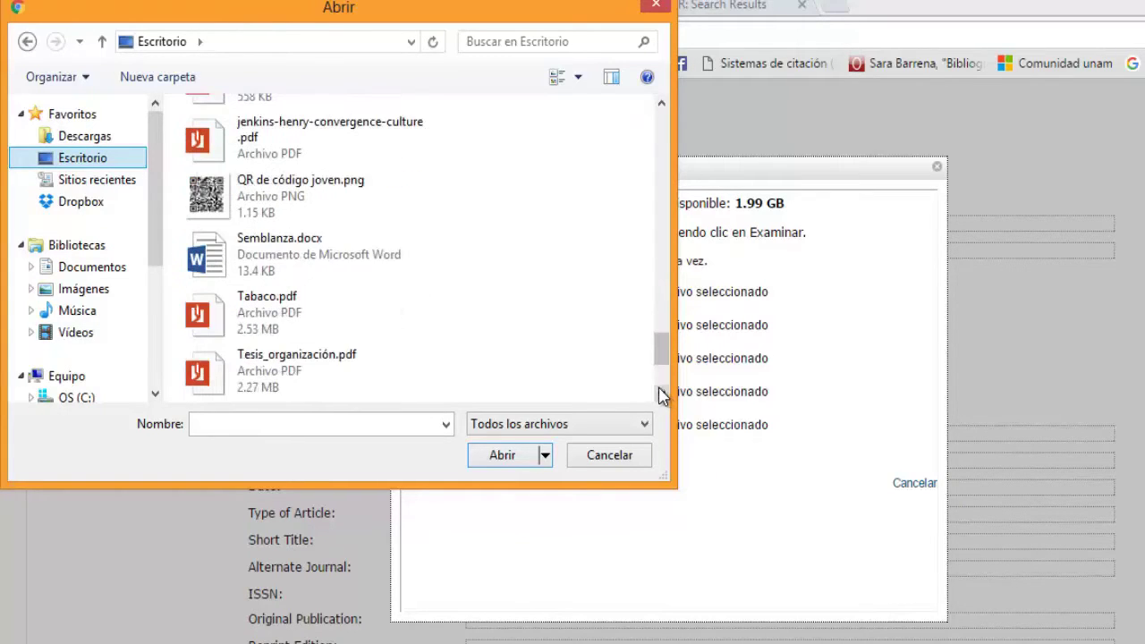
click(303, 320)
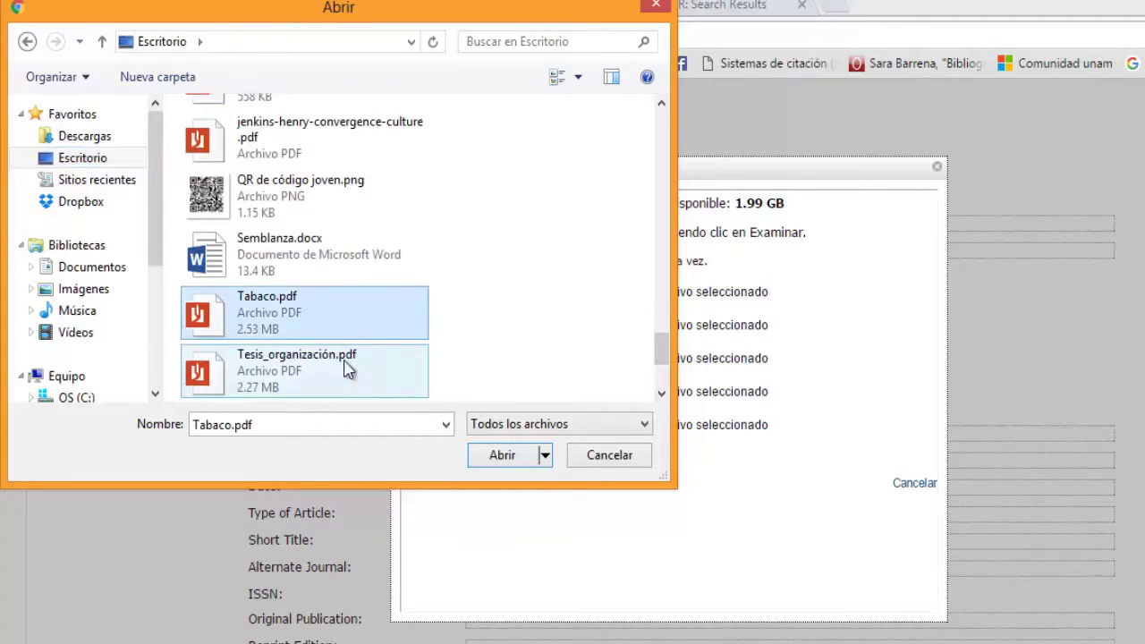
click(515, 458)
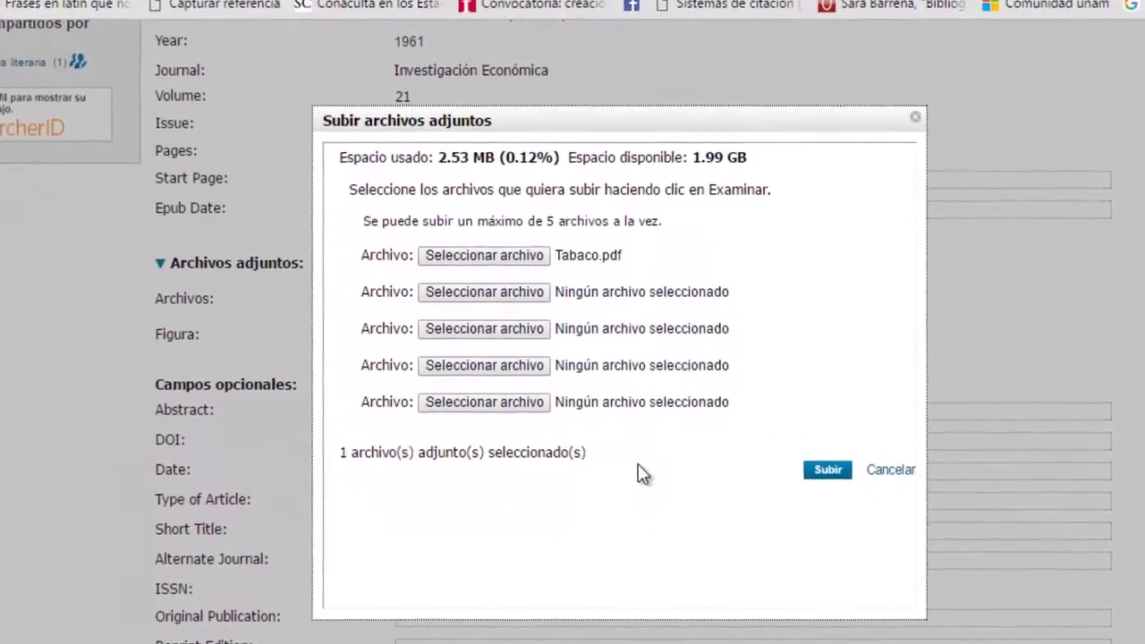
click(828, 470)
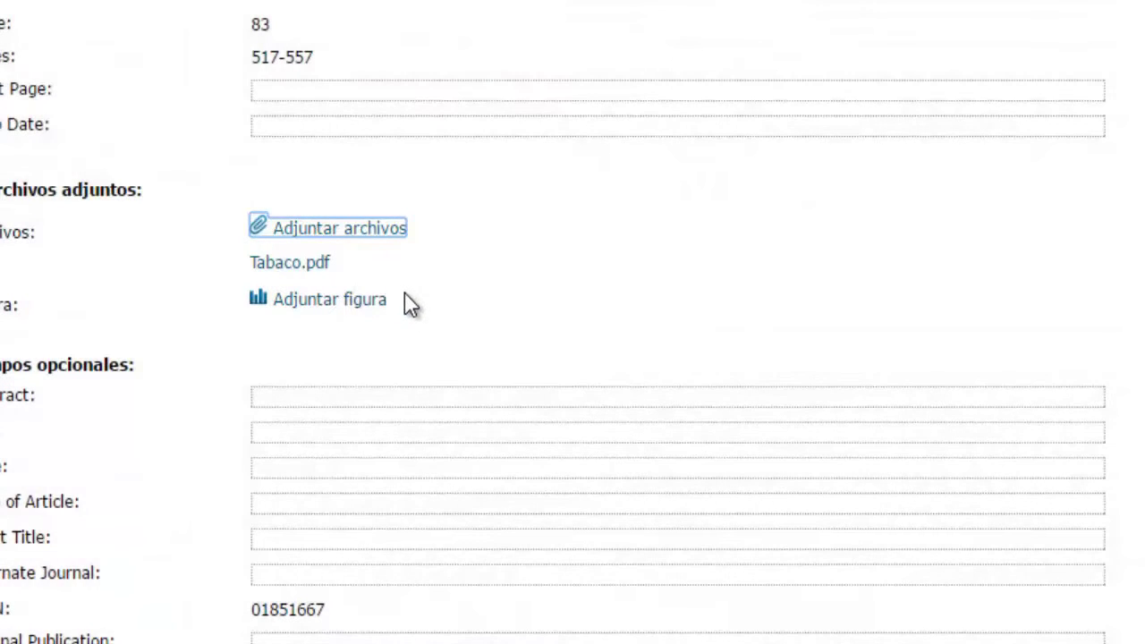
scroll(404, 305, up, 5)
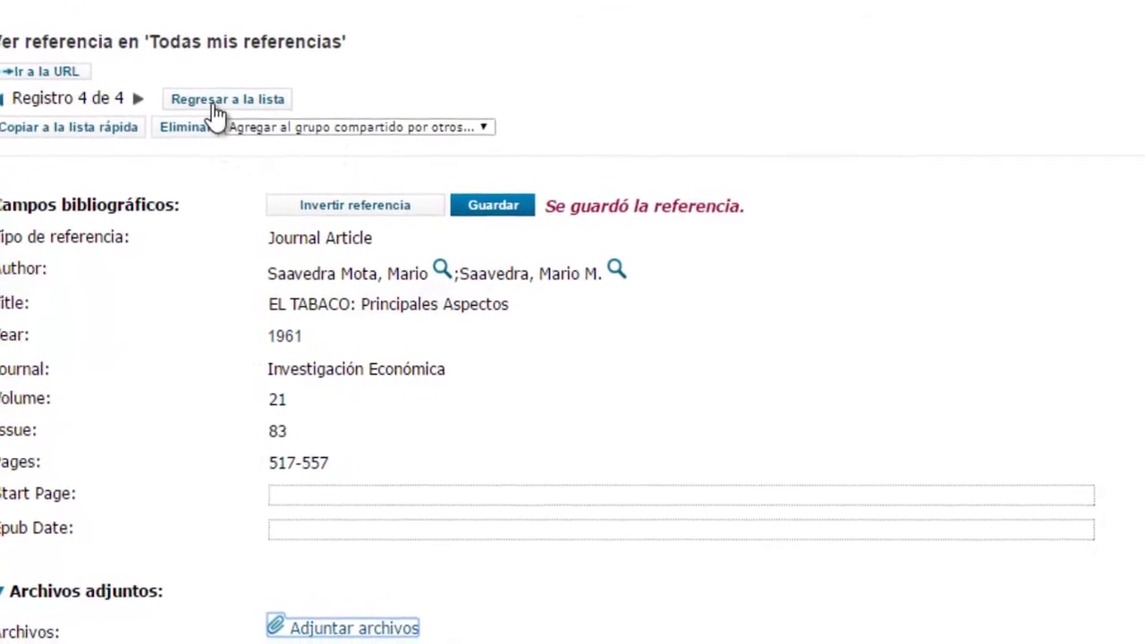
click(237, 121)
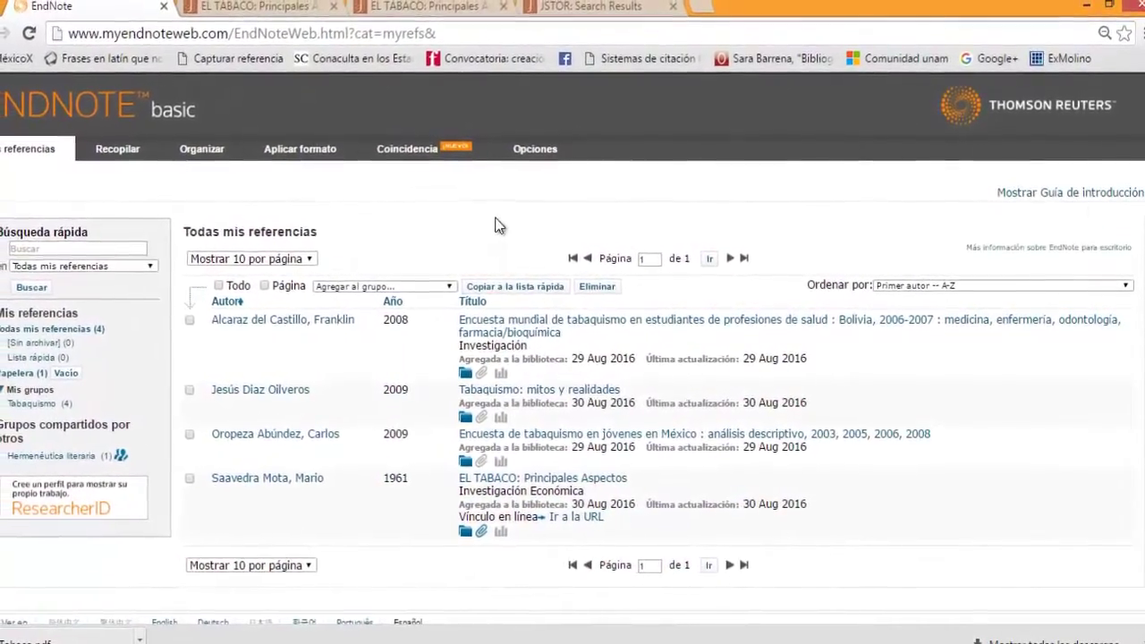
Step: Close the JSTOR tab and both EL TABACO tabs, keeping only the EndNote basic tab
click(678, 12)
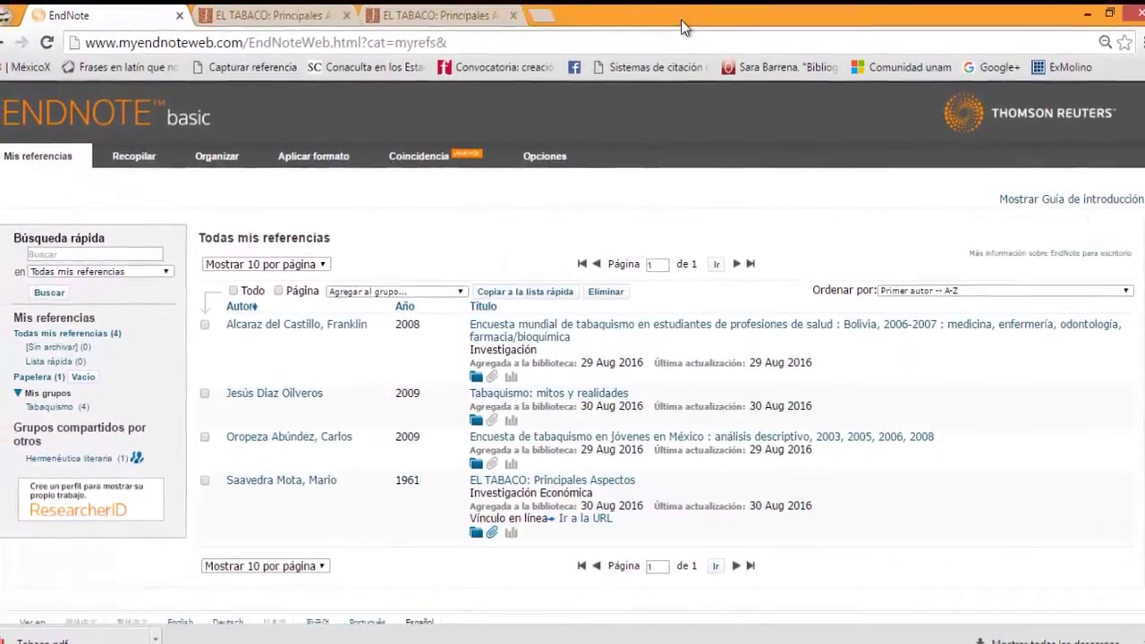
click(515, 20)
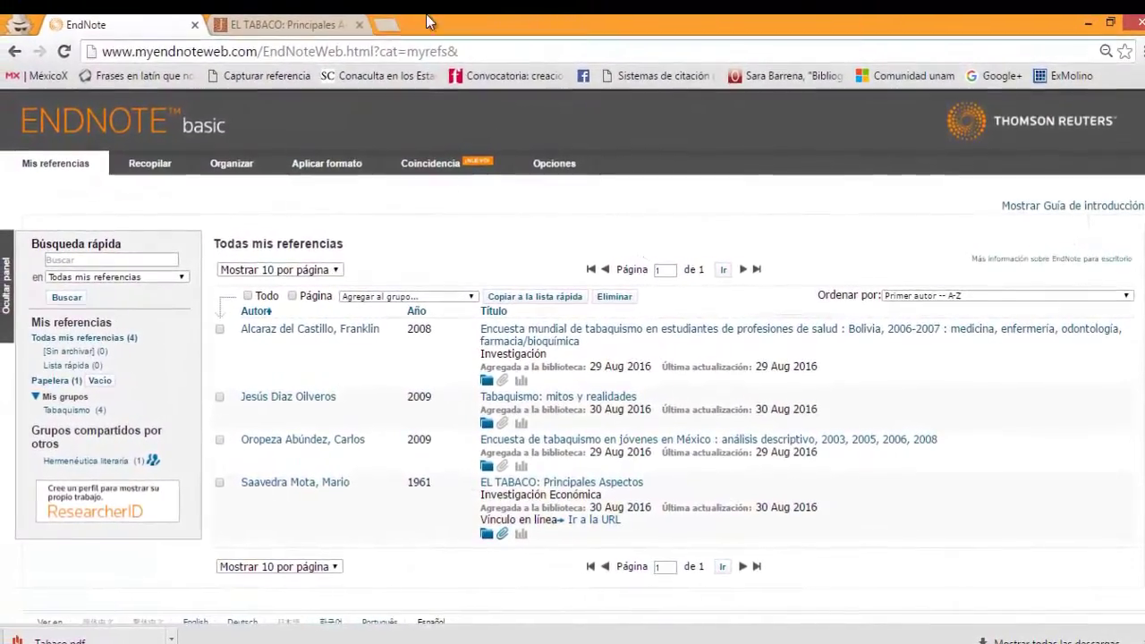
click(371, 32)
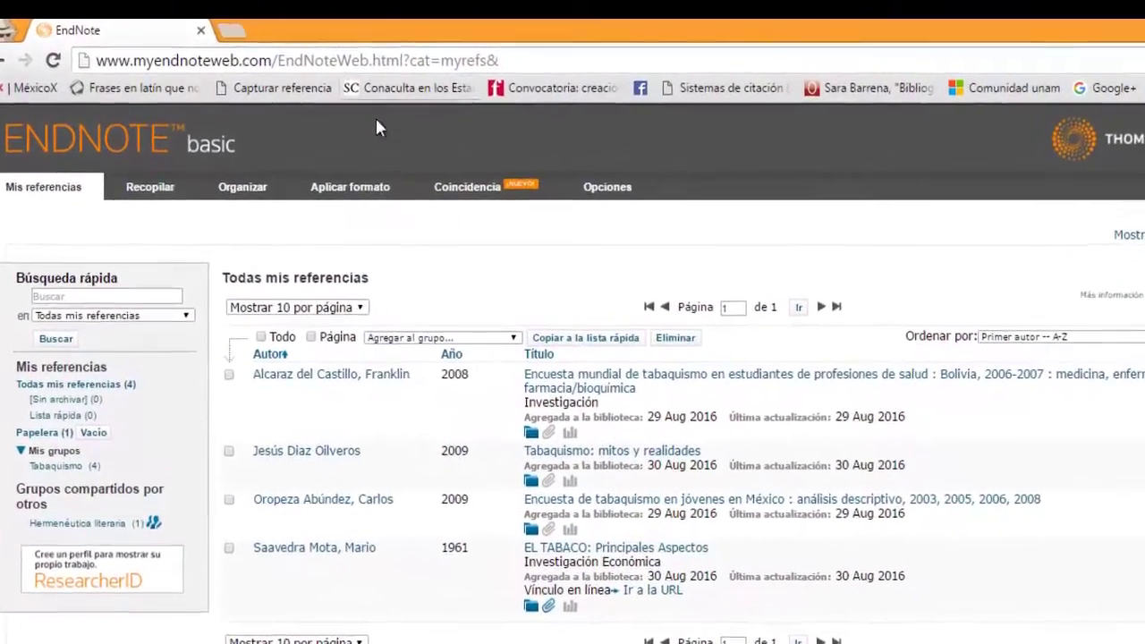
mouse_move(360, 178)
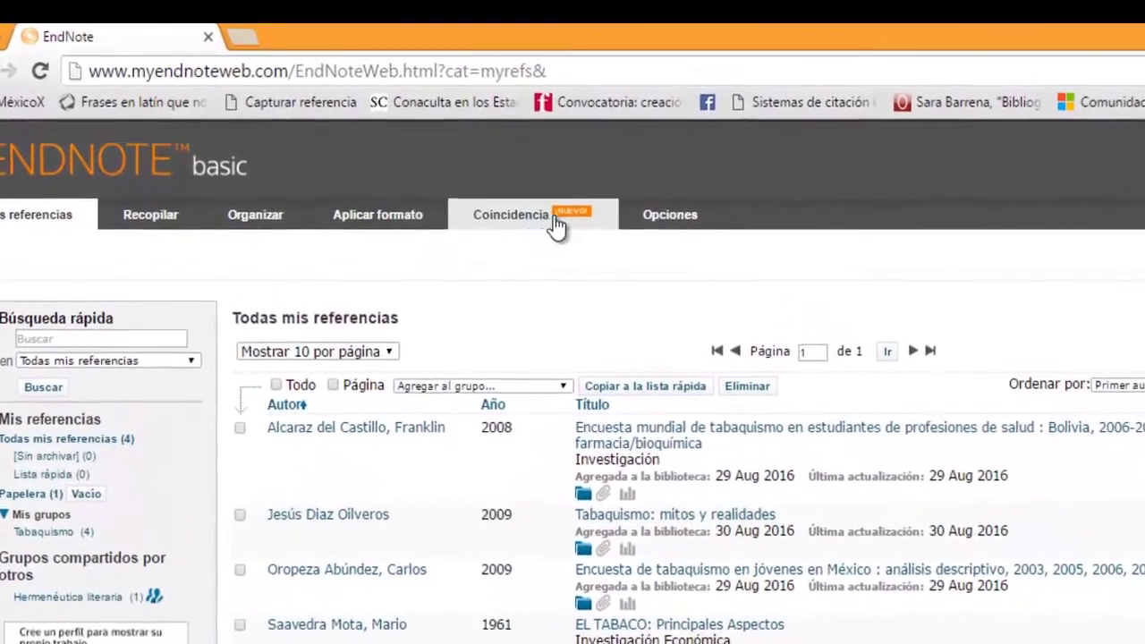
mouse_move(620, 210)
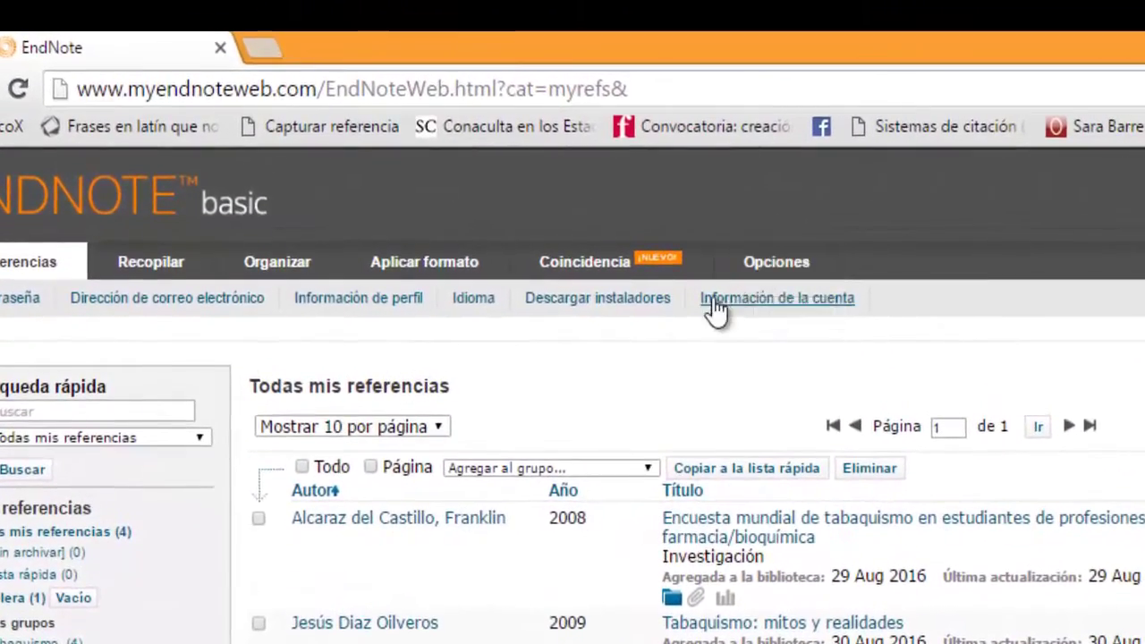
Step: Open Descargar instaladores under Opciones and drag the Capturar referencia button onto the bookmarks bar
click(629, 298)
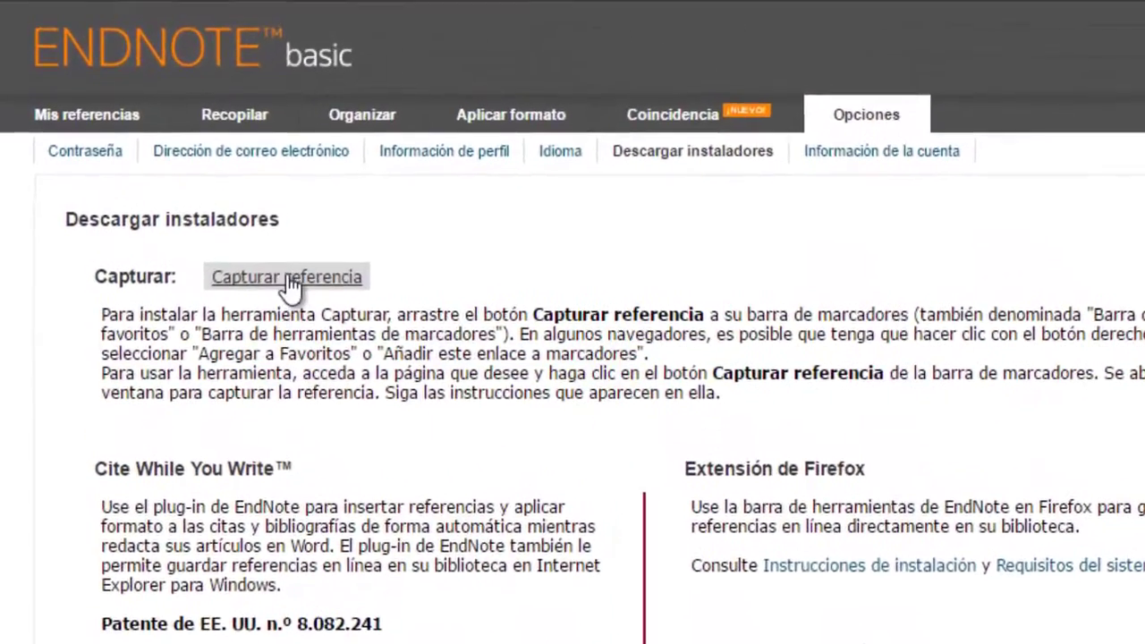
drag(283, 237, 280, 240)
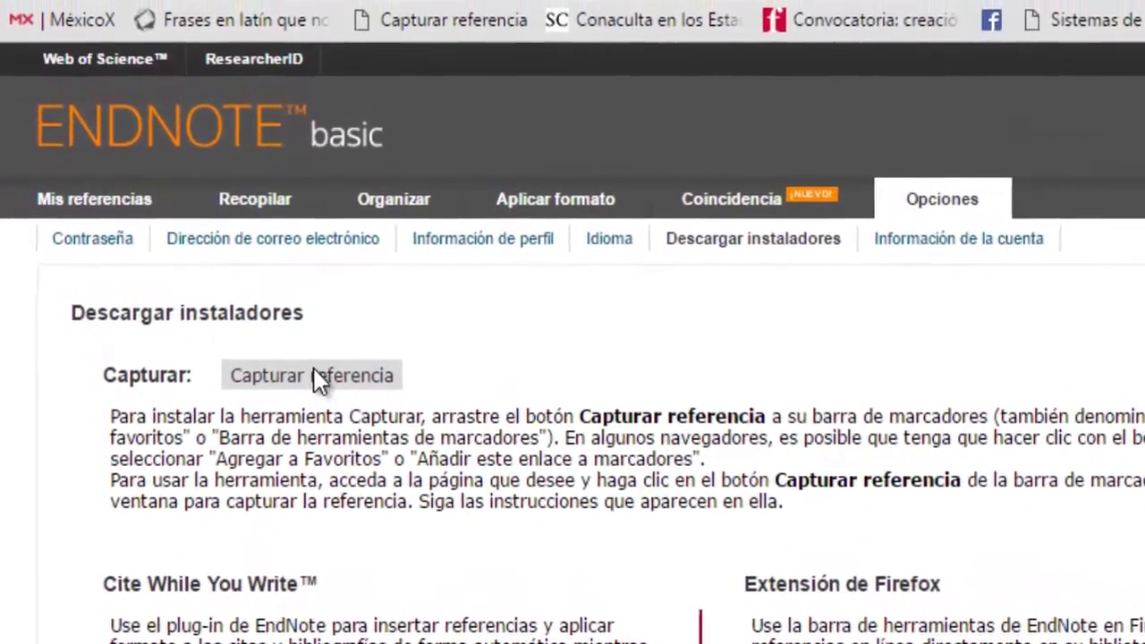
drag(313, 368, 505, 58)
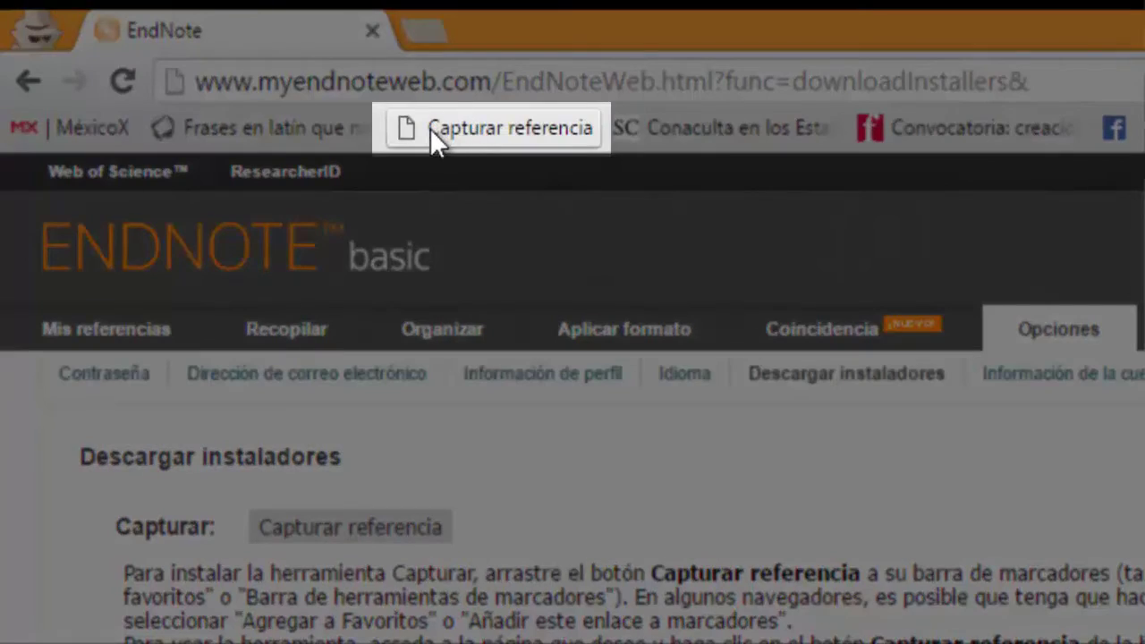
mouse_move(512, 362)
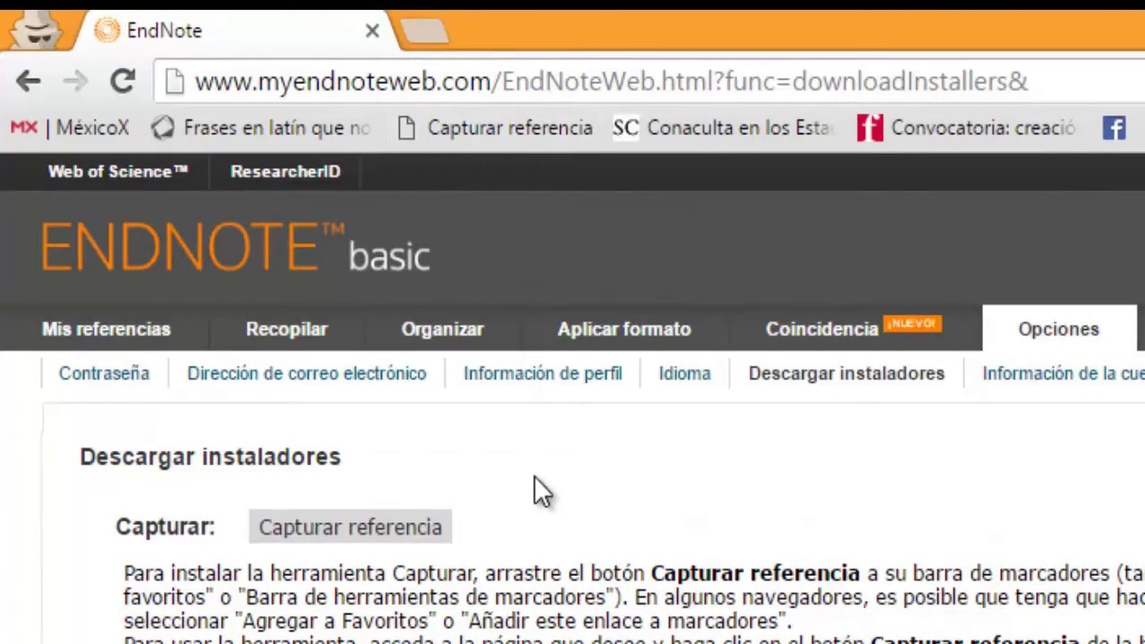
Step: In a new tab, search Google for Dialnet and open the Dialnet site
click(445, 36)
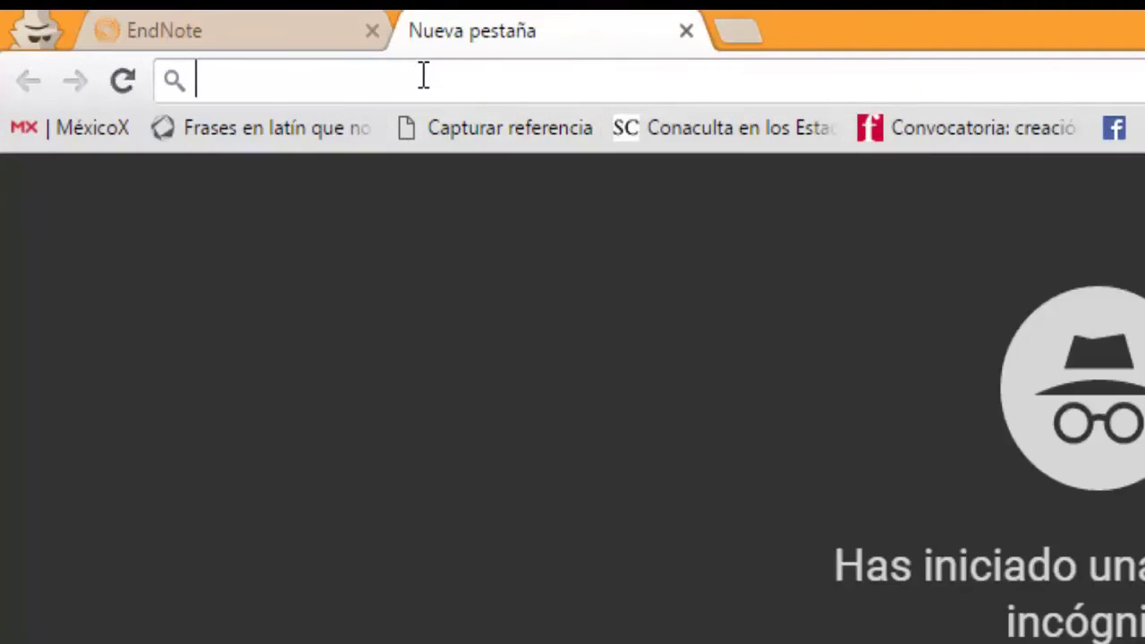
text(Dialn)
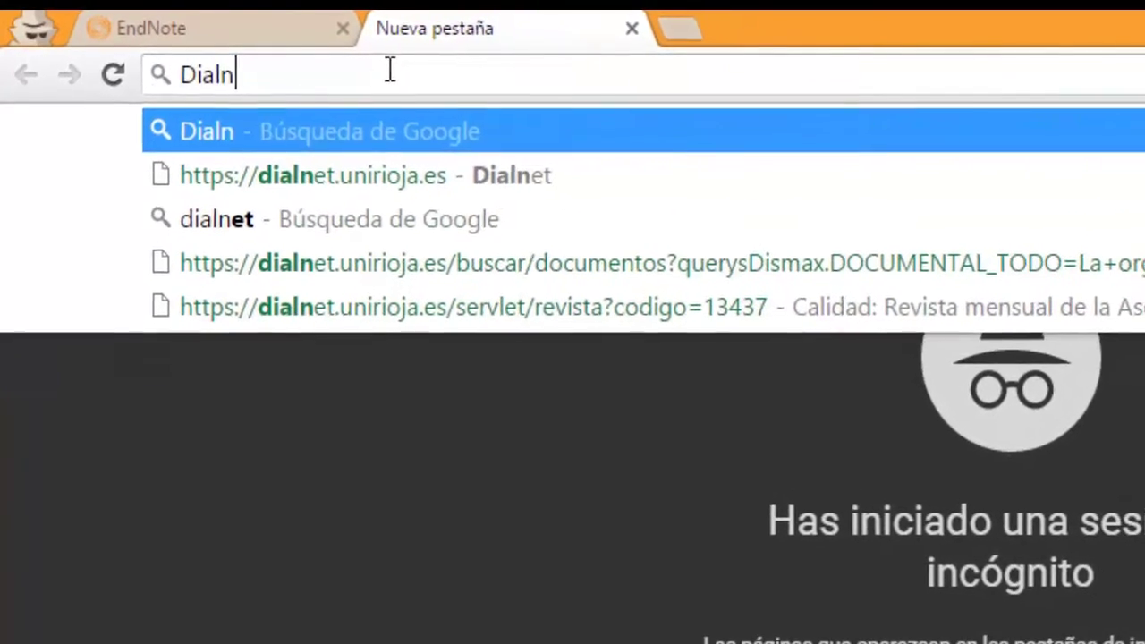
text(et)
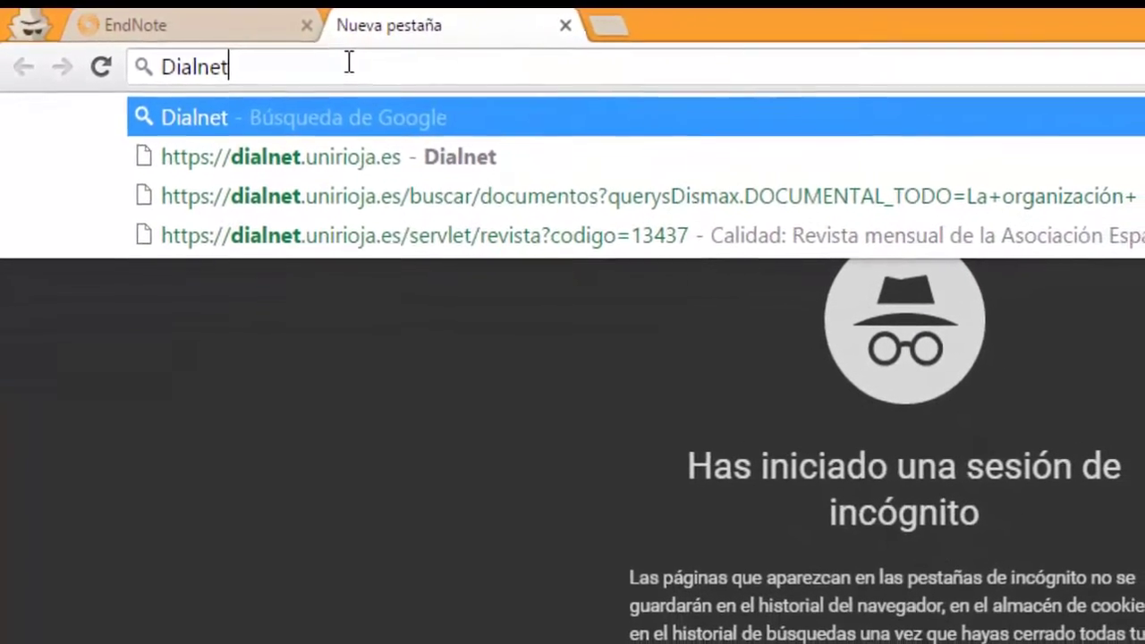
key(Return)
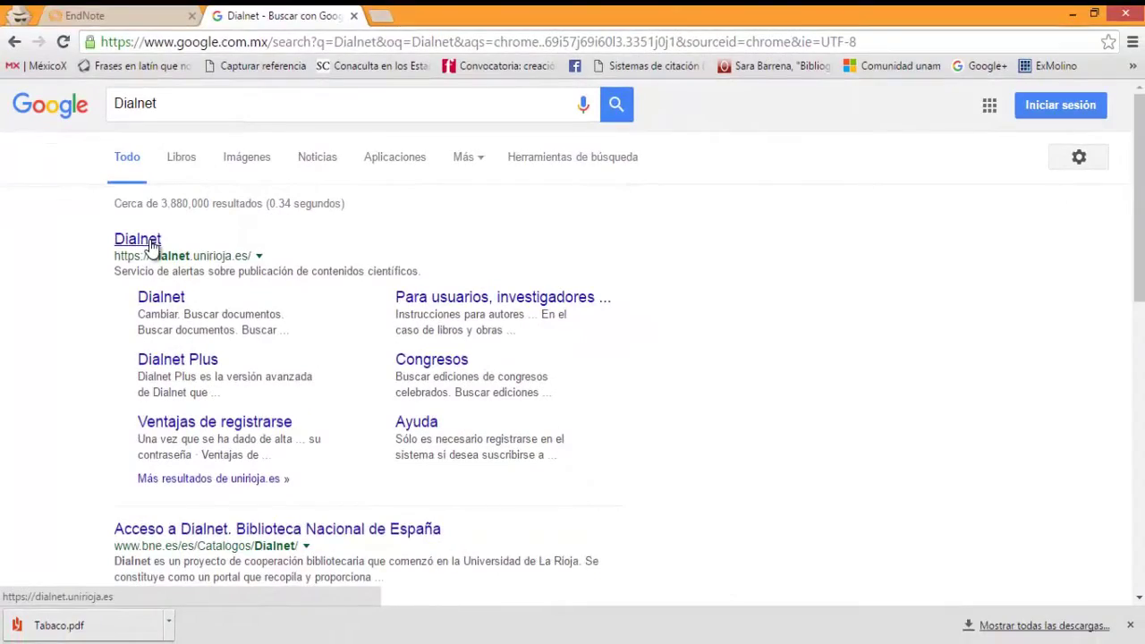
click(143, 239)
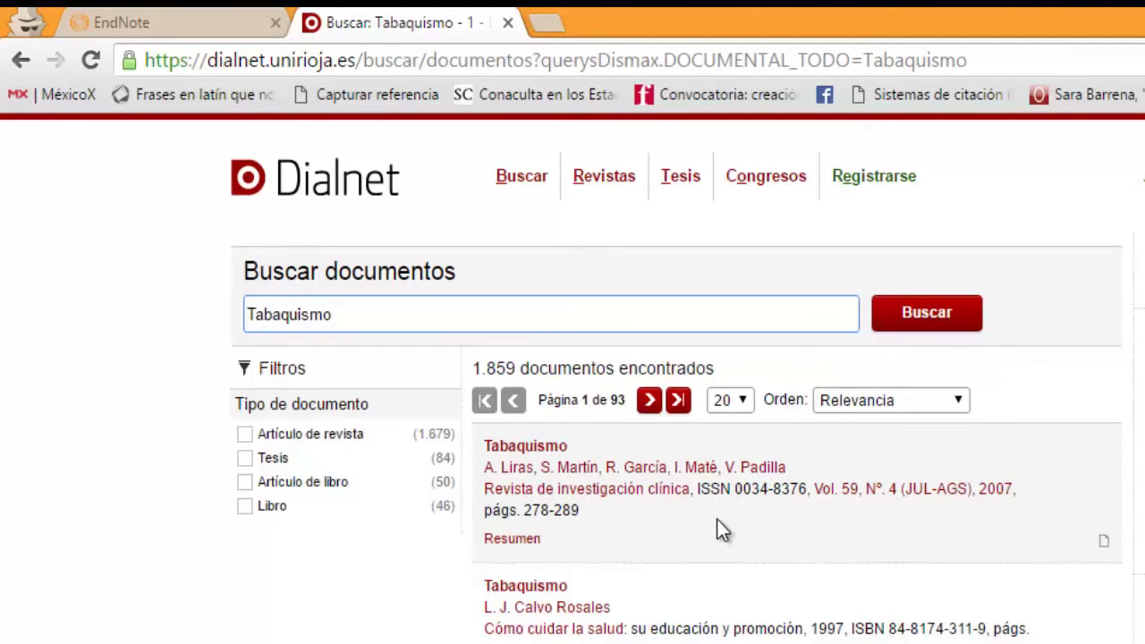
Step: Open the 2007 Tabaquismo article from Revista de investigación clínica in Dialnet
scroll(719, 518, down, 4)
scroll(719, 528, down, 7)
scroll(720, 529, down, 3)
scroll(720, 530, up, 1)
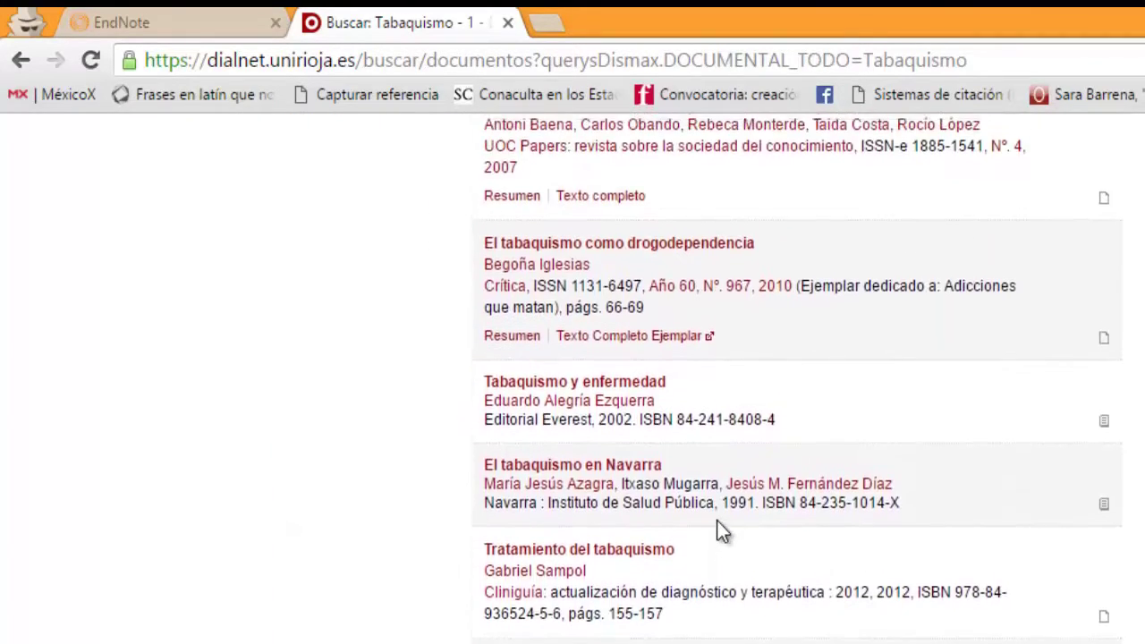
scroll(718, 528, up, 9)
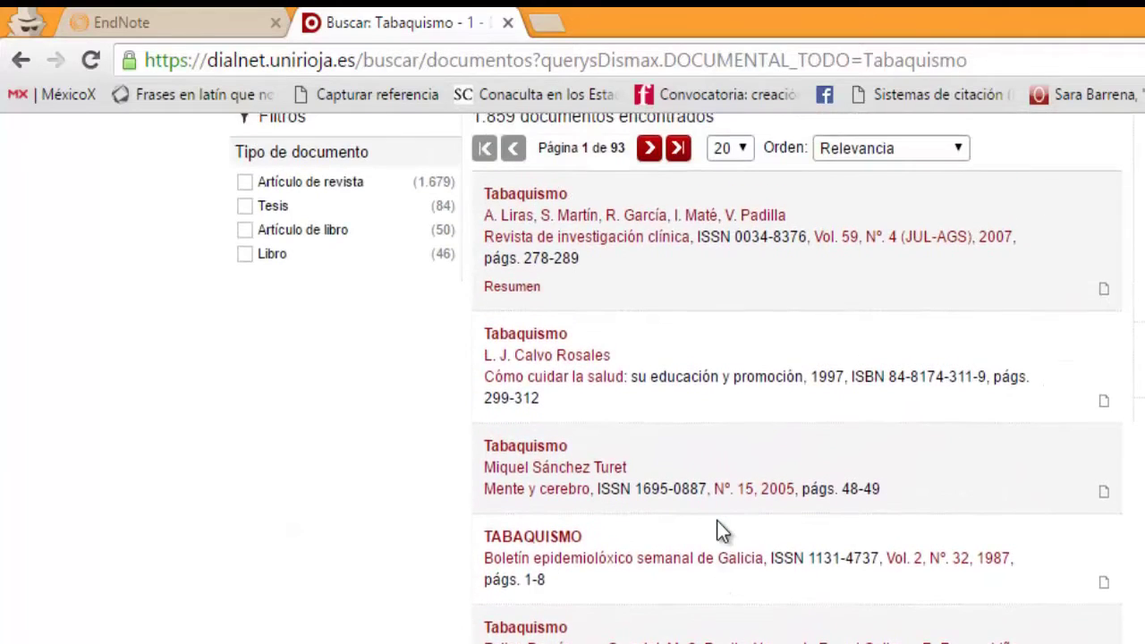
scroll(717, 520, up, 1)
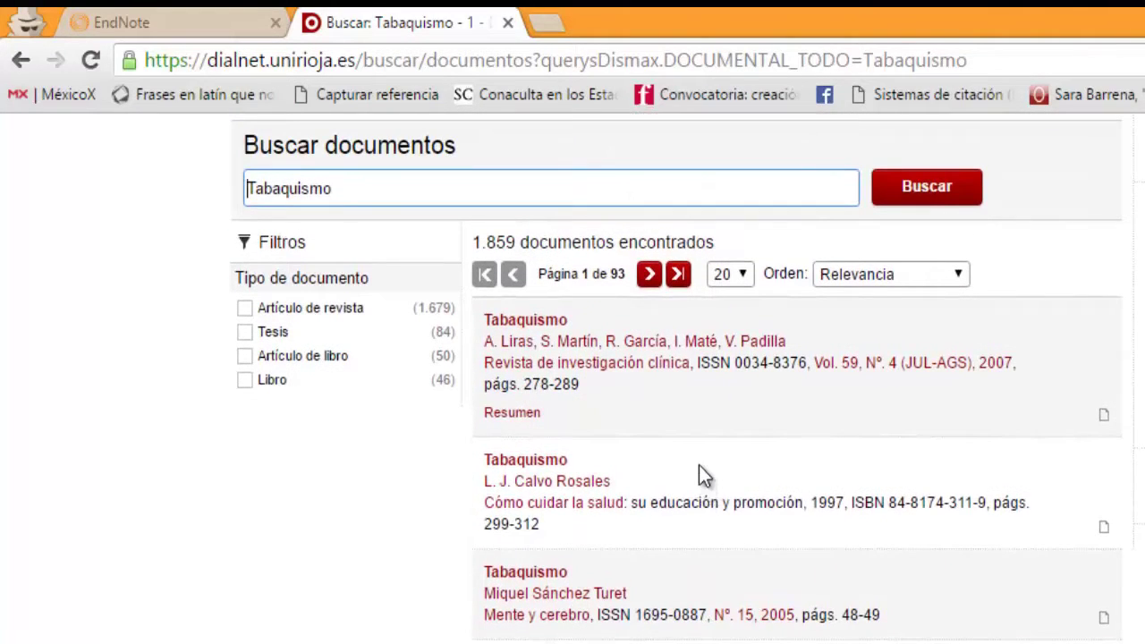
click(542, 323)
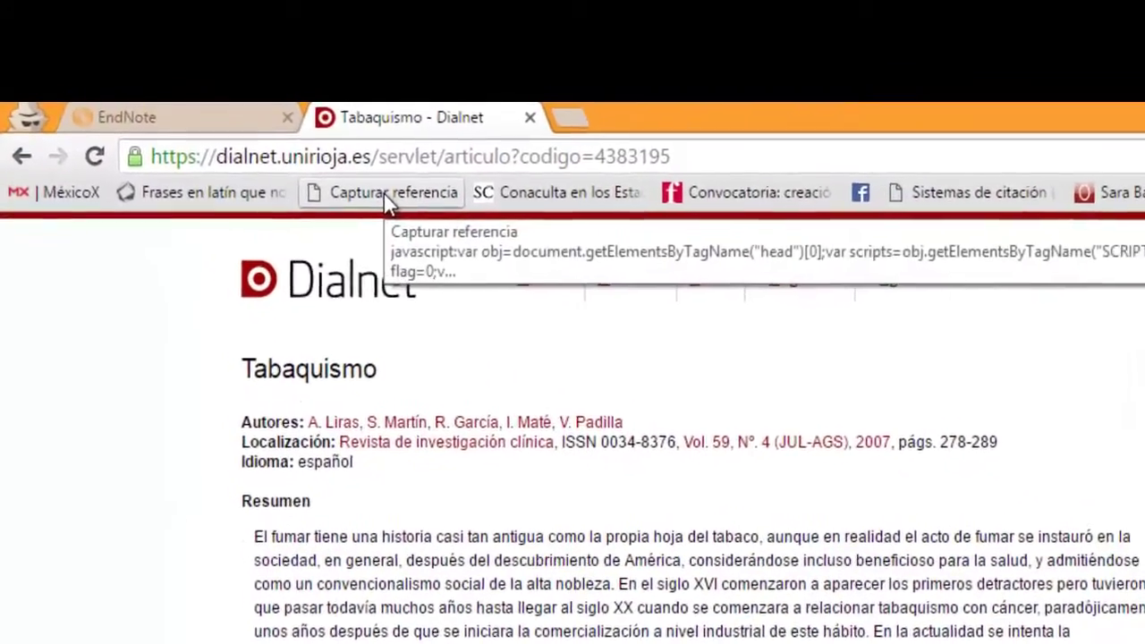
Step: Capture the Dialnet Tabaquismo article via Capturar referencia, tick the Tabaquismo group, and save to my.endnote.com
click(385, 195)
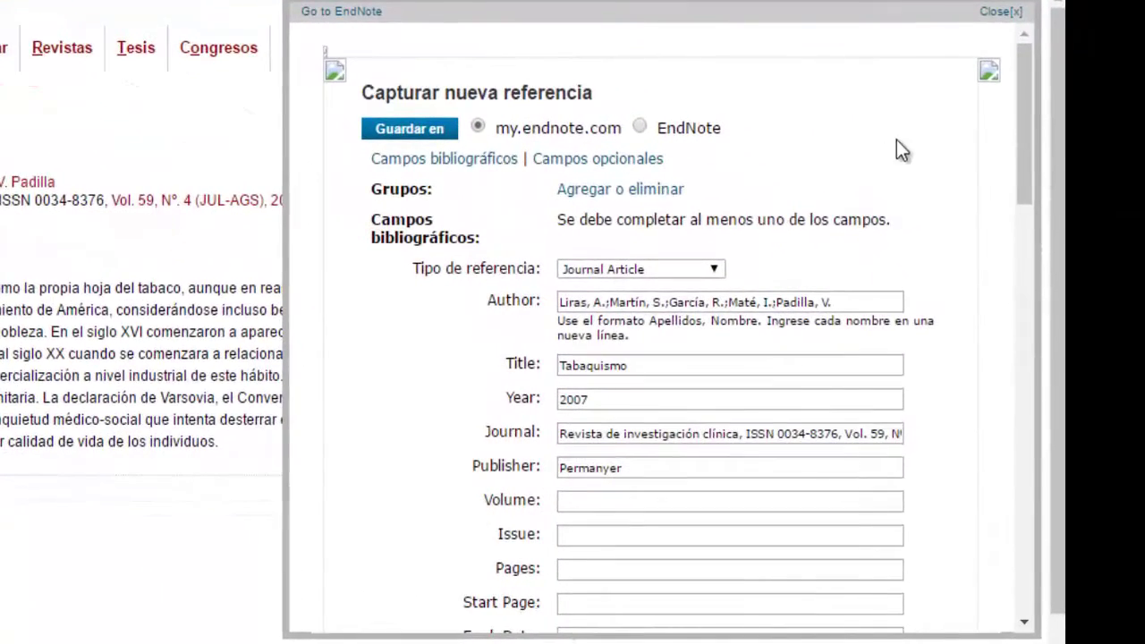
scroll(909, 130, down, 2)
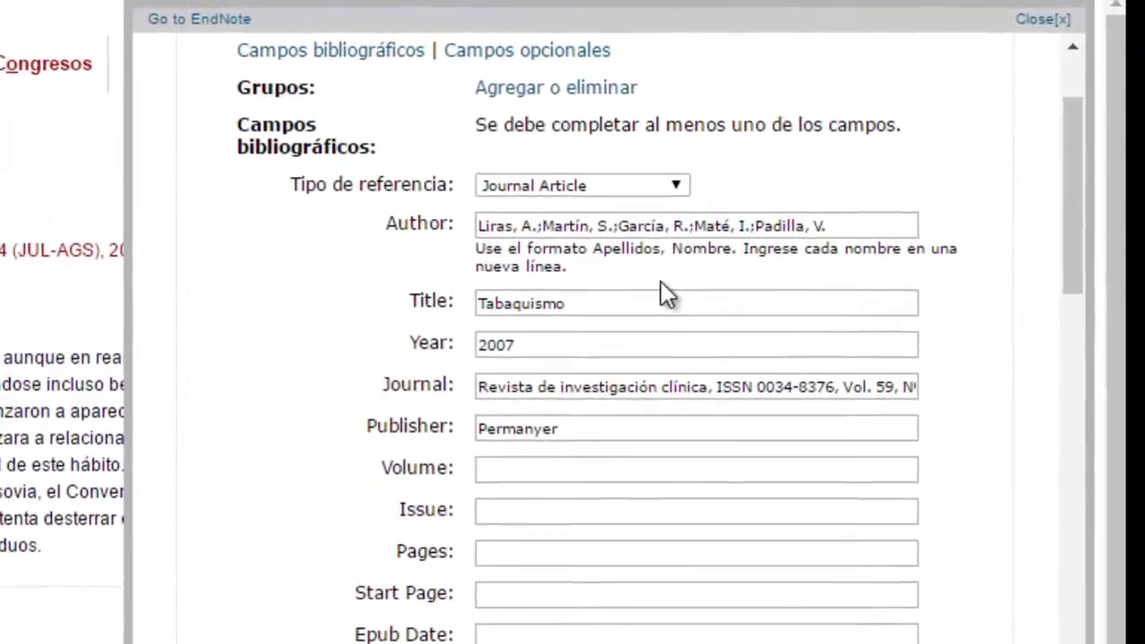
scroll(672, 282, down, 2)
scroll(659, 288, down, 3)
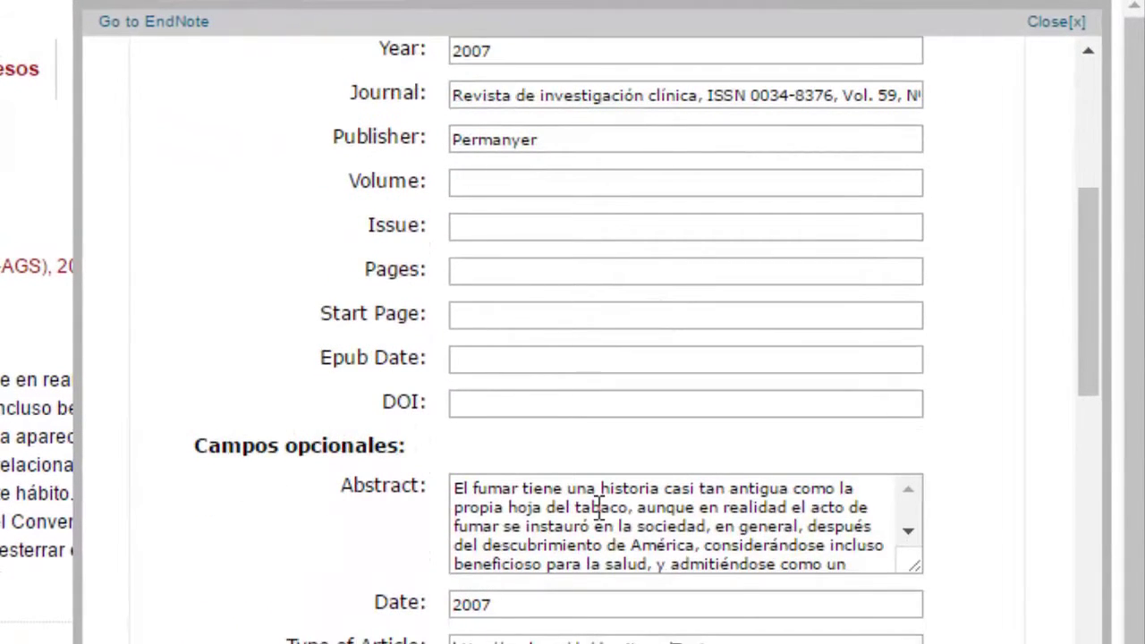
scroll(703, 510, down, 3)
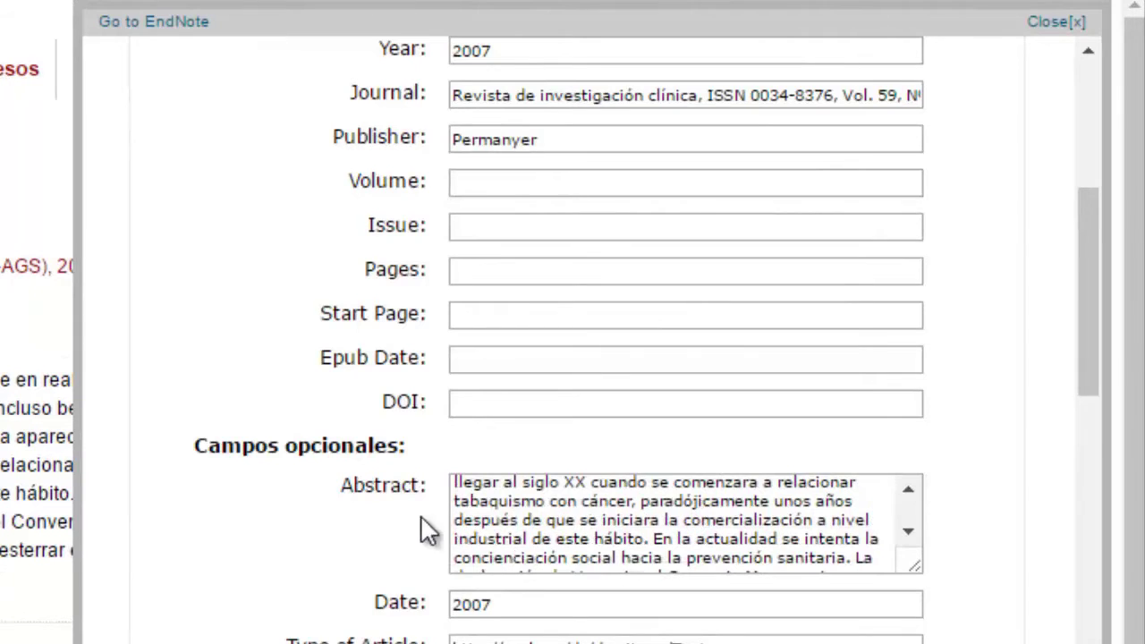
scroll(307, 524, down, 6)
scroll(277, 501, down, 5)
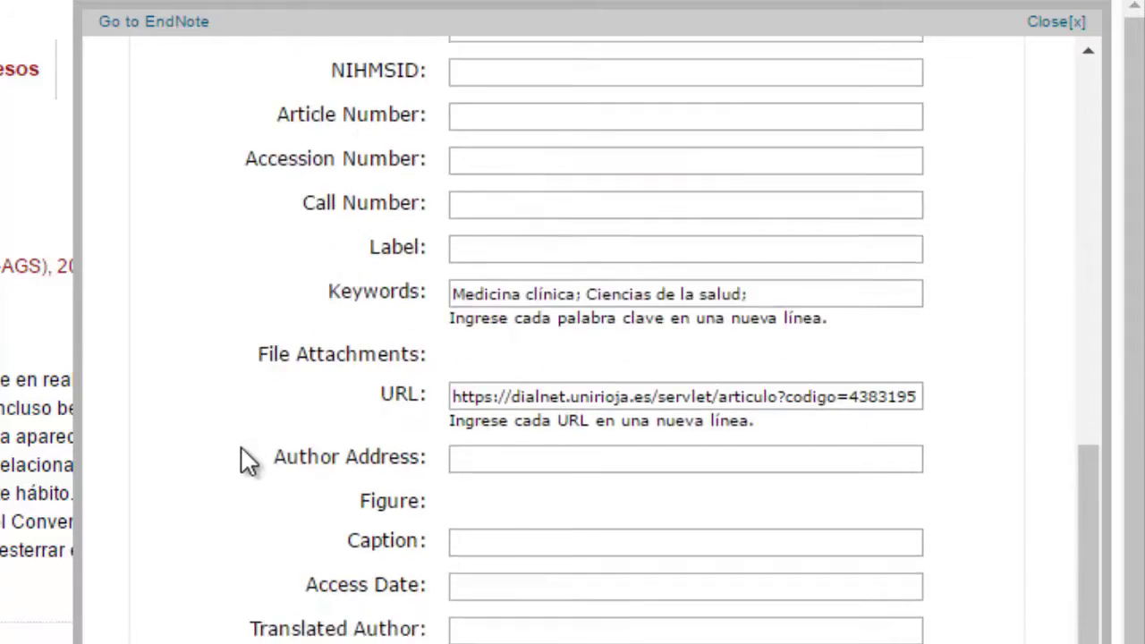
scroll(244, 458, down, 6)
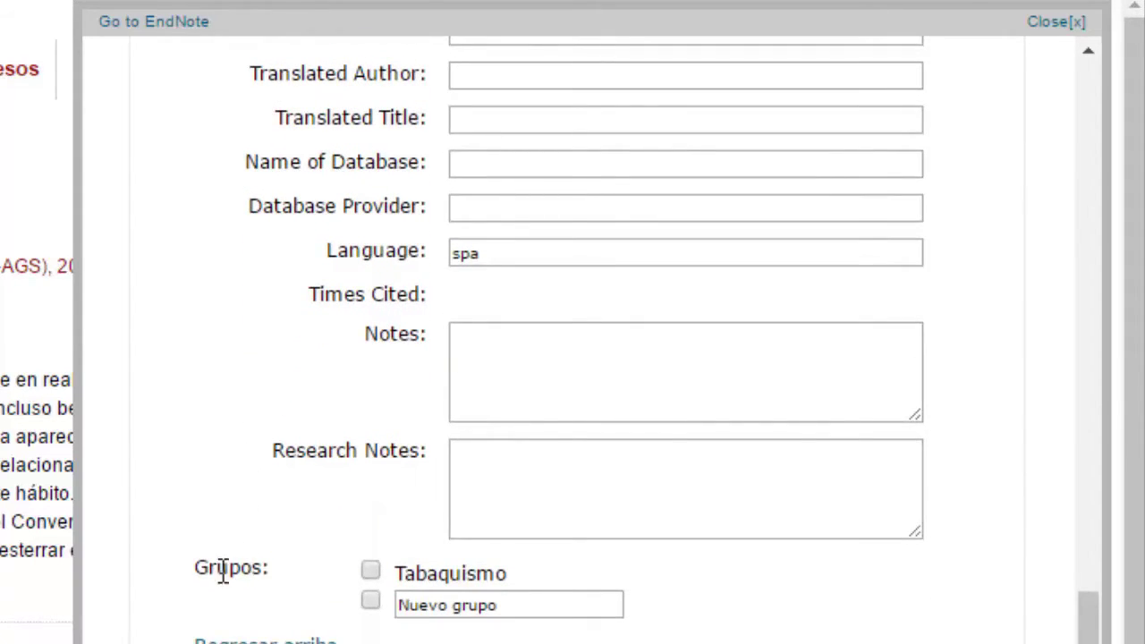
click(370, 571)
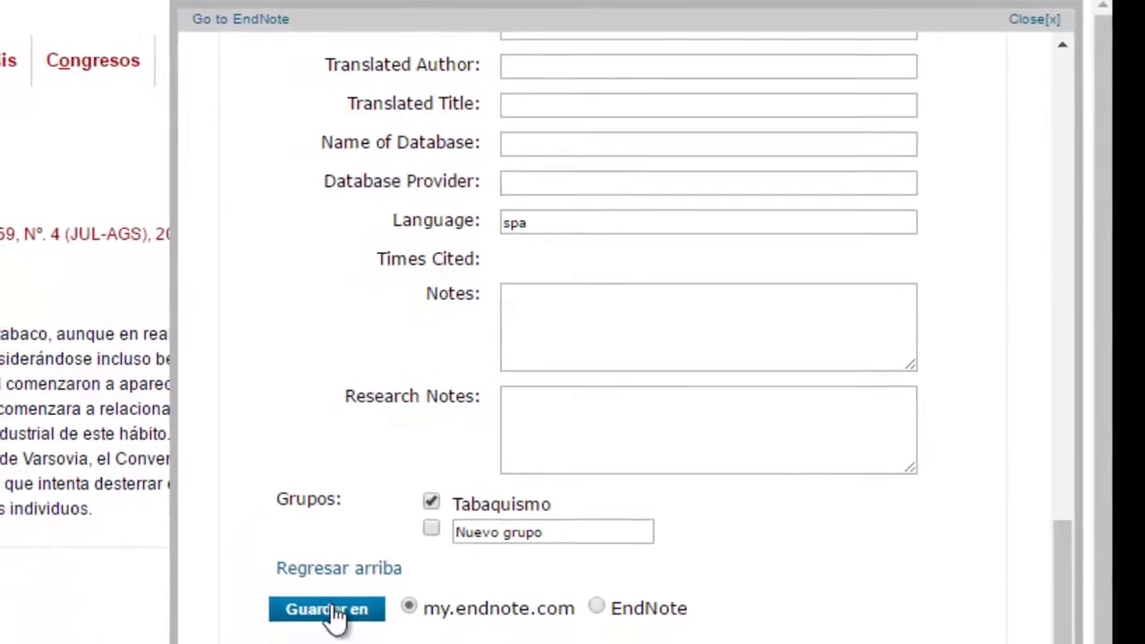
click(387, 581)
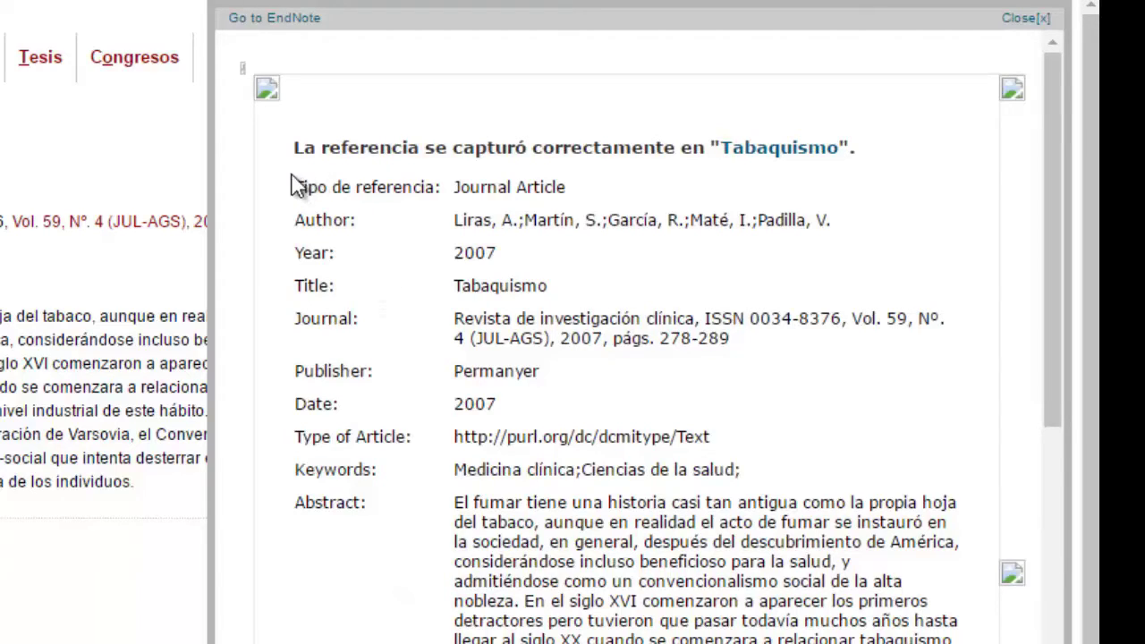
Step: Return to EndNote and list Todas mis referencias, now five references including the 2007 Tabaquismo article
drag(397, 152, 857, 157)
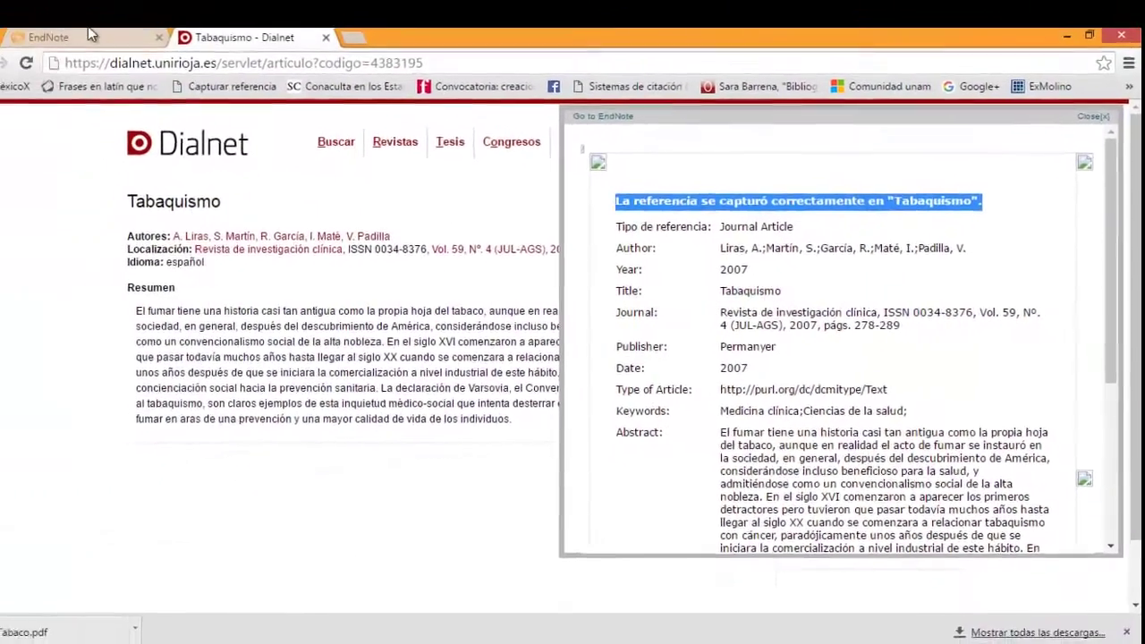
click(138, 46)
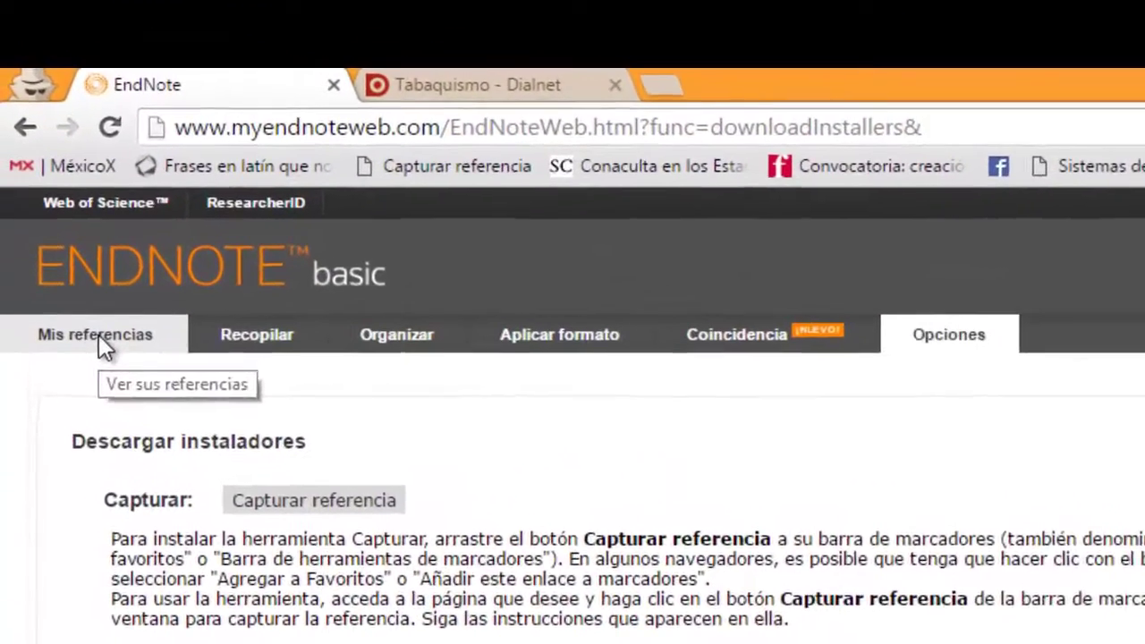
click(100, 338)
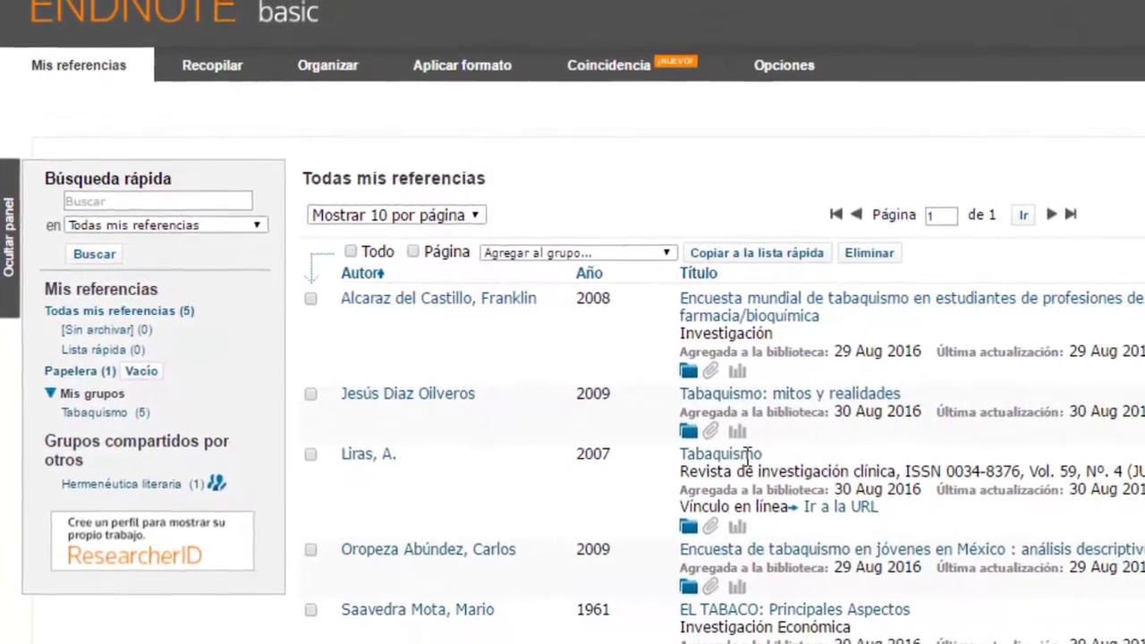
click(743, 455)
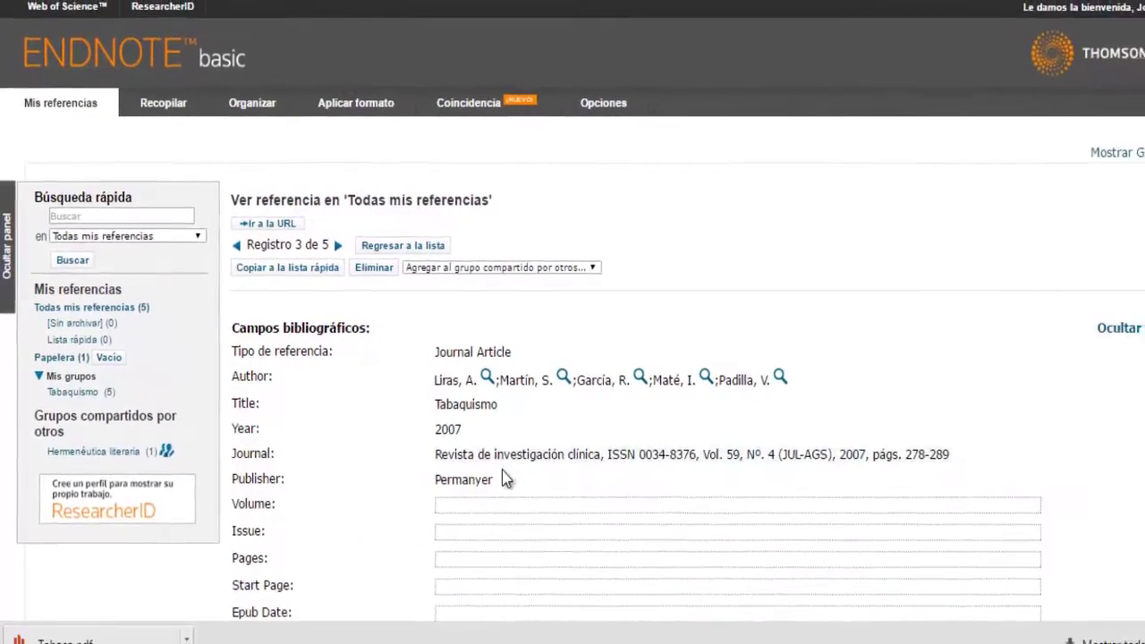
scroll(456, 469, down, 3)
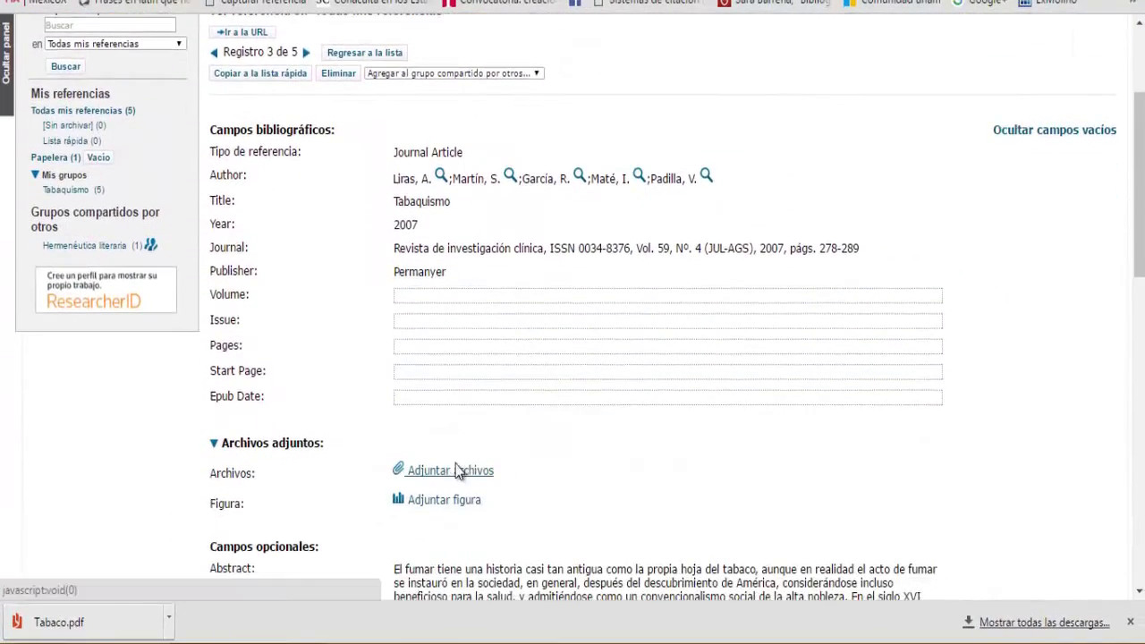
scroll(498, 435, down, 2)
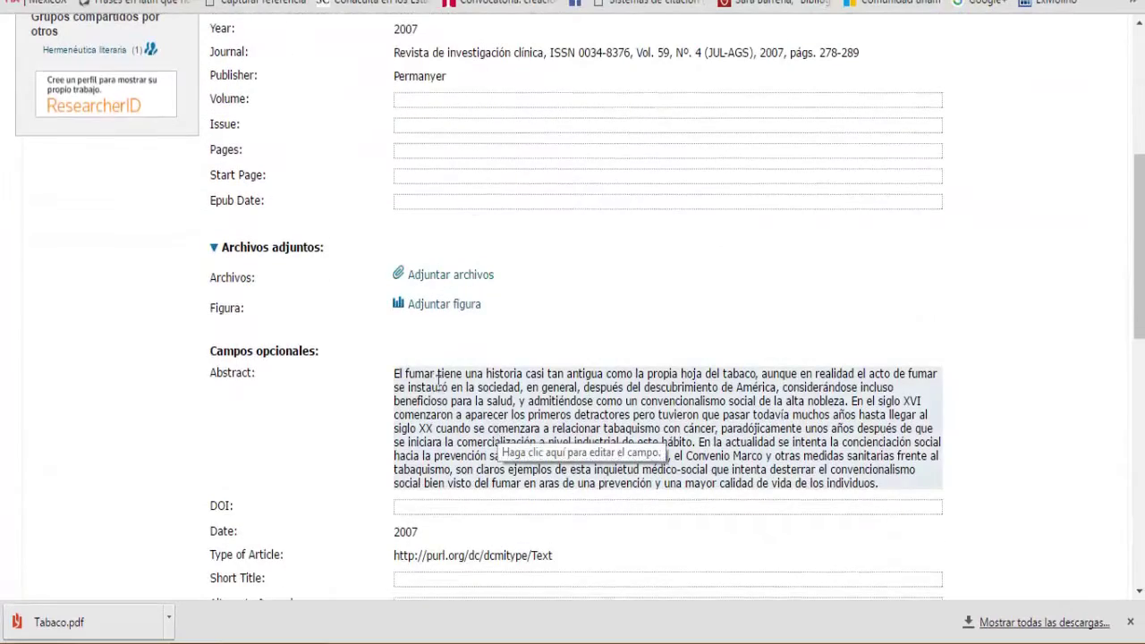
scroll(369, 407, down, 2)
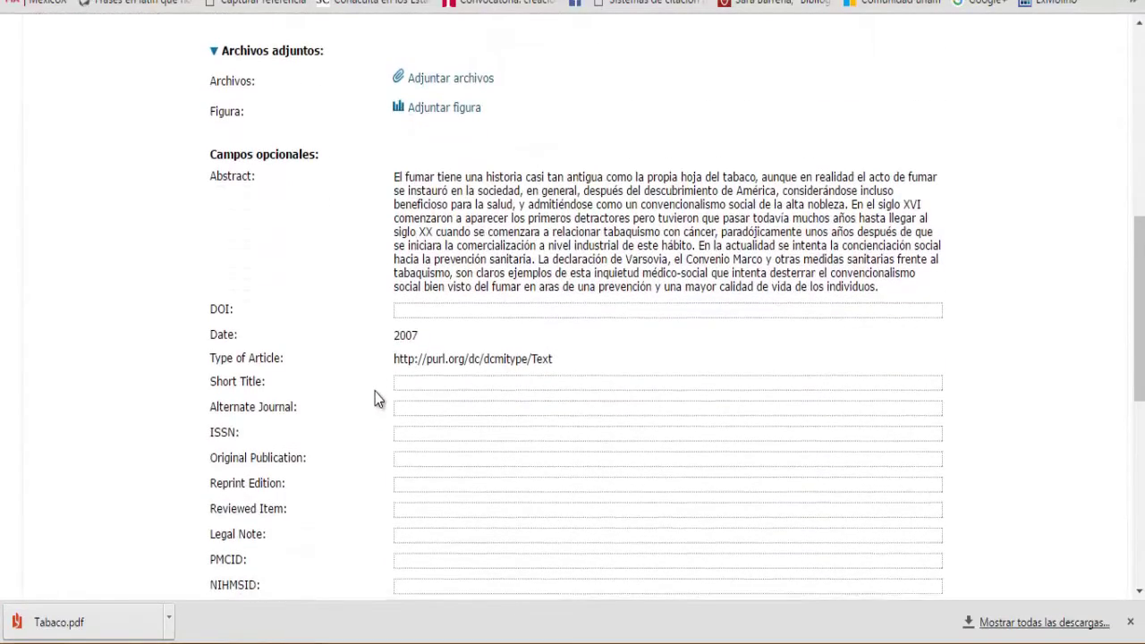
scroll(374, 391, down, 4)
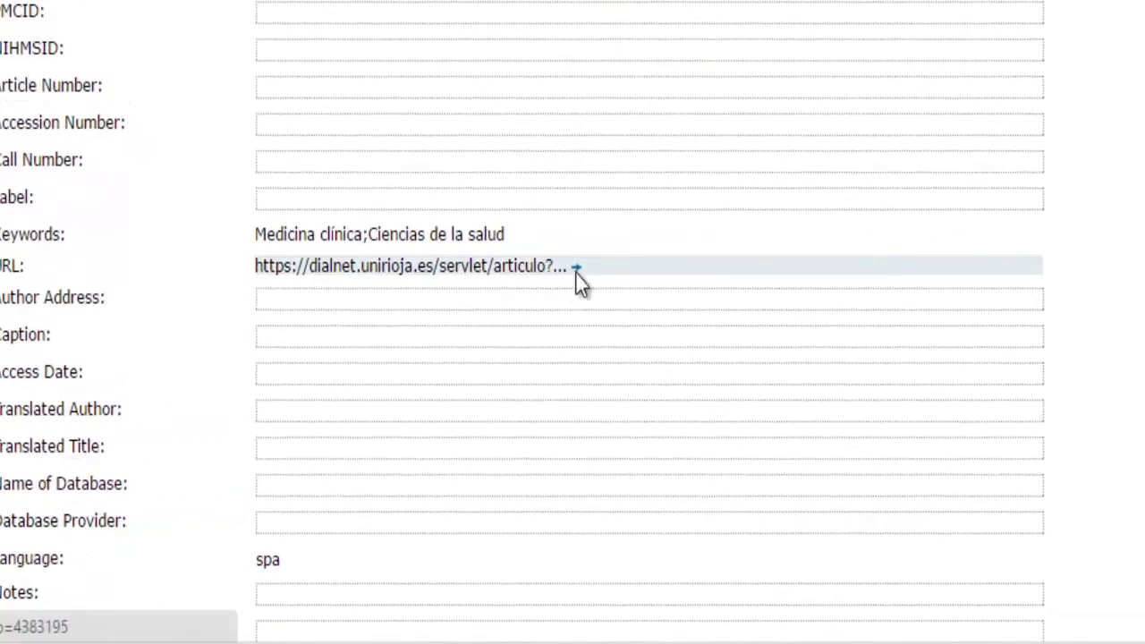
click(577, 267)
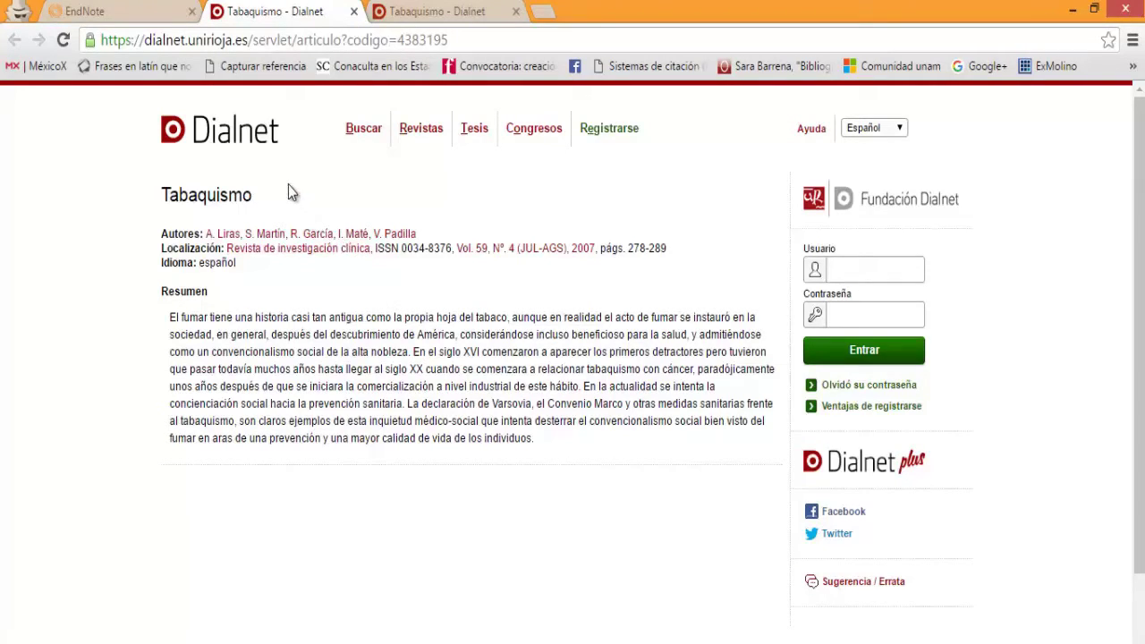
click(163, 16)
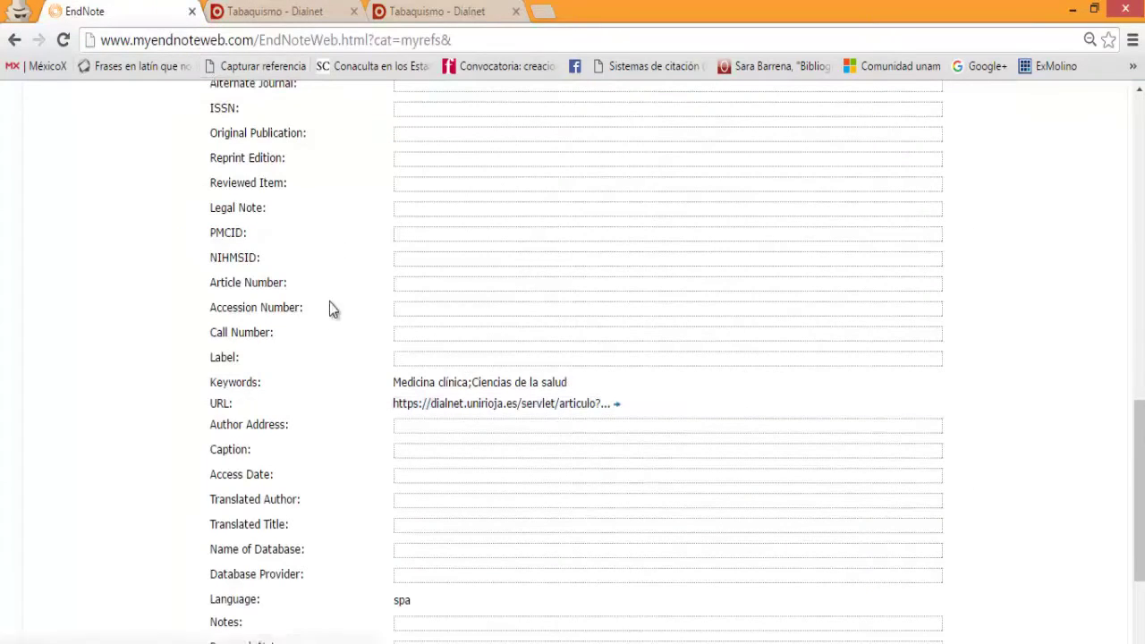
scroll(378, 456, down, 2)
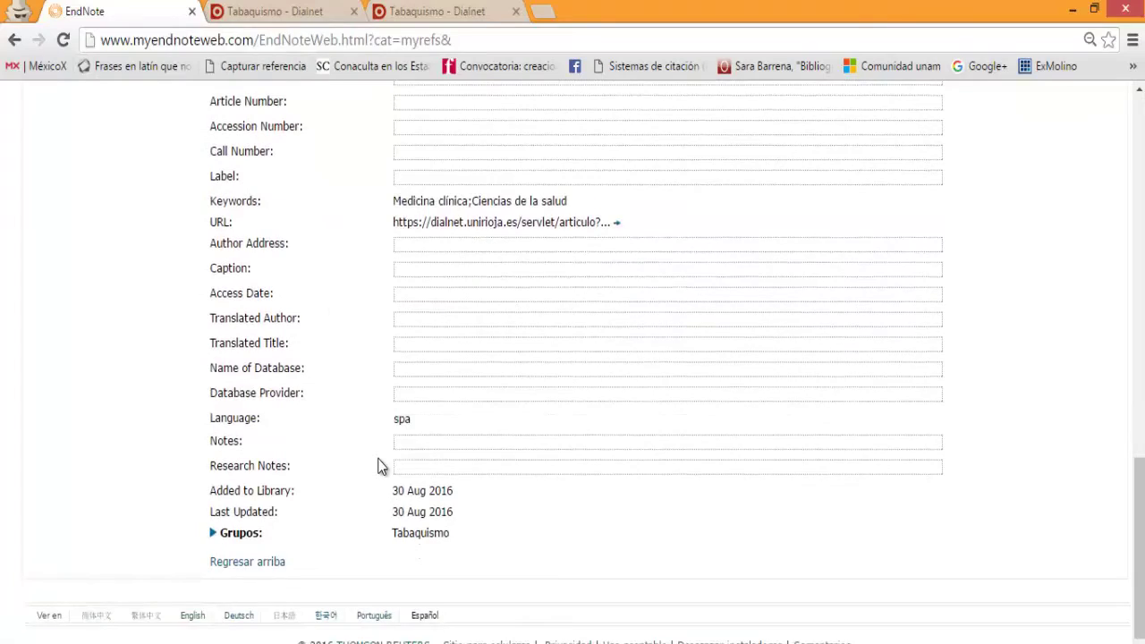
scroll(377, 465, up, 8)
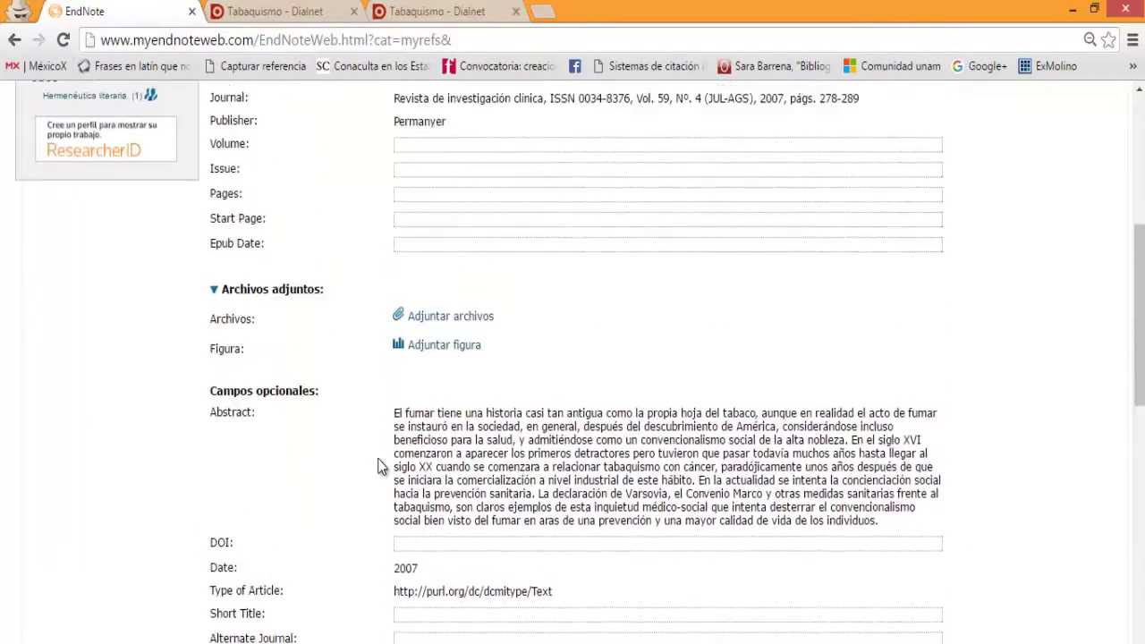
scroll(377, 465, up, 5)
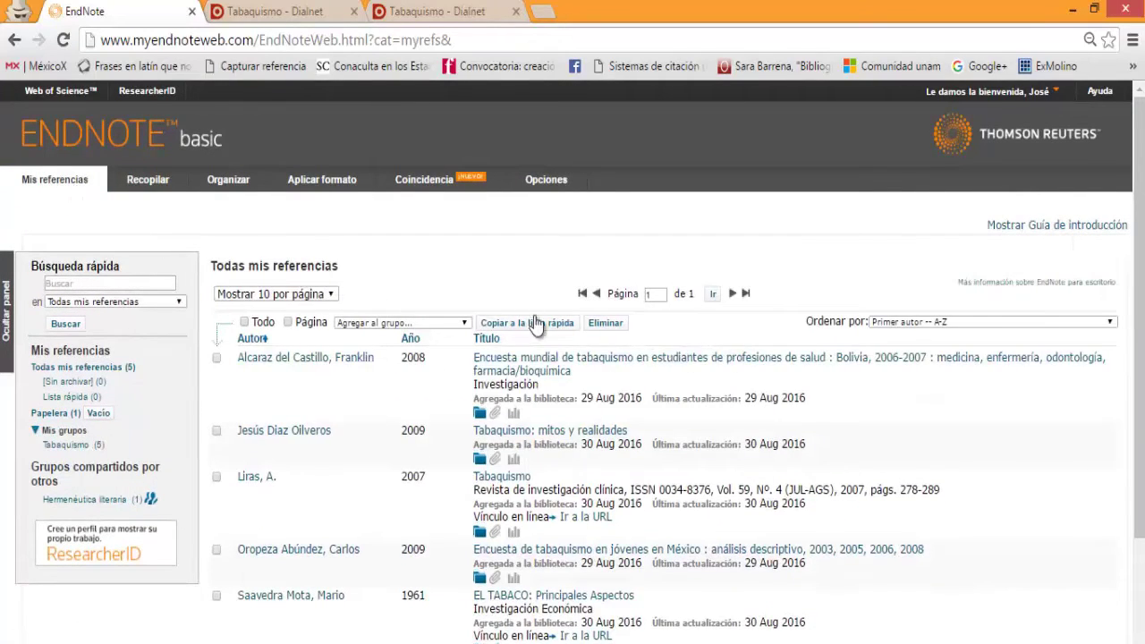
scroll(542, 348, down, 1)
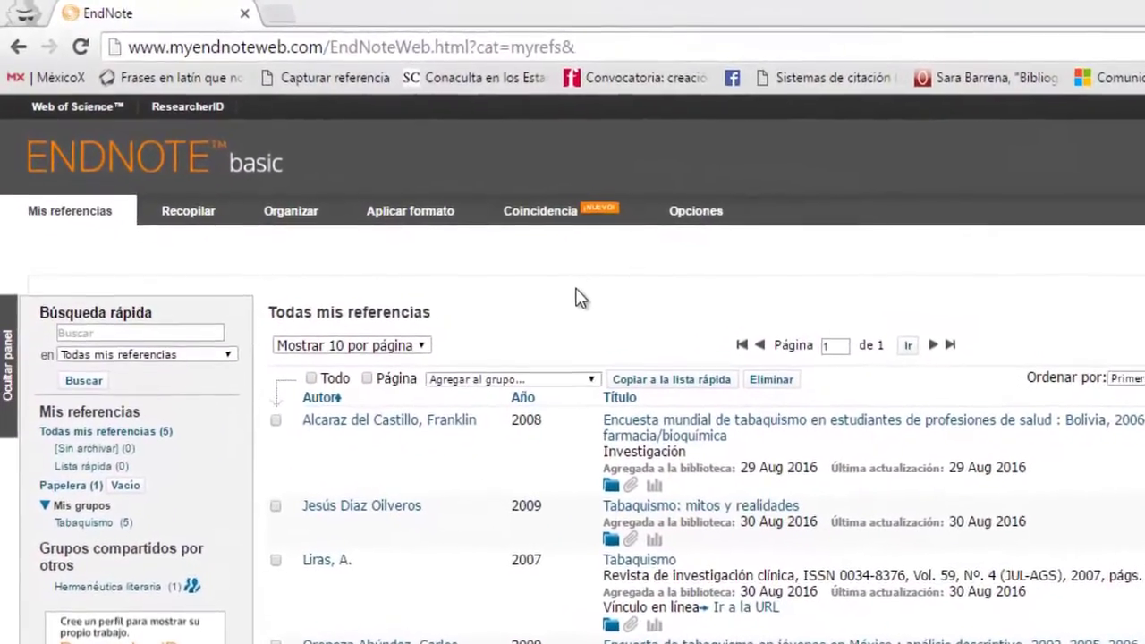
Step: Reveal the Organizar options for groups, duplicates and attachments above the reference list
mouse_move(304, 224)
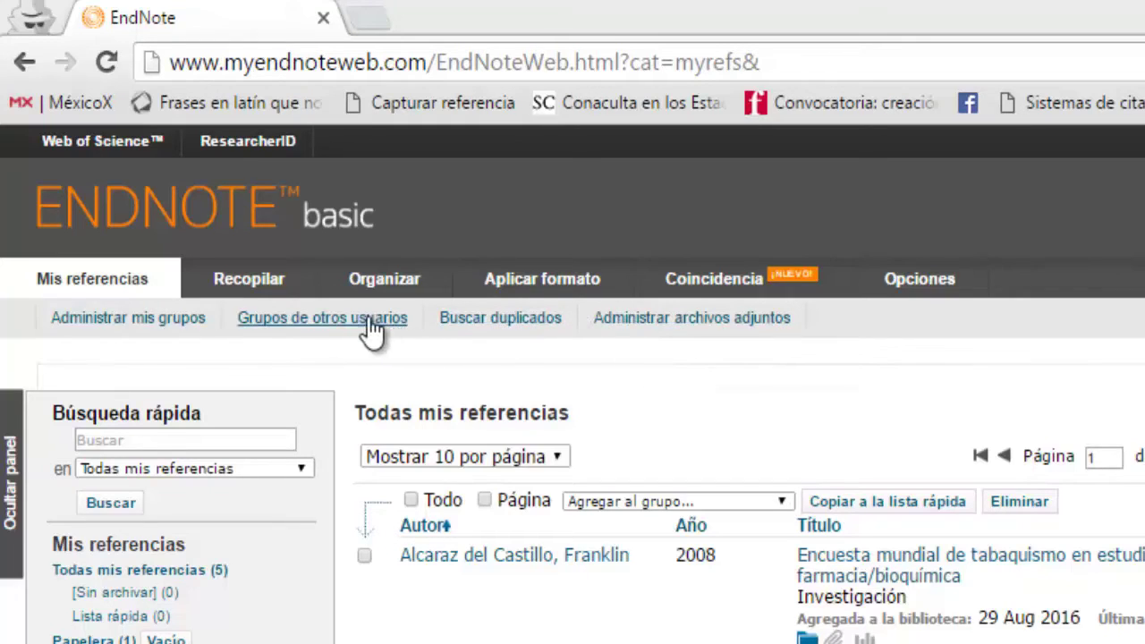
Step: Create a new empty group named 'Cáncer' in Administrar mis grupos
click(184, 320)
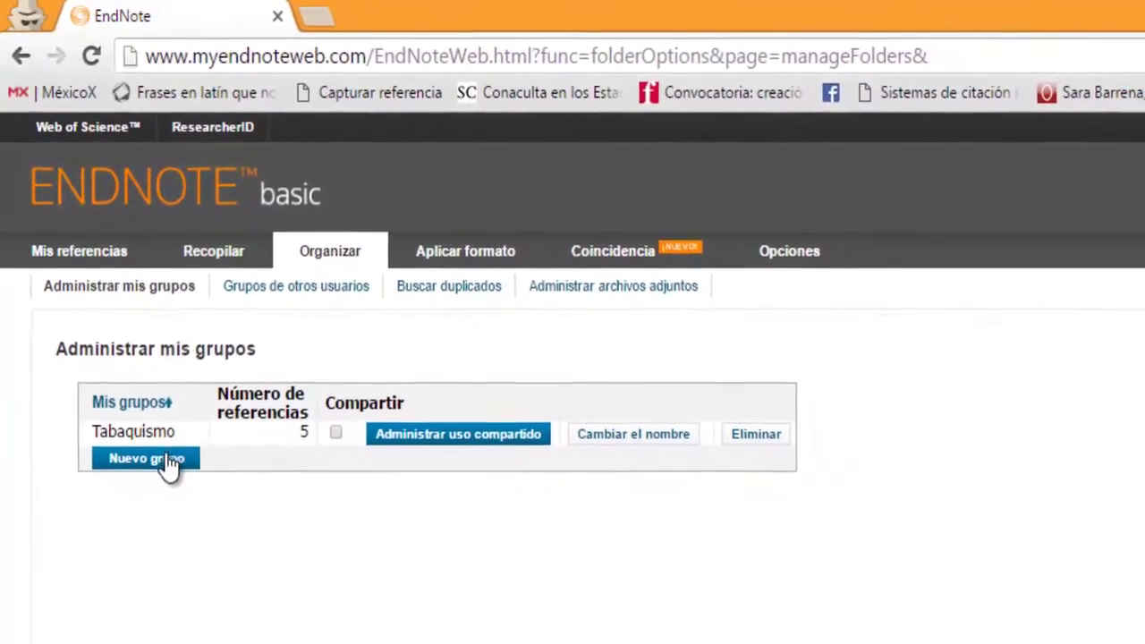
click(157, 458)
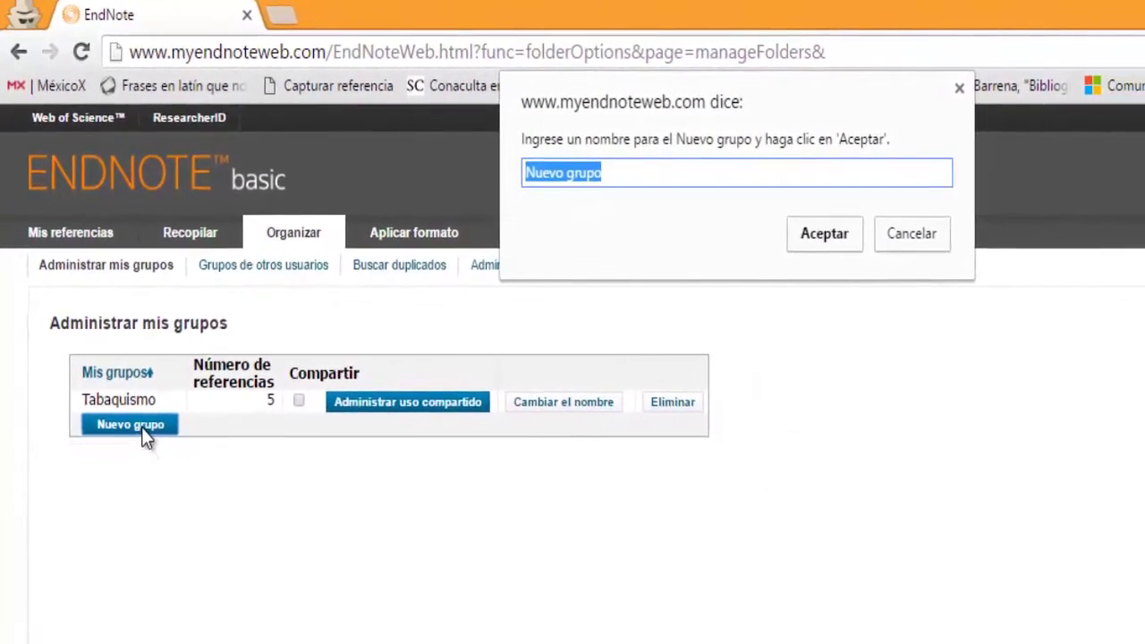
key(BackSpace)
text(Cáncer)
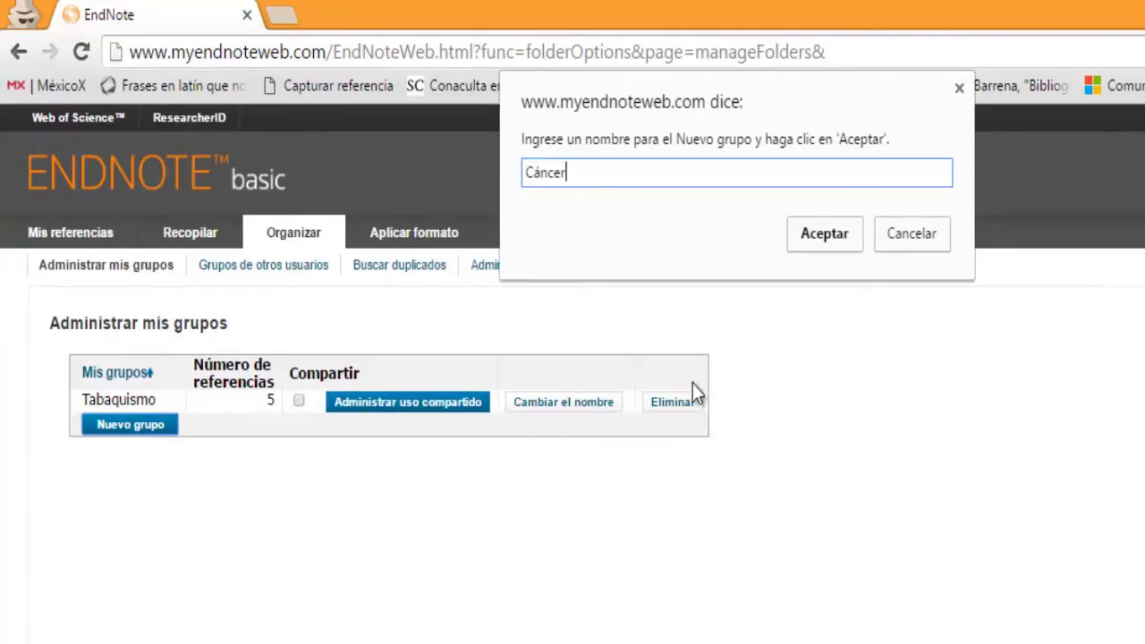
click(819, 253)
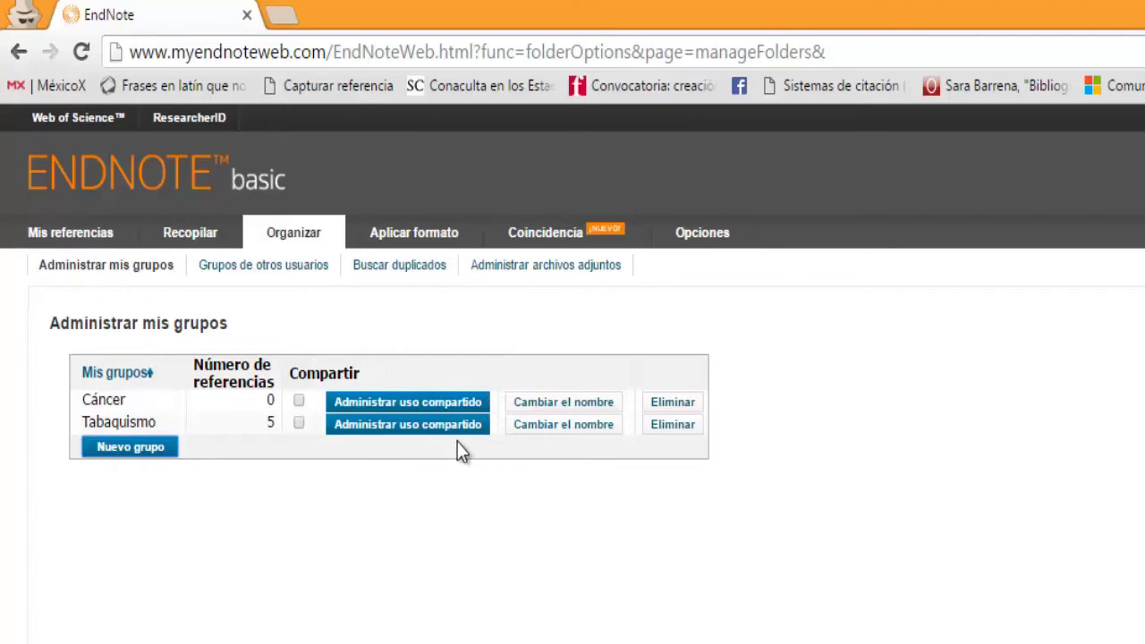
Step: Share the Tabaquismo group, granting invited people Lectura y escritura (read and write) access
click(298, 423)
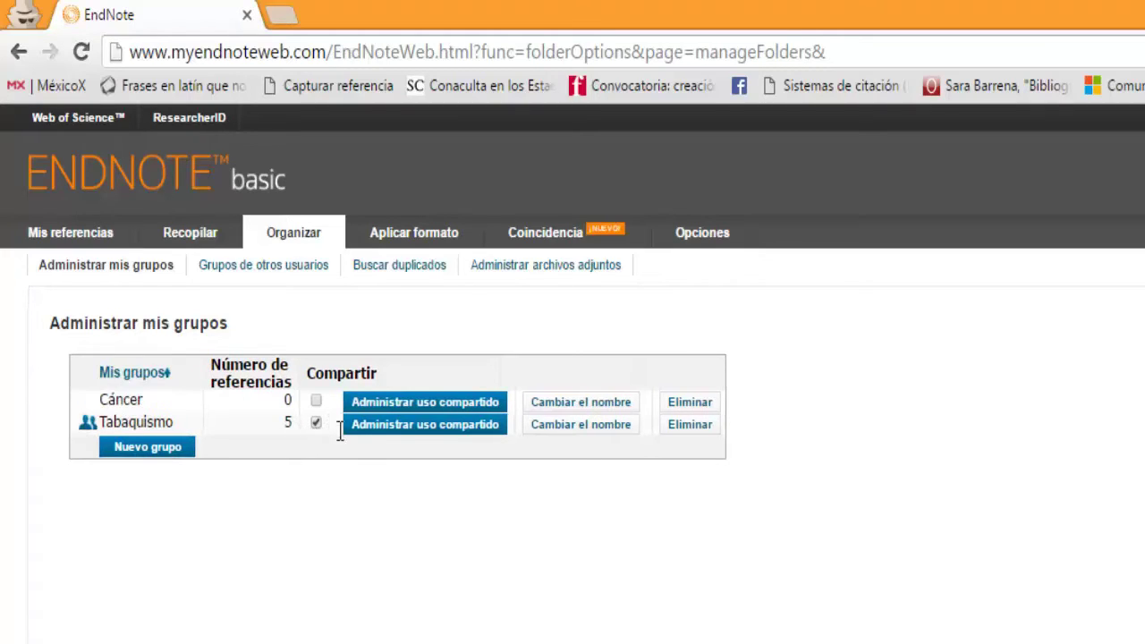
click(384, 426)
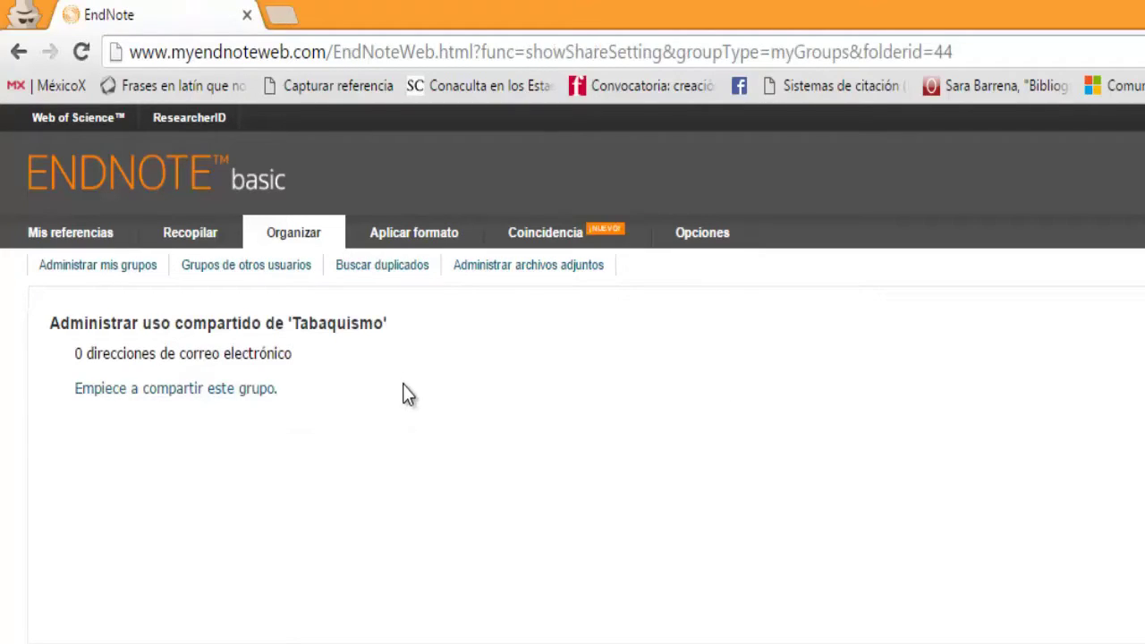
click(219, 394)
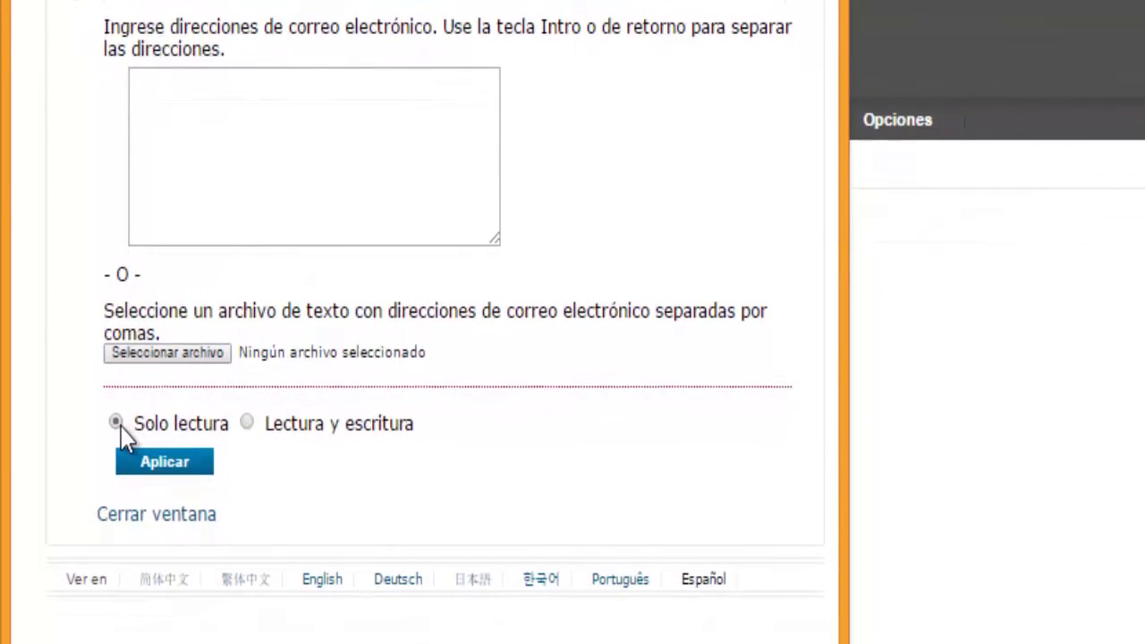
click(247, 424)
click(209, 528)
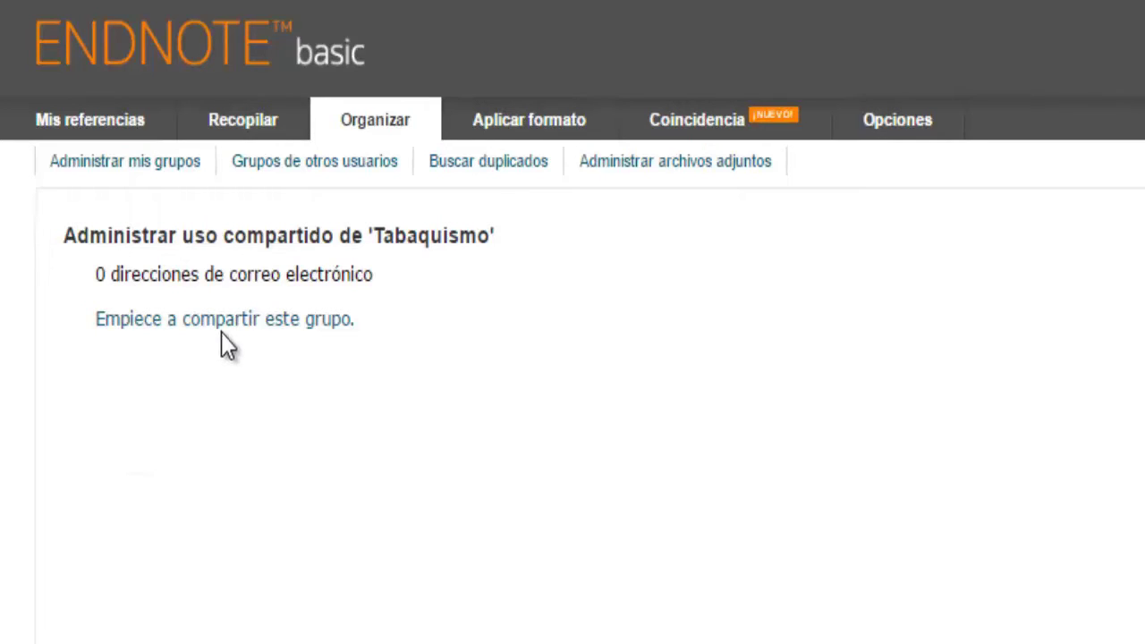
Step: Delete the empty Cáncer group, keeping Tabaquismo's name, then view groups shared by other users
click(162, 172)
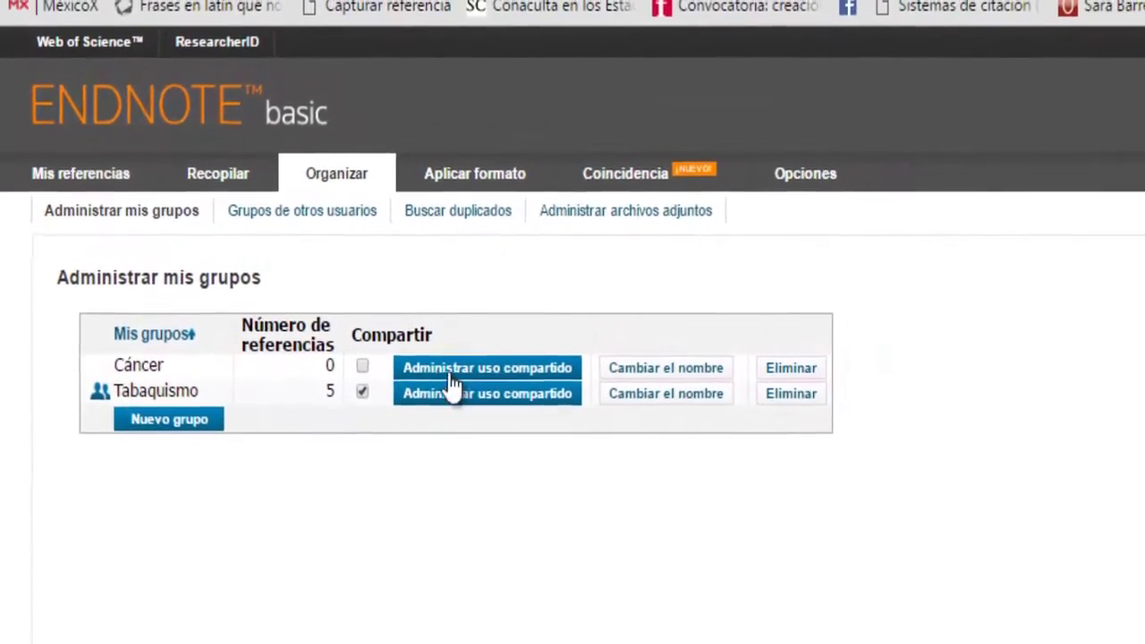
click(654, 393)
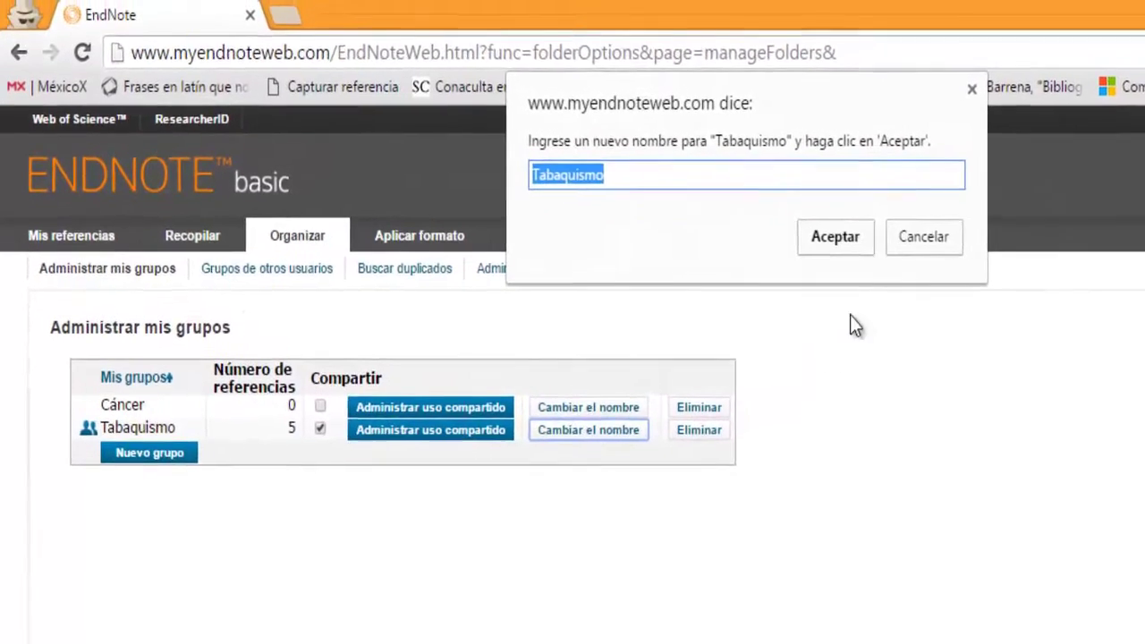
click(913, 243)
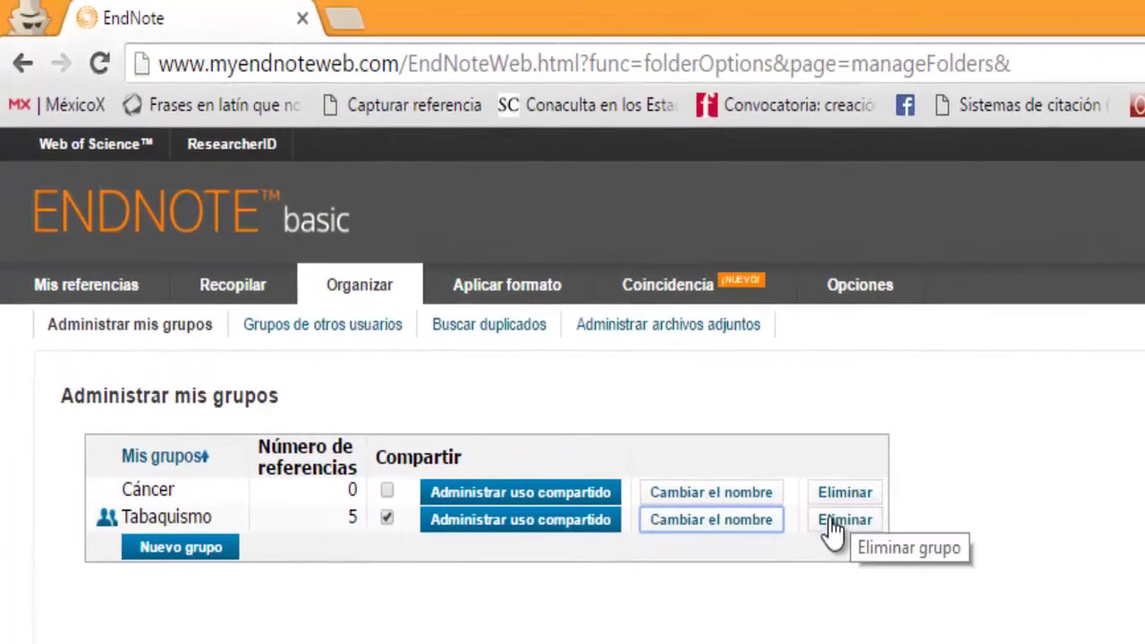
click(841, 496)
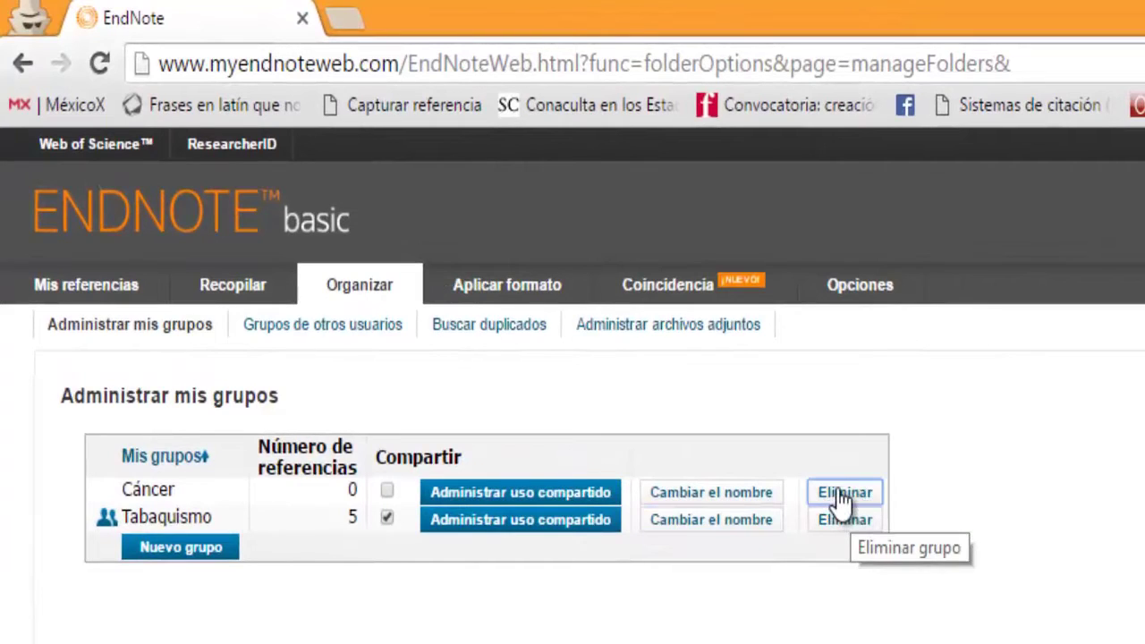
click(989, 289)
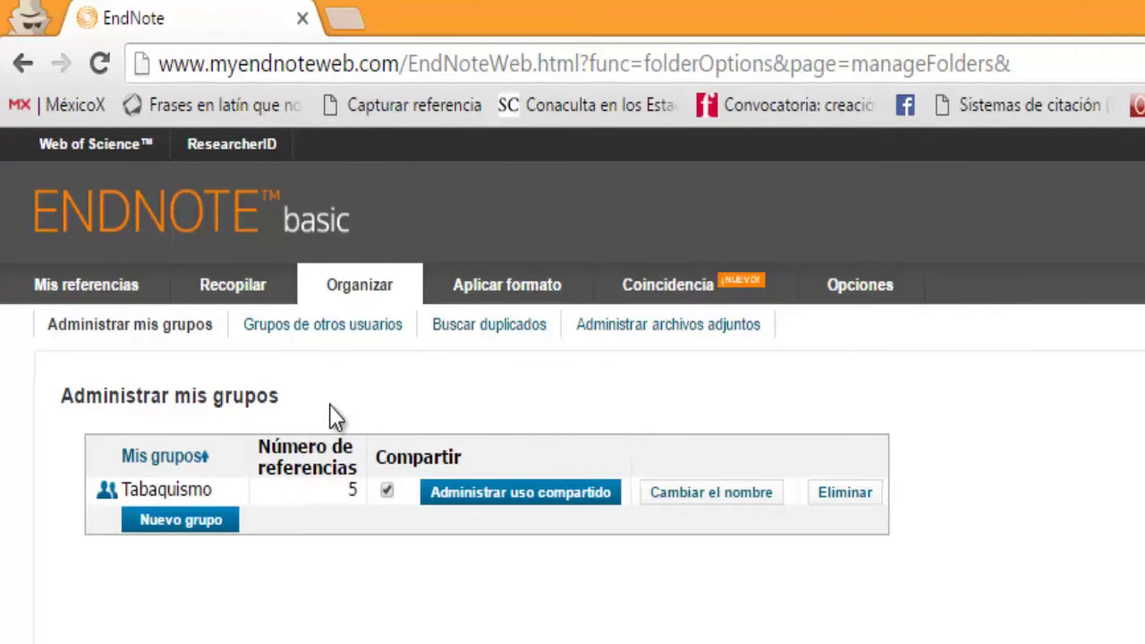
click(333, 338)
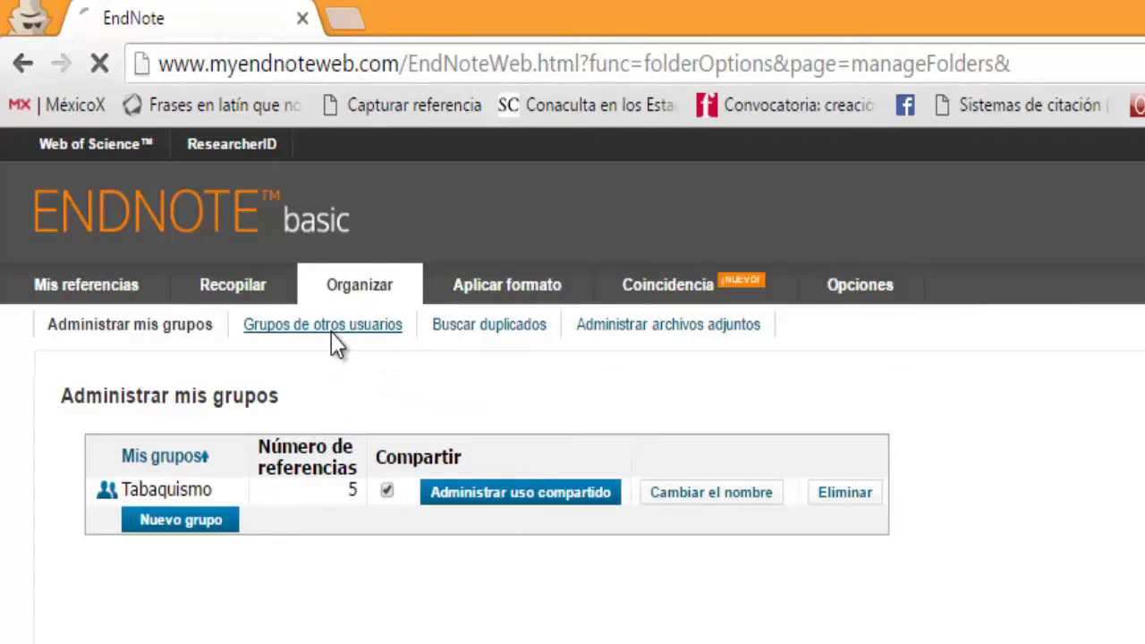
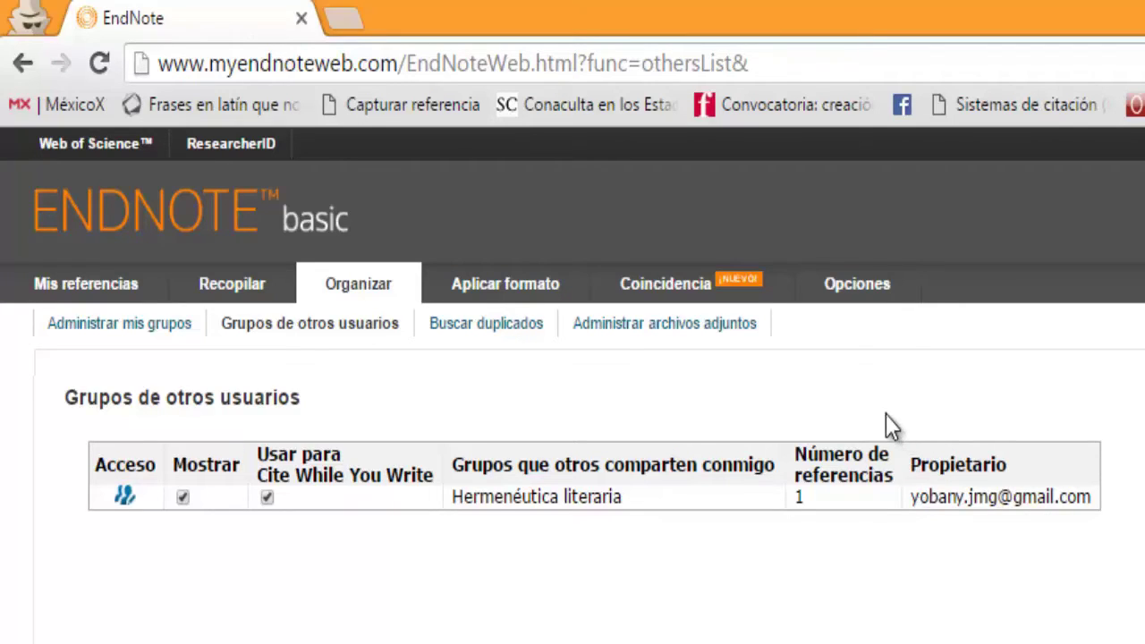
Step: Run Buscar duplicados to check the library for duplicate references
click(514, 325)
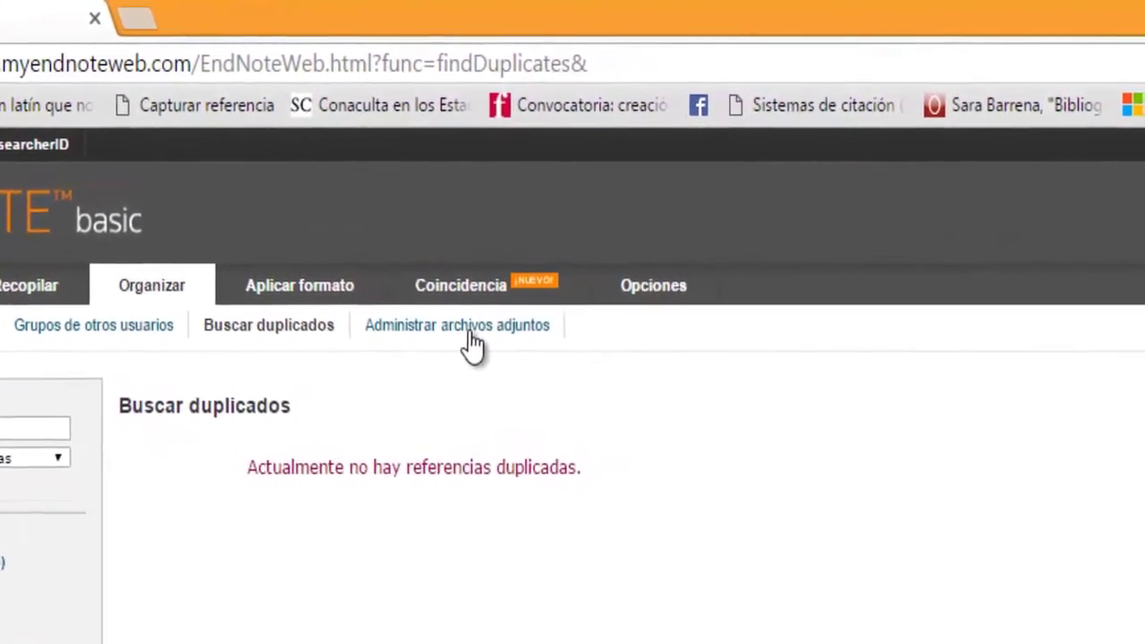
Step: Review the attached files such as Tabaco.pdf, keeping them sorted by size, largest first
click(410, 325)
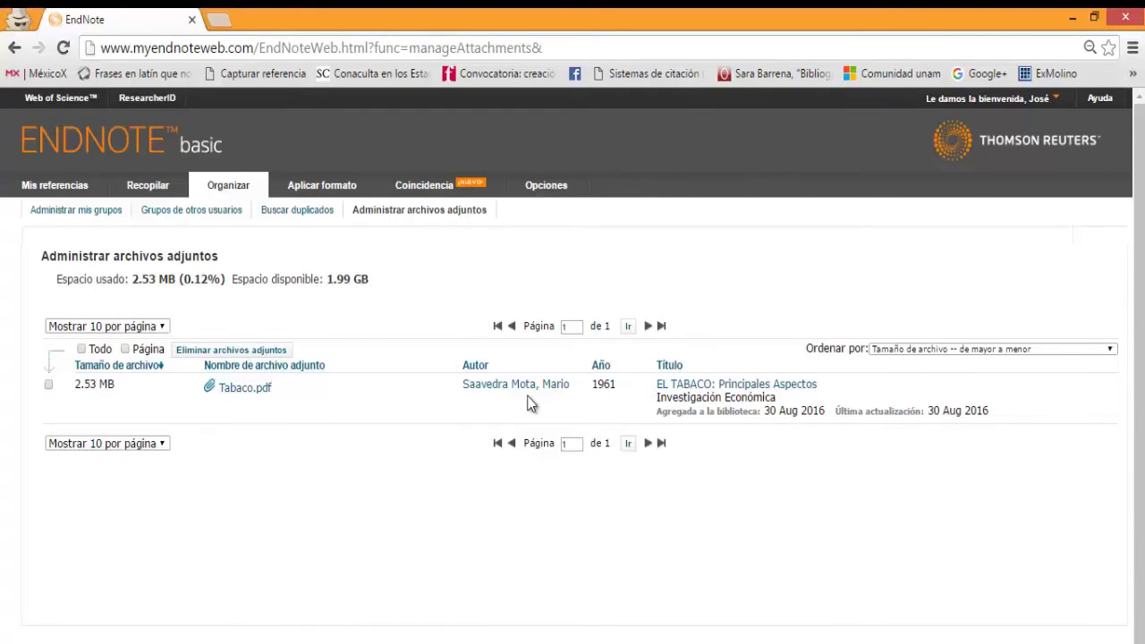
click(1111, 350)
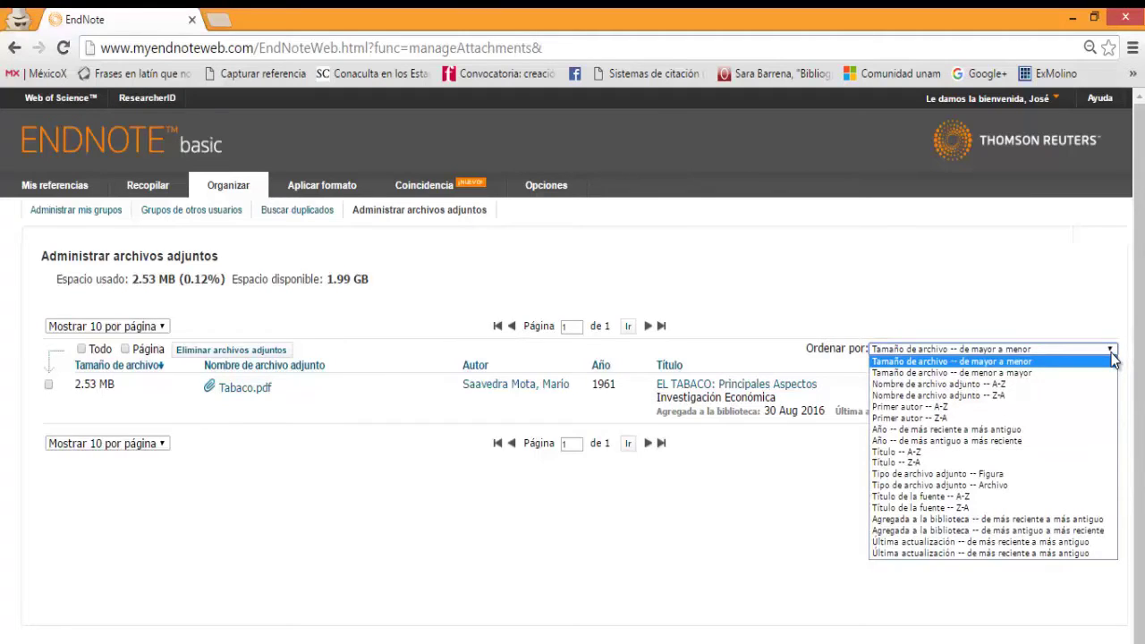
click(1113, 359)
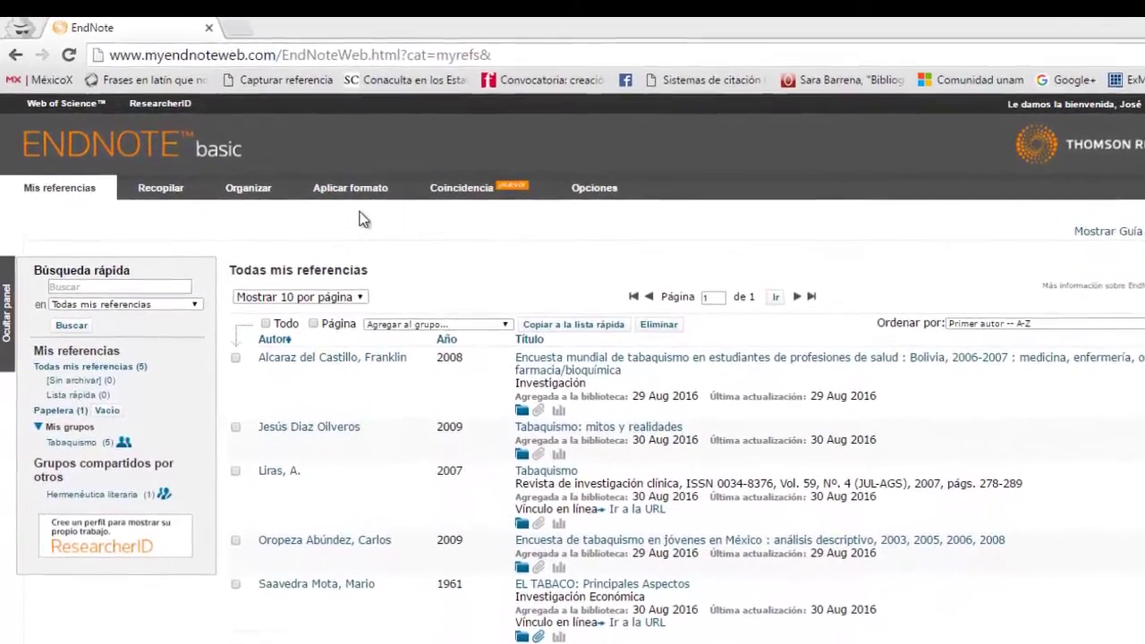
Step: Go to the Bibliografía builder under Aplicar formato
mouse_move(368, 201)
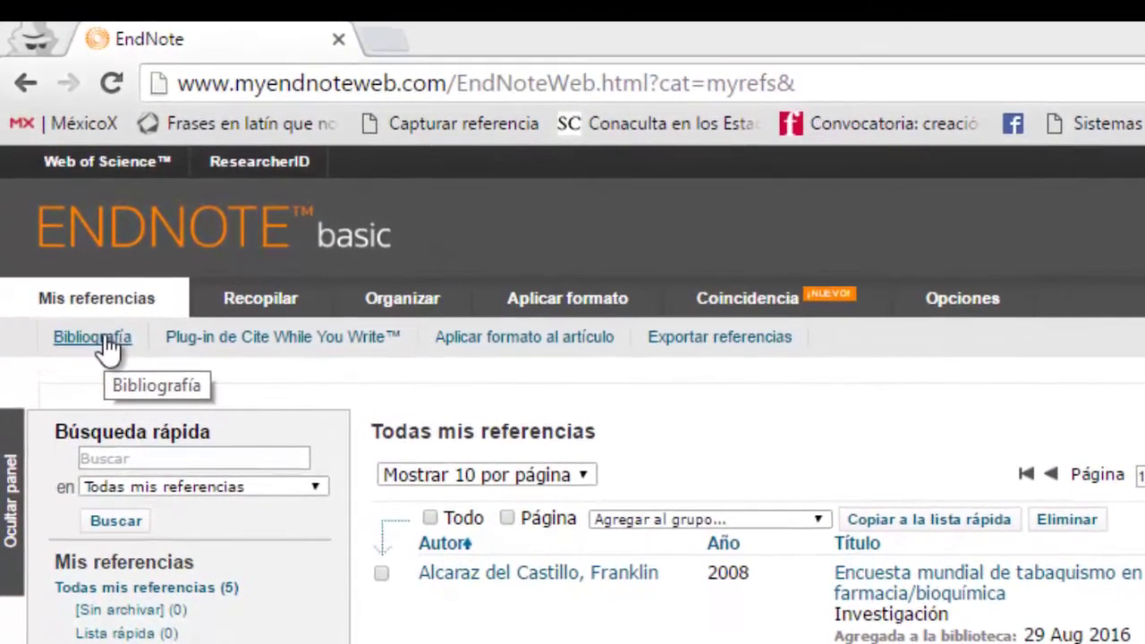
click(104, 340)
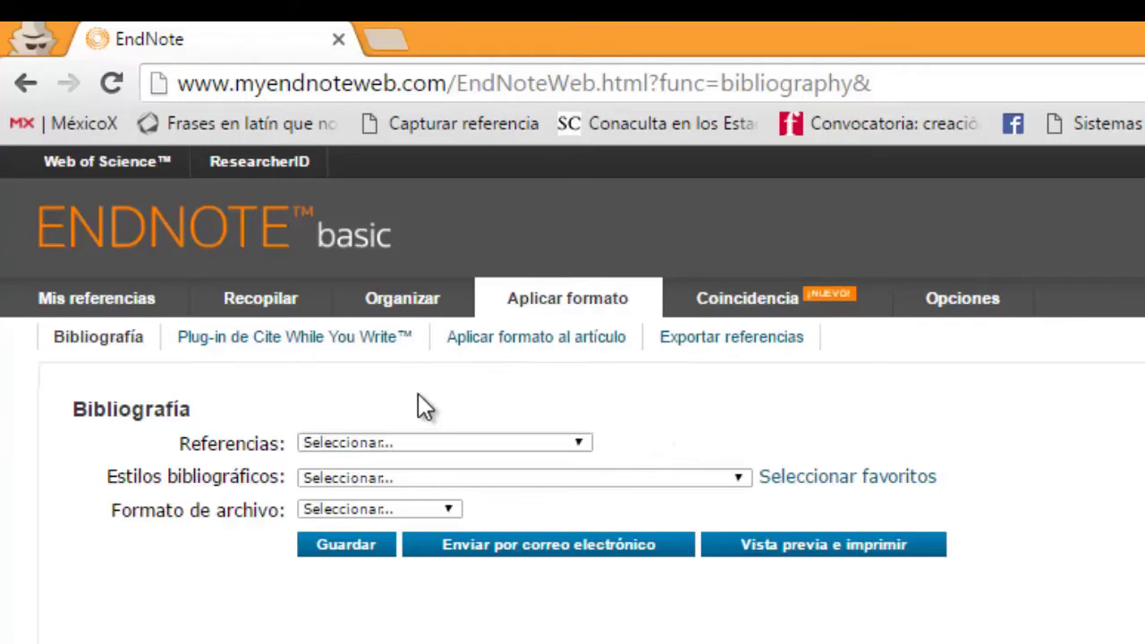
Step: Build the bibliography from the Tabaquismo group's references in MLA style
click(580, 445)
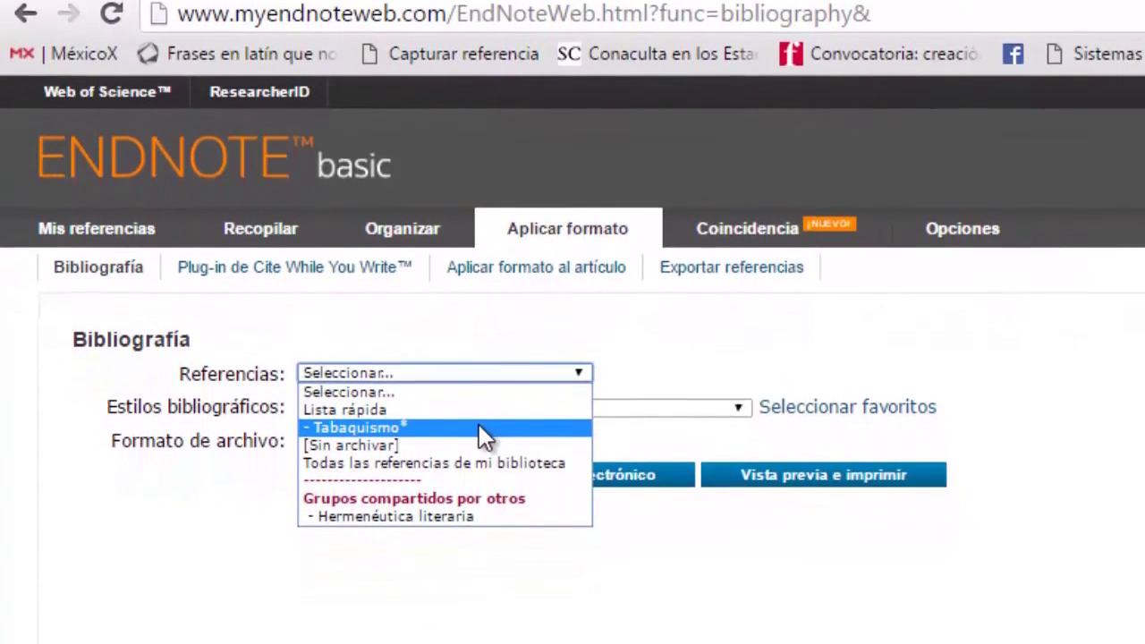
click(481, 414)
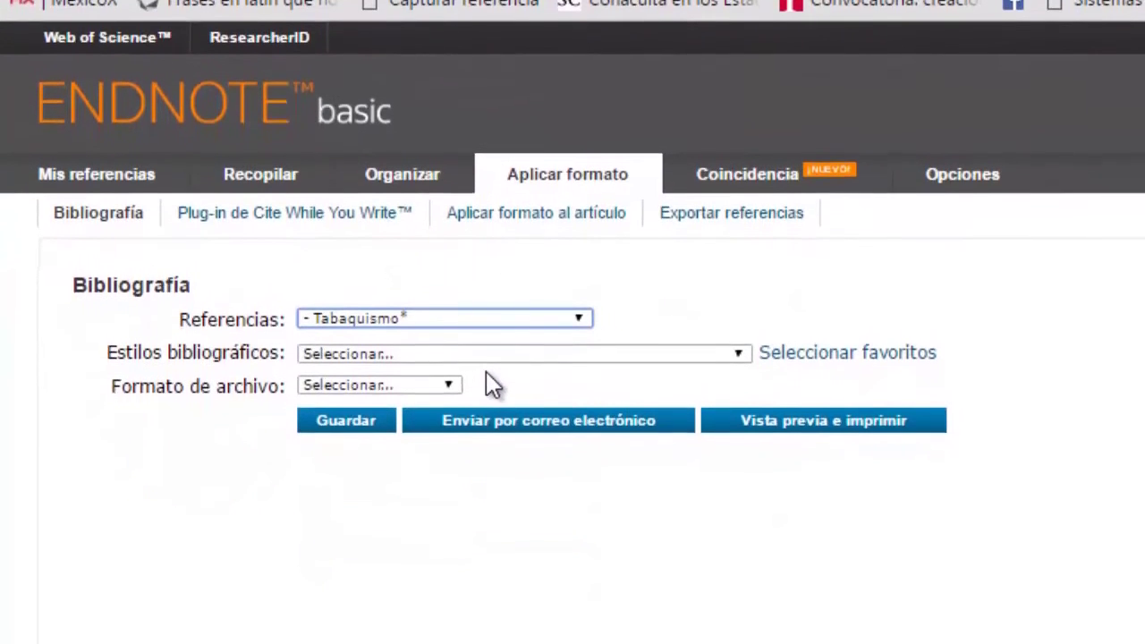
click(738, 341)
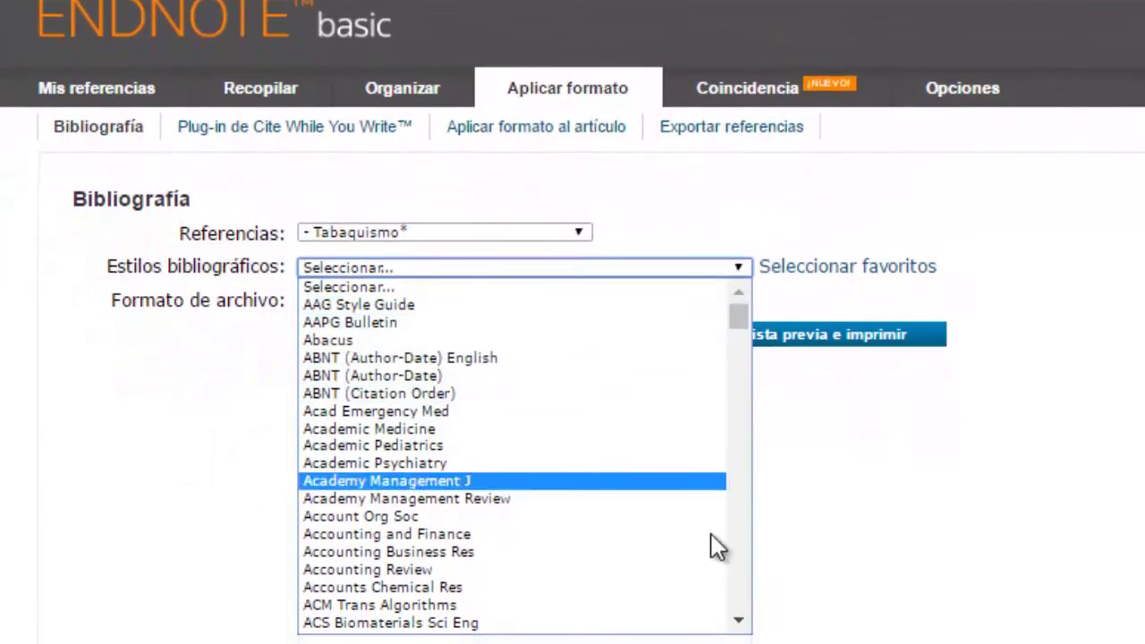
drag(748, 625, 752, 629)
drag(743, 331, 732, 311)
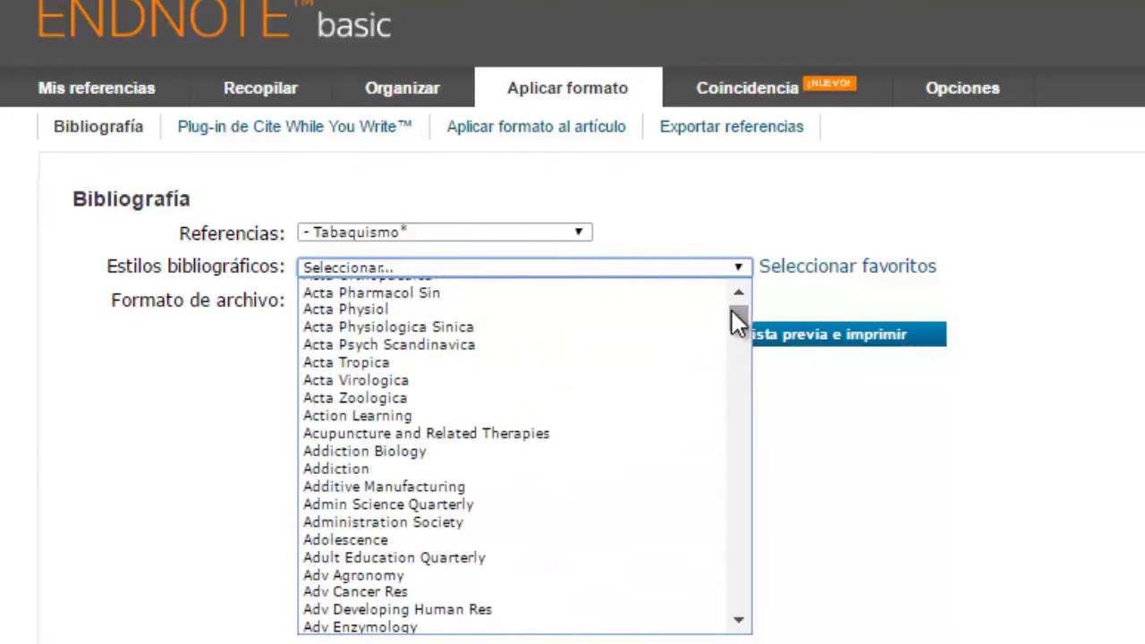
scroll(699, 438, down, 15)
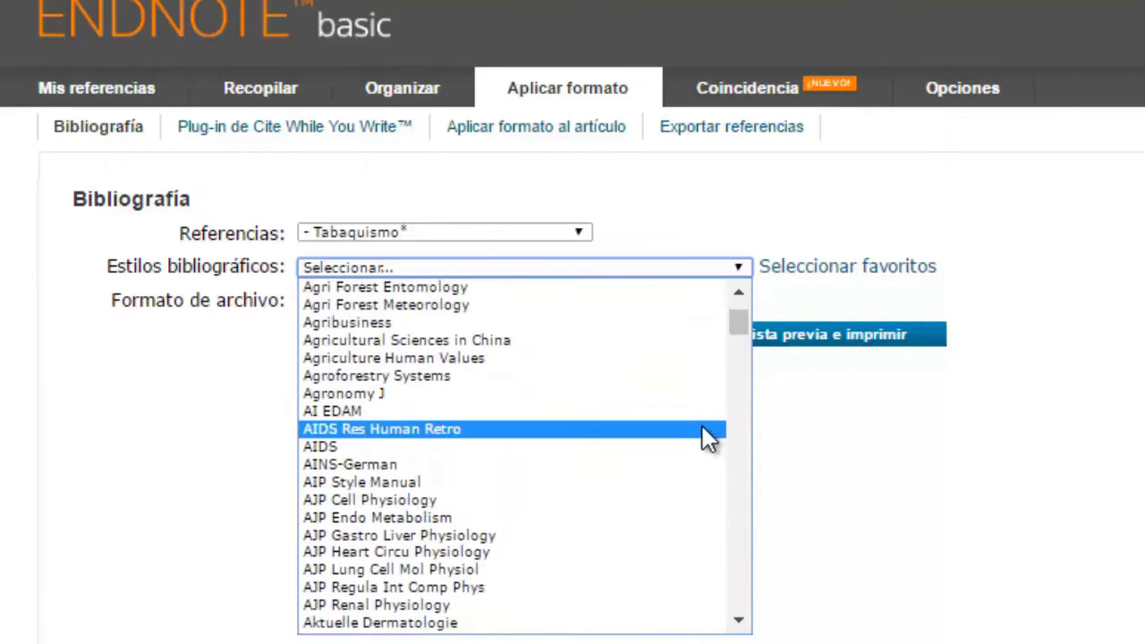
scroll(699, 439, down, 8)
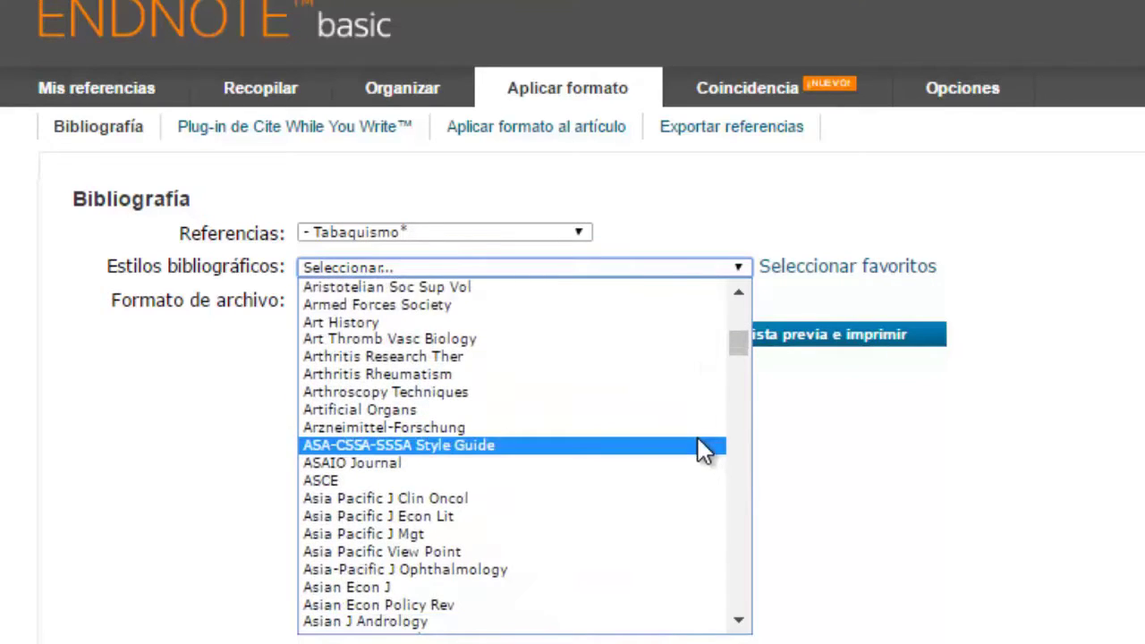
scroll(699, 439, up, 6)
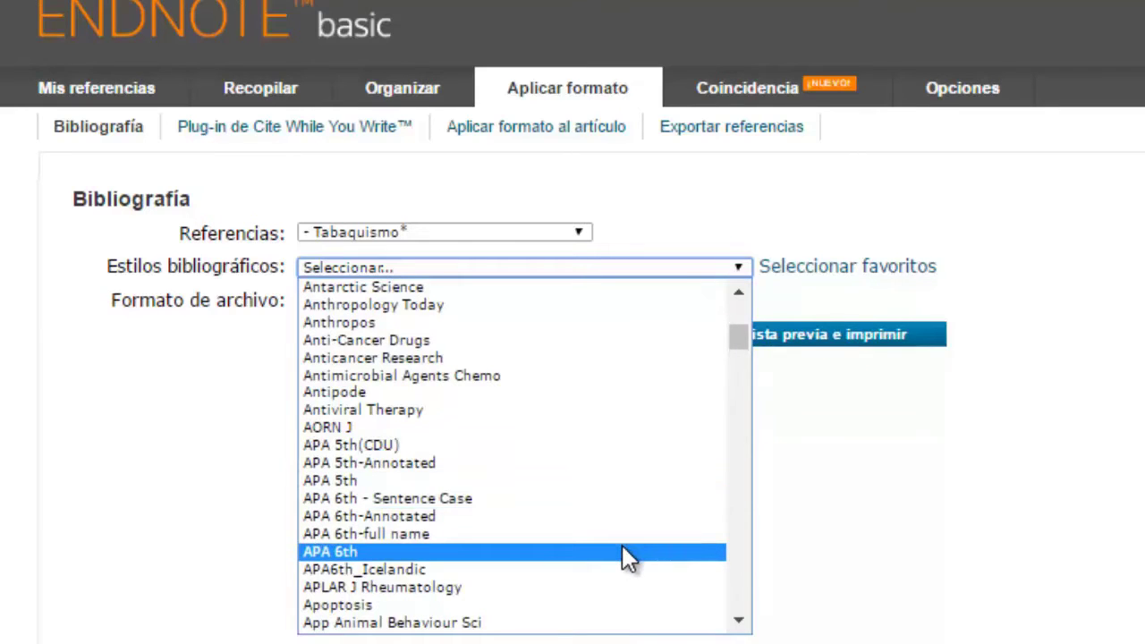
scroll(628, 550, down, 15)
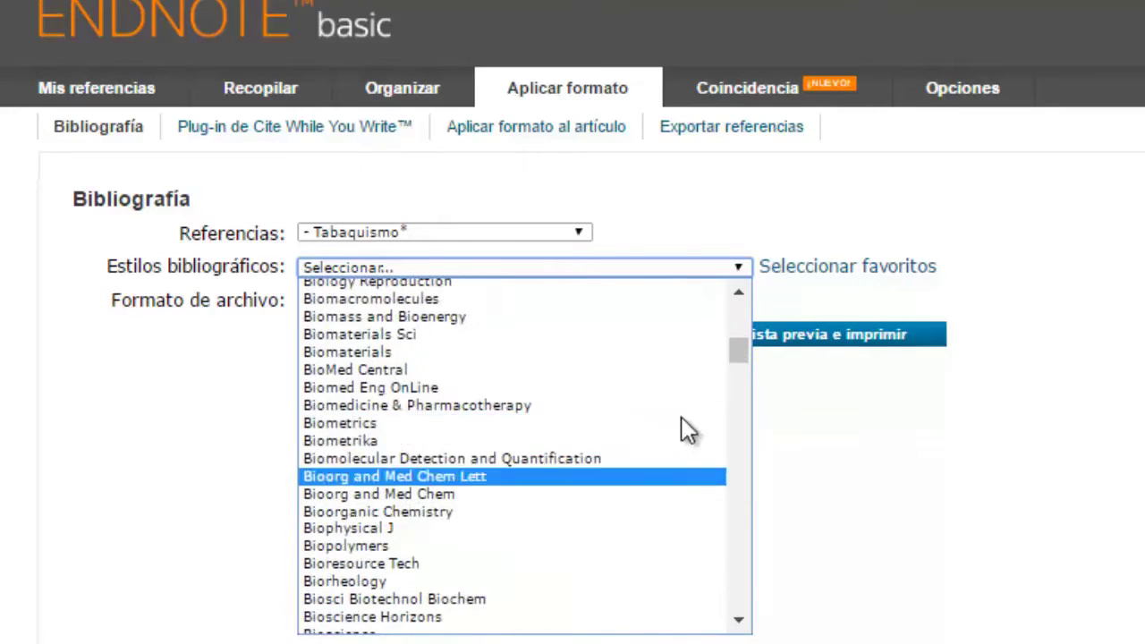
drag(737, 350, 712, 523)
scroll(601, 472, up, 8)
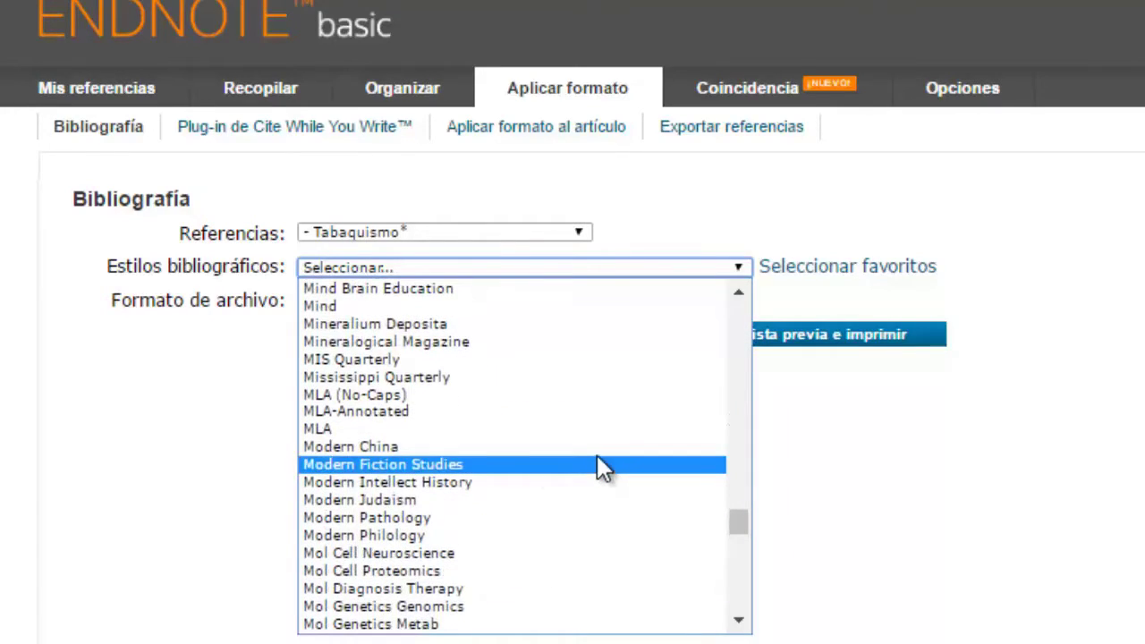
click(600, 433)
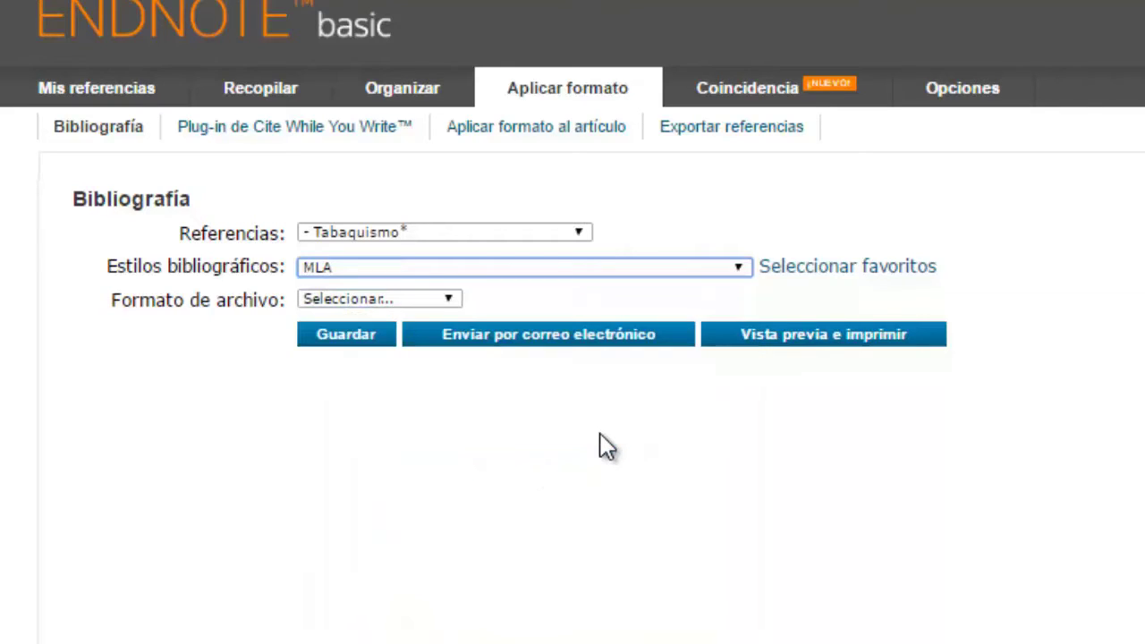
Step: Set the bibliography's output file format to TXT (plain text file)
click(452, 301)
click(451, 302)
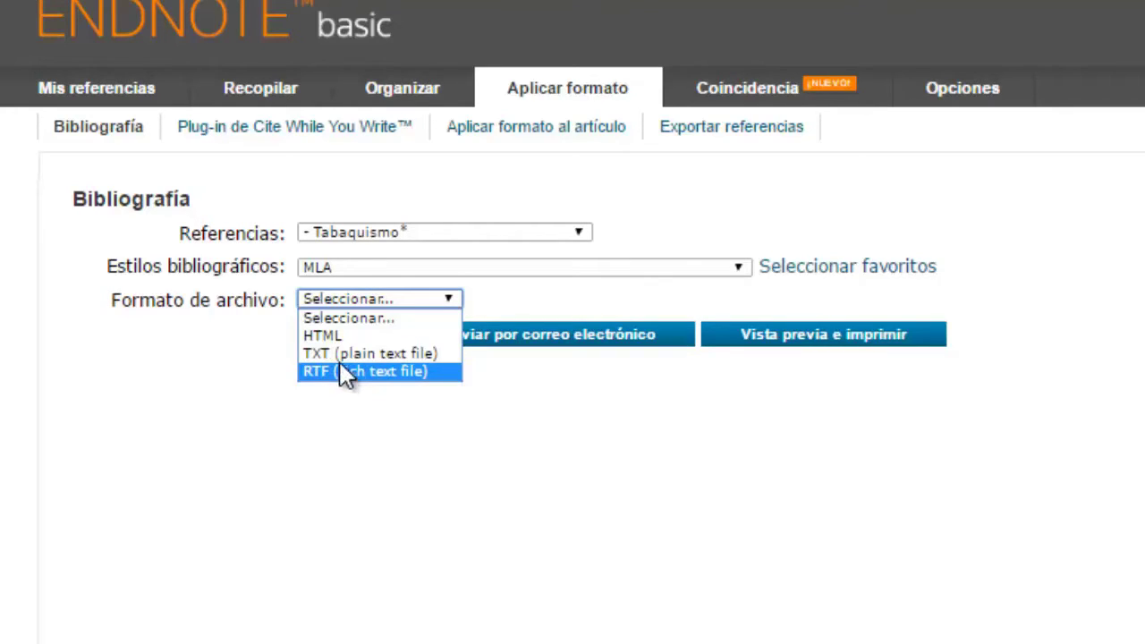
click(341, 356)
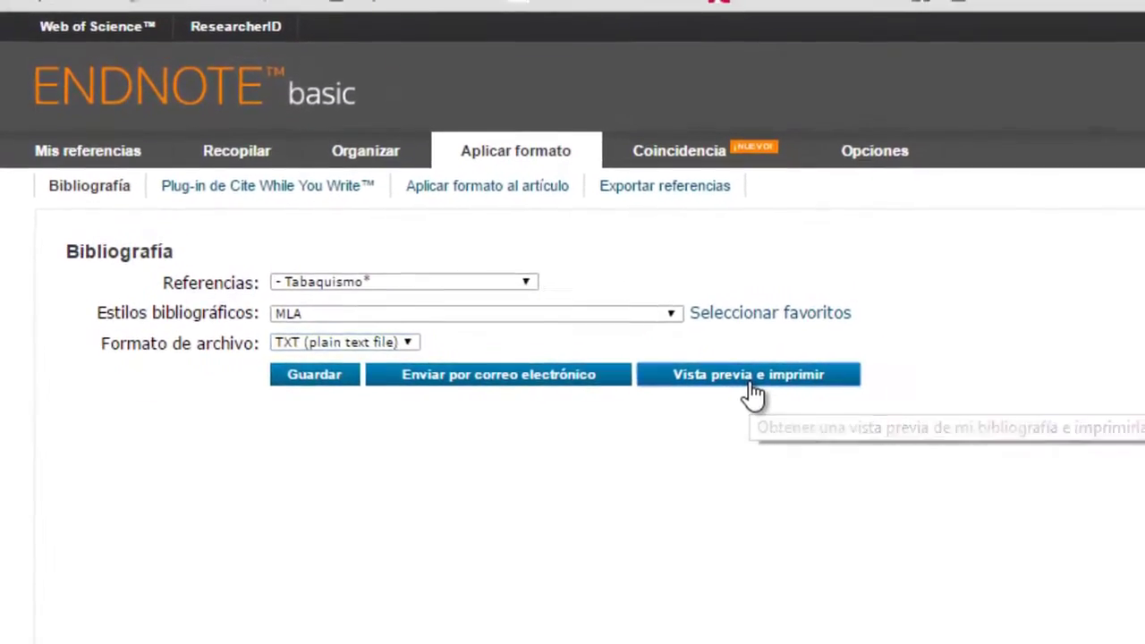
click(733, 399)
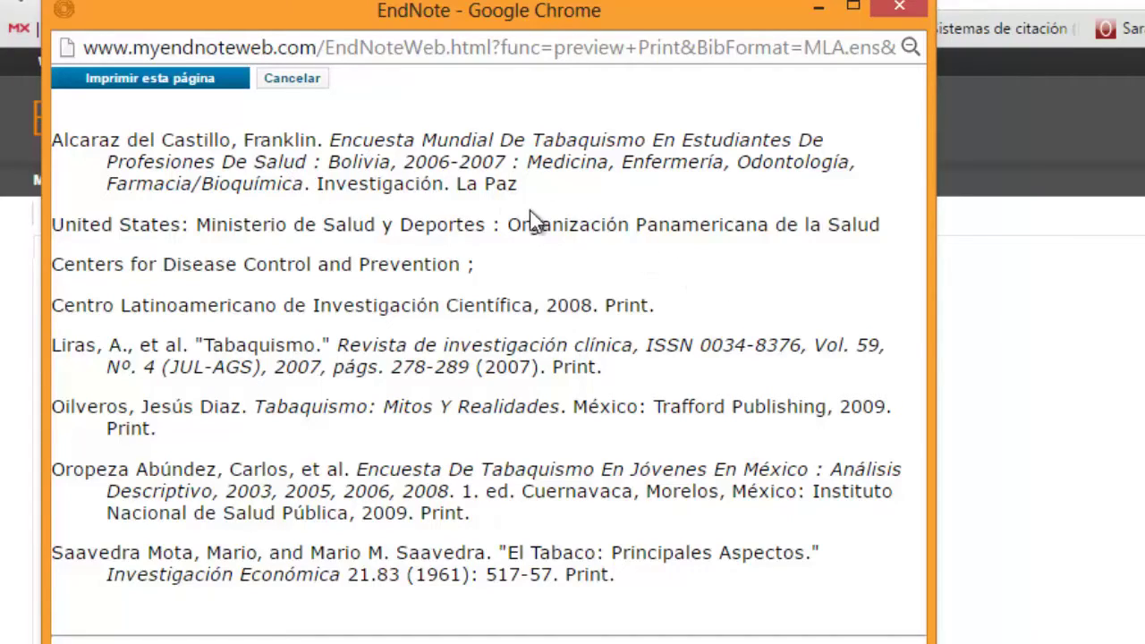
click(900, 9)
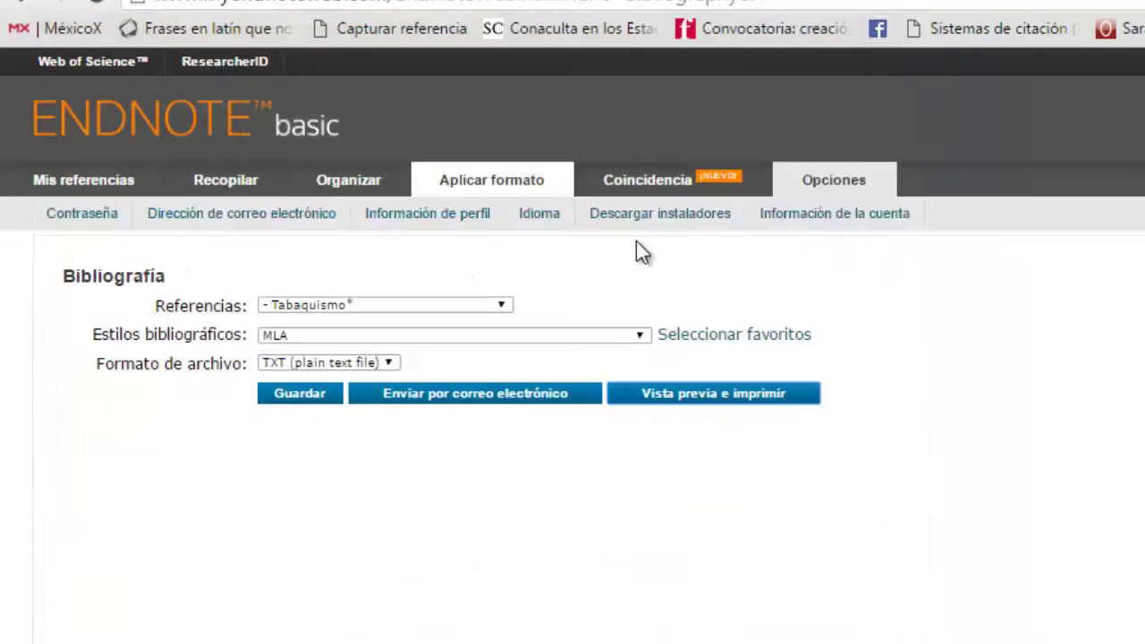
click(640, 337)
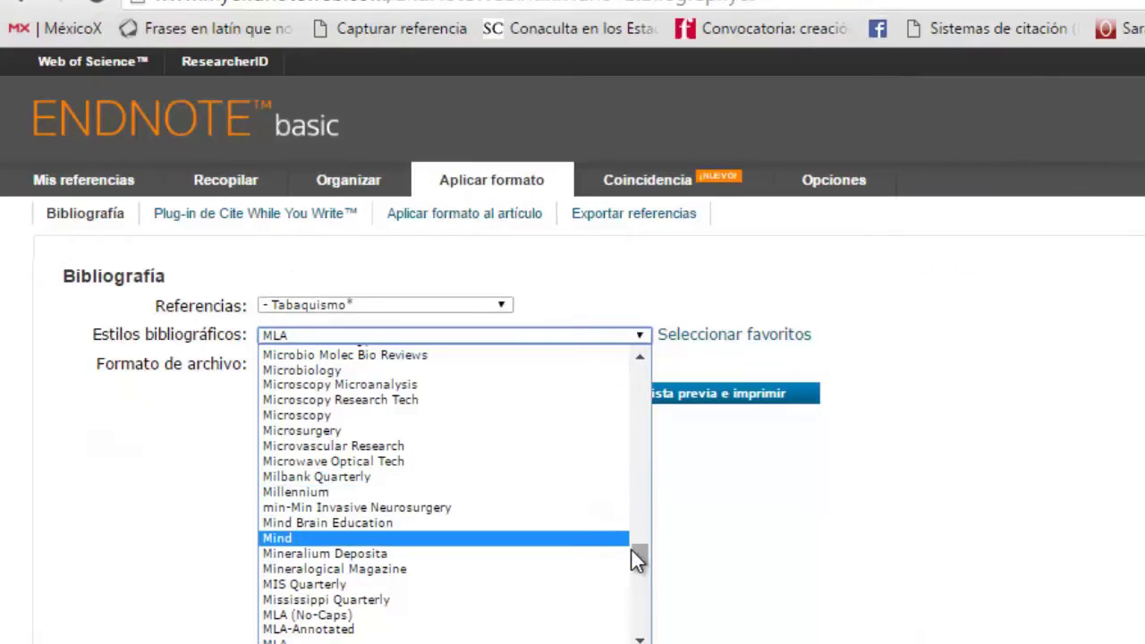
drag(636, 552, 668, 401)
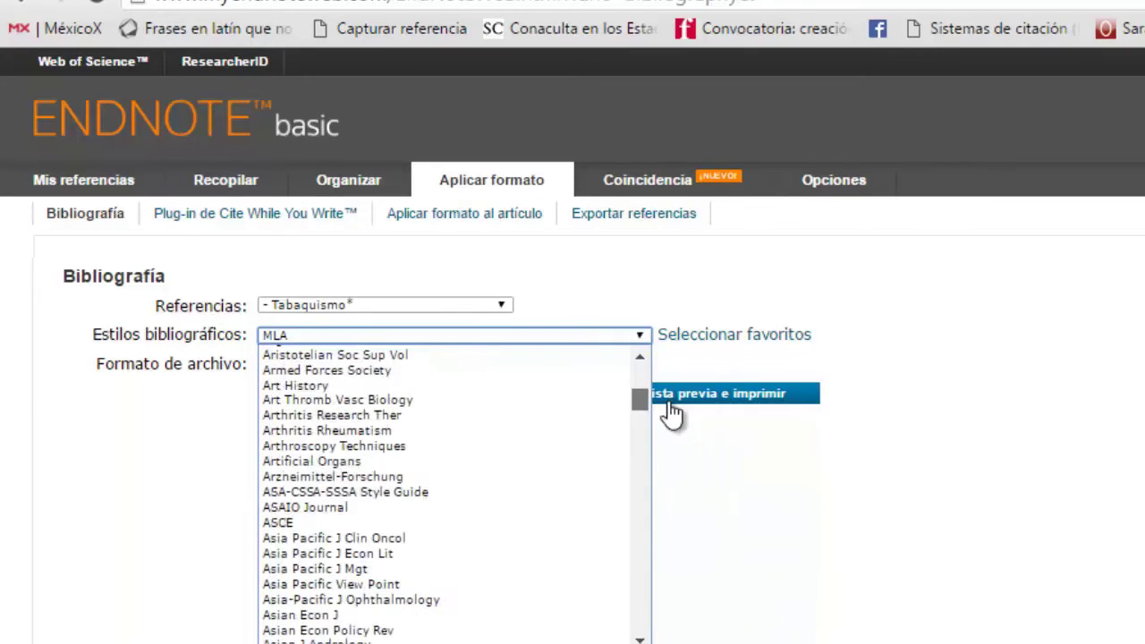
scroll(492, 475, down, 20)
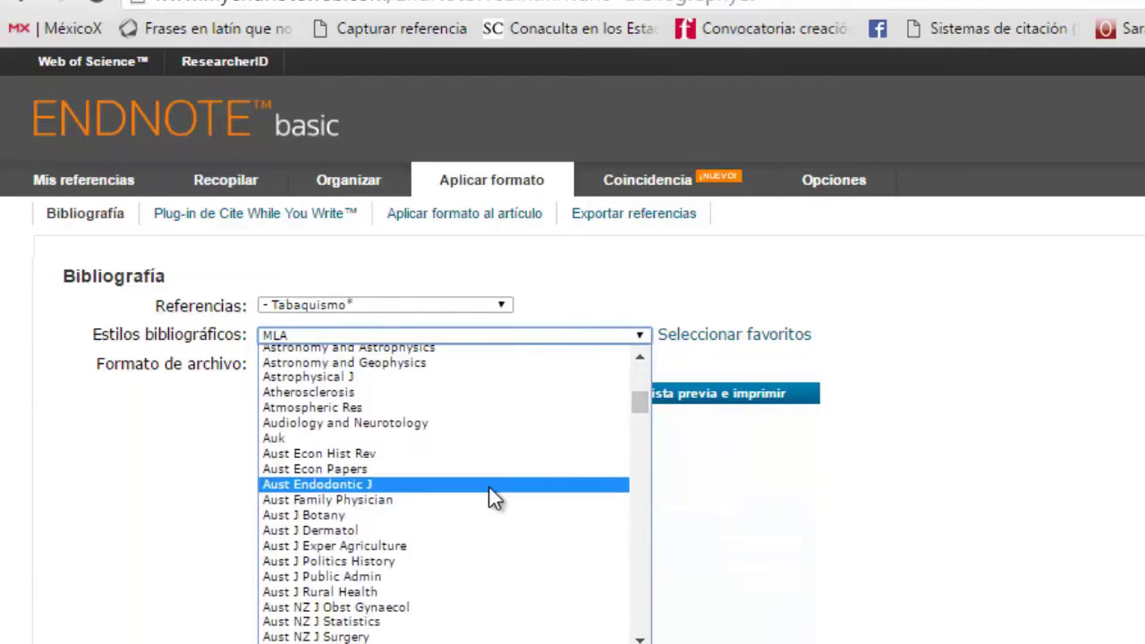
scroll(490, 488, up, 15)
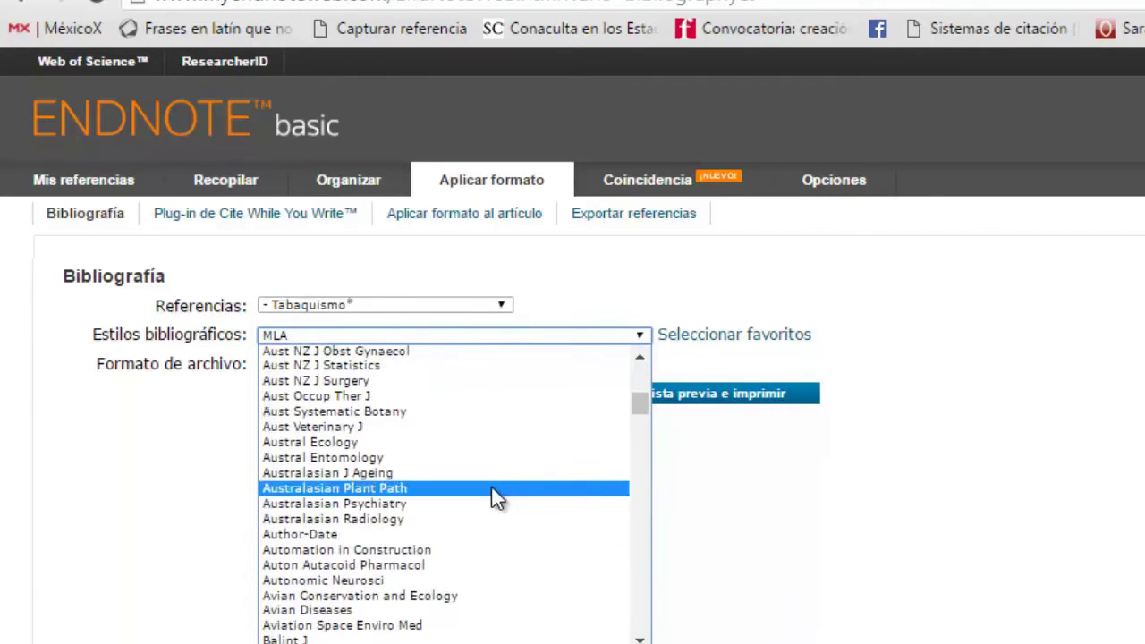
scroll(491, 487, up, 5)
scroll(494, 490, down, 11)
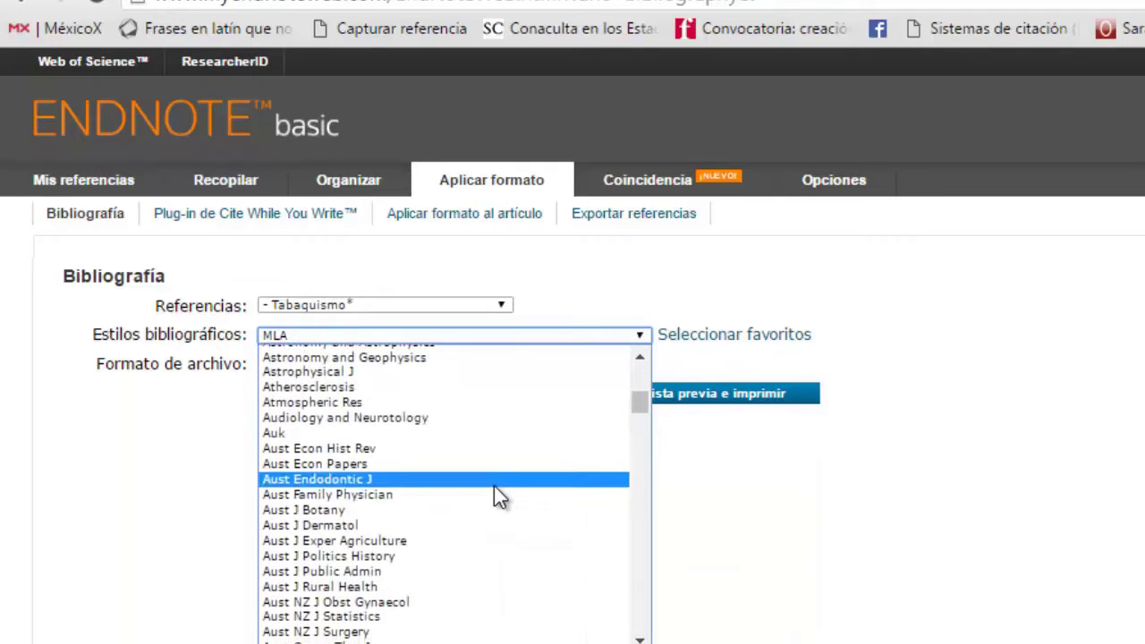
scroll(496, 490, up, 12)
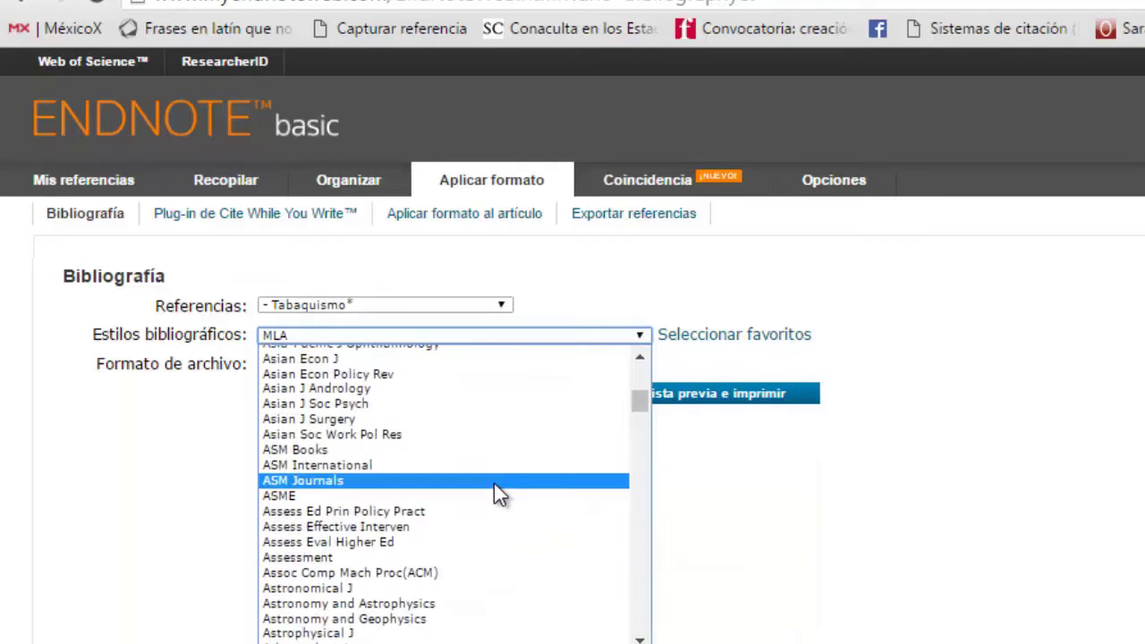
click(648, 359)
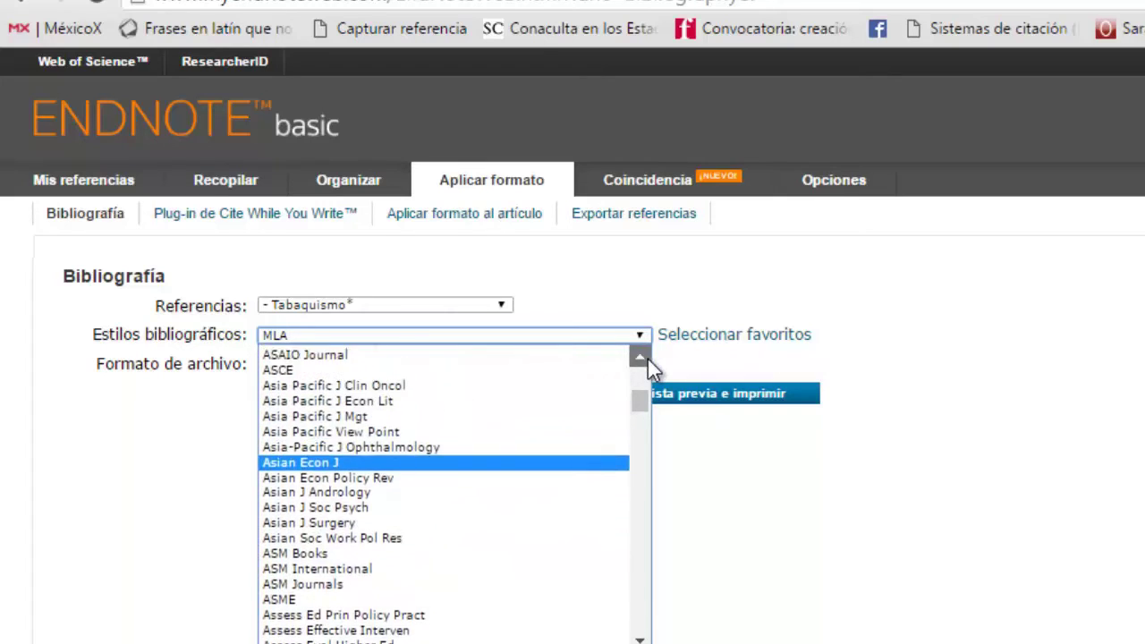
click(648, 359)
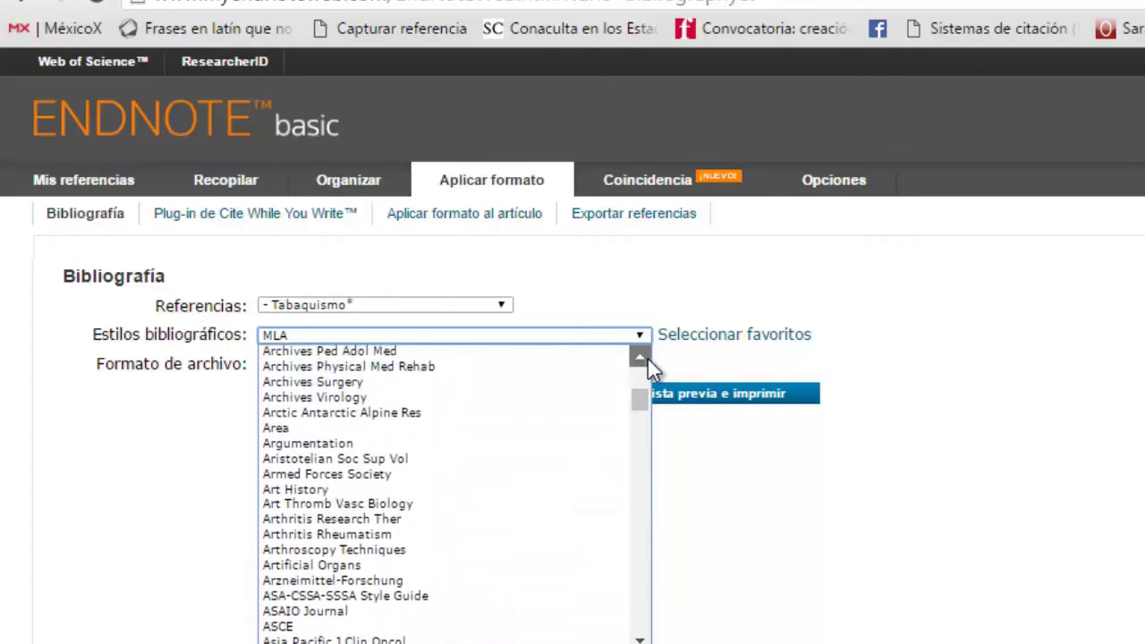
click(648, 359)
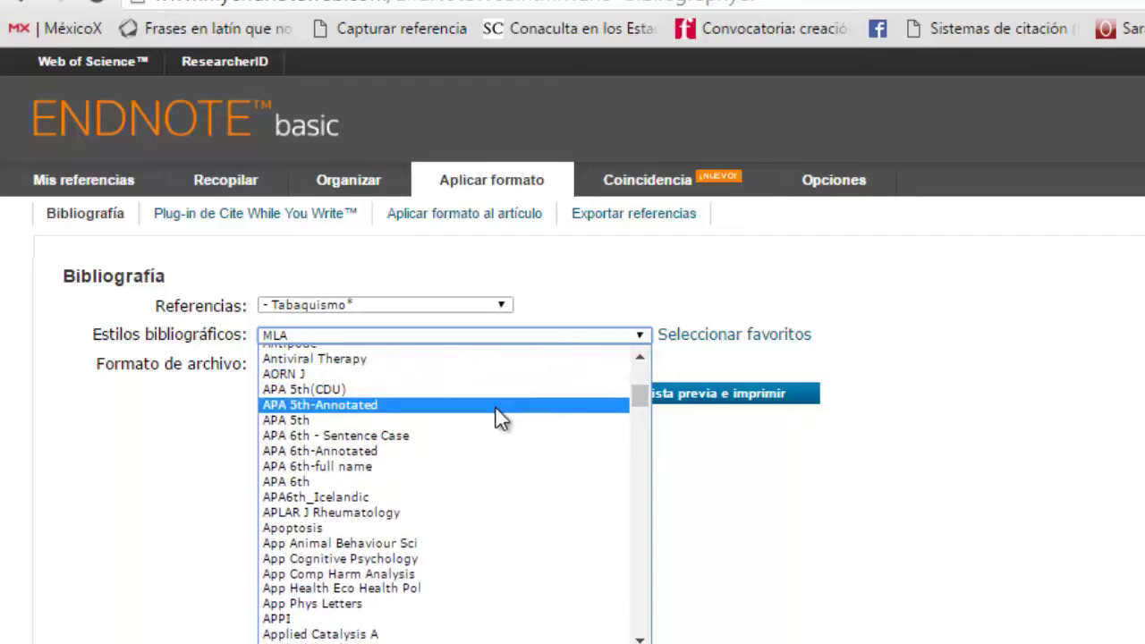
click(483, 484)
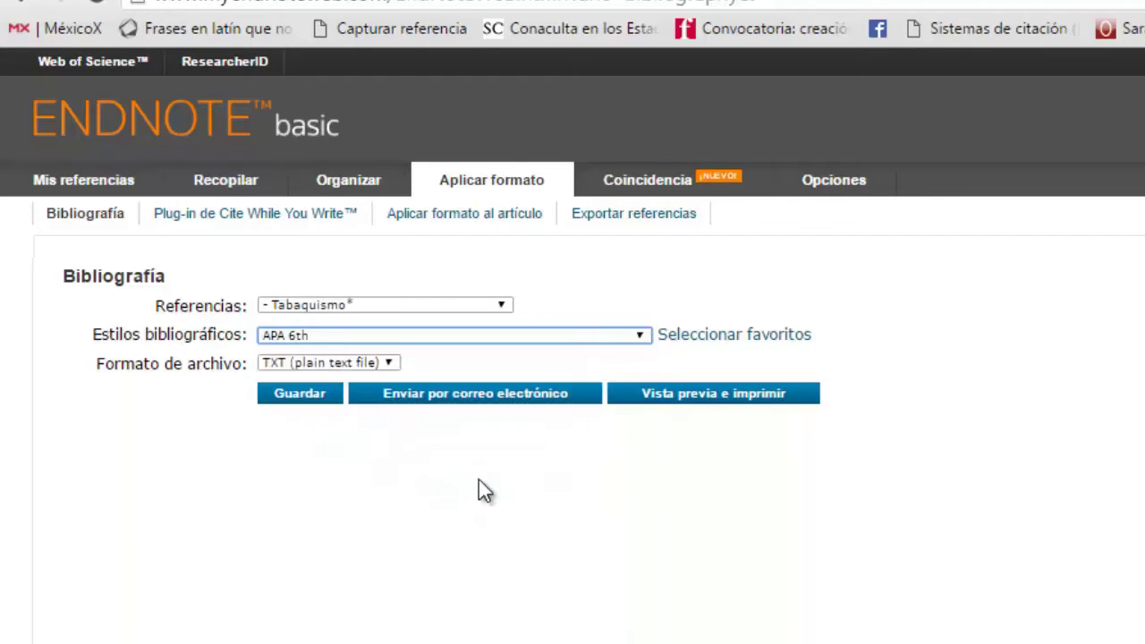
click(699, 407)
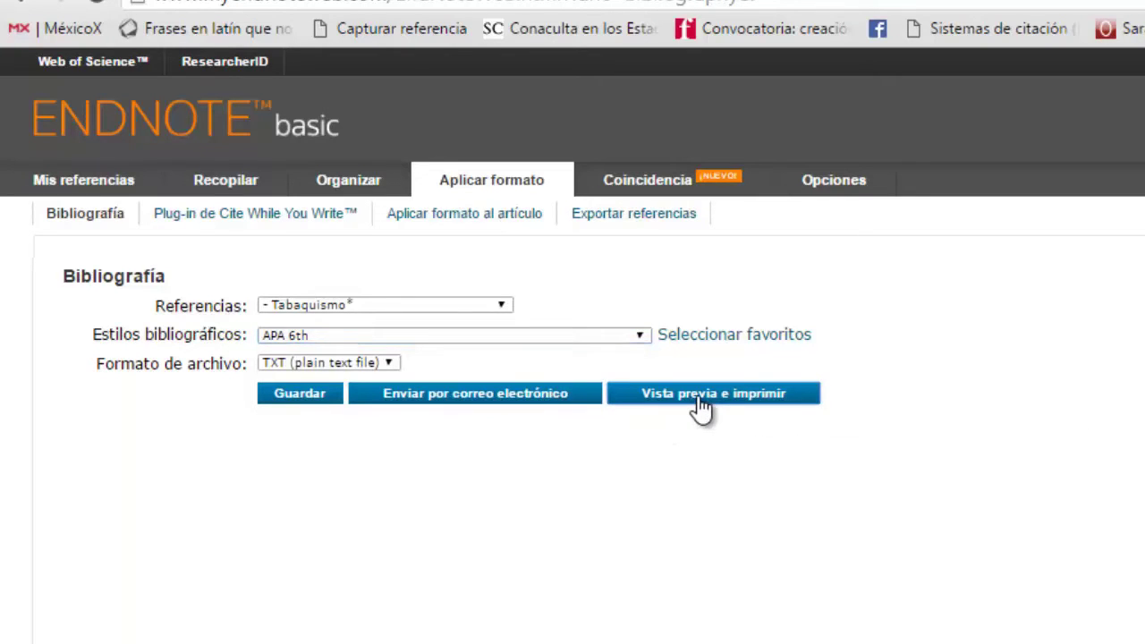
click(702, 407)
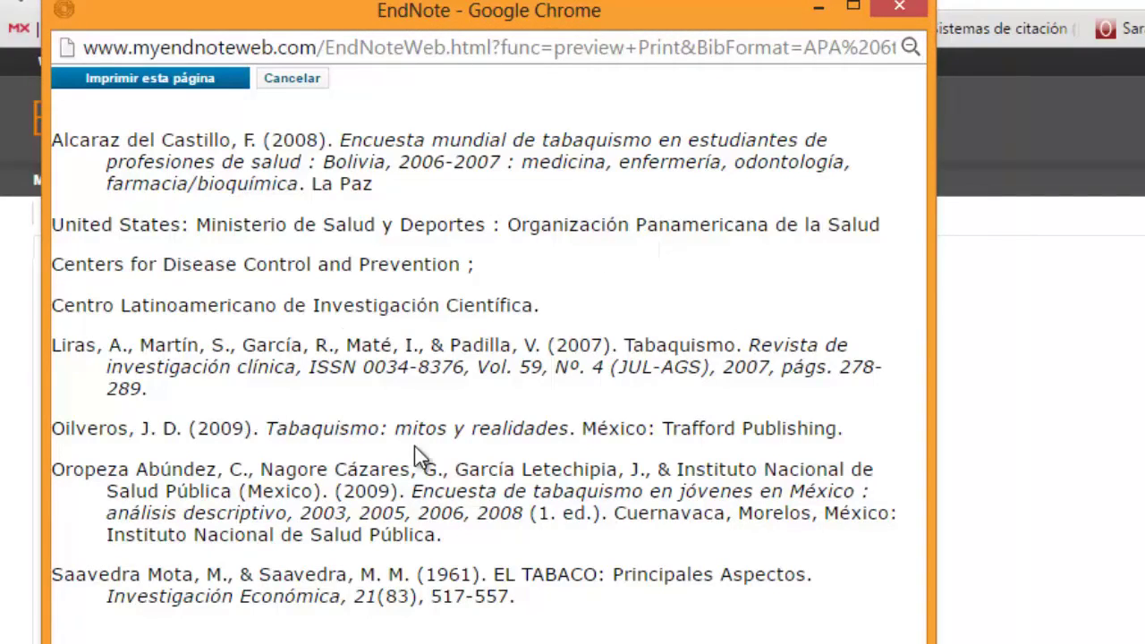
click(899, 9)
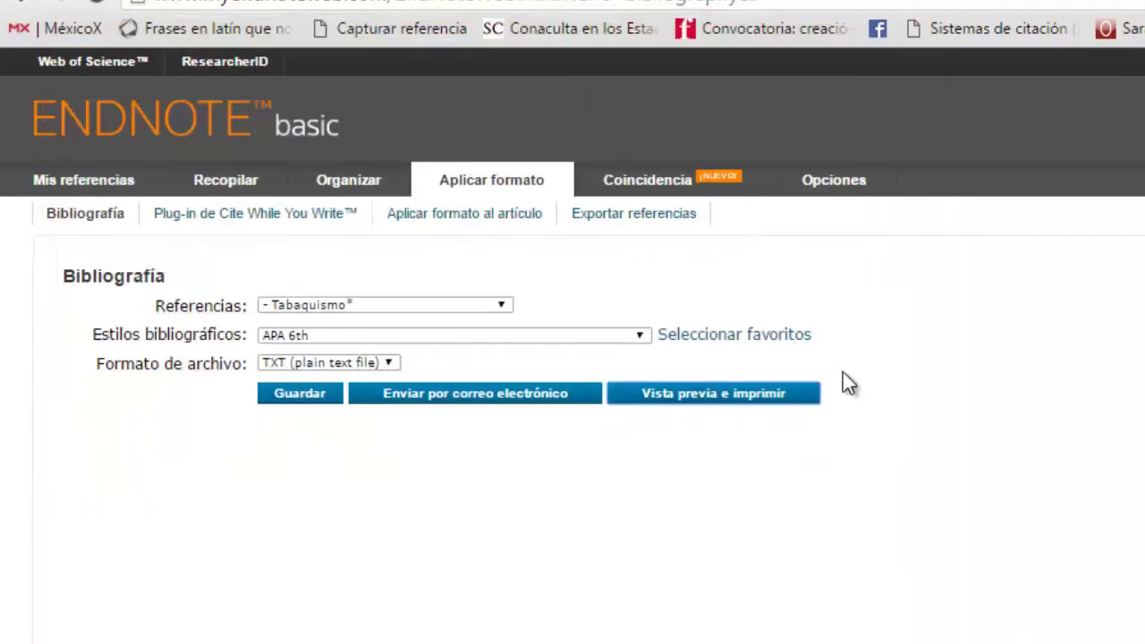
Step: Save the APA 6th Tabaquismo bibliography to the desktop as exportlist.txt
click(302, 404)
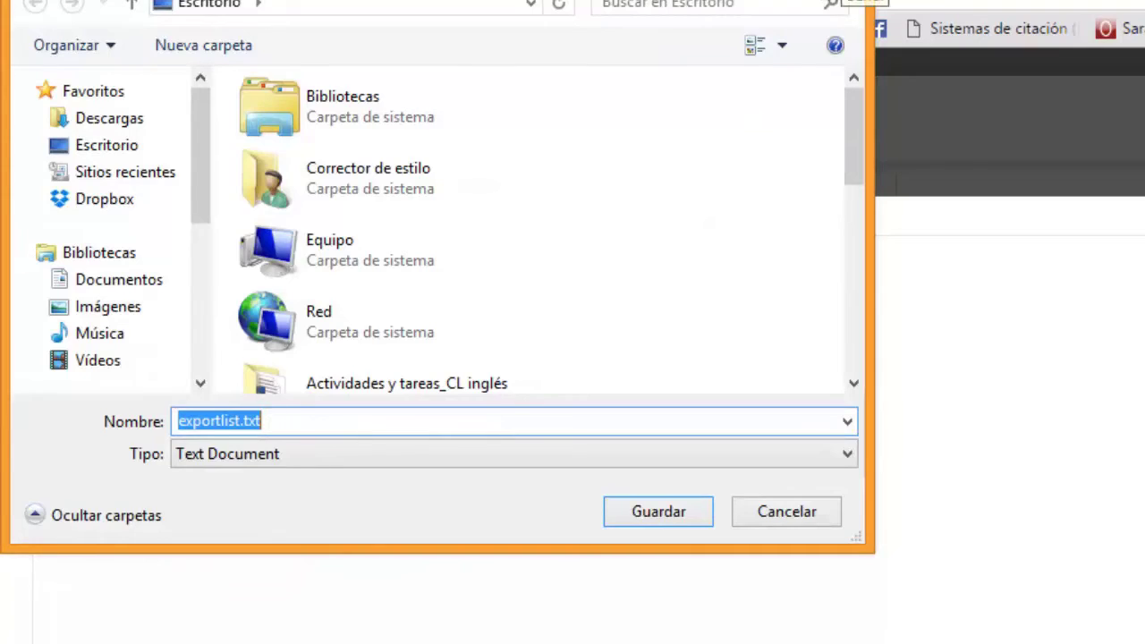
key(Return)
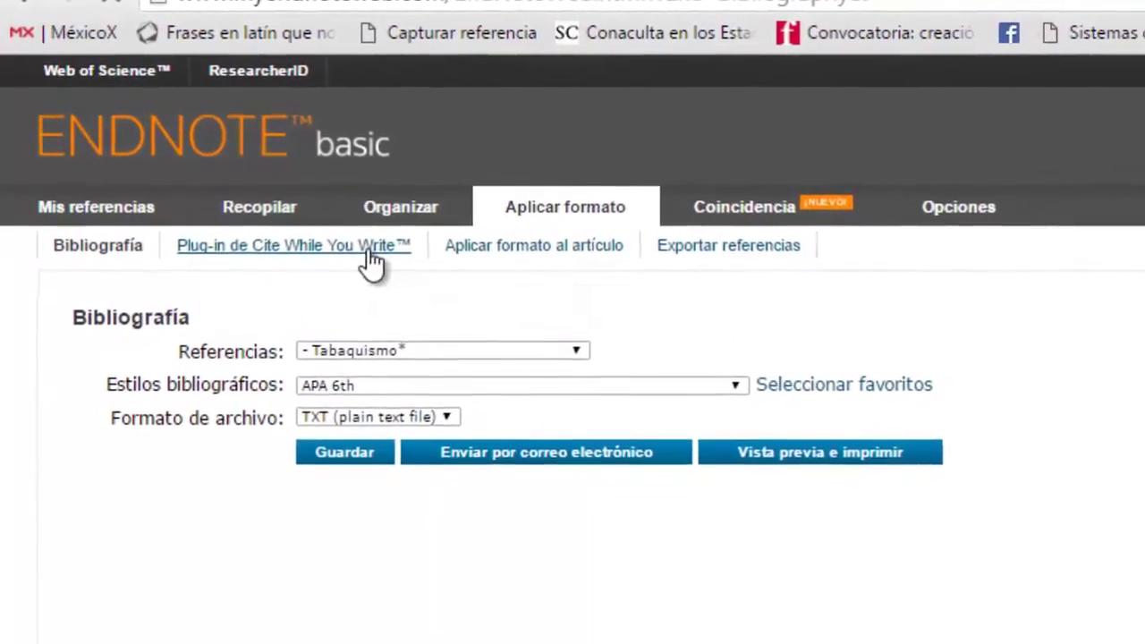
click(362, 244)
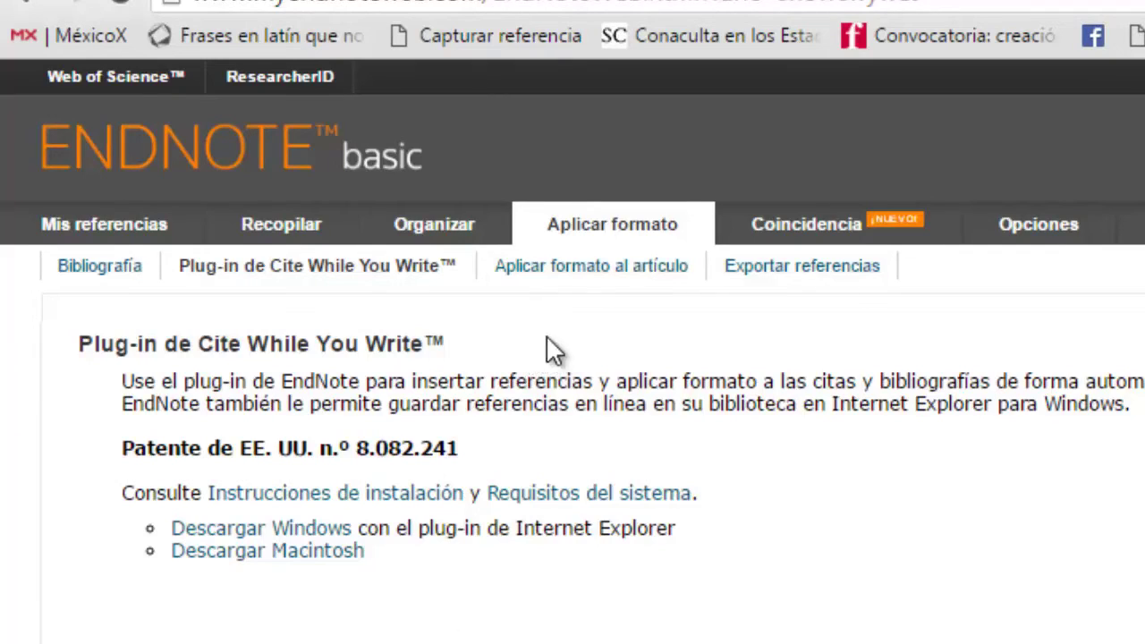
Step: Switch to the Aplicar formato al artículo page for formatting .rtf papers
click(592, 267)
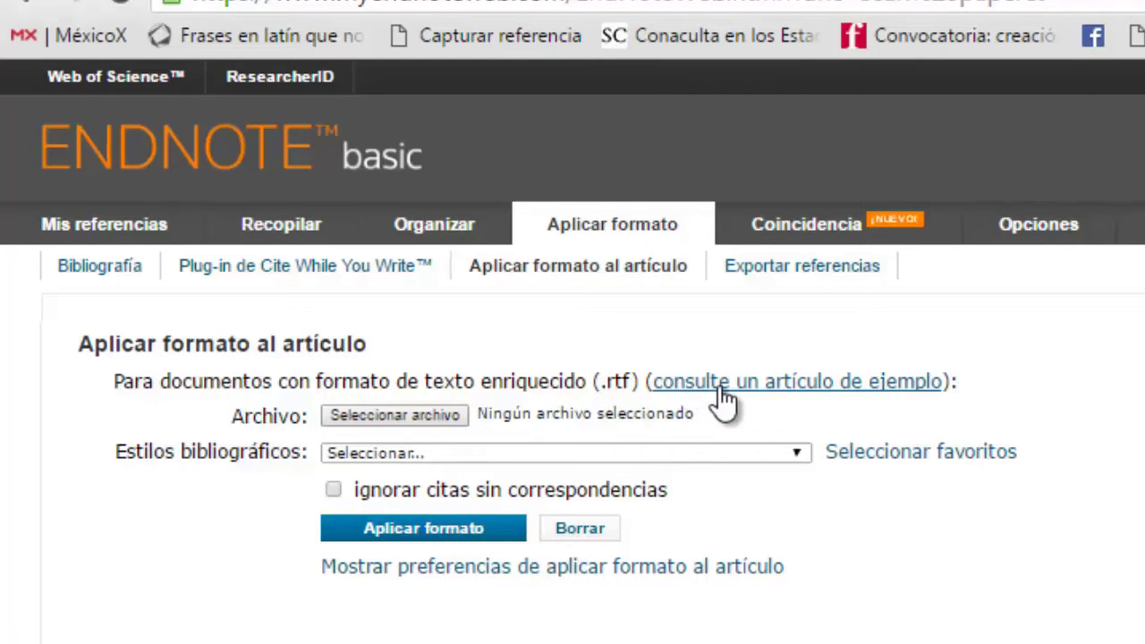
Step: Download the example paper and save it to the desktop as rich text, Paleo (2).rtf
click(769, 387)
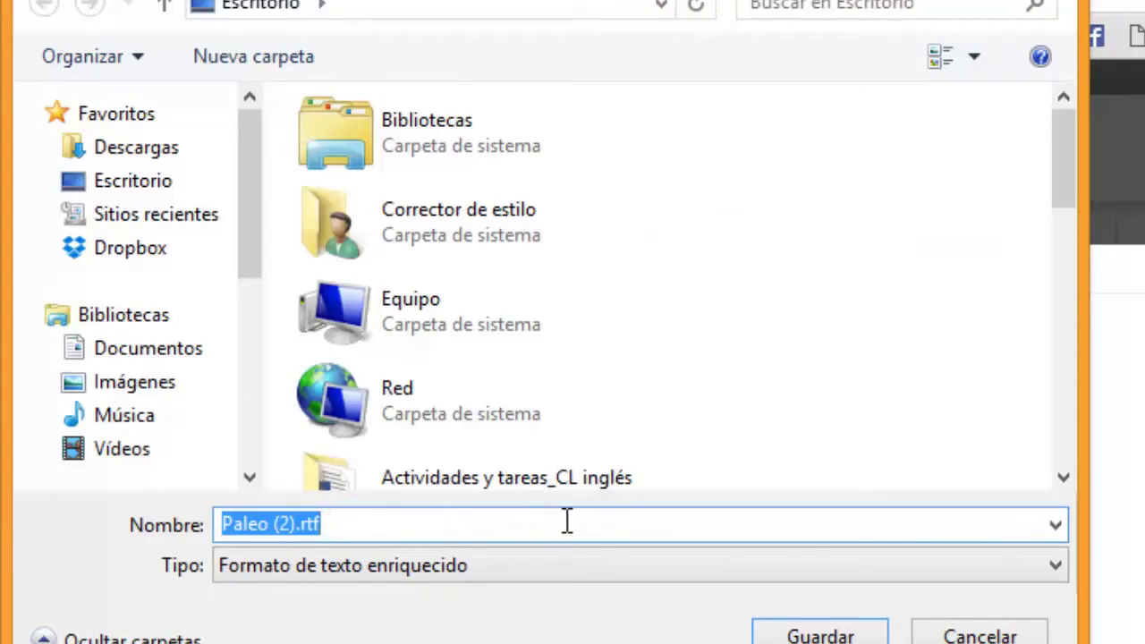
click(1060, 573)
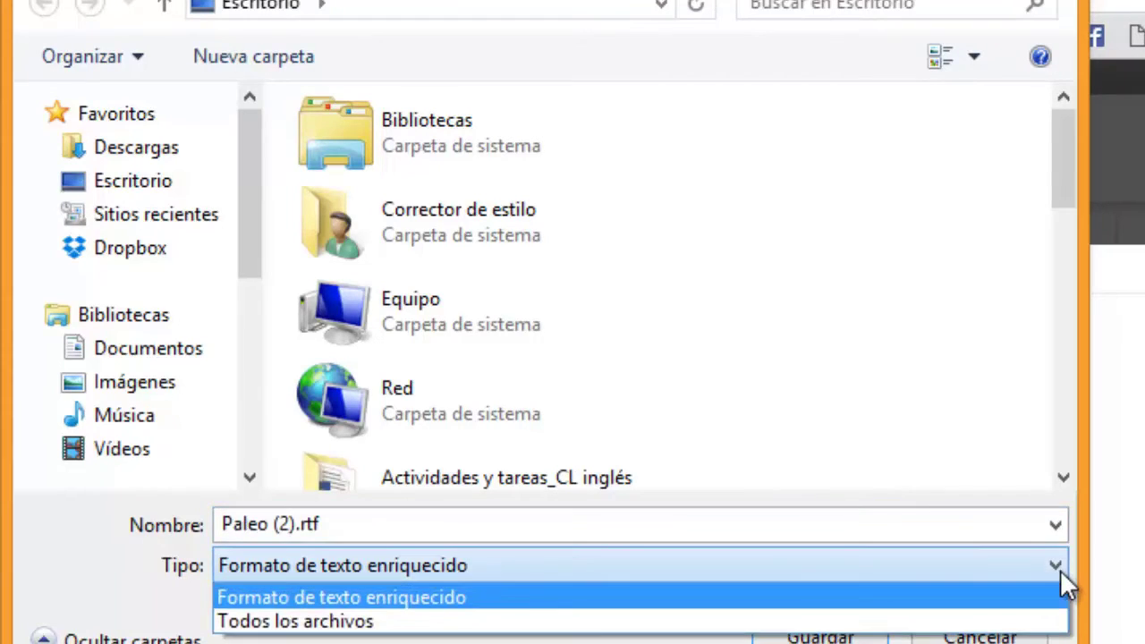
click(1060, 573)
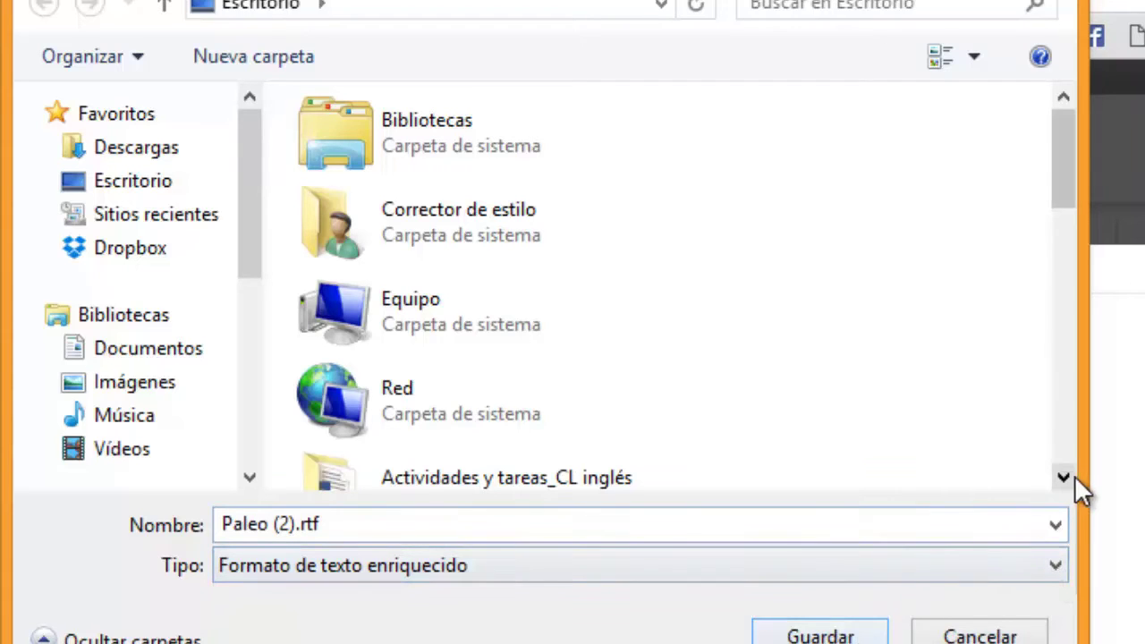
click(871, 626)
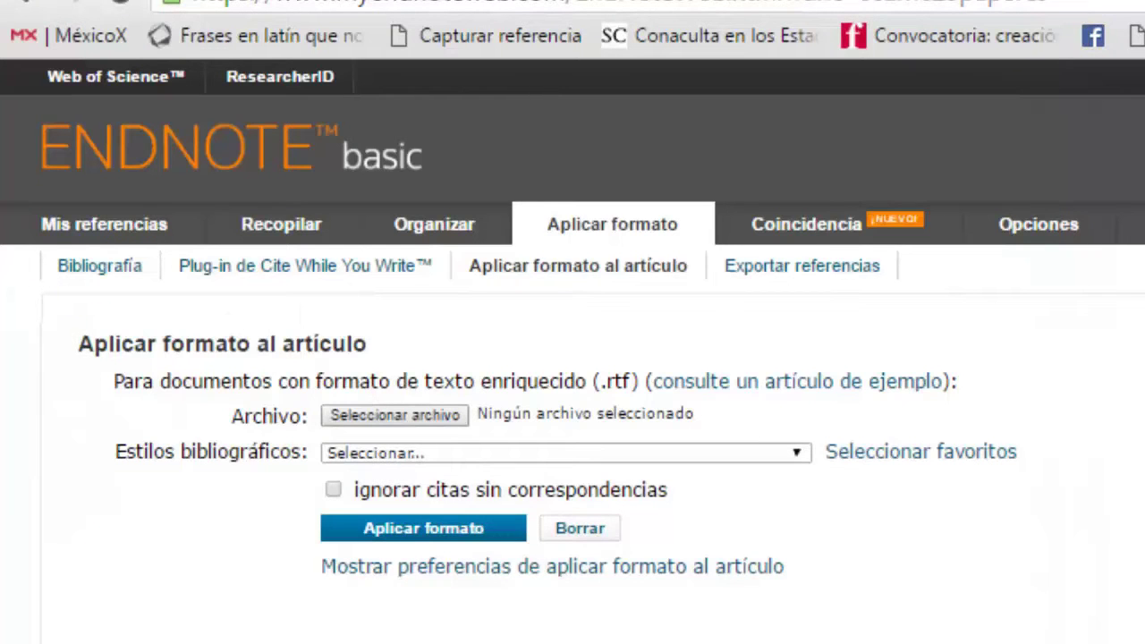
Step: Upload Paleo.rtf from the desktop as the paper to format
click(442, 418)
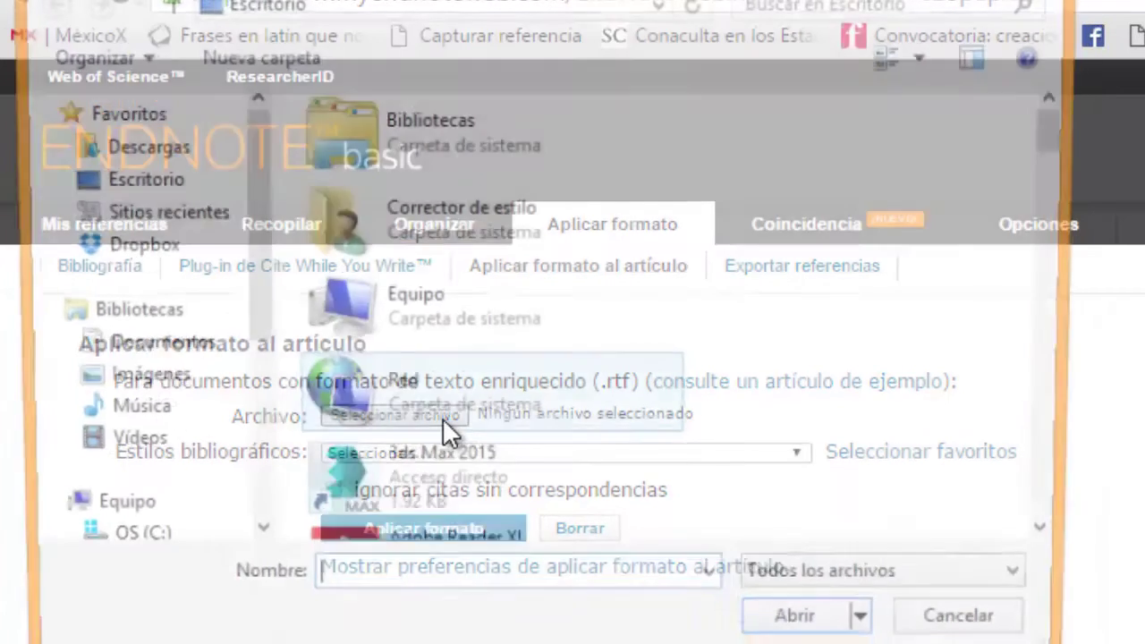
drag(1070, 141, 984, 469)
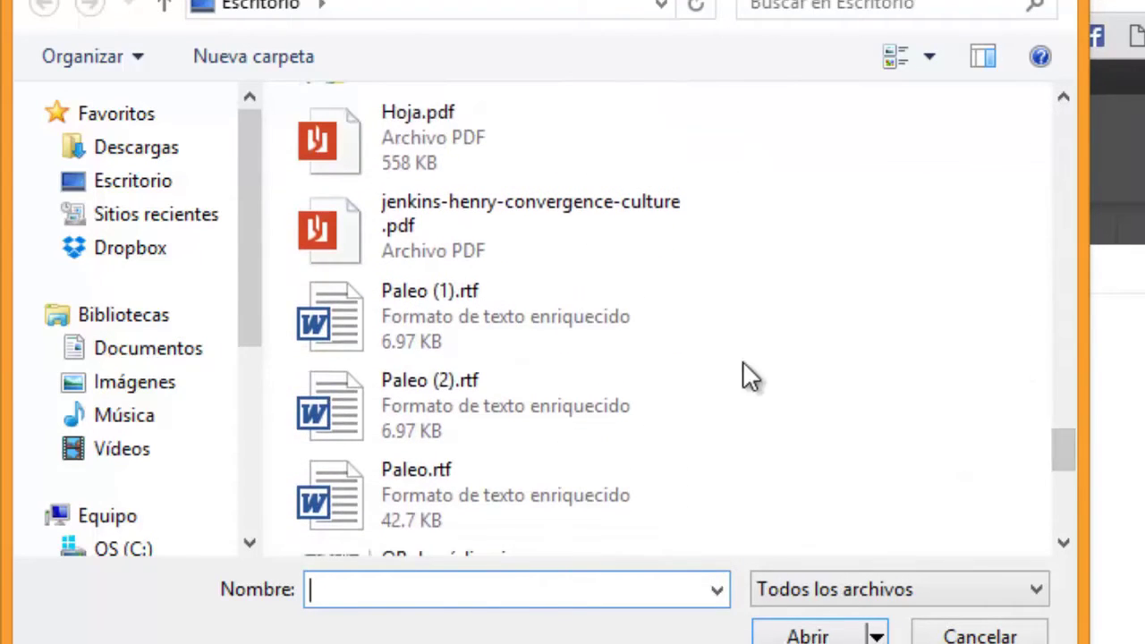
click(461, 483)
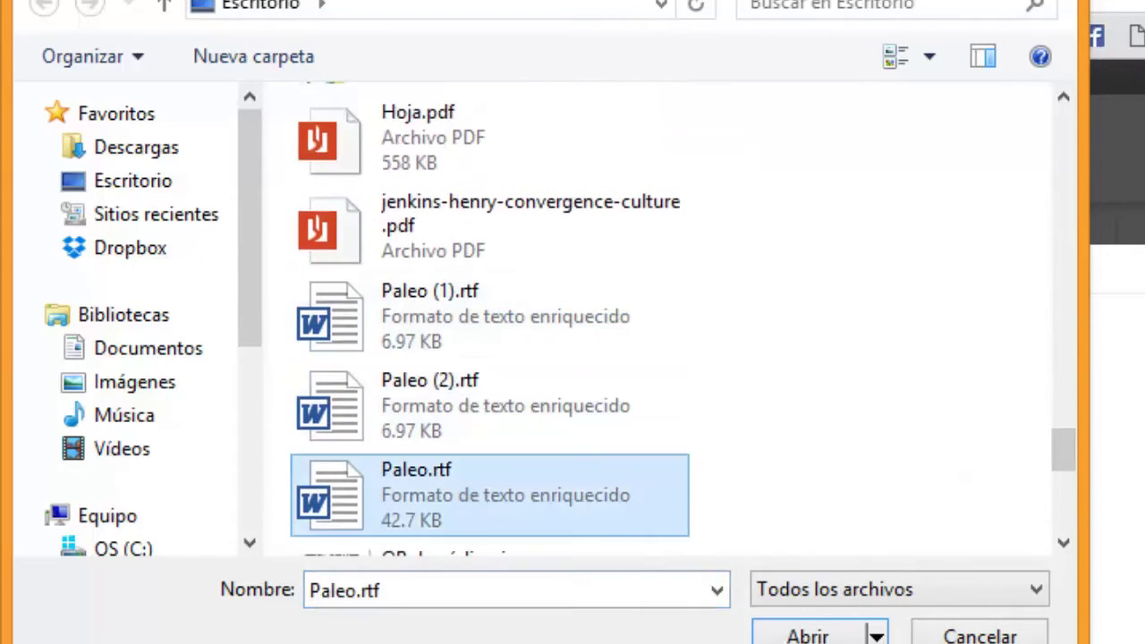
click(813, 635)
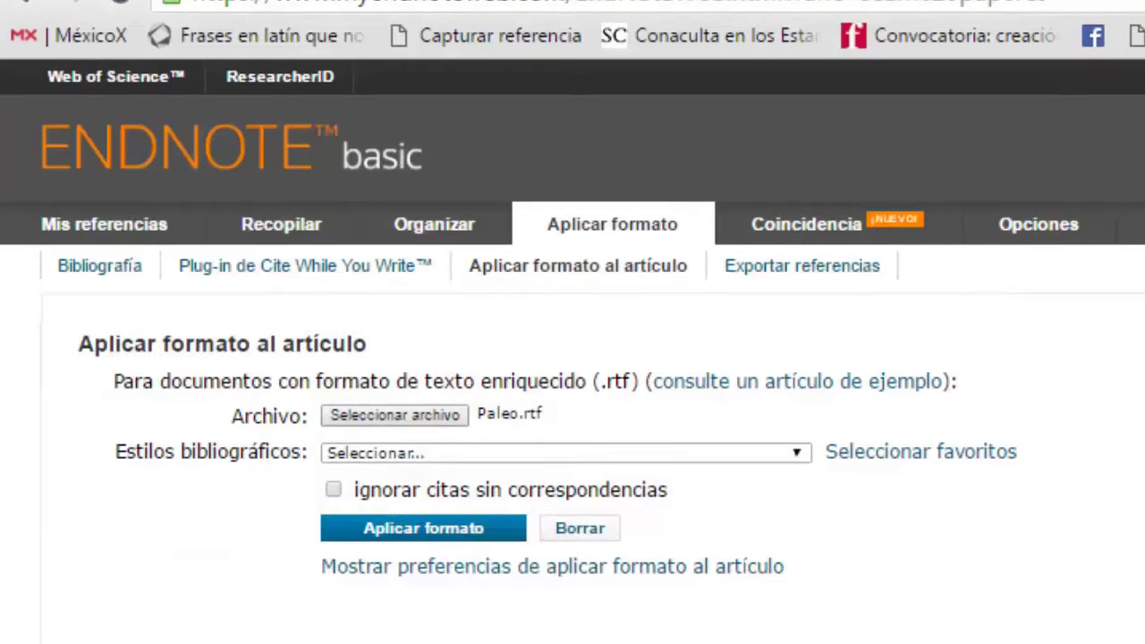
Step: Pick APA 6th from the bibliographic styles list for Paleo.rtf
click(799, 452)
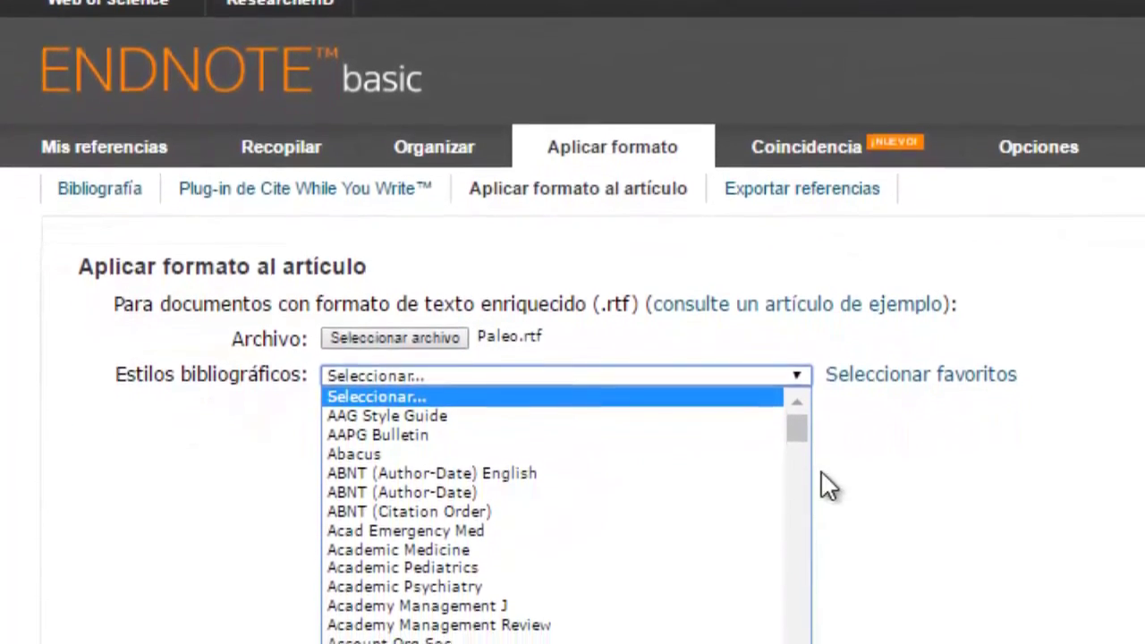
drag(798, 415, 798, 387)
scroll(745, 436, down, 15)
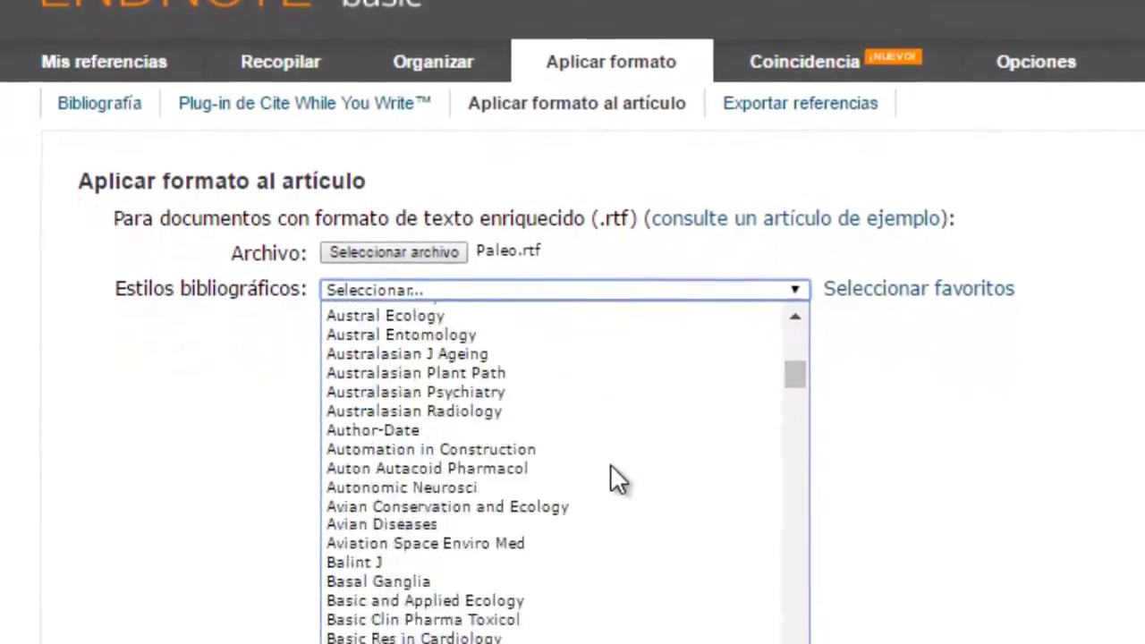
scroll(614, 452, up, 5)
click(793, 284)
click(790, 259)
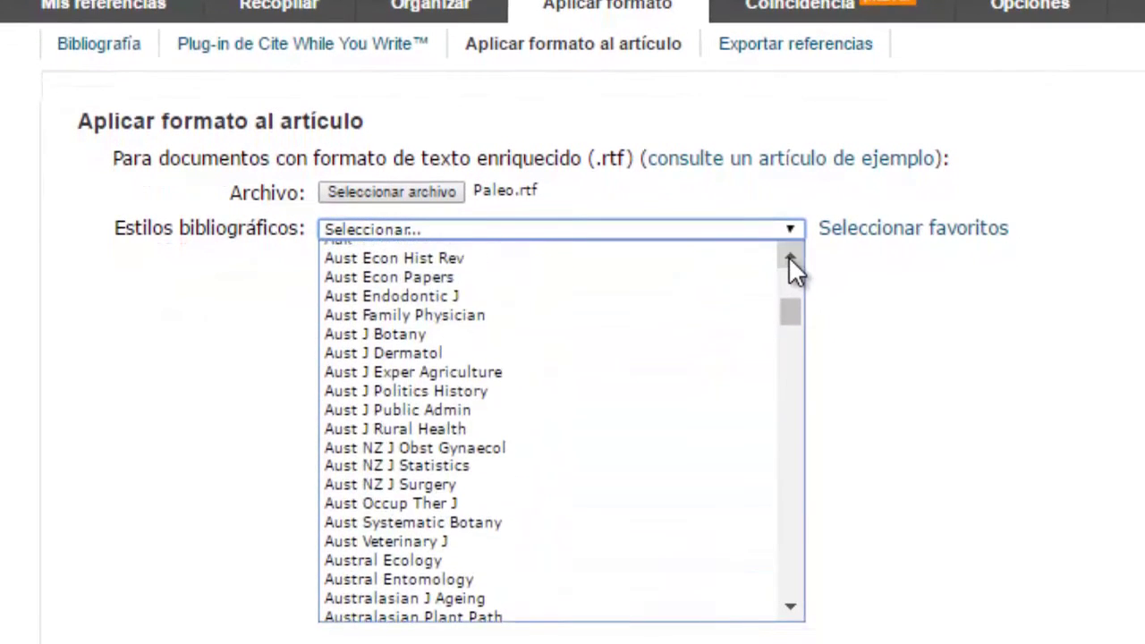
click(791, 259)
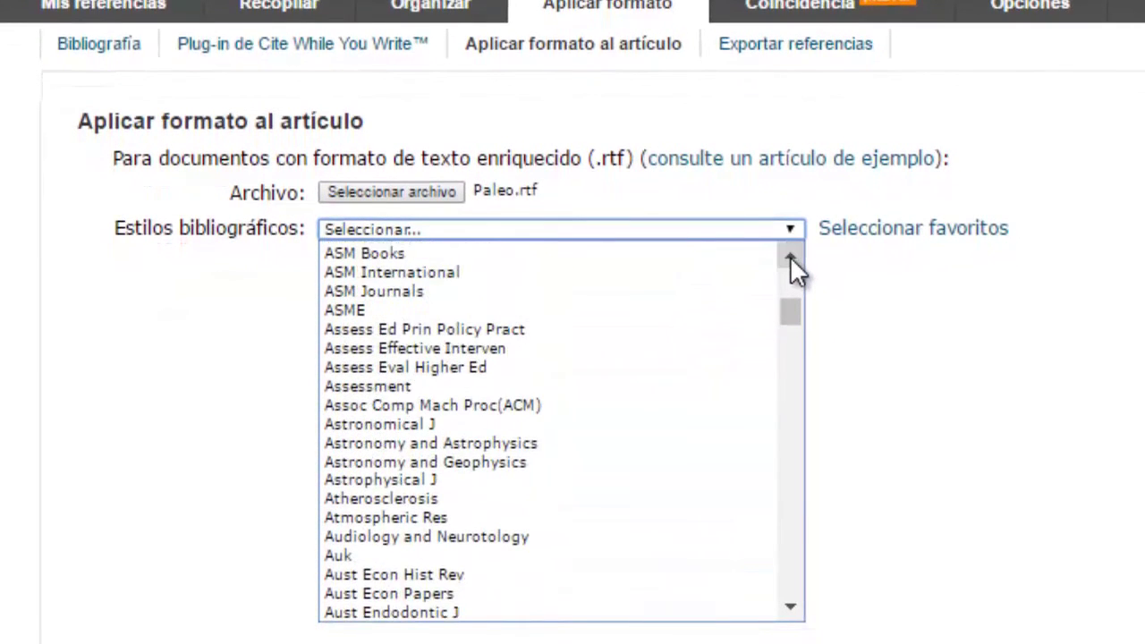
click(790, 258)
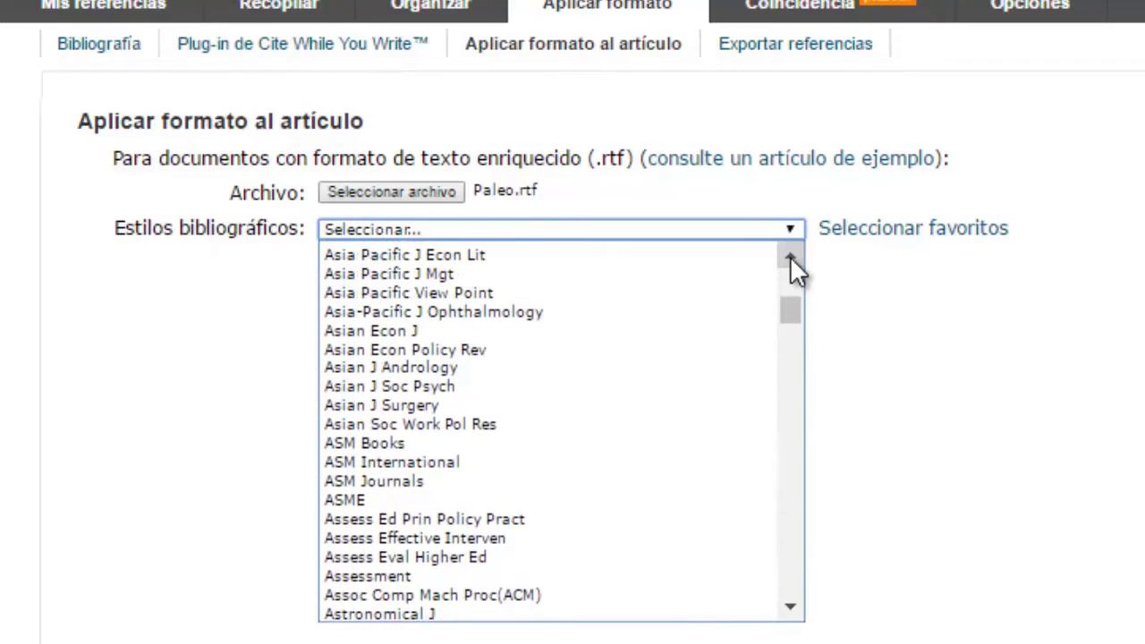
click(790, 257)
click(790, 257)
click(790, 258)
scroll(788, 378, up, 3)
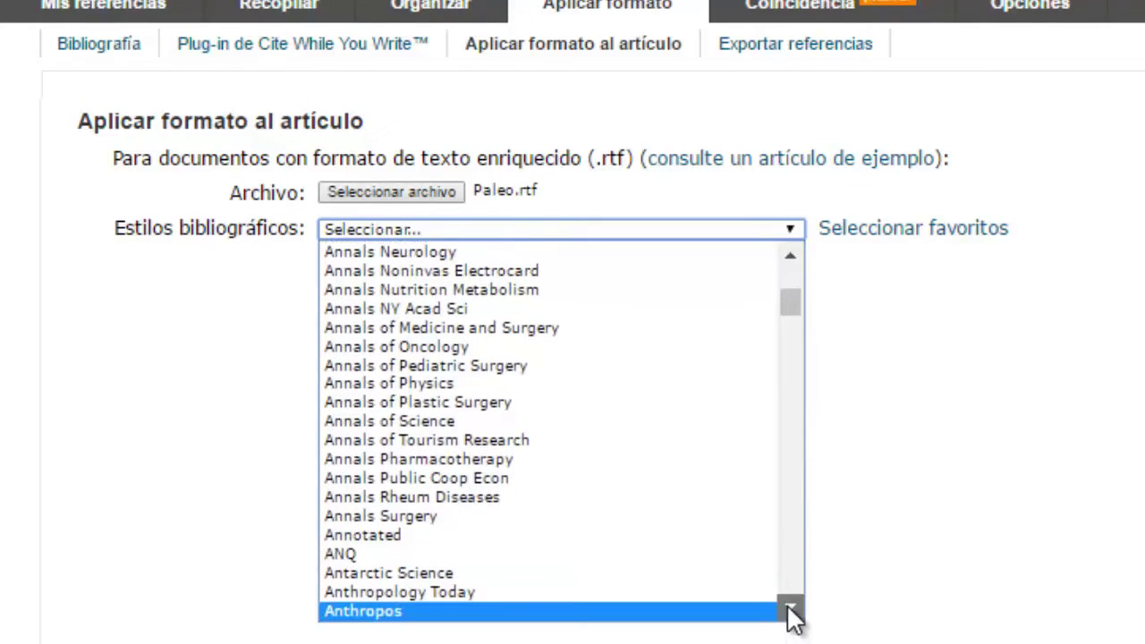
scroll(792, 612, down, 5)
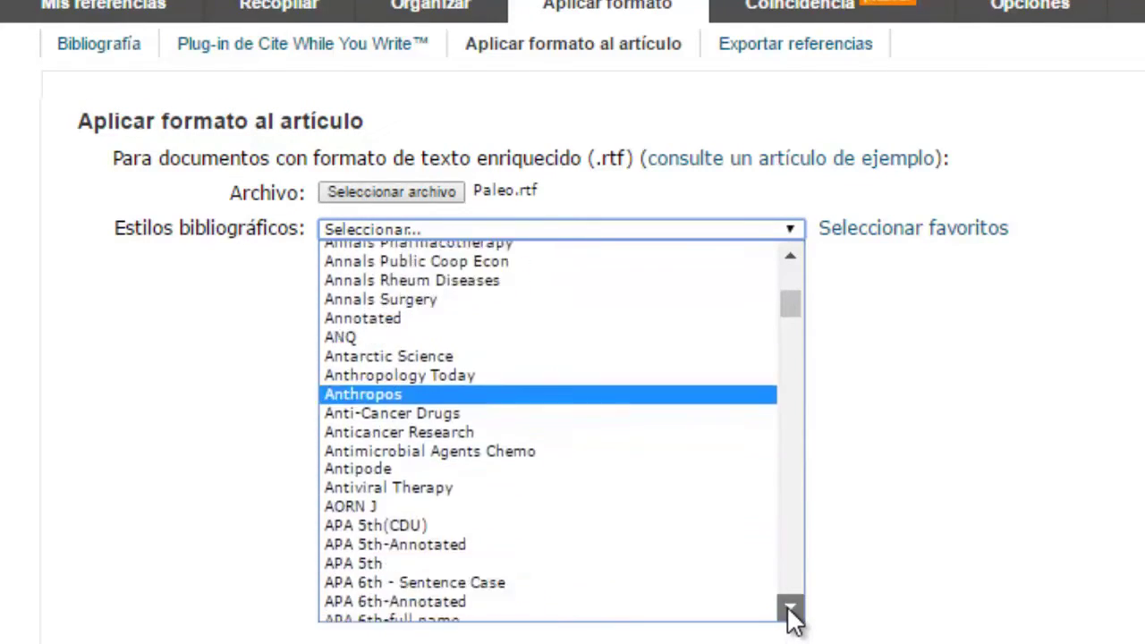
click(656, 412)
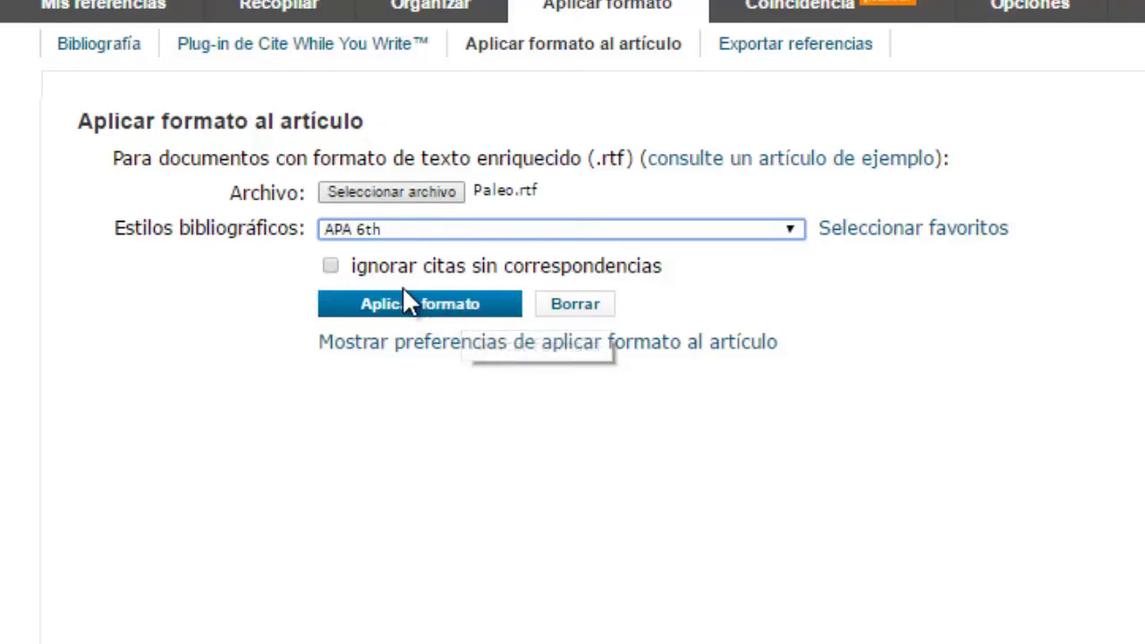
Step: Format Paleo.rtf, review its 0 matched and 8 unmatched citations, then clear the form
click(459, 303)
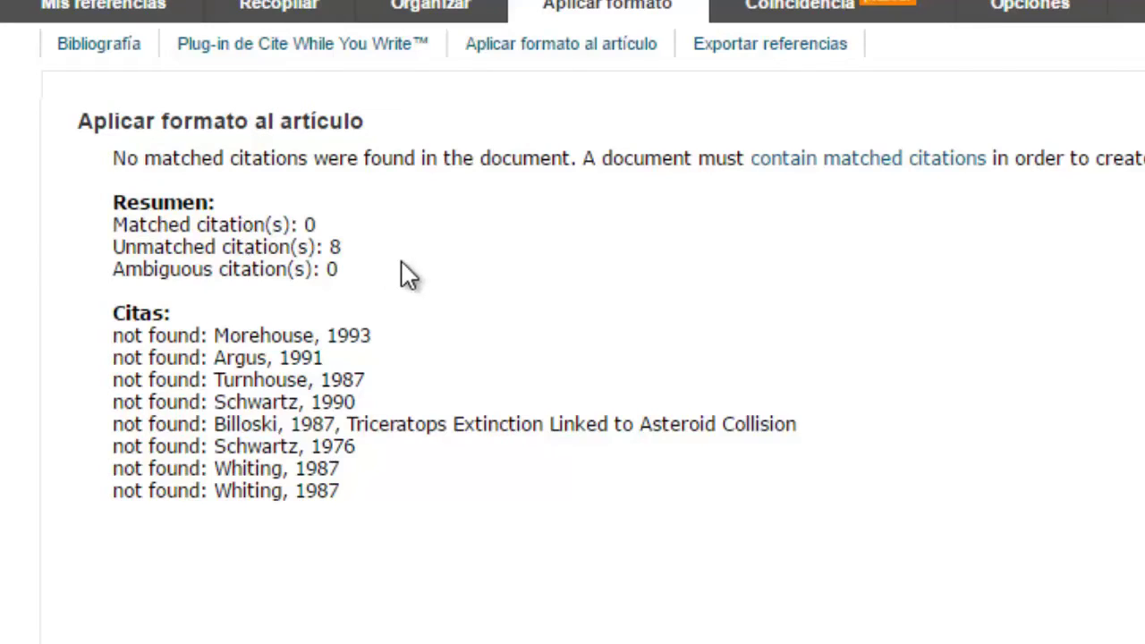
drag(358, 247, 108, 256)
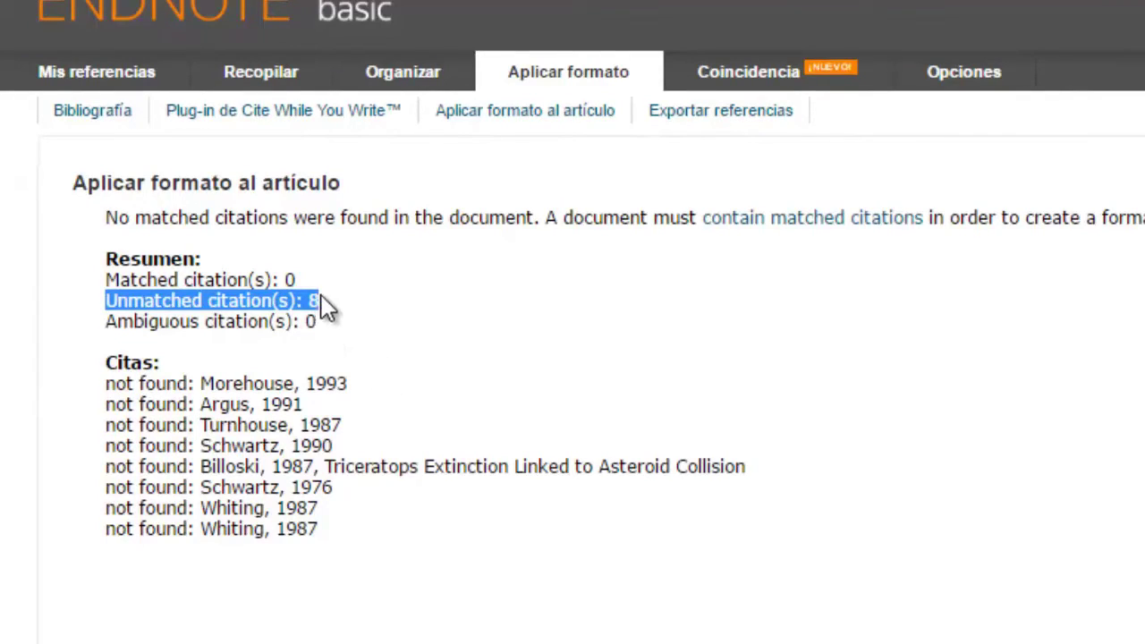
drag(103, 284, 317, 294)
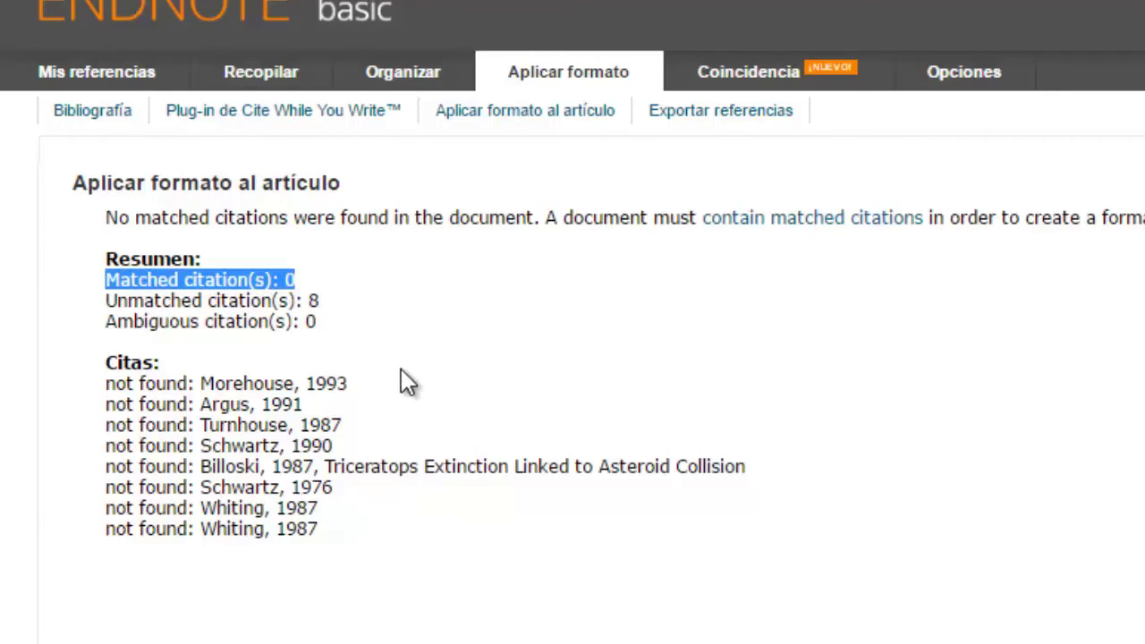
click(342, 347)
drag(318, 324, 111, 329)
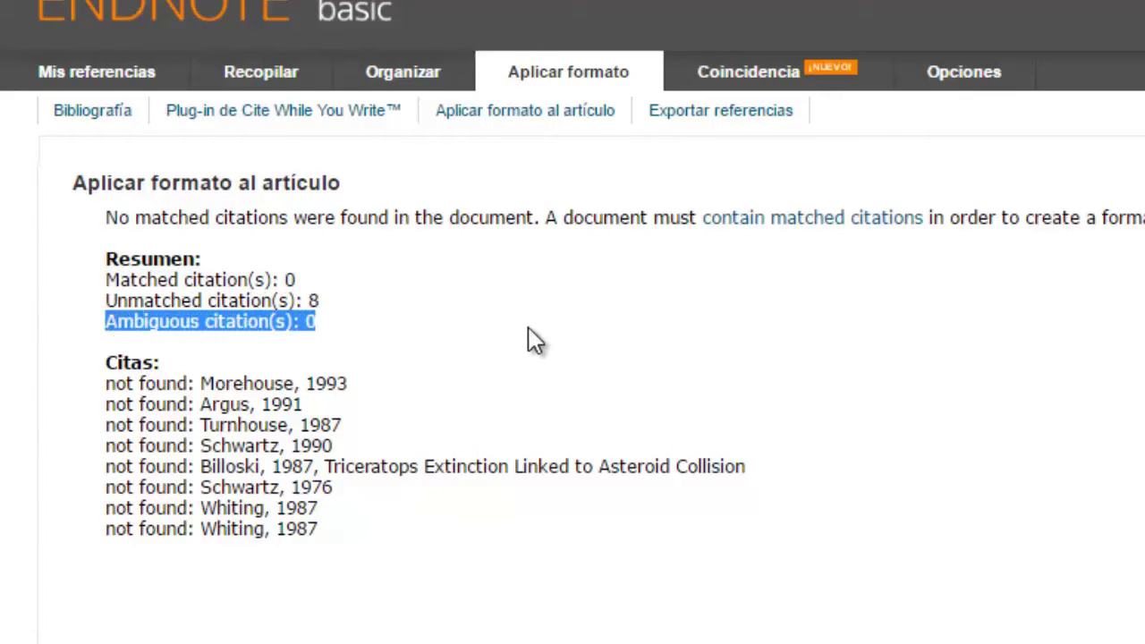
click(515, 113)
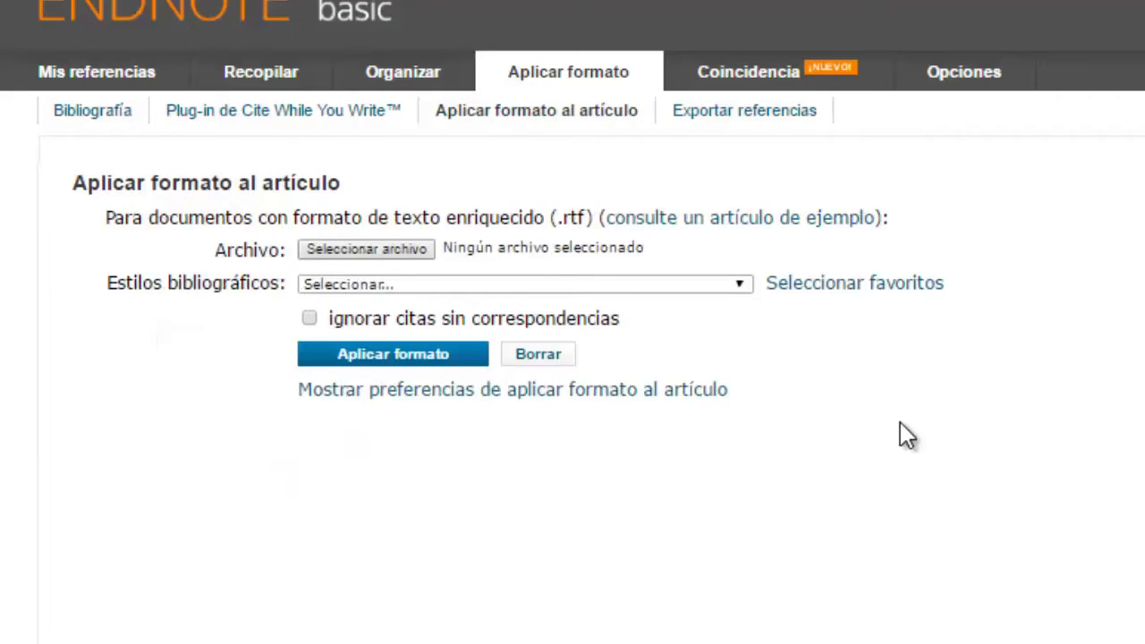
Step: Set up the reference export for the '- Tabaquismo' group in EndNote Export style
click(778, 130)
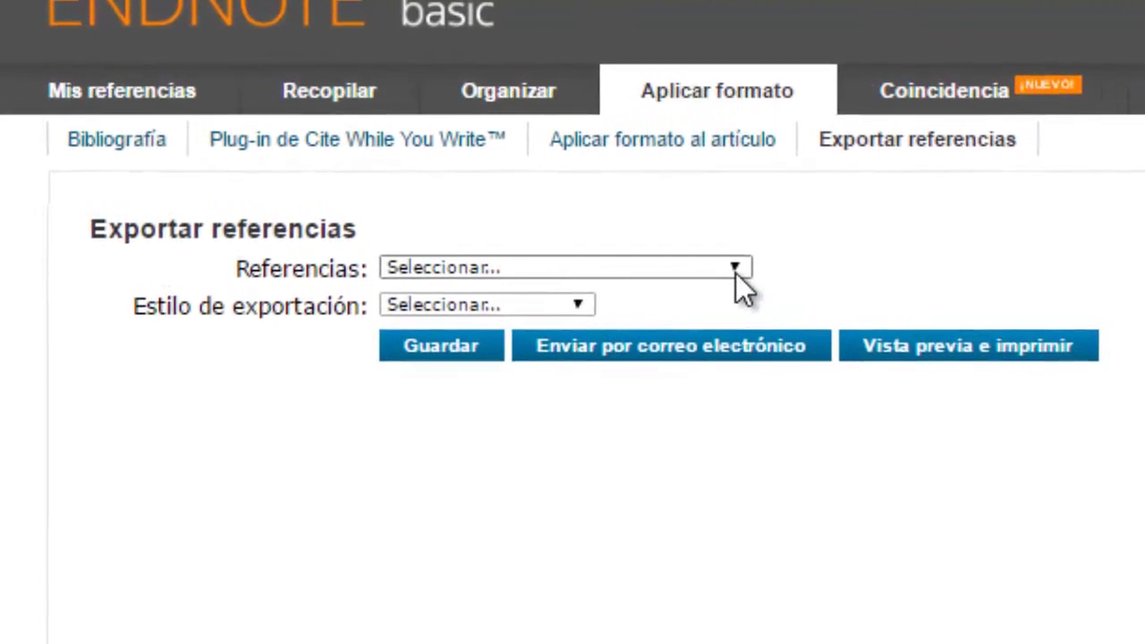
click(736, 270)
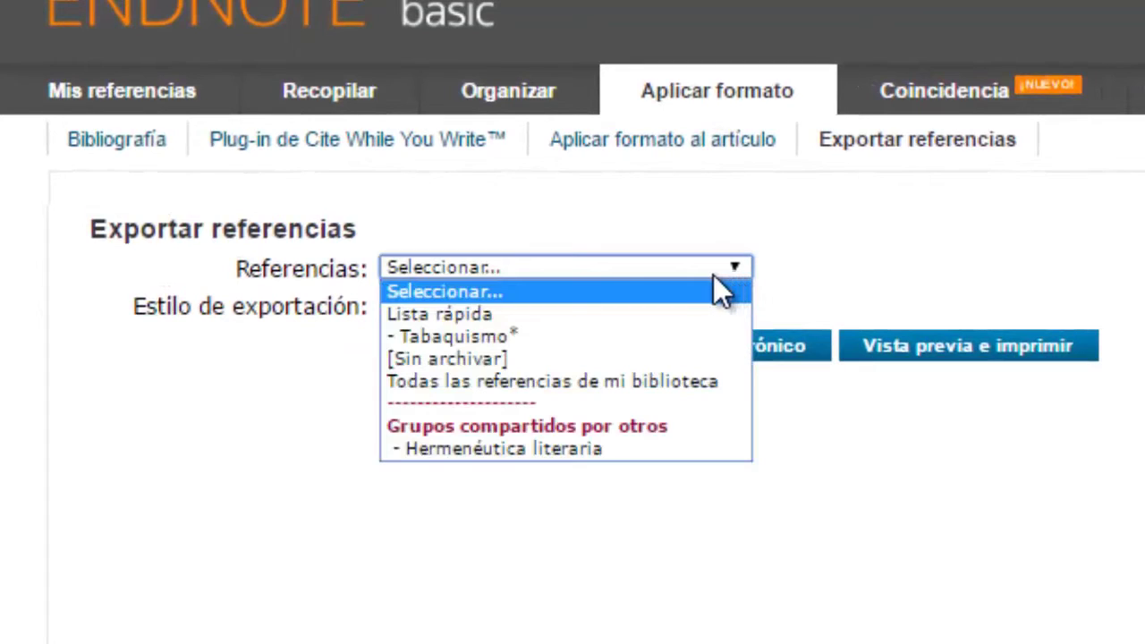
click(675, 337)
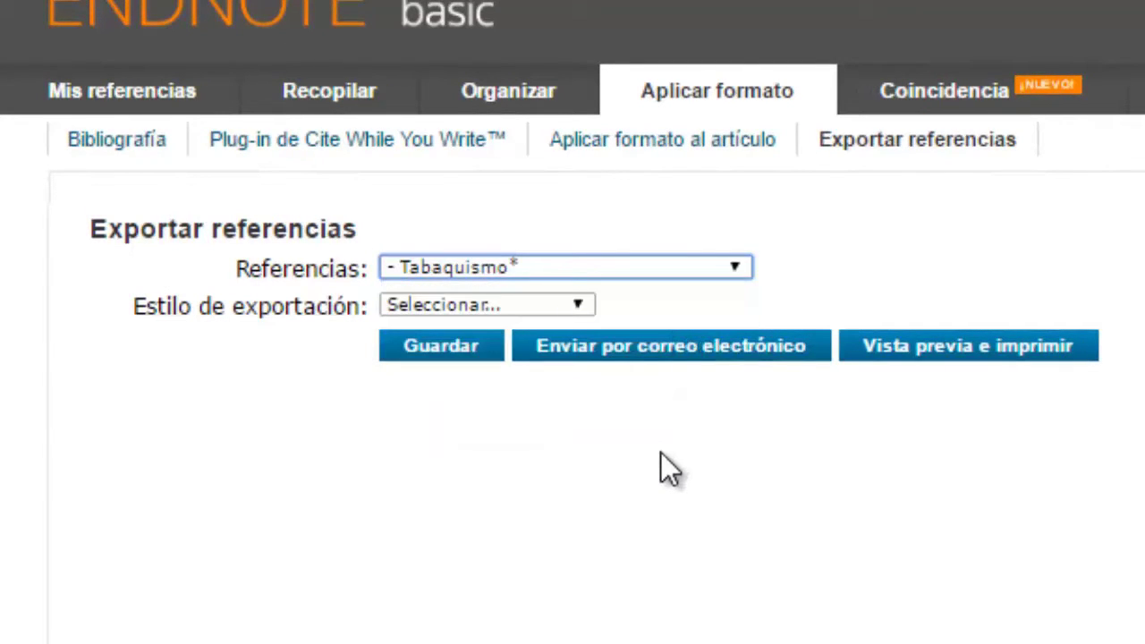
click(582, 306)
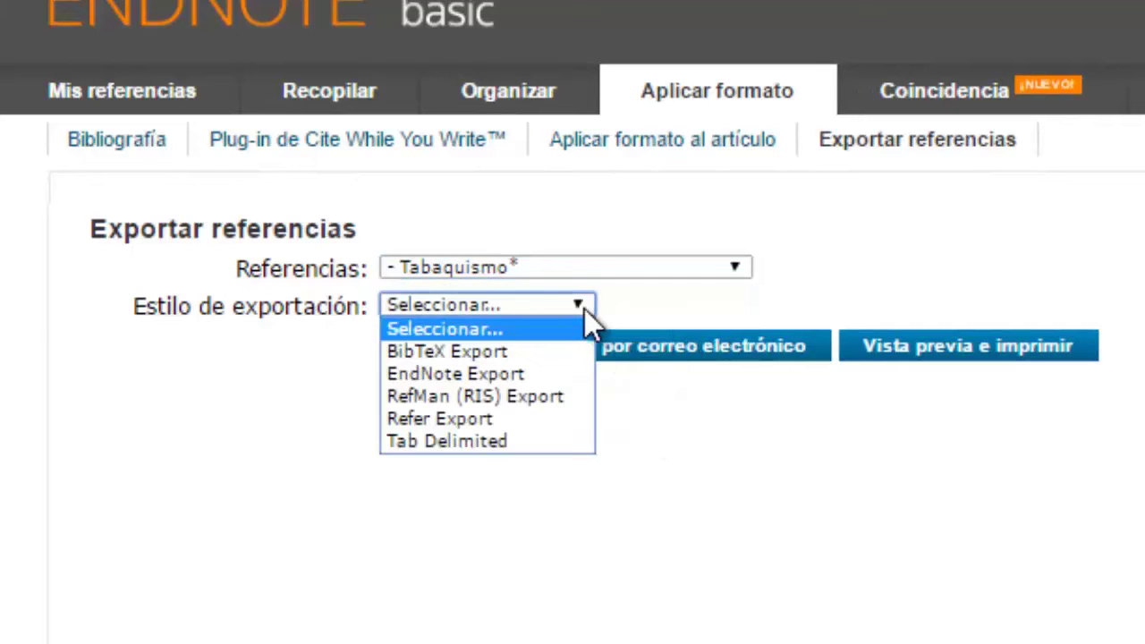
click(521, 373)
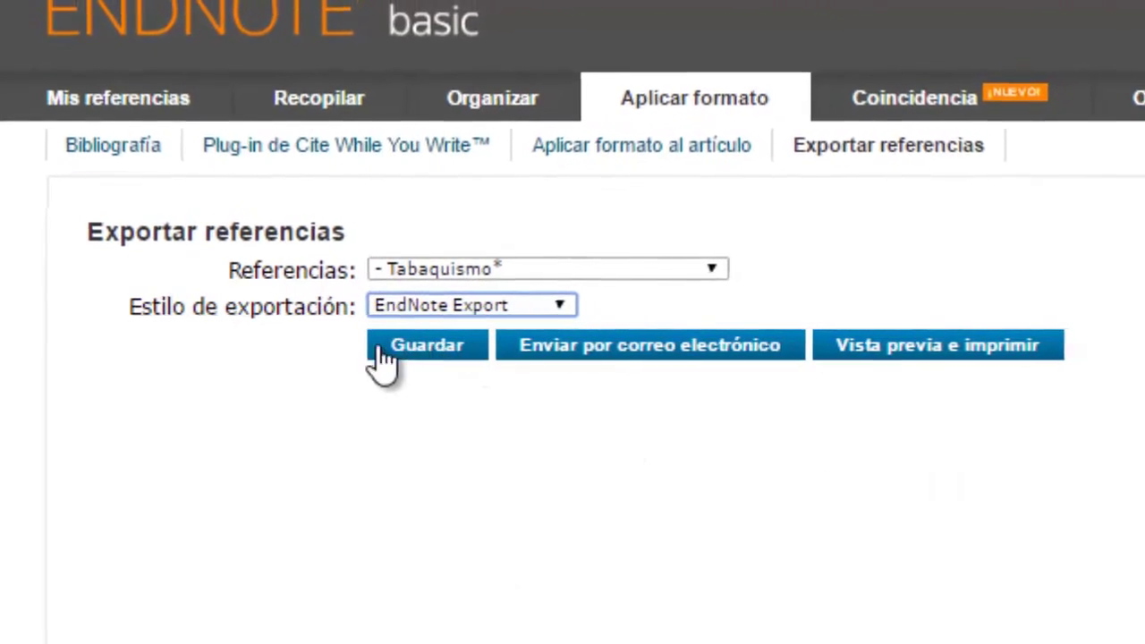
Step: Preview the Tabaquismo records in EndNote Export tagged format, scroll through them, then close the preview
click(906, 350)
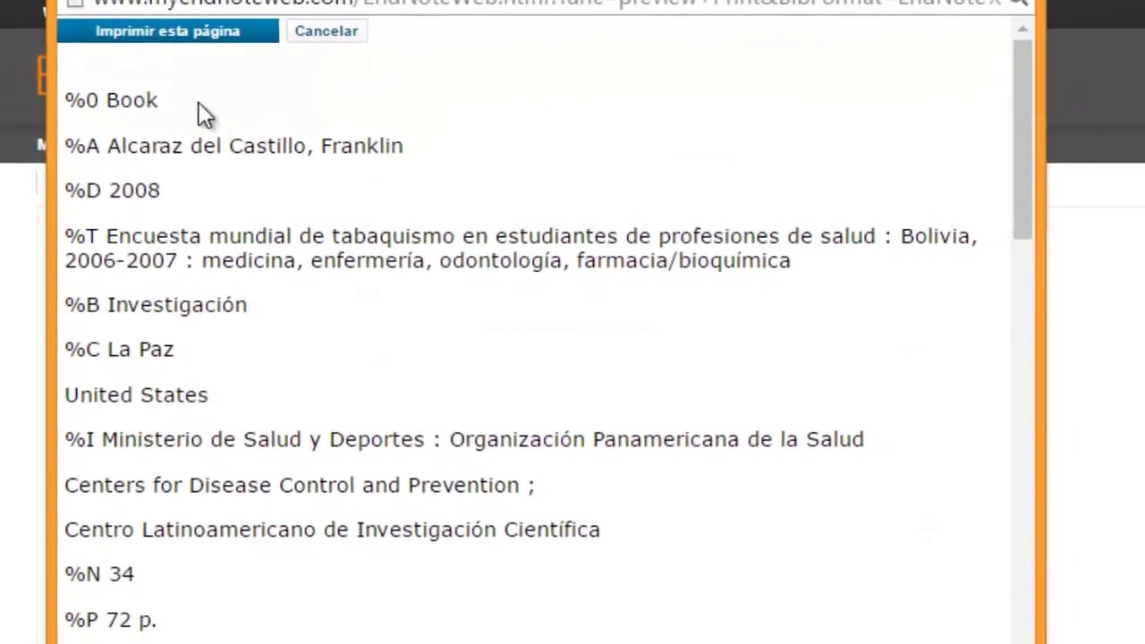
scroll(277, 214, down, 3)
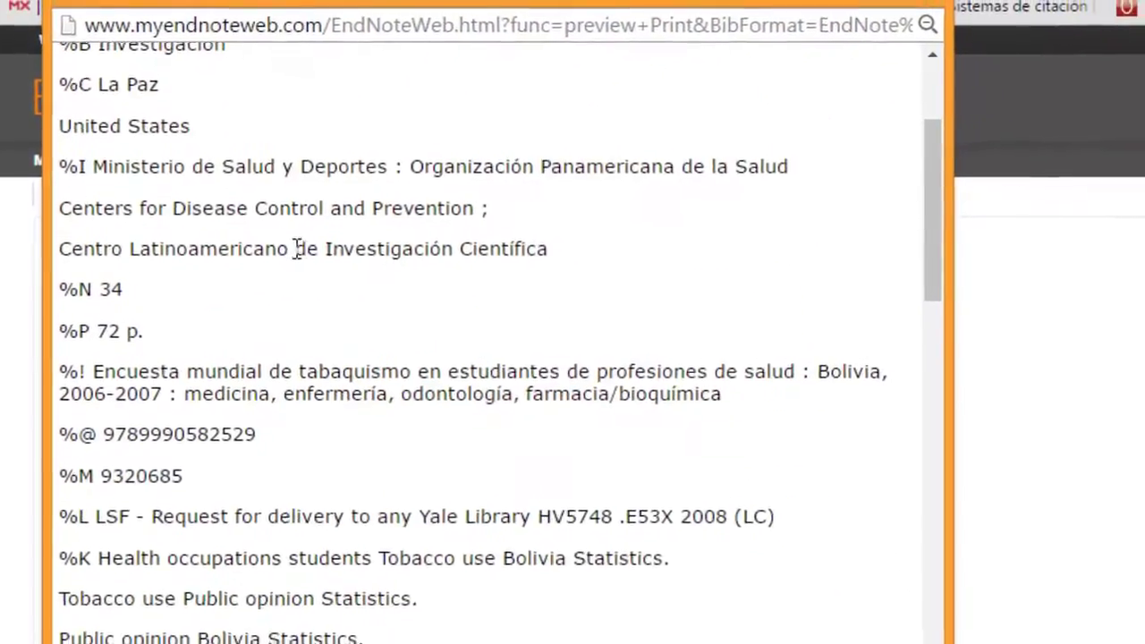
scroll(293, 253, down, 3)
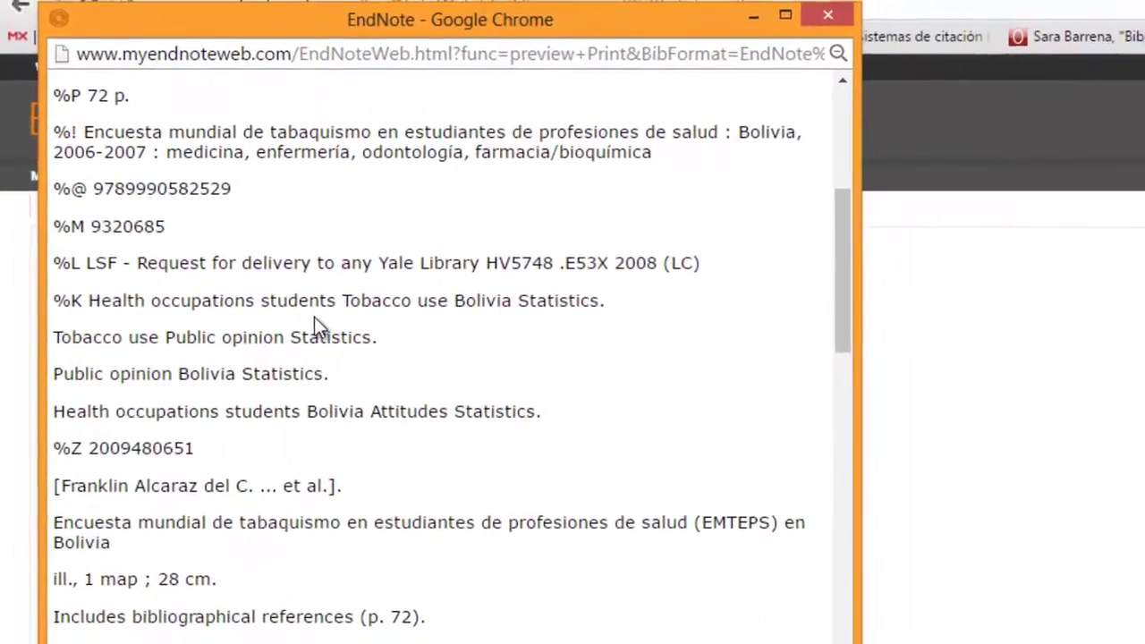
scroll(305, 331, down, 5)
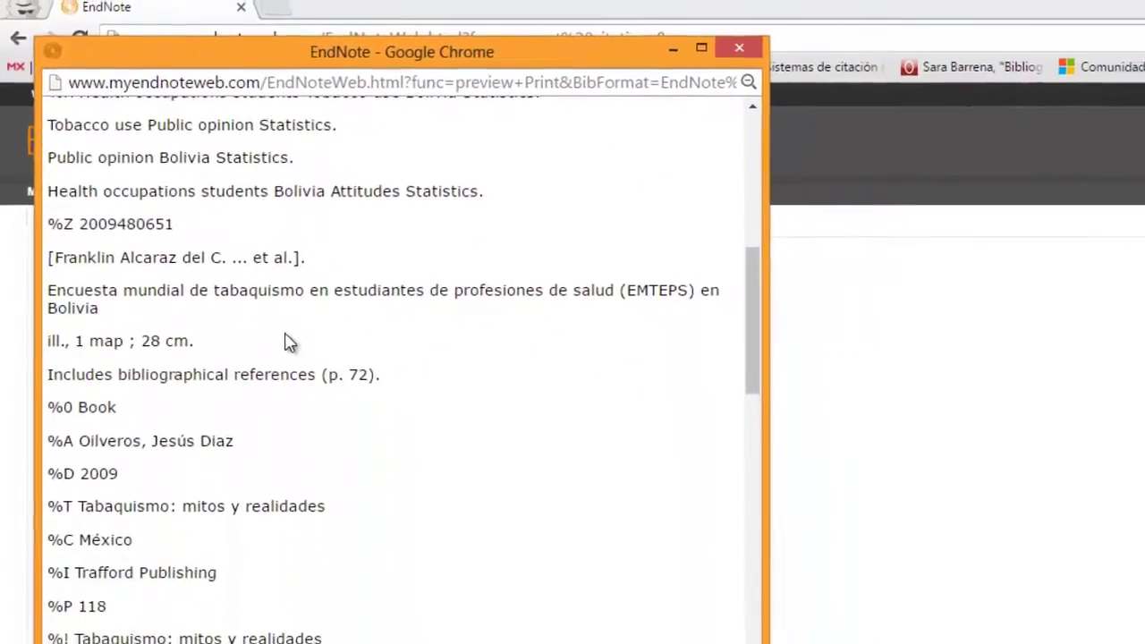
scroll(280, 340, down, 3)
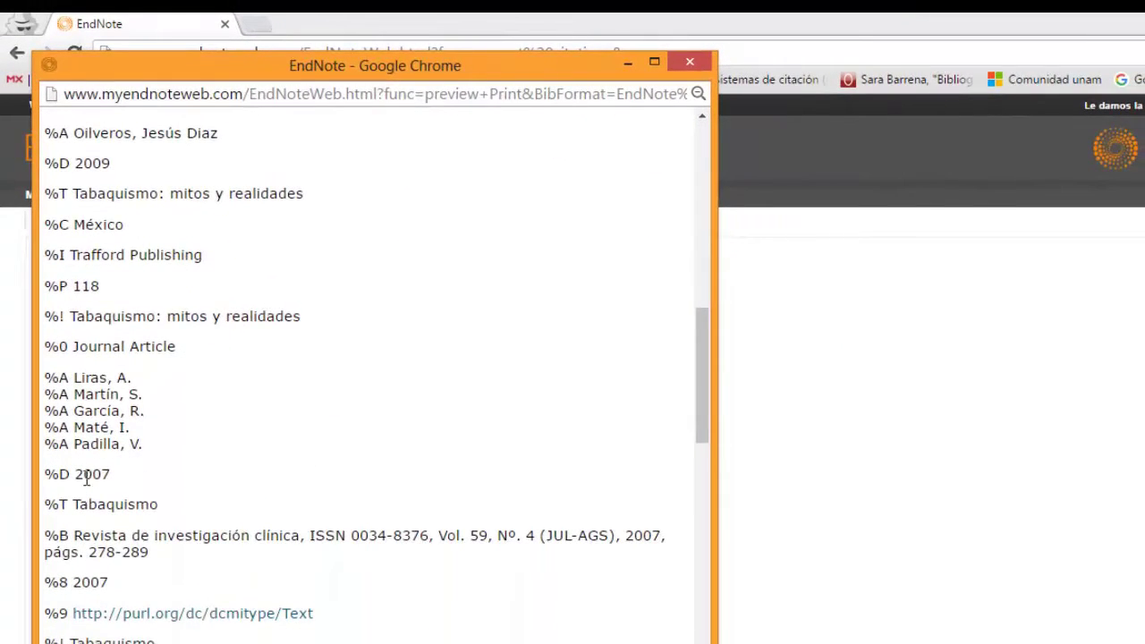
scroll(430, 442, down, 4)
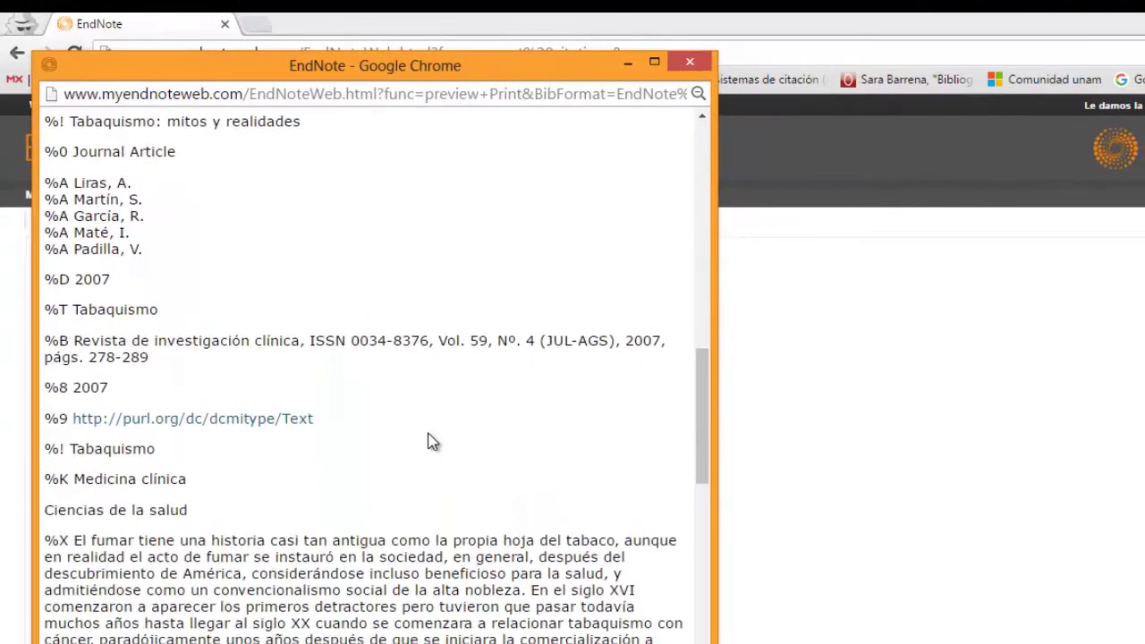
scroll(429, 441, down, 1)
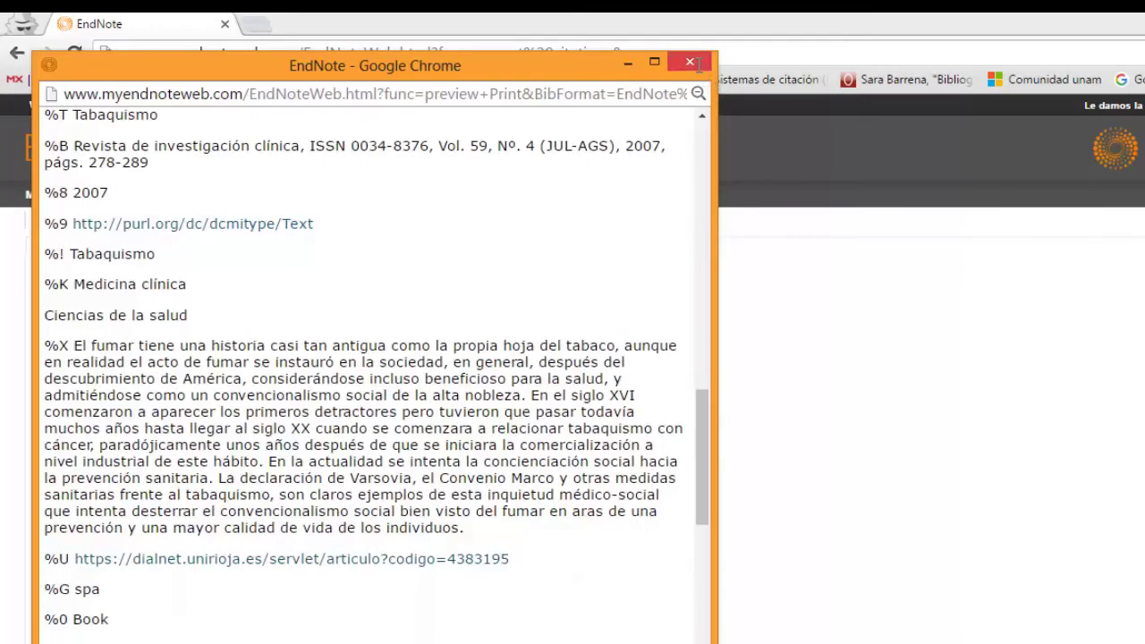
click(692, 62)
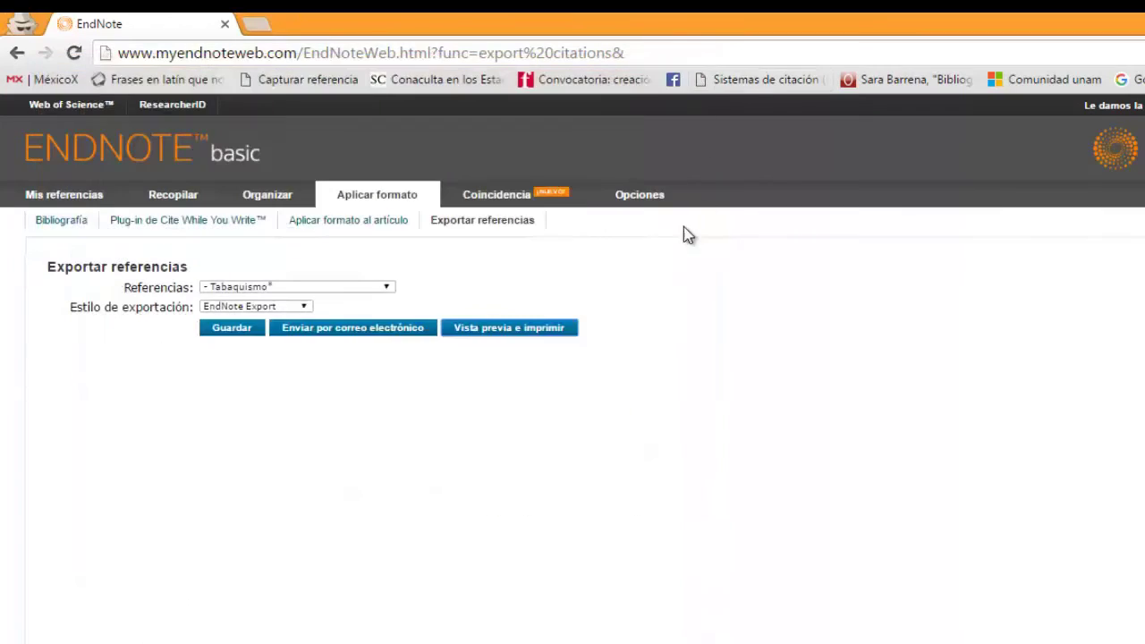
click(305, 307)
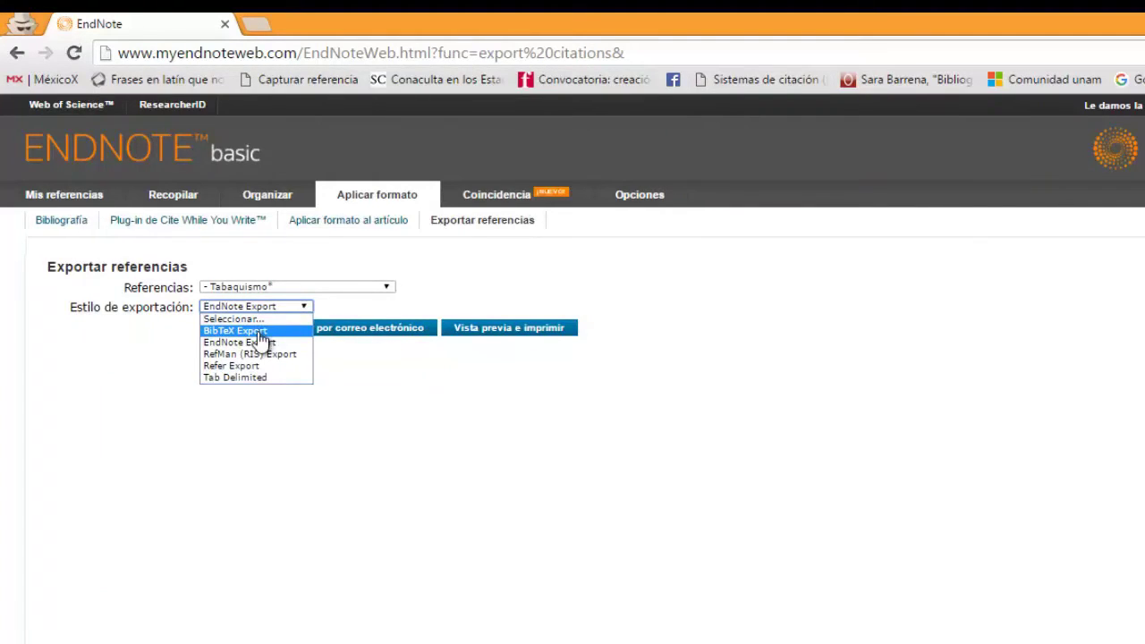
click(259, 333)
click(513, 331)
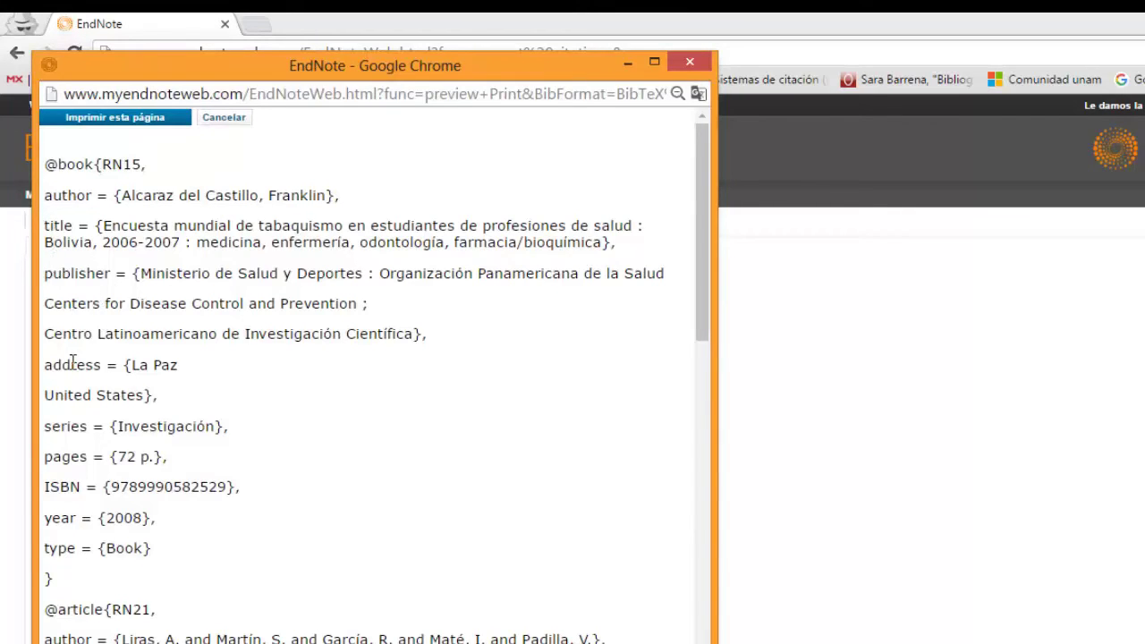
scroll(94, 452, down, 4)
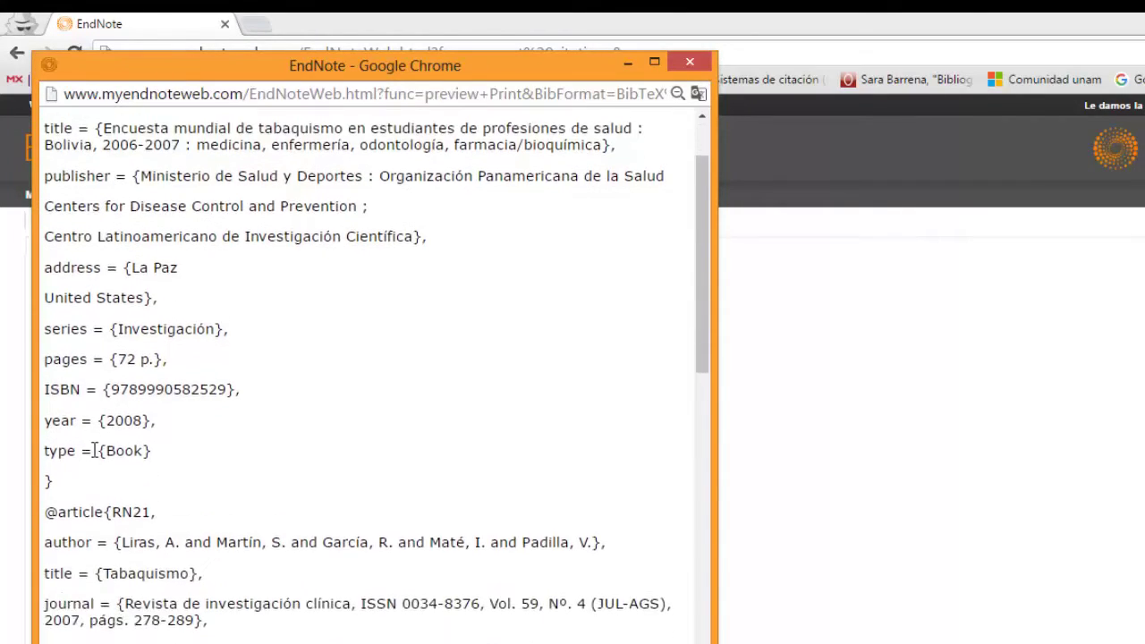
scroll(93, 452, down, 3)
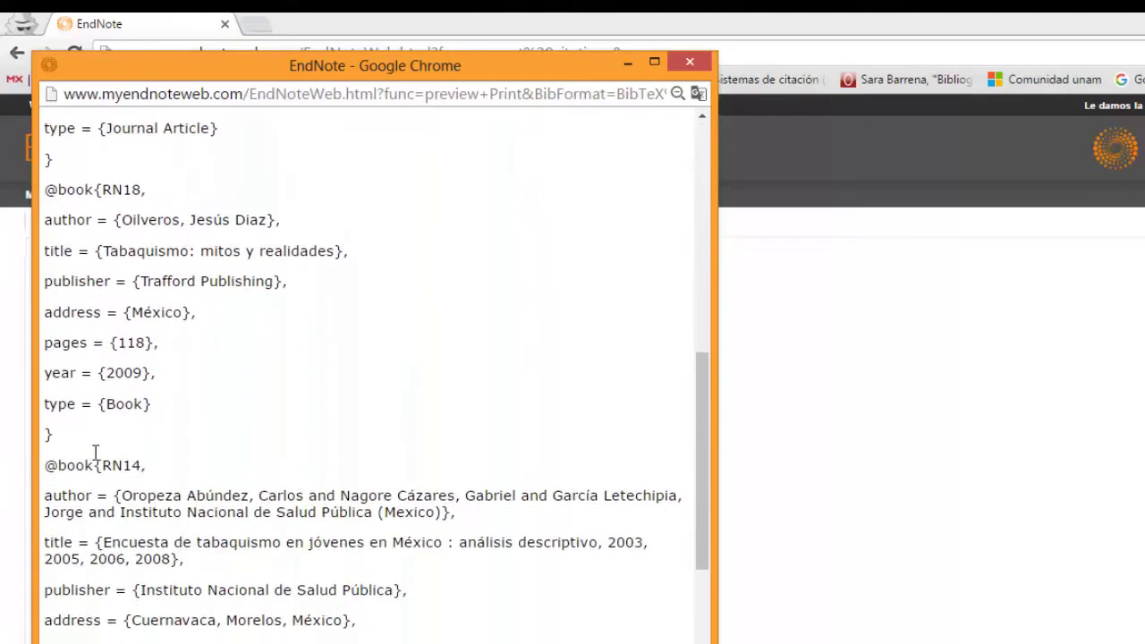
scroll(126, 442, down, 1)
scroll(126, 442, down, 2)
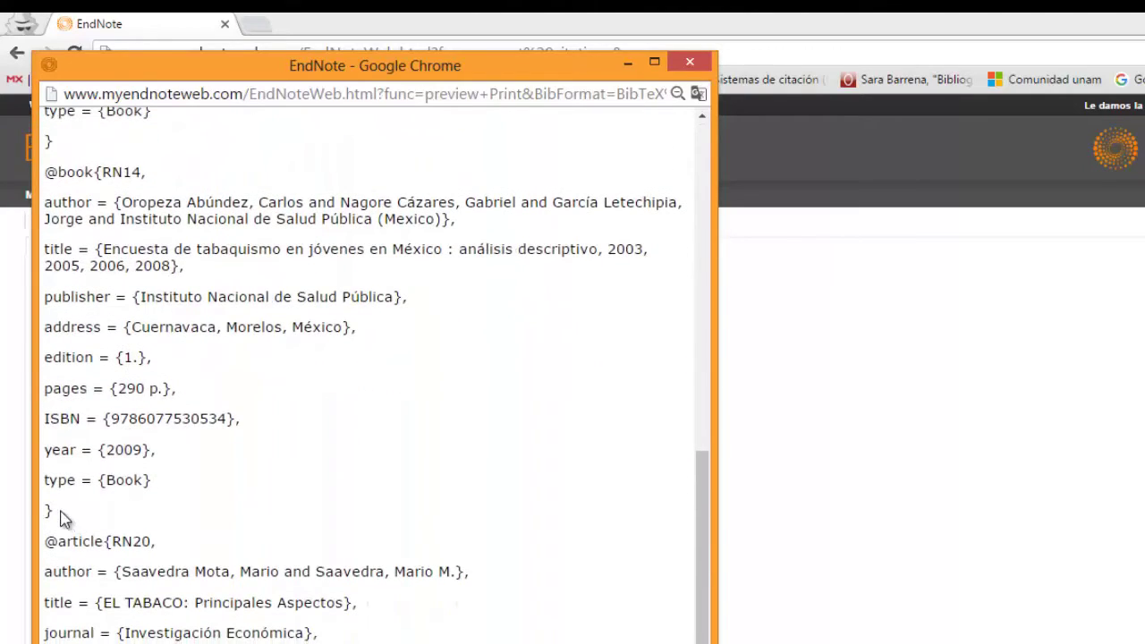
scroll(175, 505, down, 2)
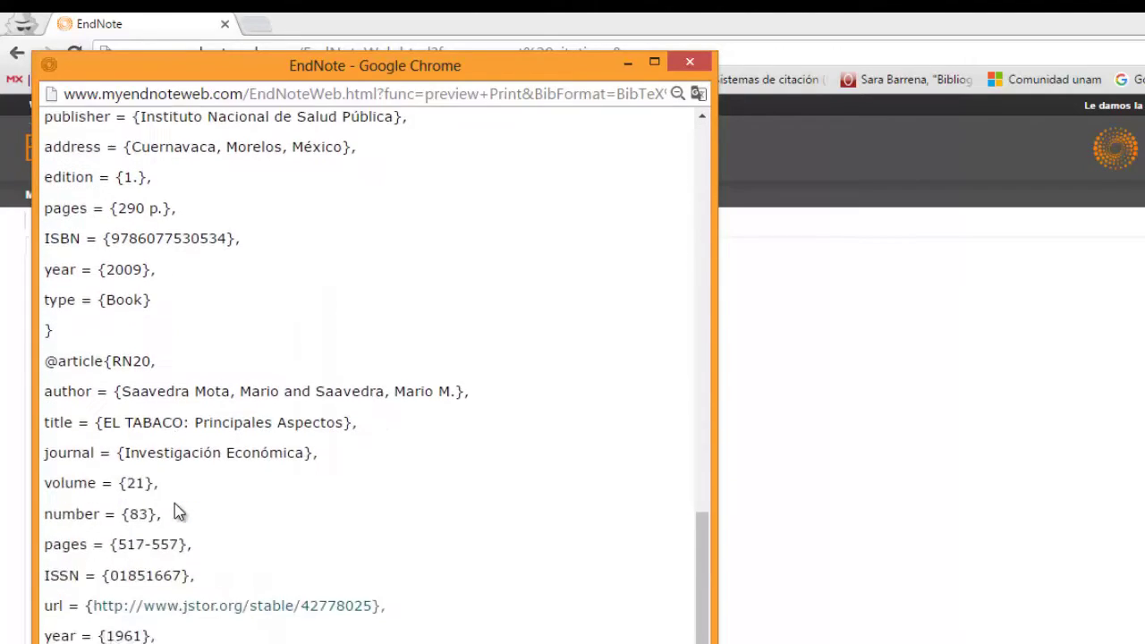
click(698, 65)
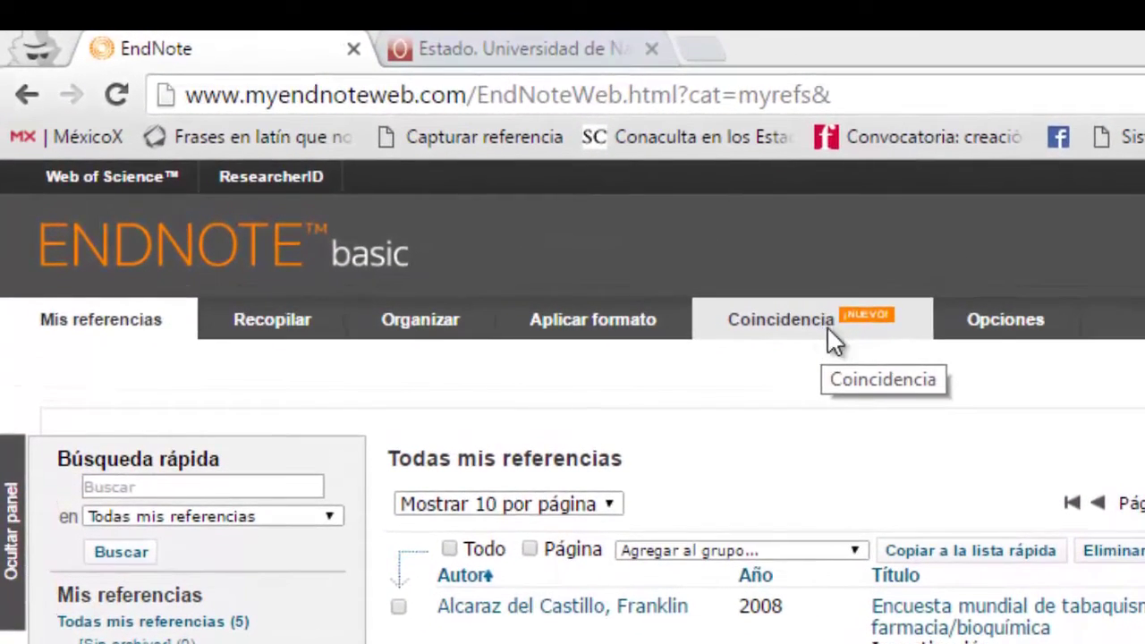
Step: Open the Coincidencia journal matcher, with empty Título and Abstract fields
click(832, 340)
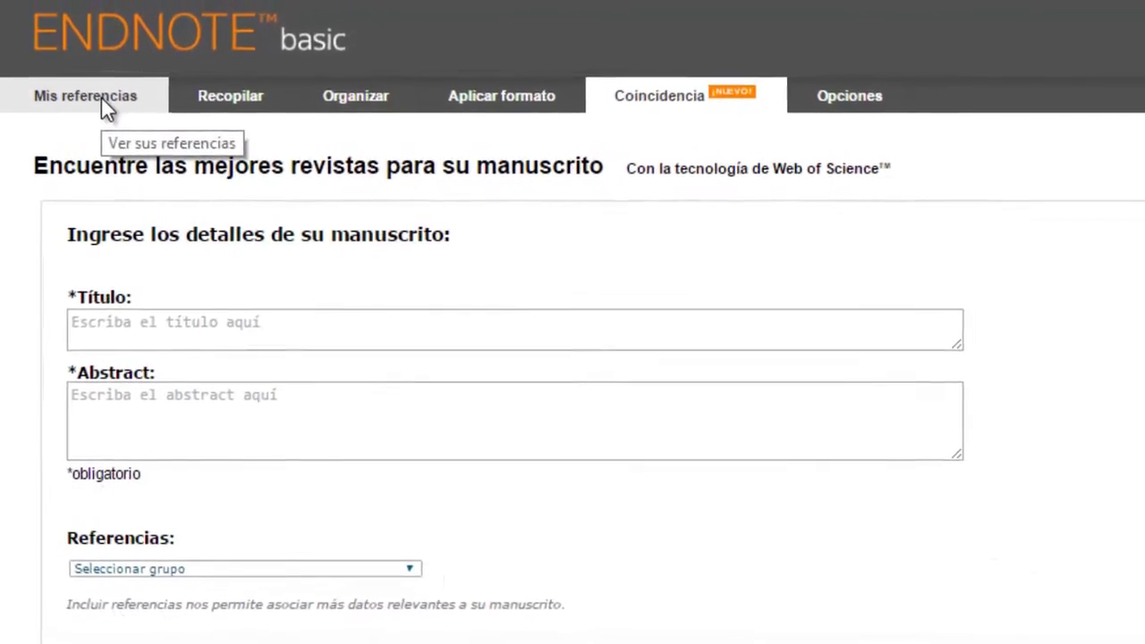
Step: Open the 2007 Tabaquismo journal article record and select its entire abstract for copying
click(101, 111)
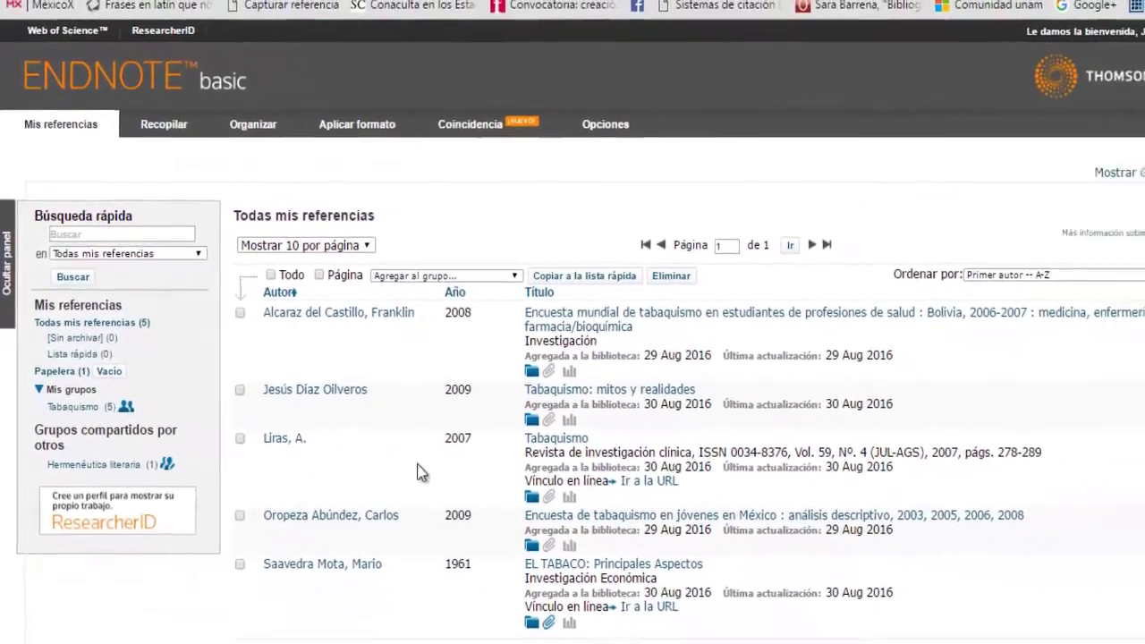
click(517, 431)
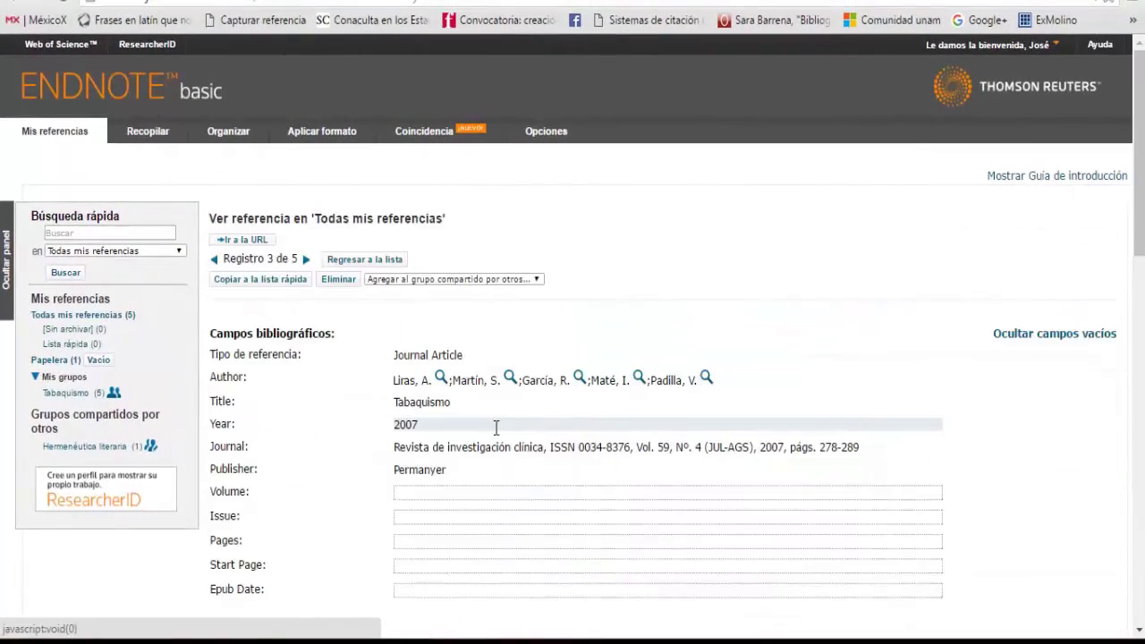
scroll(508, 448, down, 4)
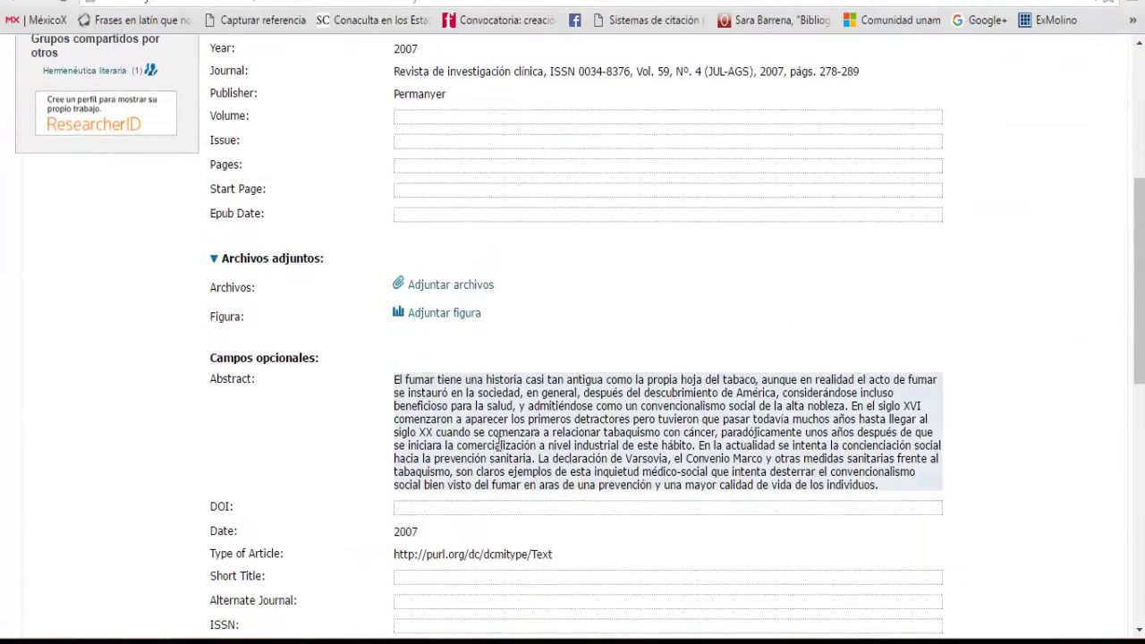
drag(395, 380, 891, 488)
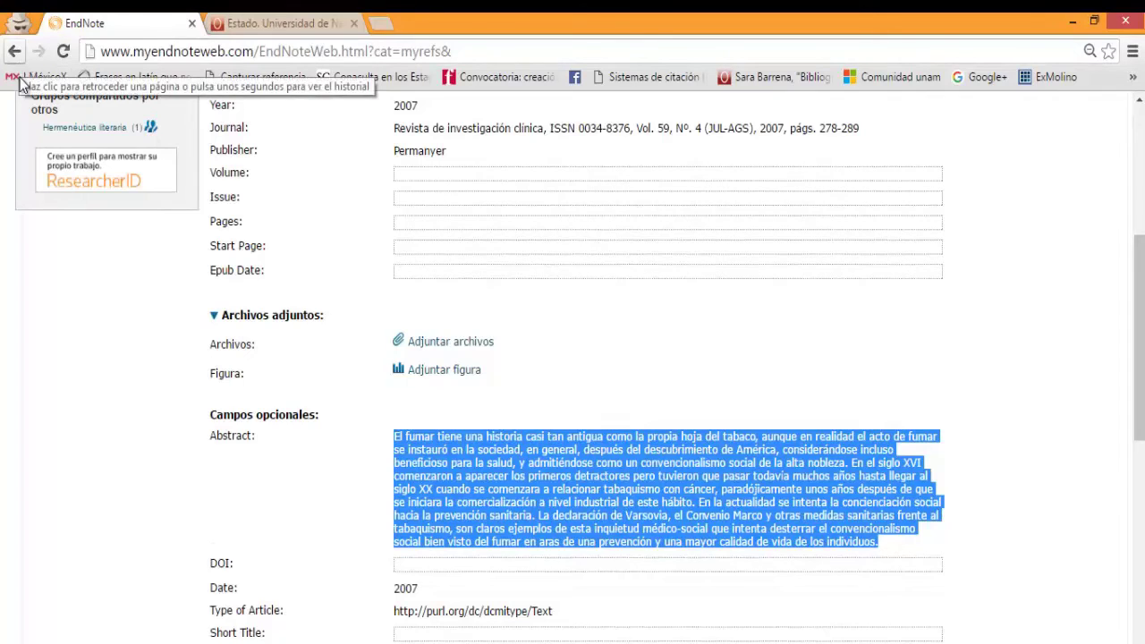
scroll(292, 252, up, 5)
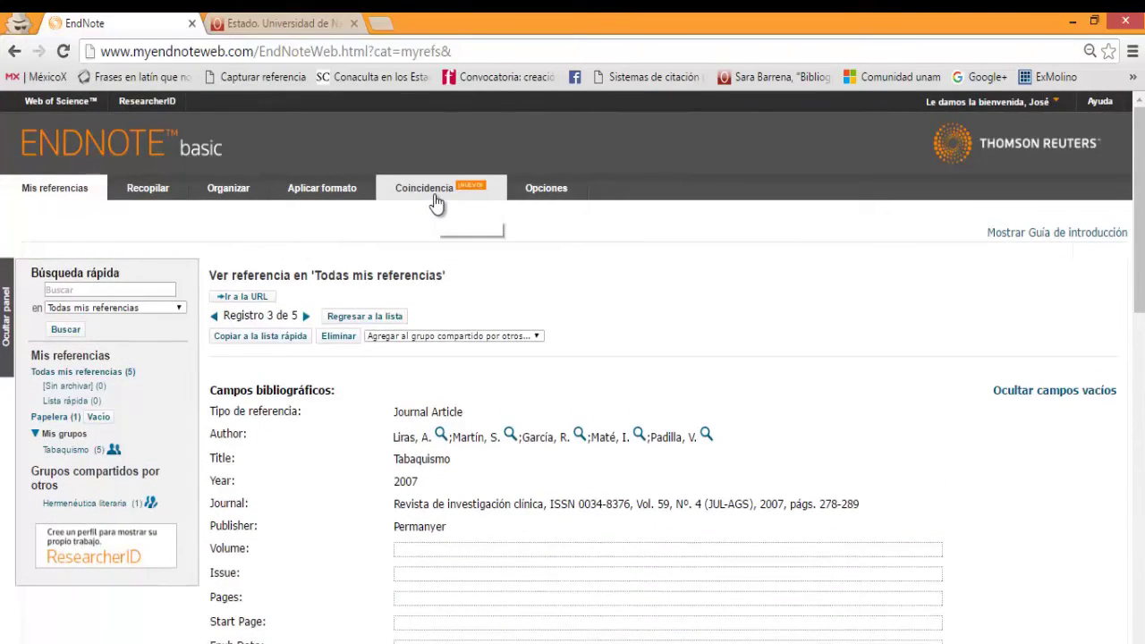
Step: In the journal matcher, paste the copied abstract and enter Tabaquismo as the manuscript title
click(436, 203)
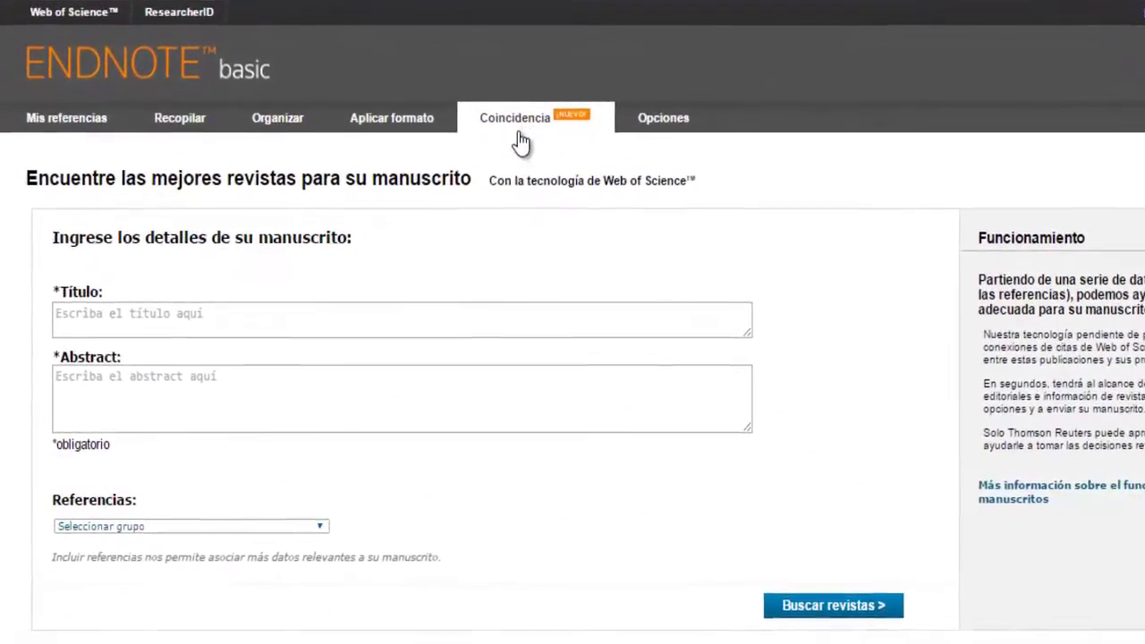
click(223, 385)
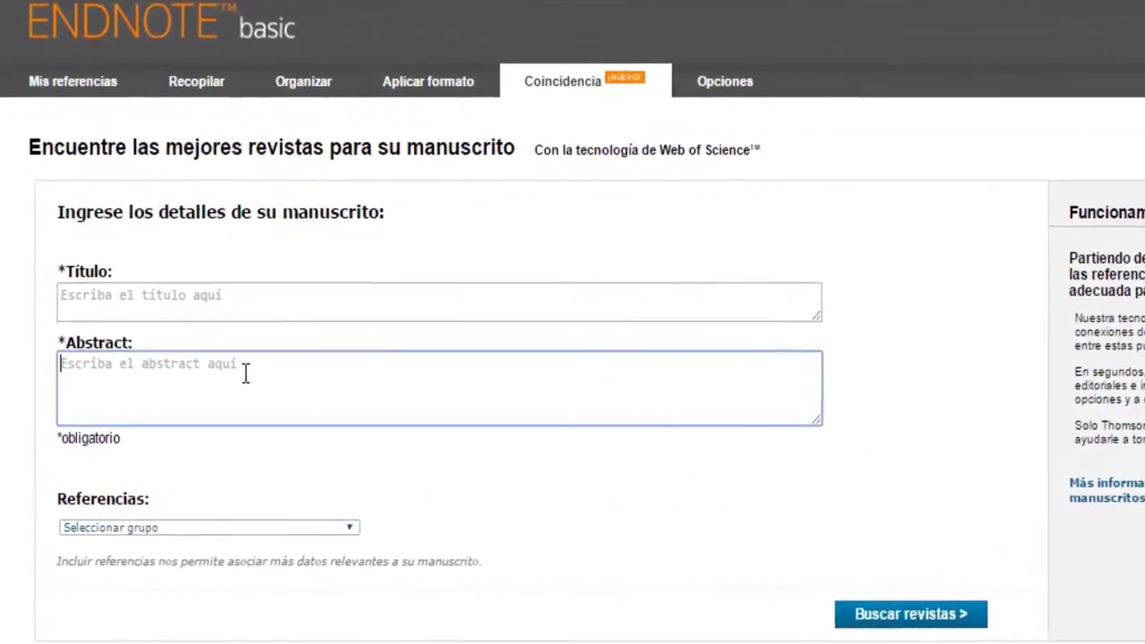
key(ctrl+v)
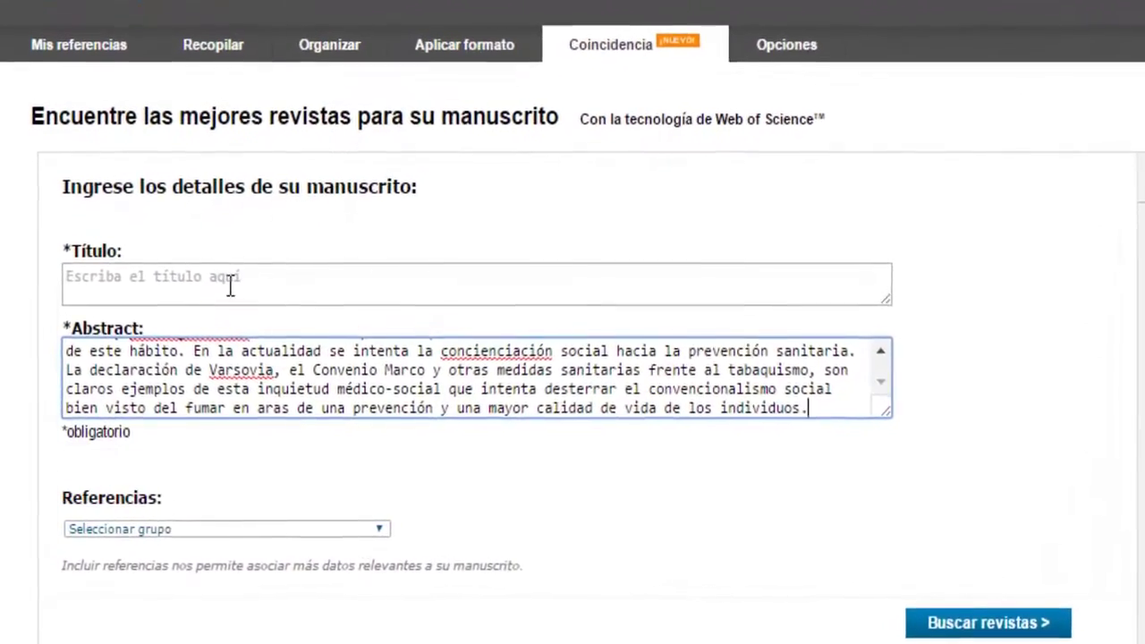
click(230, 284)
text(T)
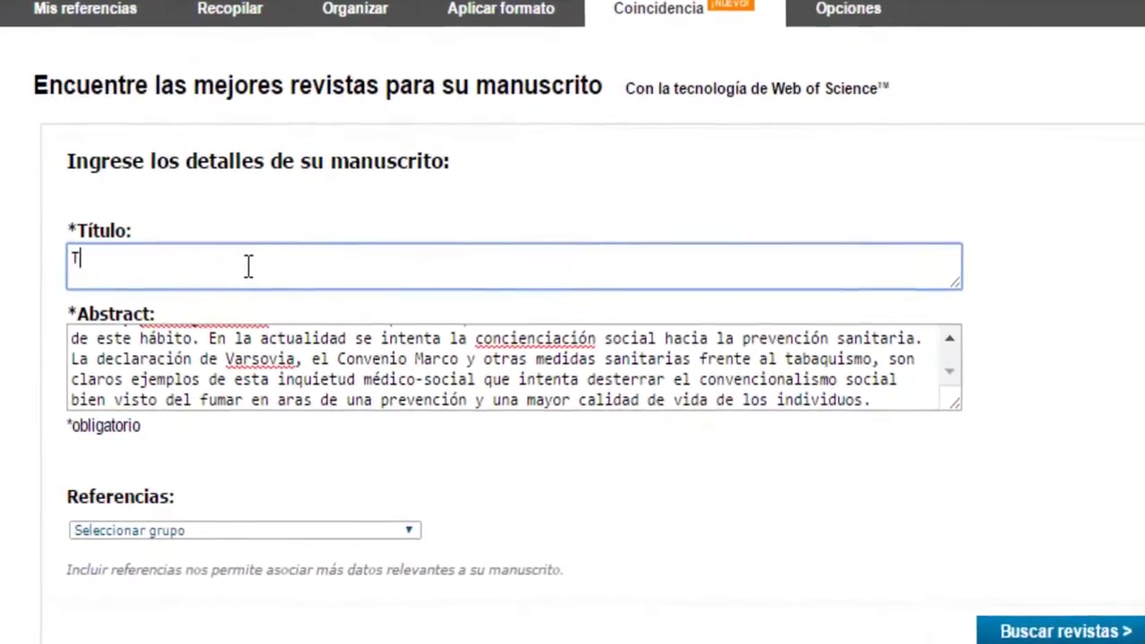
text(abaquismo)
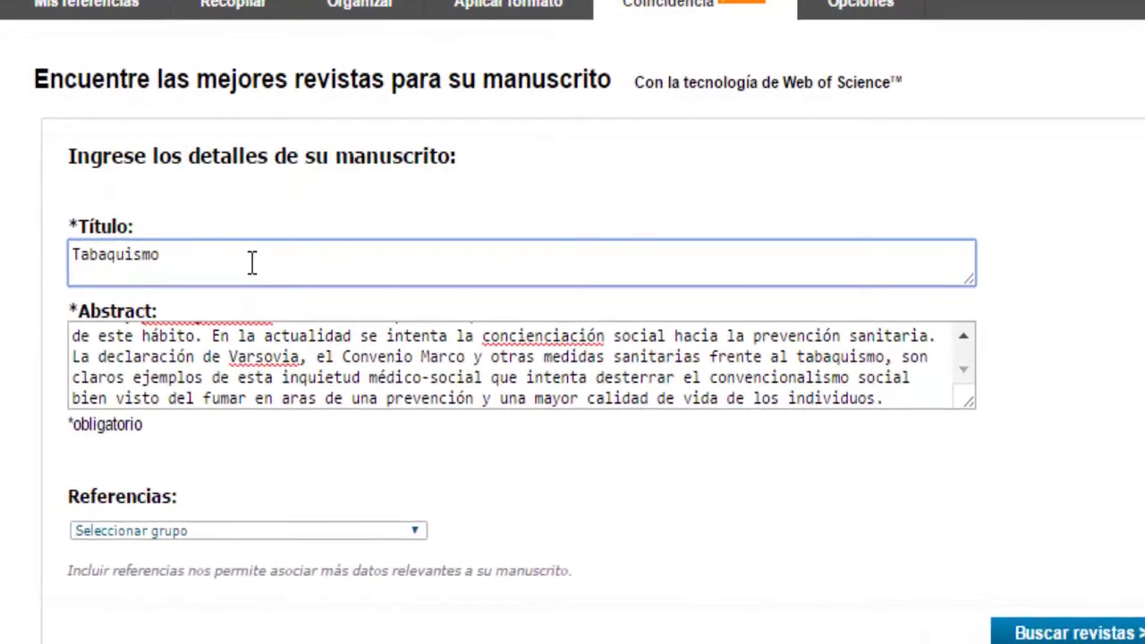
Step: Include the Tabaquismo group's references and search for matching journals
click(415, 531)
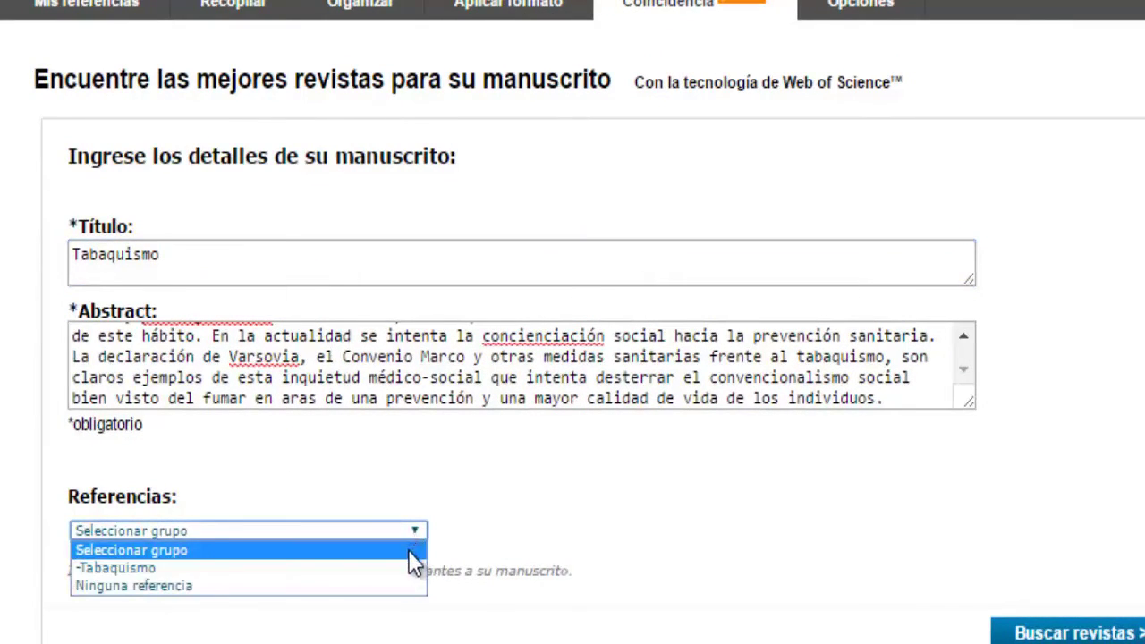
click(404, 569)
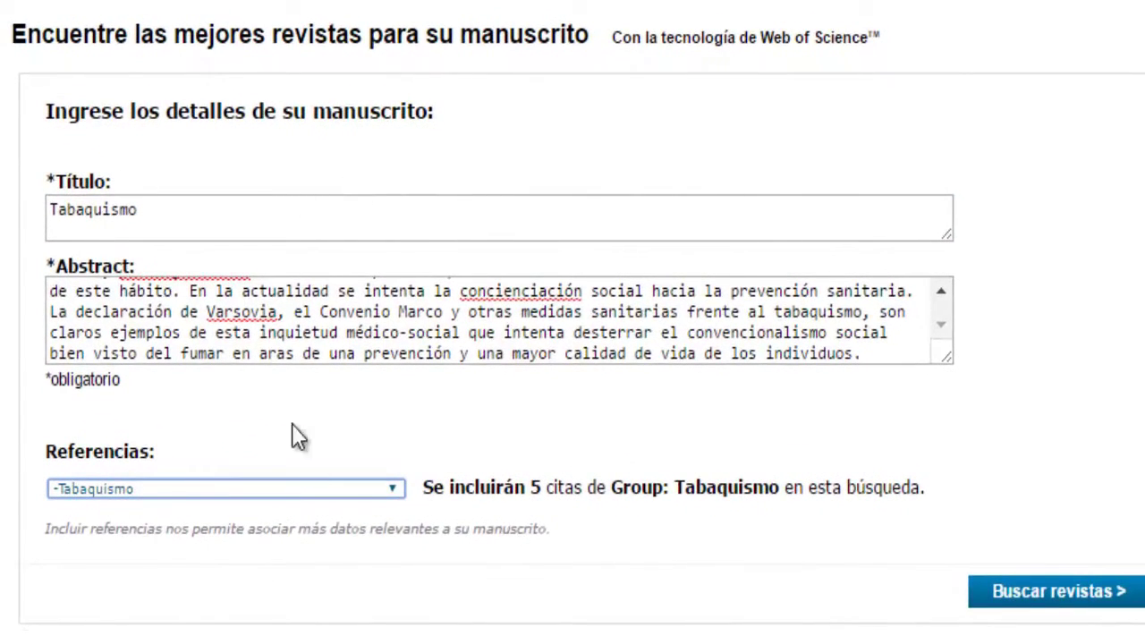
click(1069, 607)
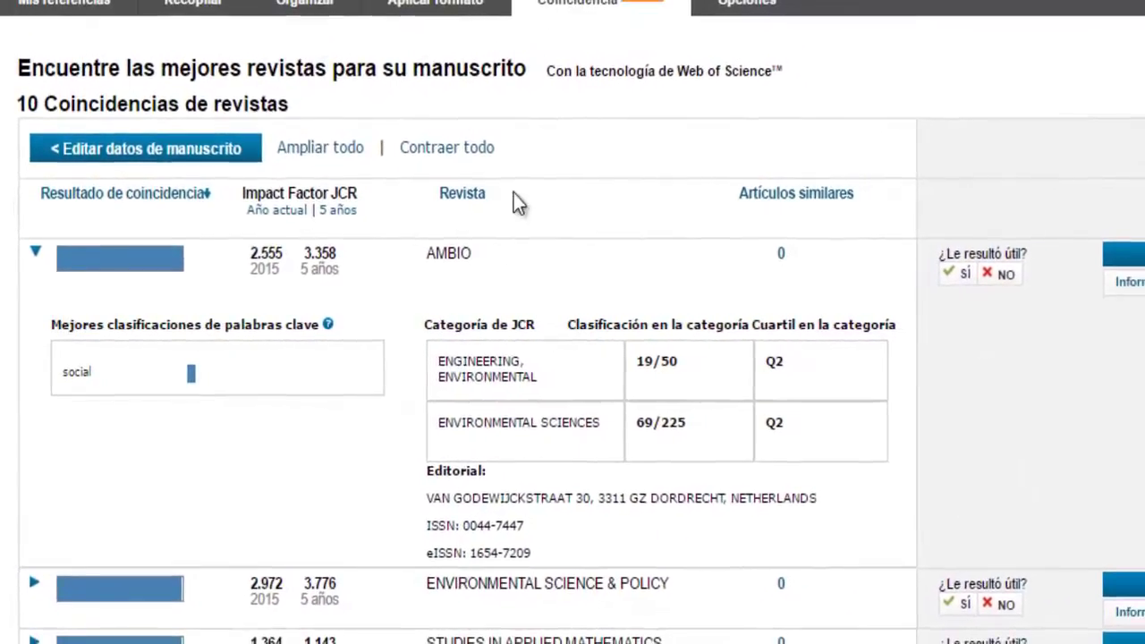
Step: Scroll through the 10 journal matches and back up to the expanded AMBIO entry
scroll(747, 256, down, 5)
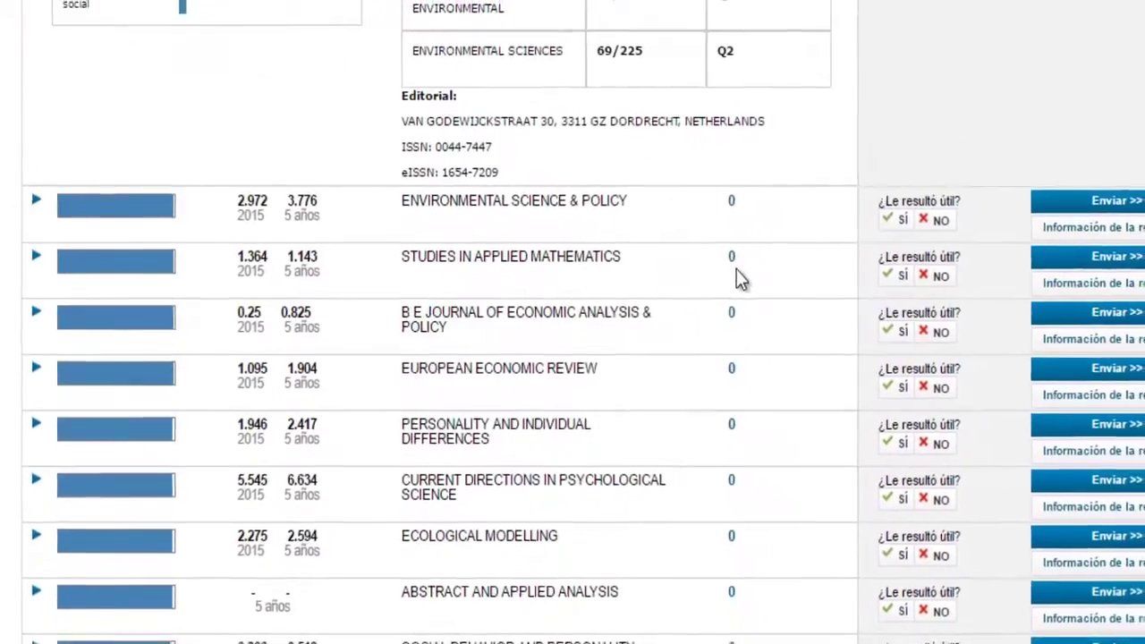
scroll(737, 267, down, 2)
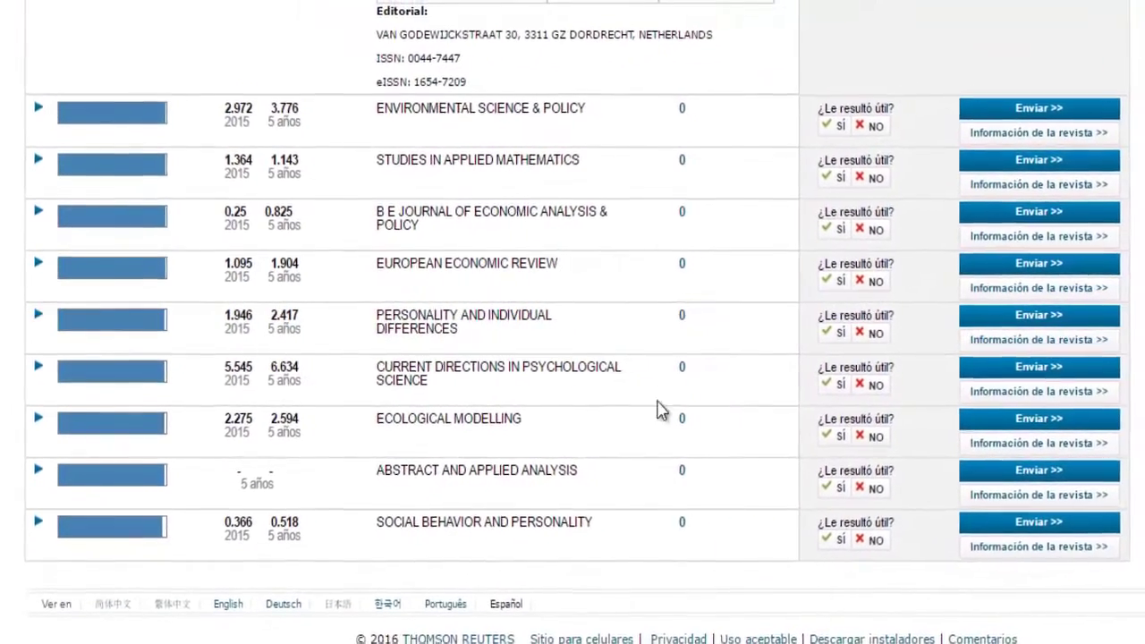
scroll(673, 292, up, 1)
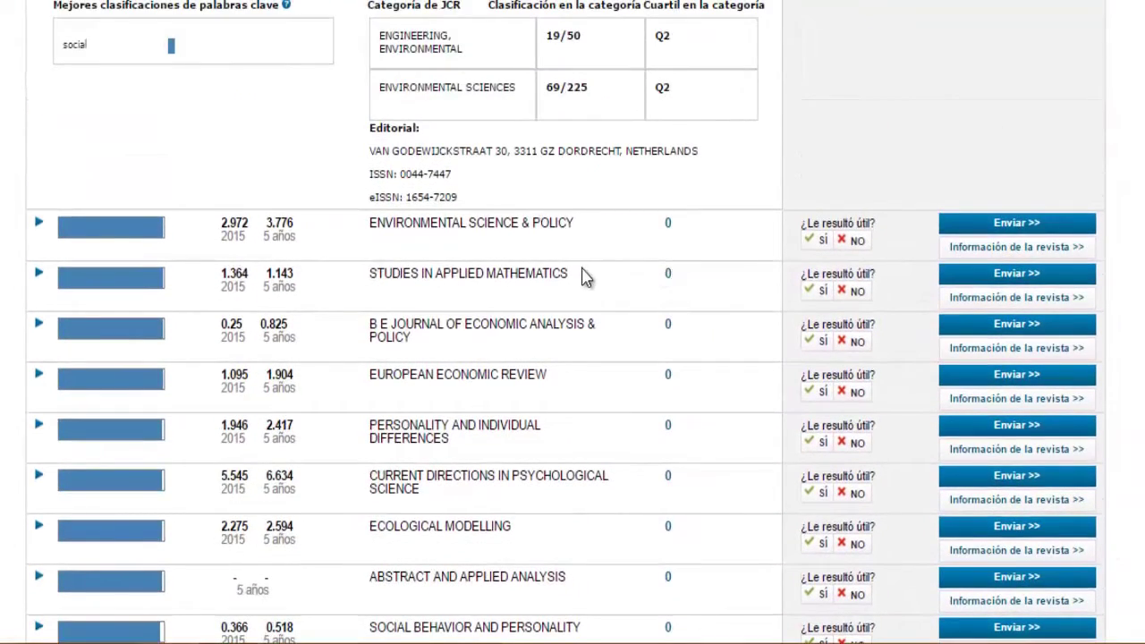
scroll(583, 277, up, 2)
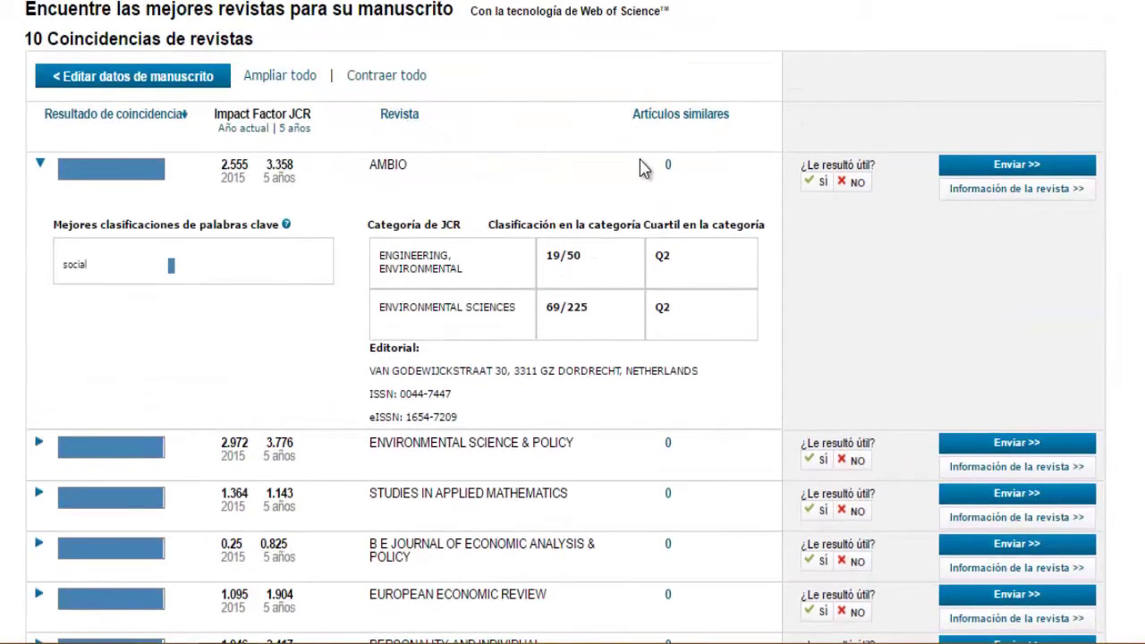
scroll(637, 206, down, 1)
scroll(638, 290, down, 1)
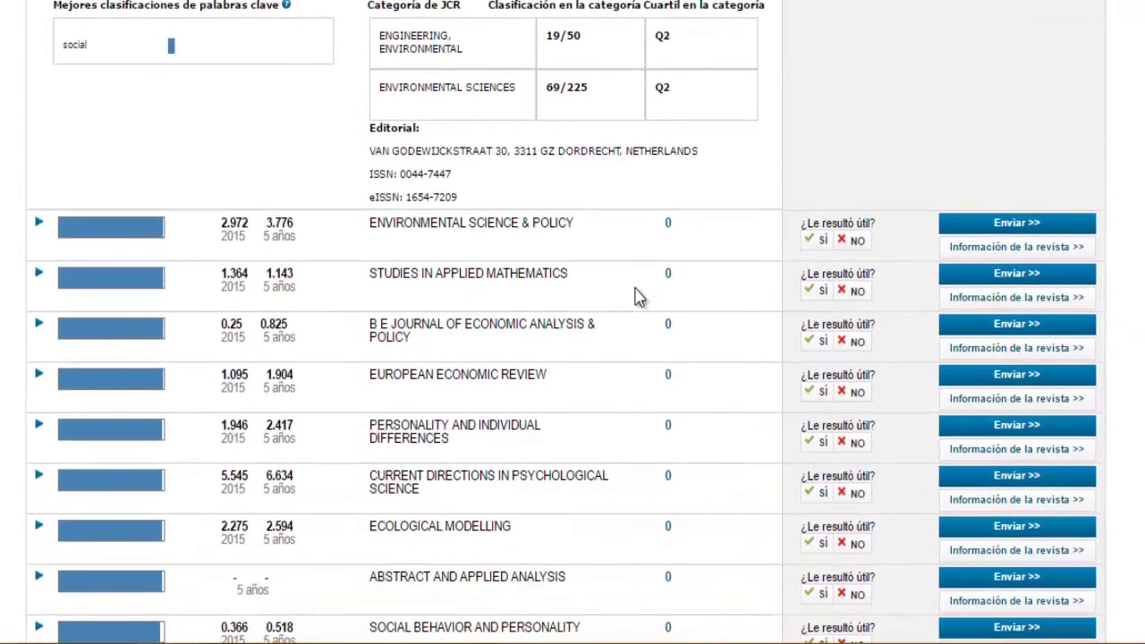
scroll(639, 297, down, 1)
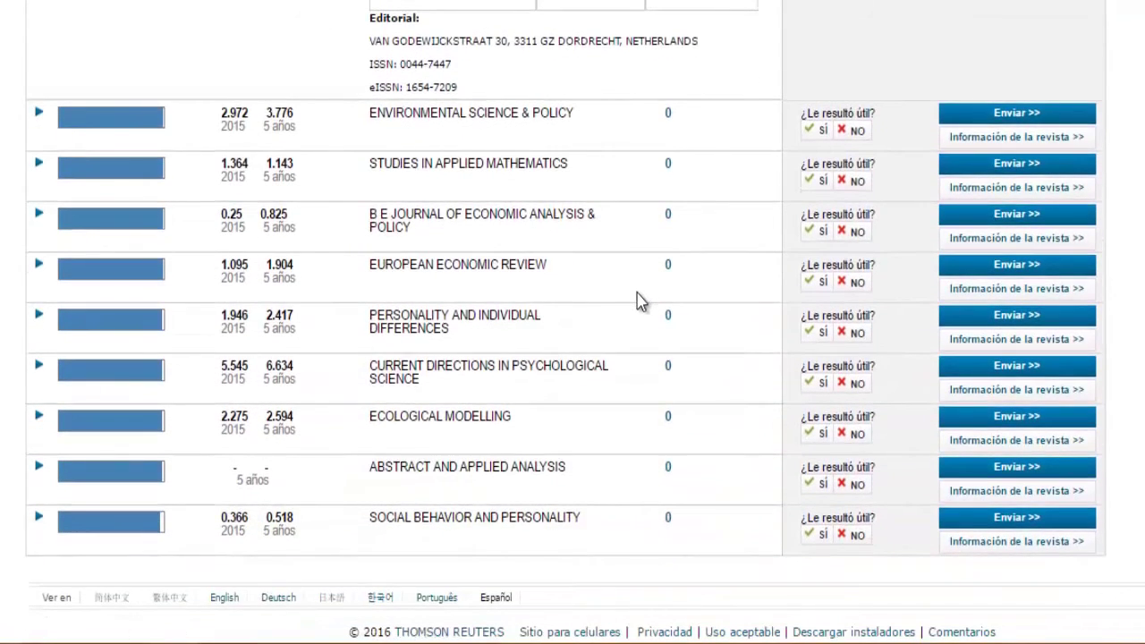
scroll(638, 298, up, 3)
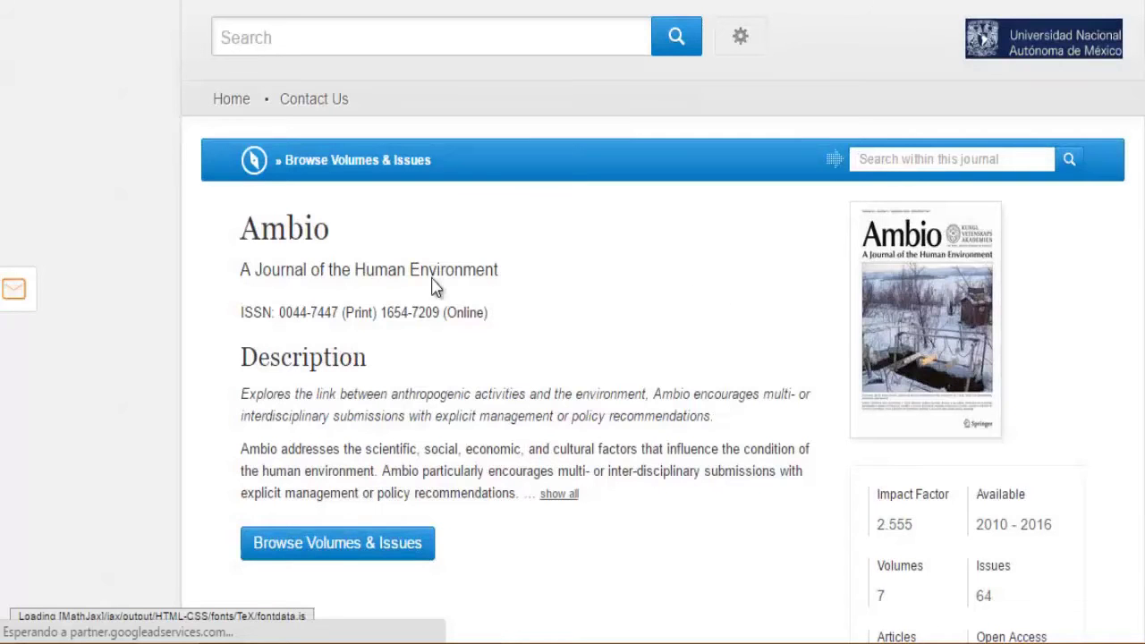
Step: Scroll the Springer Ambio page down to Latest Articles and back up to the Description
scroll(572, 365, down, 6)
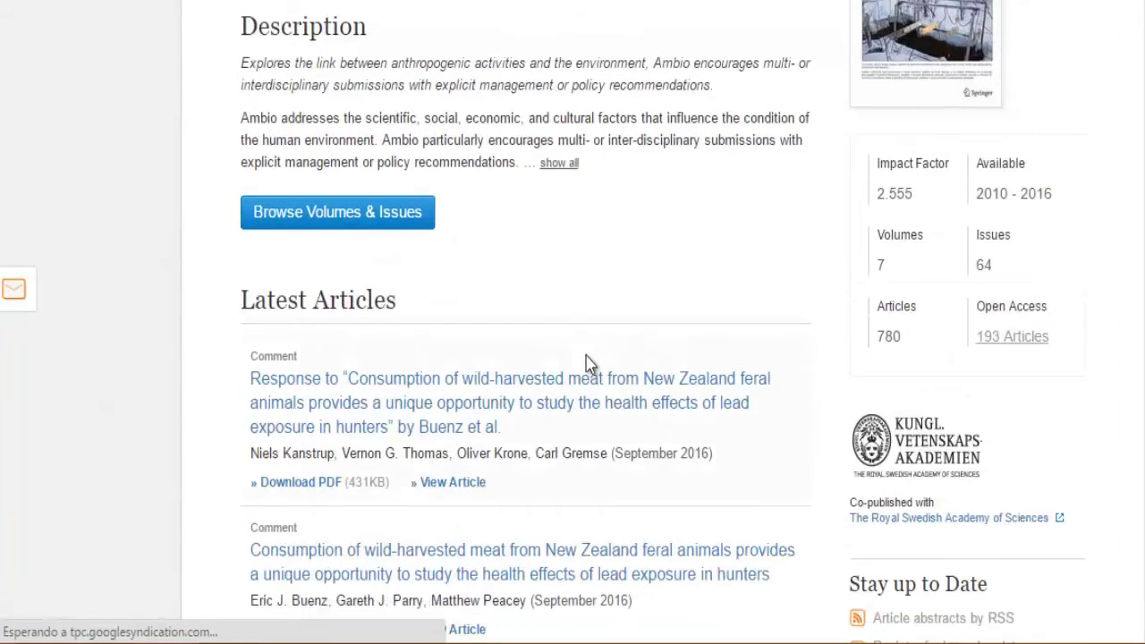
scroll(615, 329, up, 6)
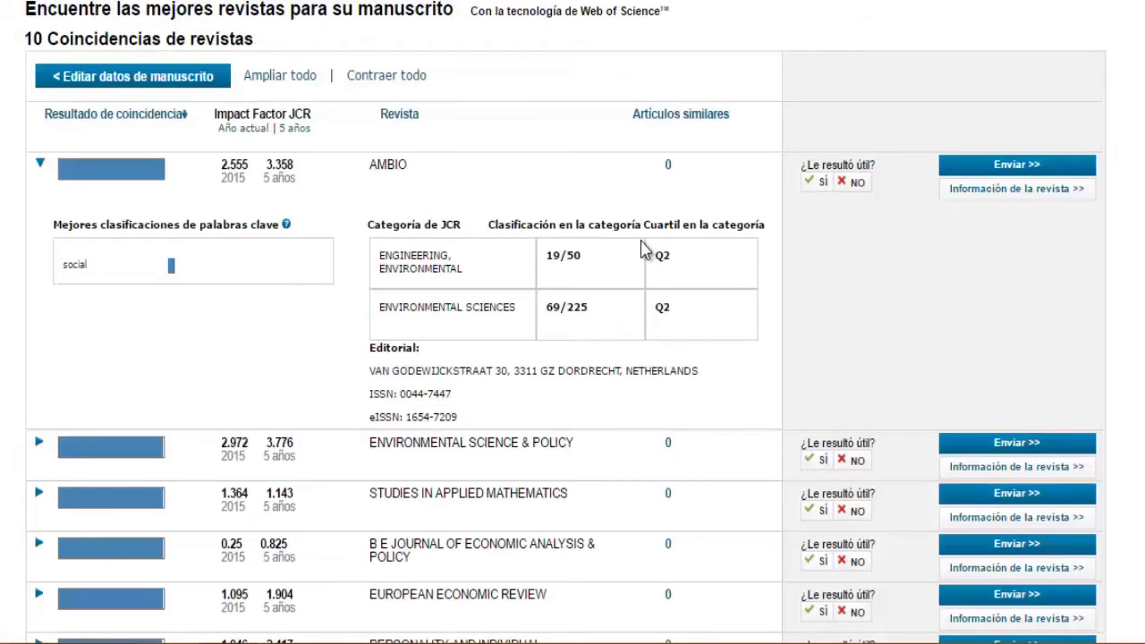
scroll(642, 248, down, 4)
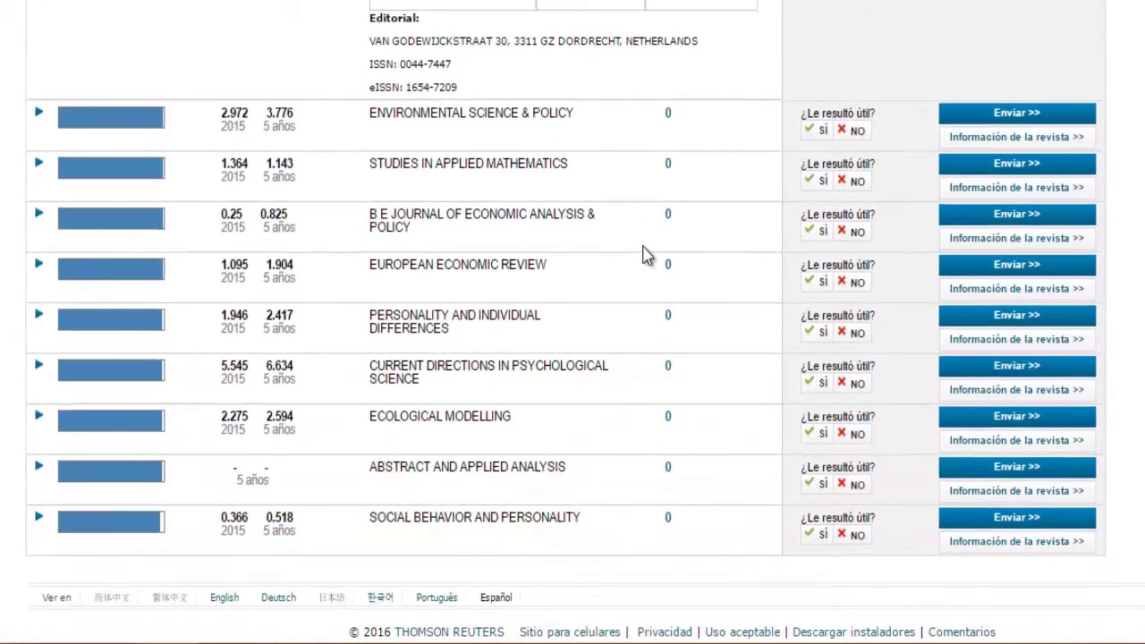
scroll(642, 255, up, 4)
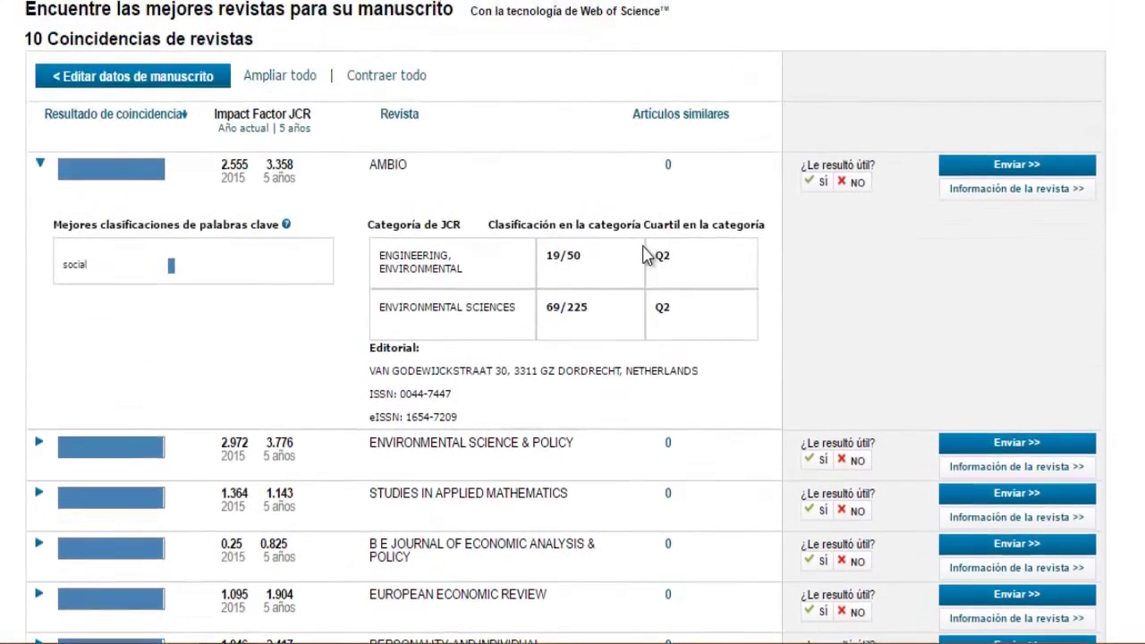
click(995, 167)
scroll(775, 271, down, 4)
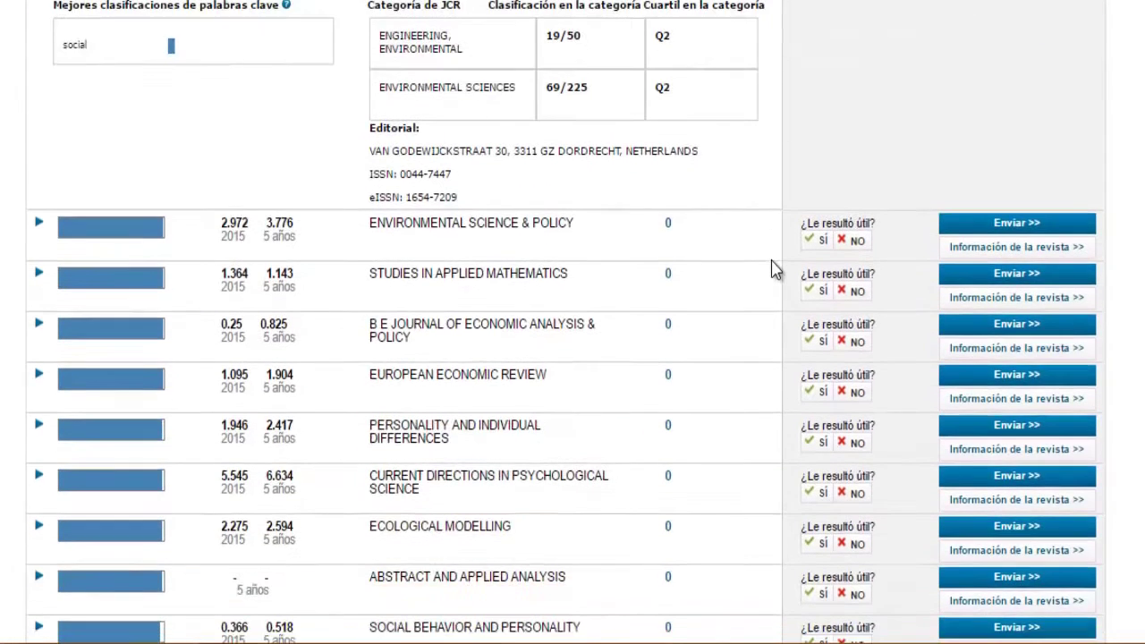
scroll(718, 456, up, 5)
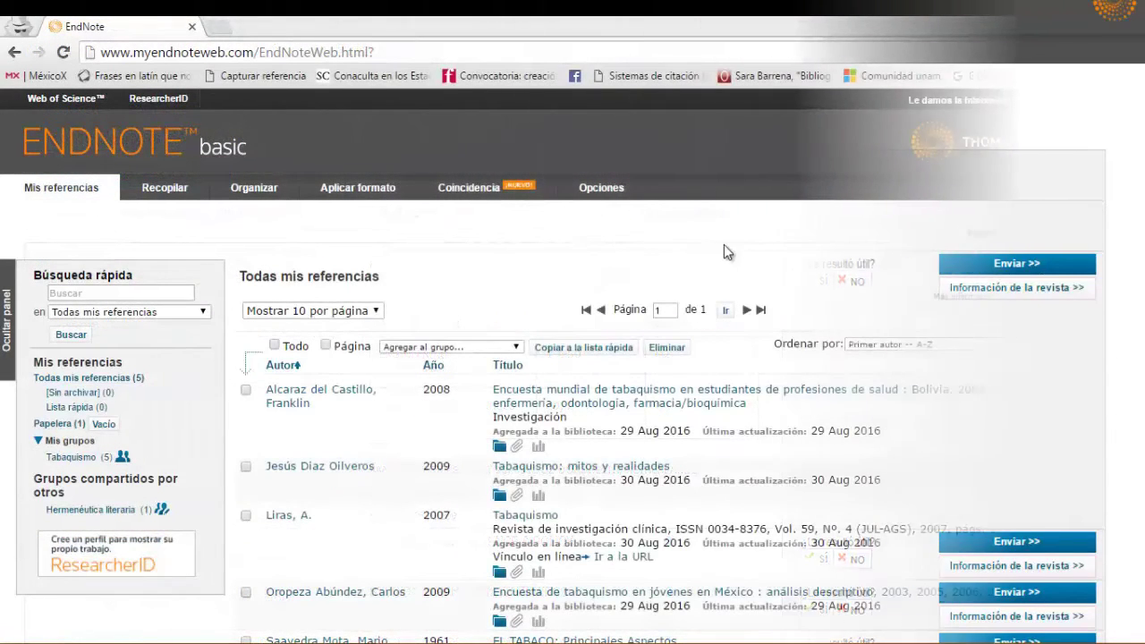
Step: Show the Opciones account settings and bring up the Contraseña password-change form
click(604, 192)
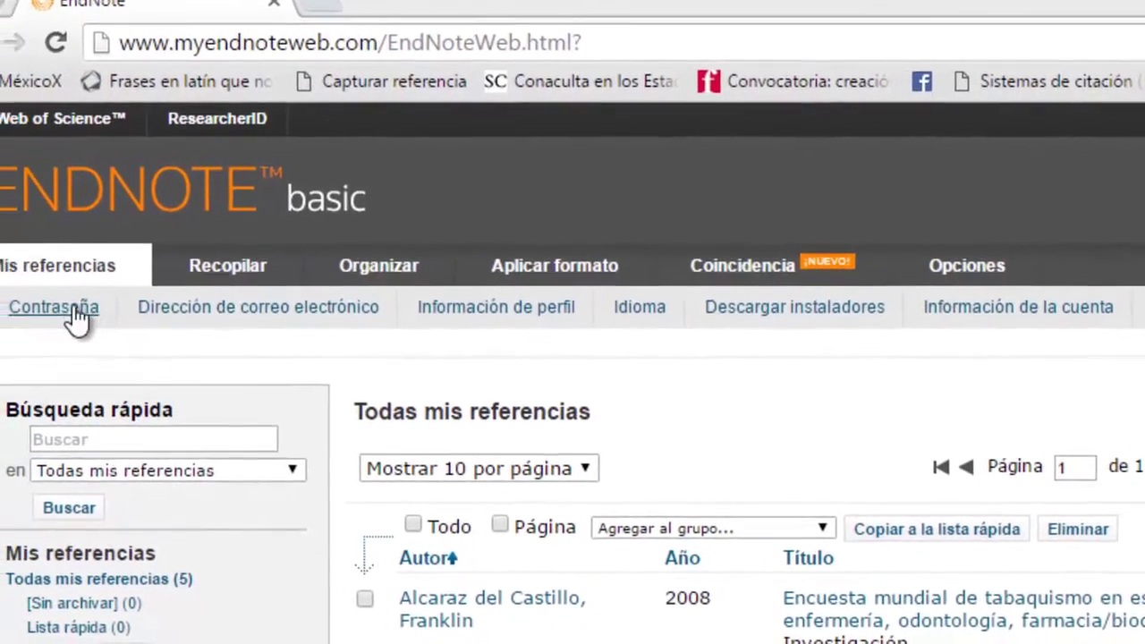
click(72, 307)
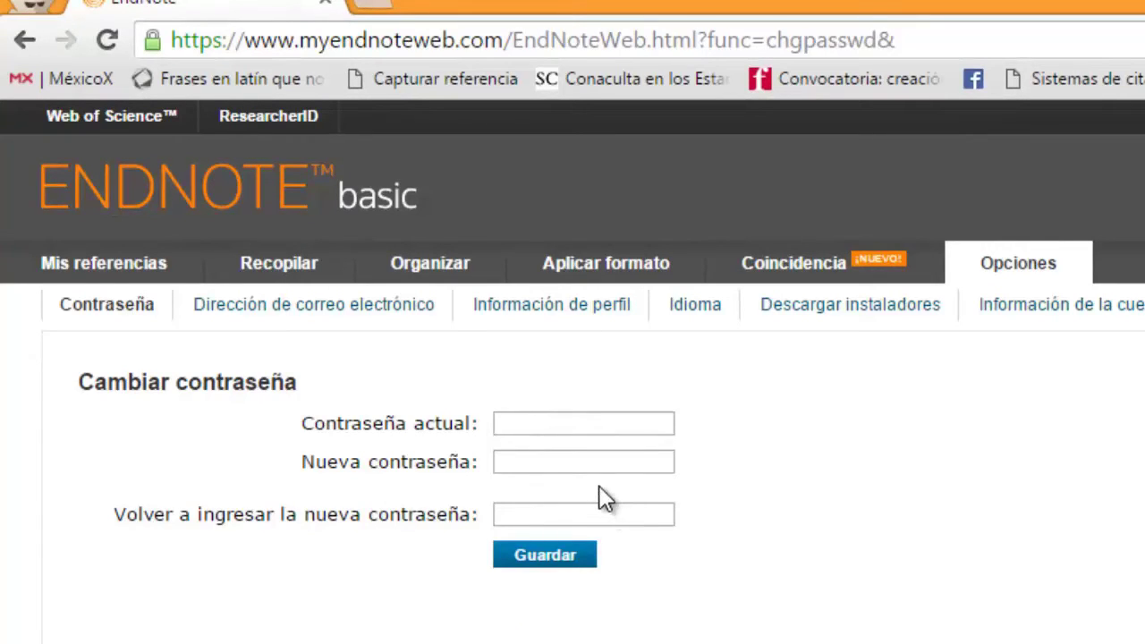
Step: Look through the e-mail address, profile and language settings, ending on Descargar instaladores
click(363, 313)
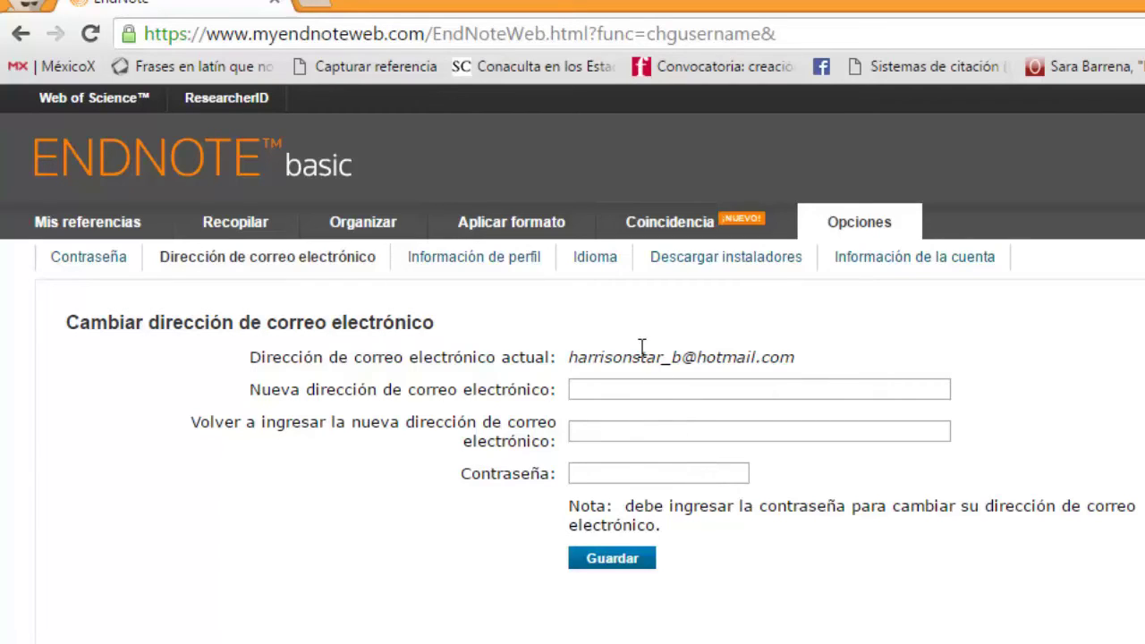
click(514, 268)
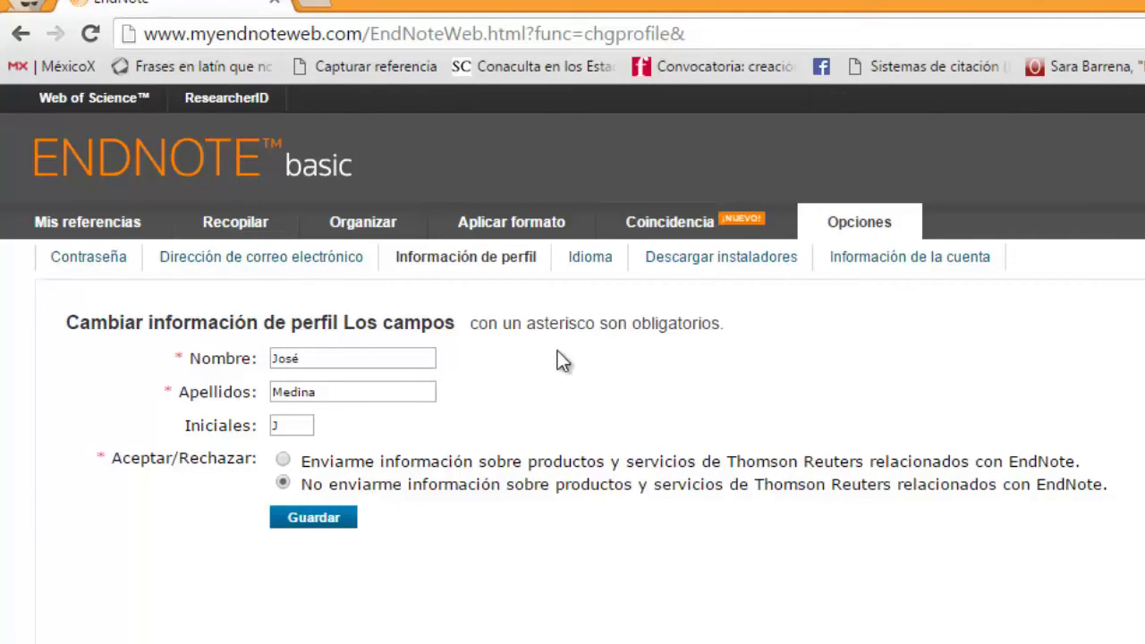
click(597, 269)
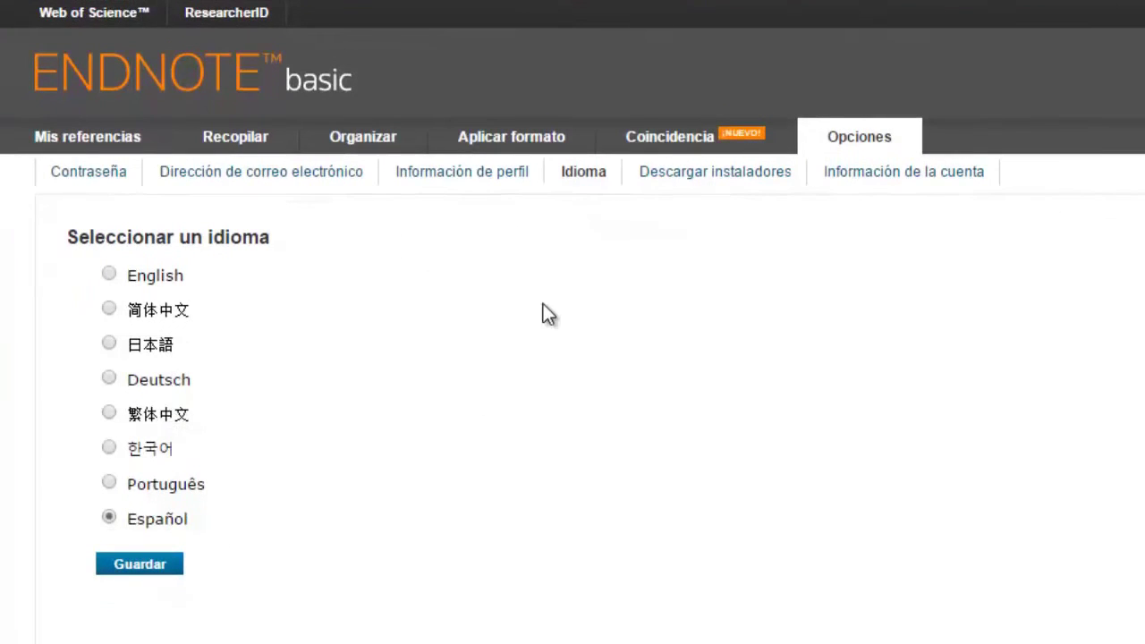
click(733, 184)
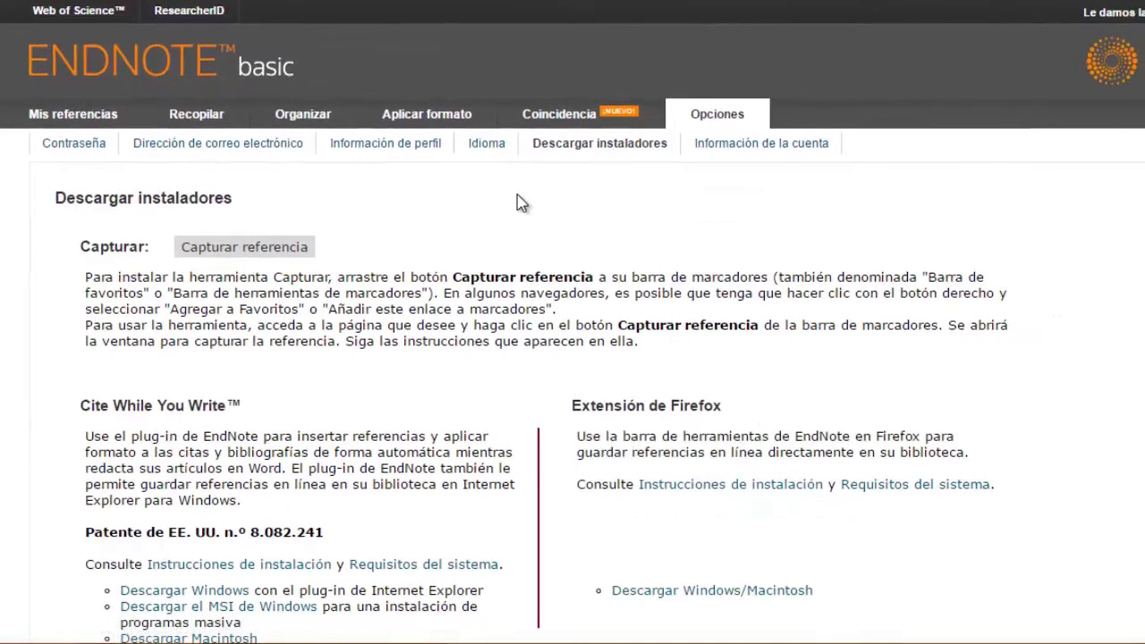
Step: Look over the installers page, then go to Información de la cuenta
scroll(519, 206, down, 2)
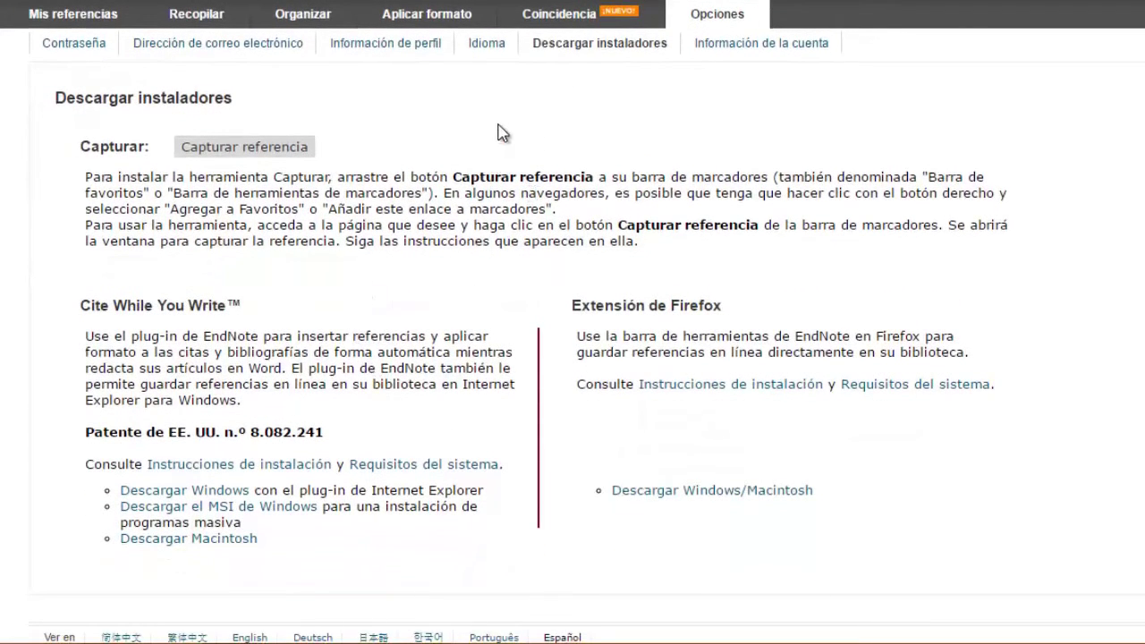
scroll(503, 132, up, 2)
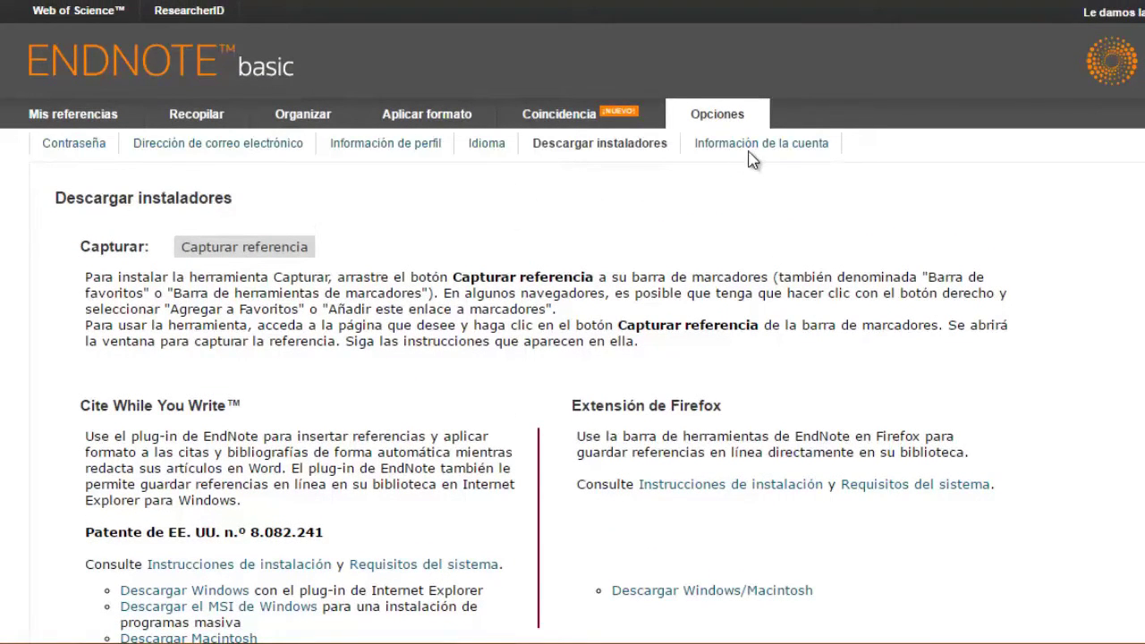
click(775, 147)
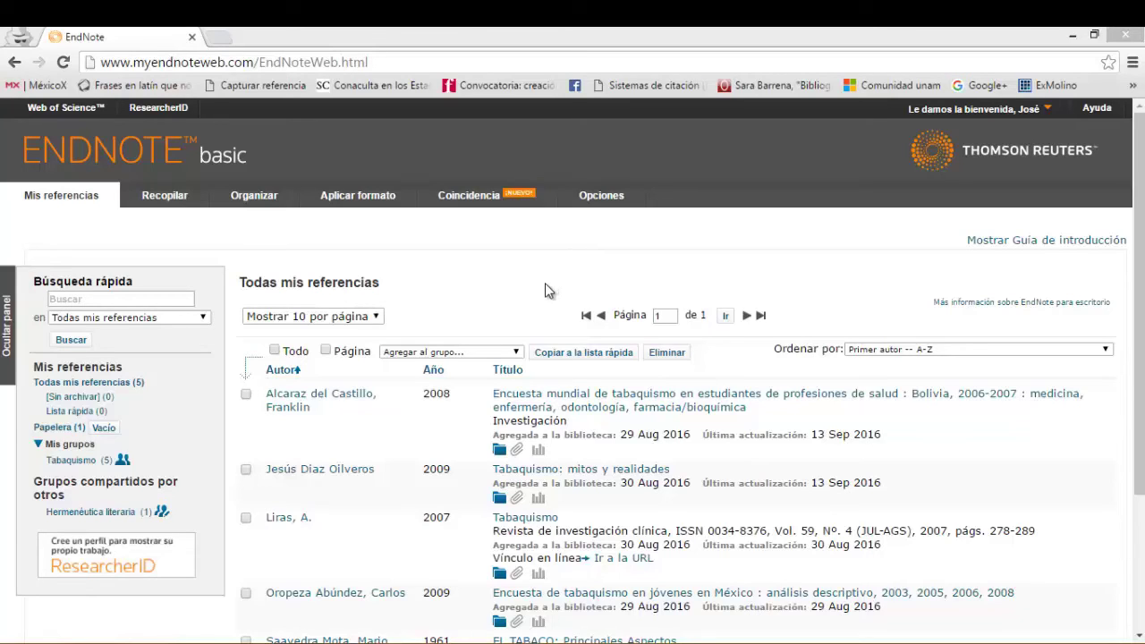
drag(1140, 330, 1136, 342)
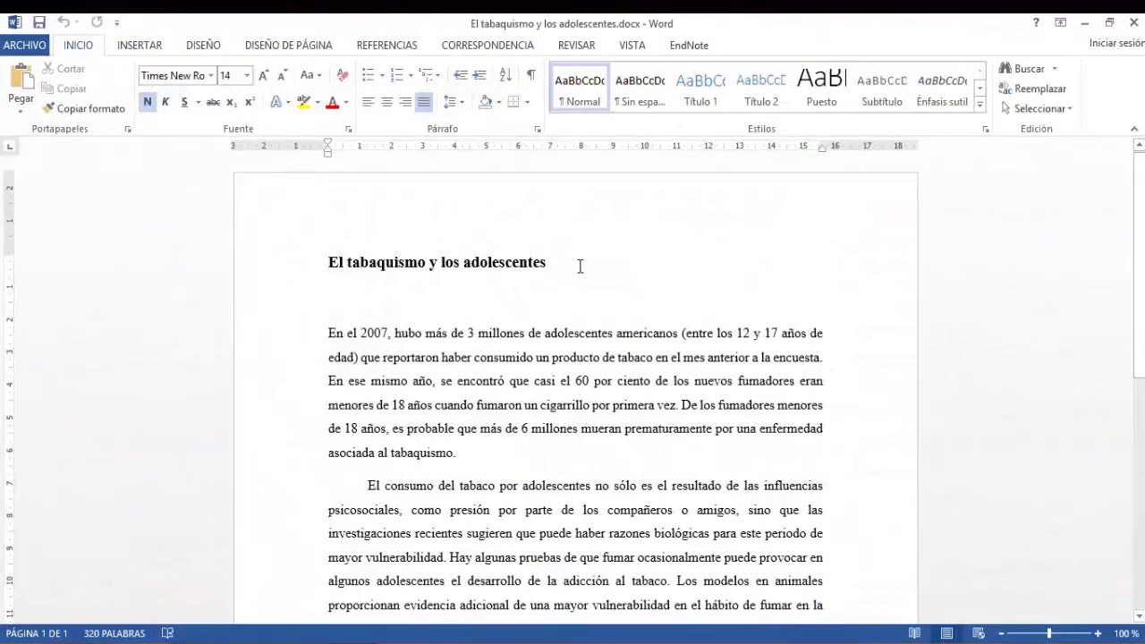
Step: Check the bold heading 'El tabaquismo y los adolescentes' and scroll through the paper's paragraphs
drag(553, 266, 330, 266)
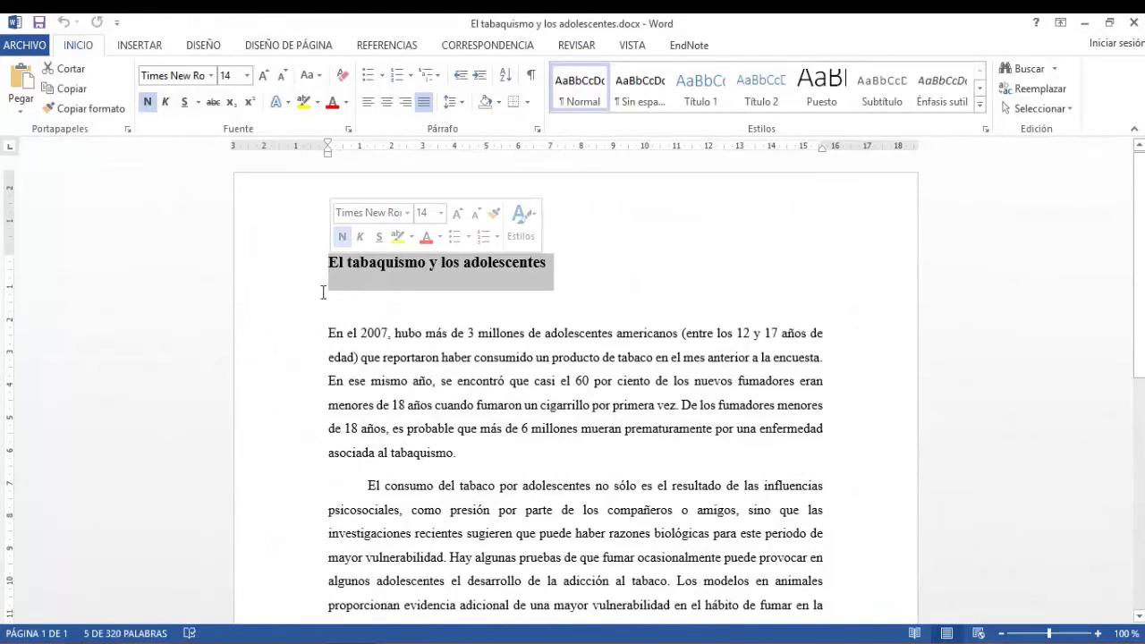
click(327, 296)
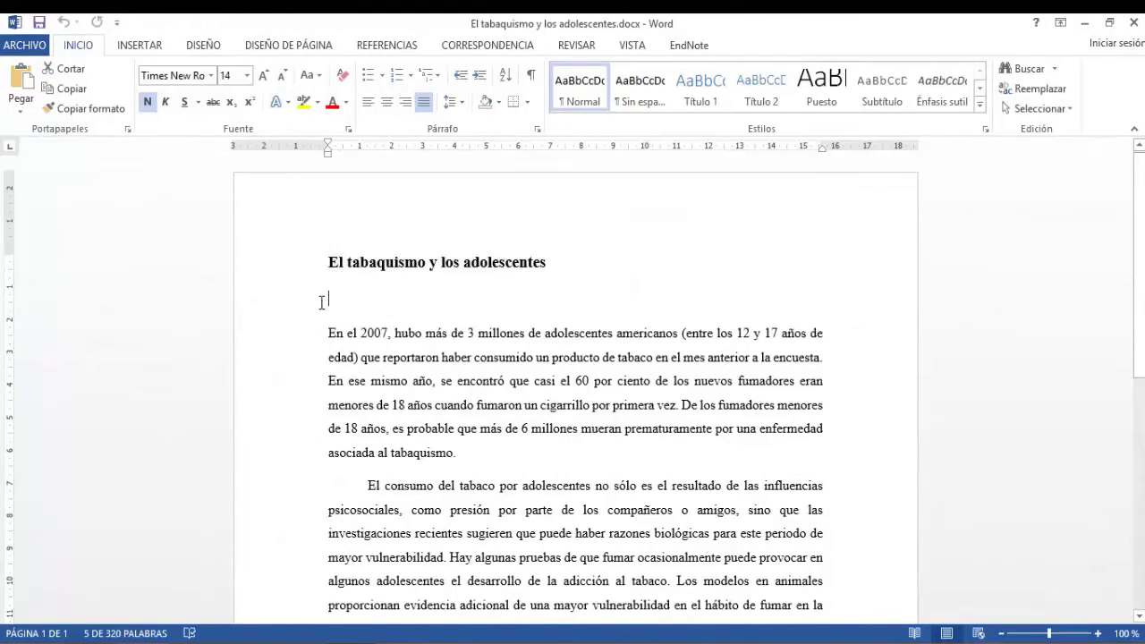
scroll(315, 306, down, 2)
scroll(310, 312, down, 6)
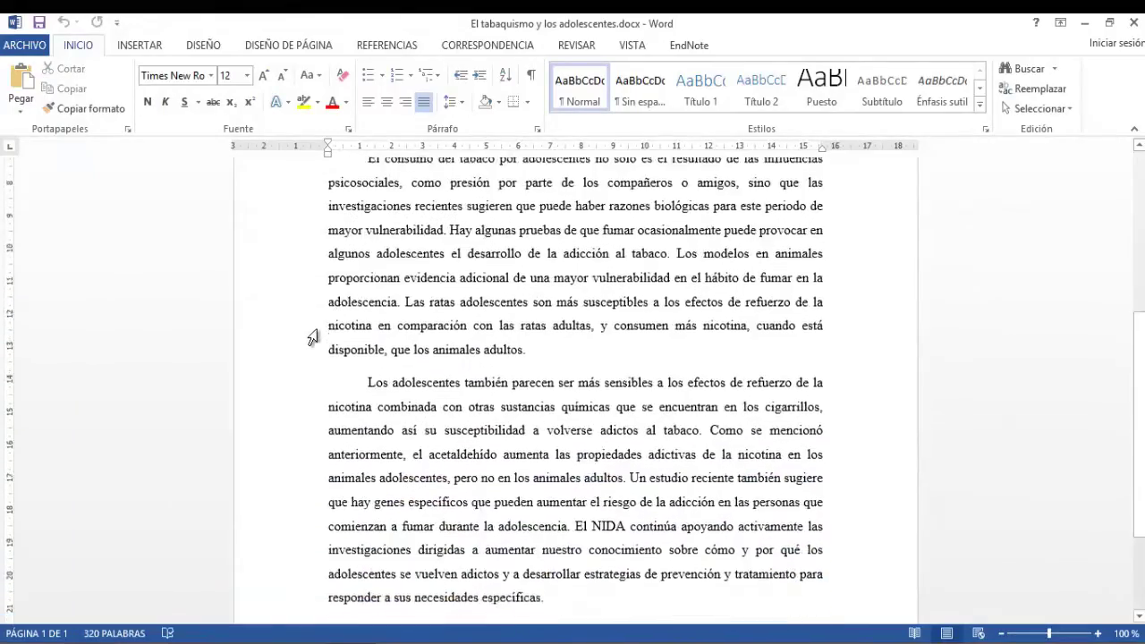
scroll(312, 354, up, 7)
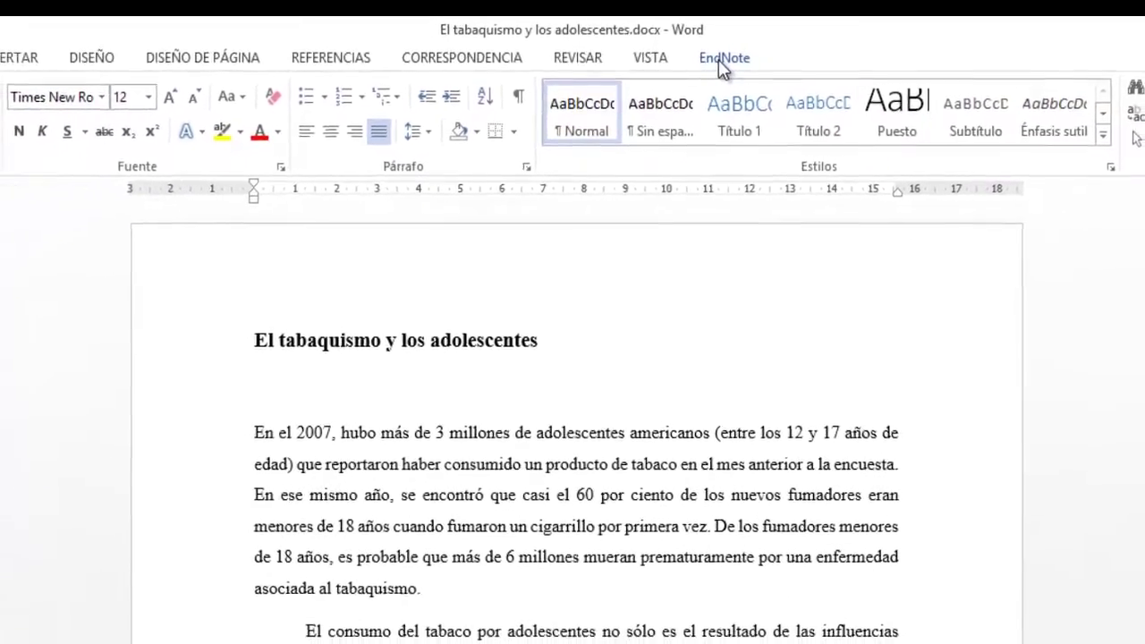
Step: Sign in to the EndNote online library from Word with the account e-mail and password
click(749, 68)
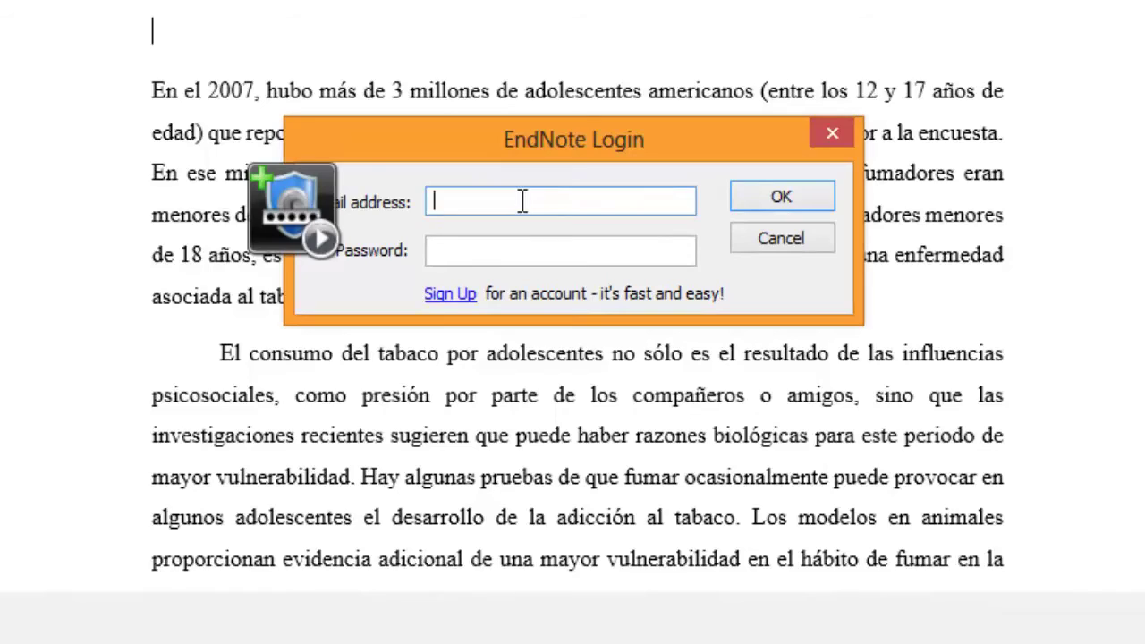
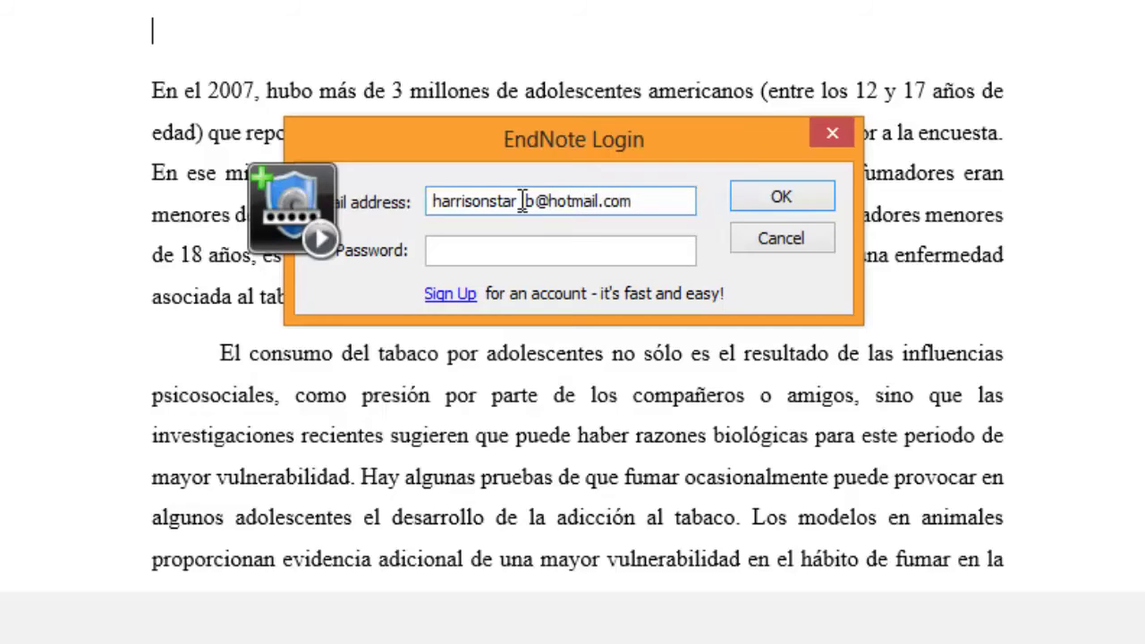
text(***********)
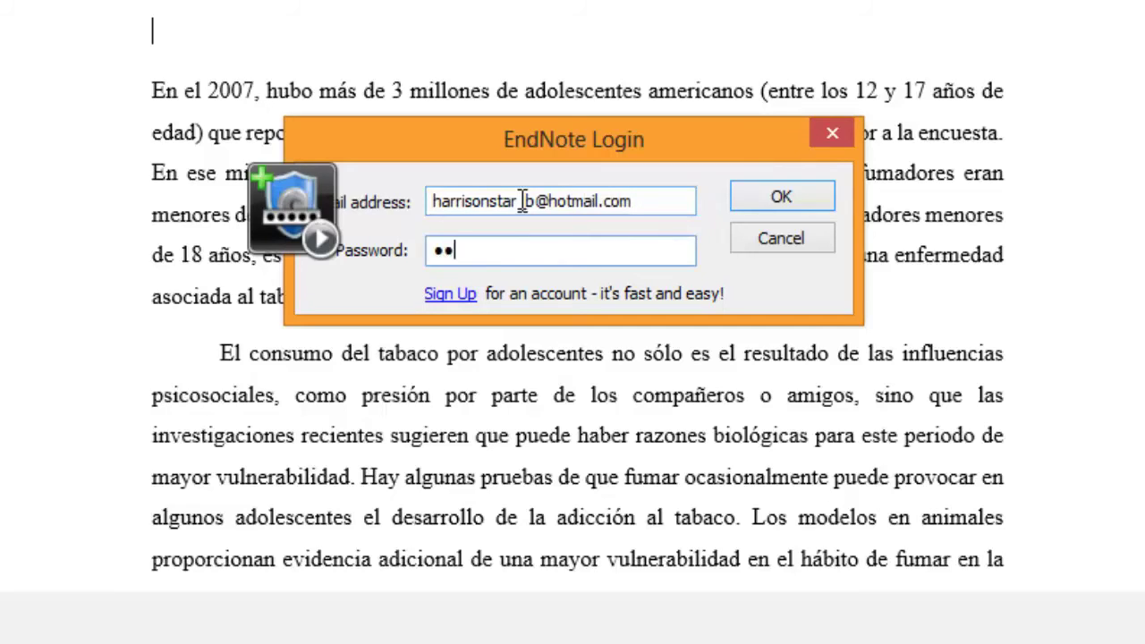
text(***)
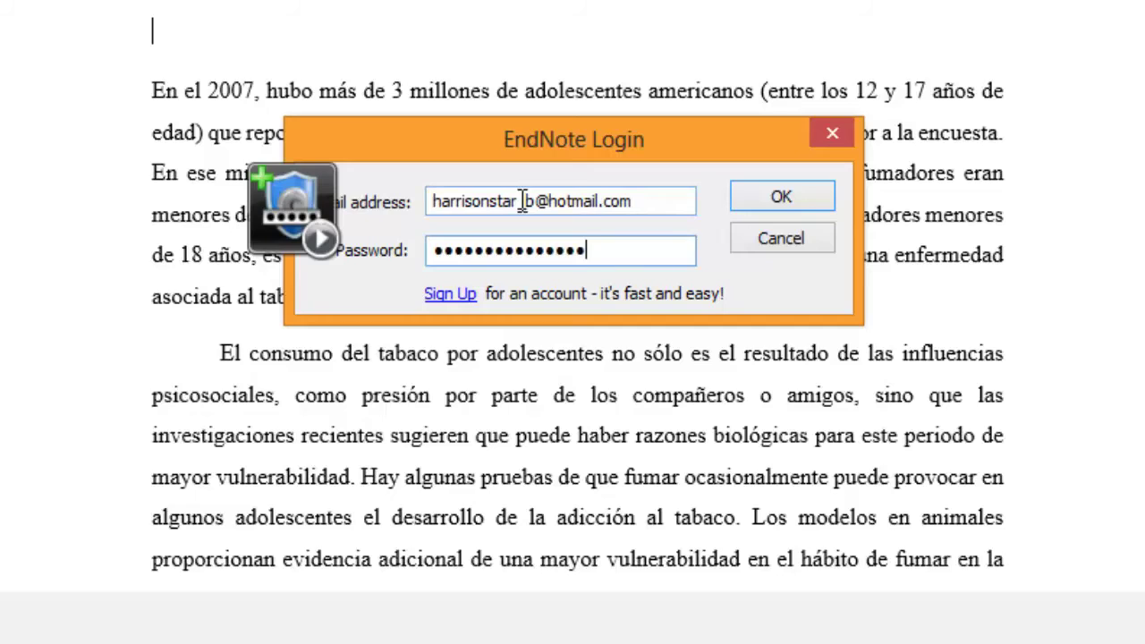
click(777, 202)
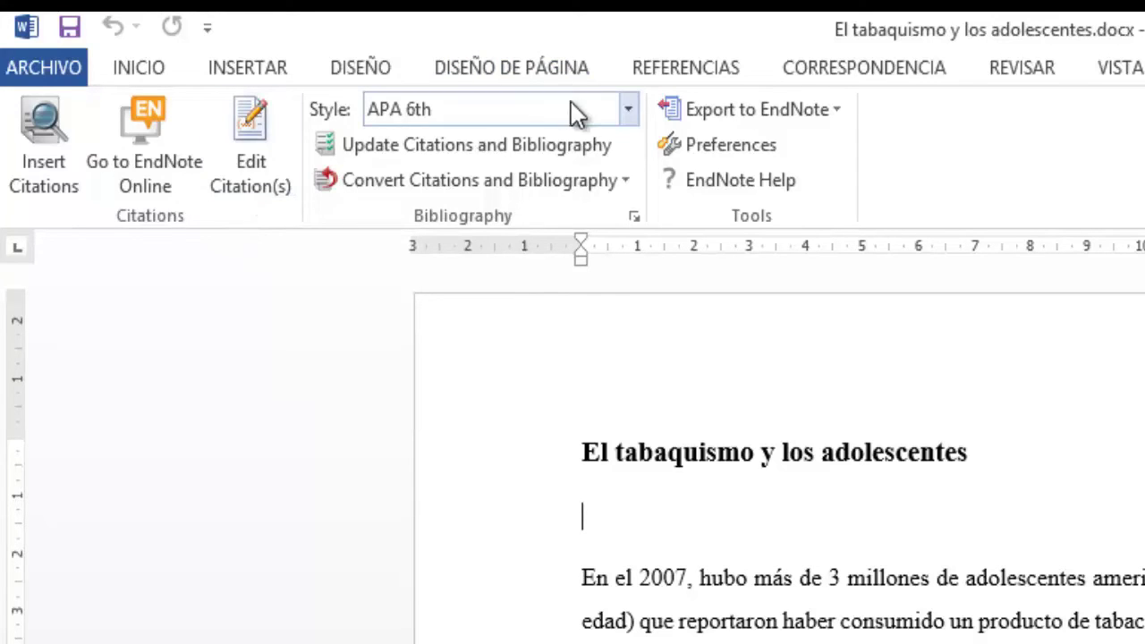
click(629, 131)
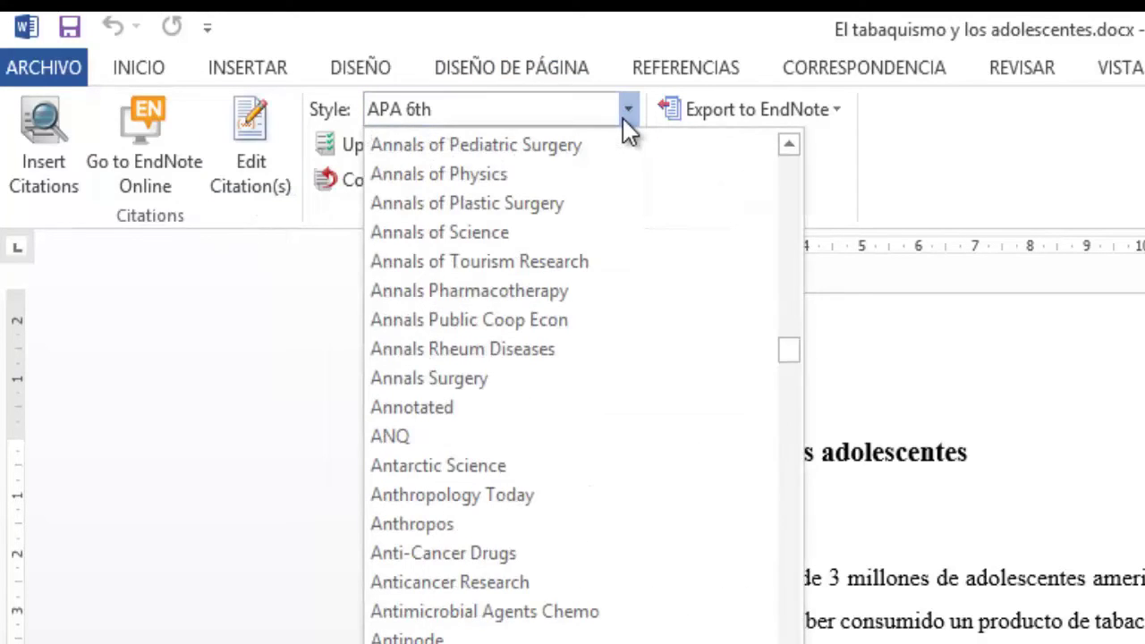
click(623, 119)
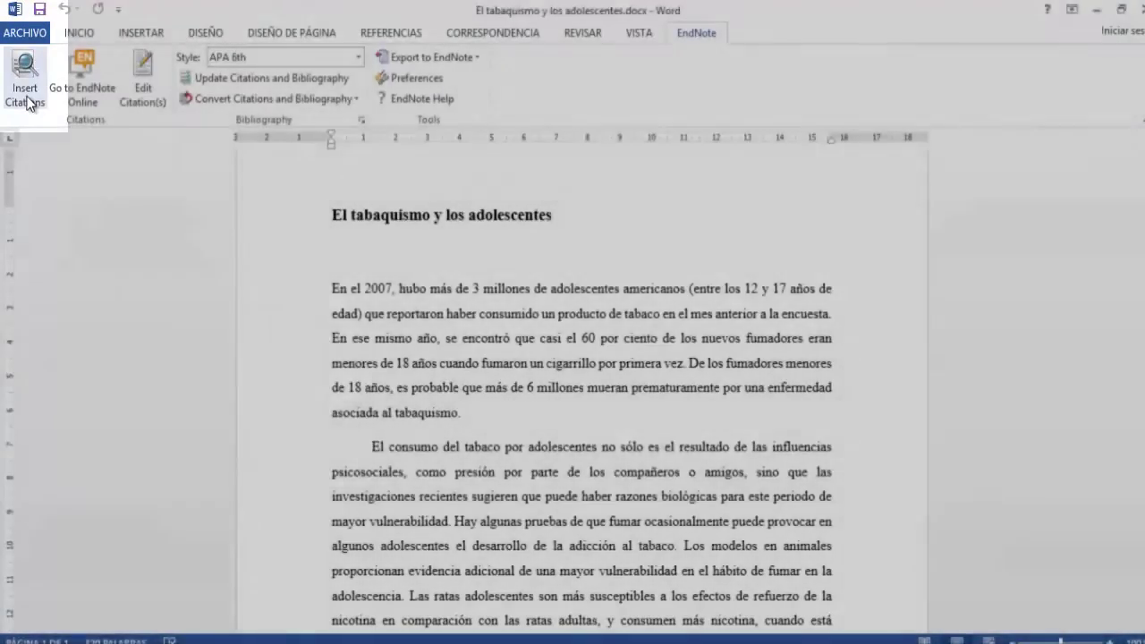
Step: Search for tabaquismo and cite the 2009 book Tabaquismo: mitos y realidades after 'encuesta.'
click(29, 104)
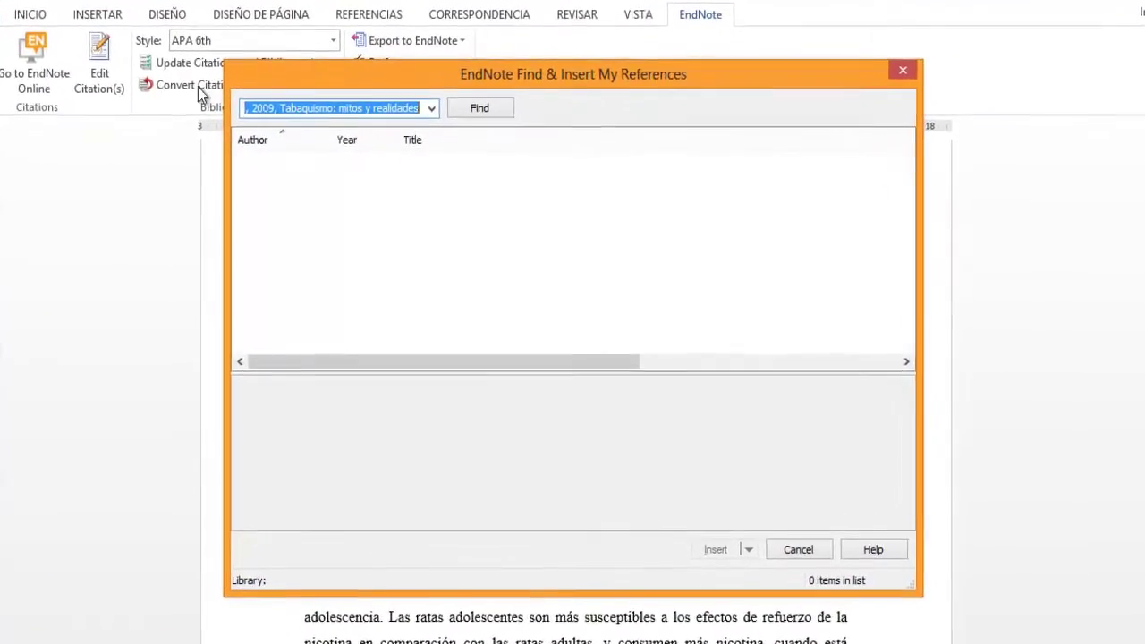
key(BackSpace)
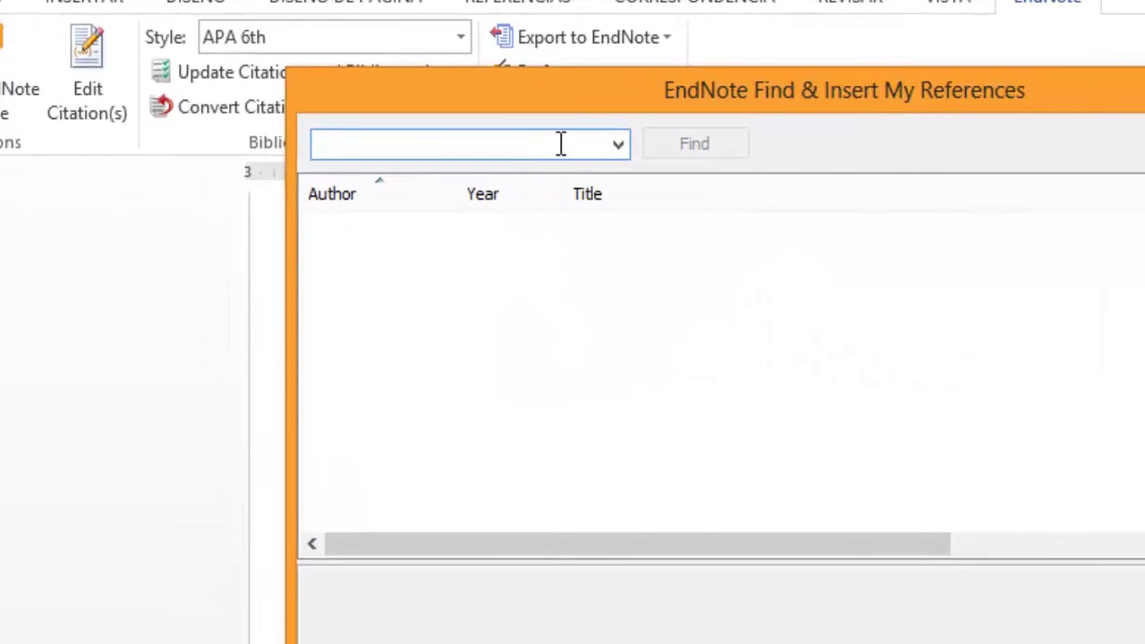
text(tabaquismo)
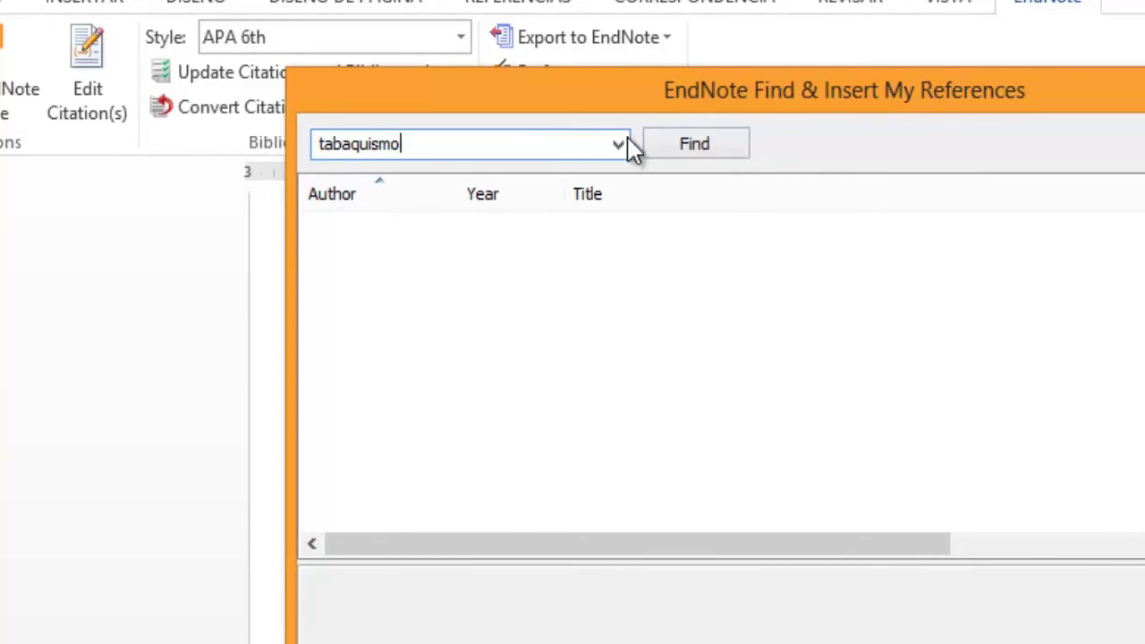
click(696, 146)
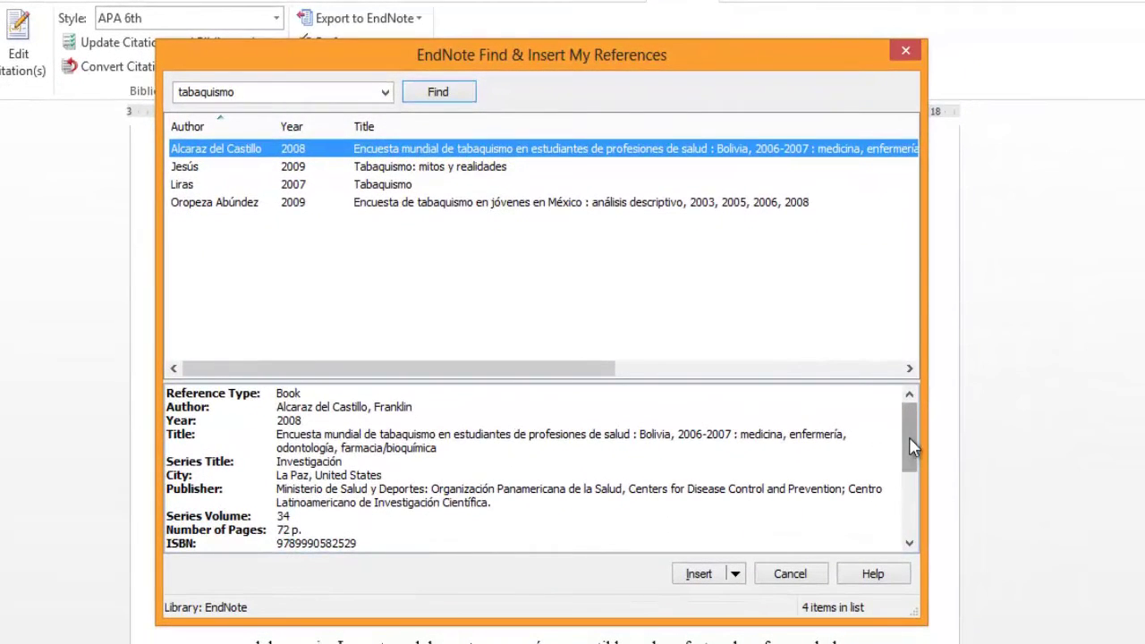
drag(909, 447, 908, 434)
click(300, 170)
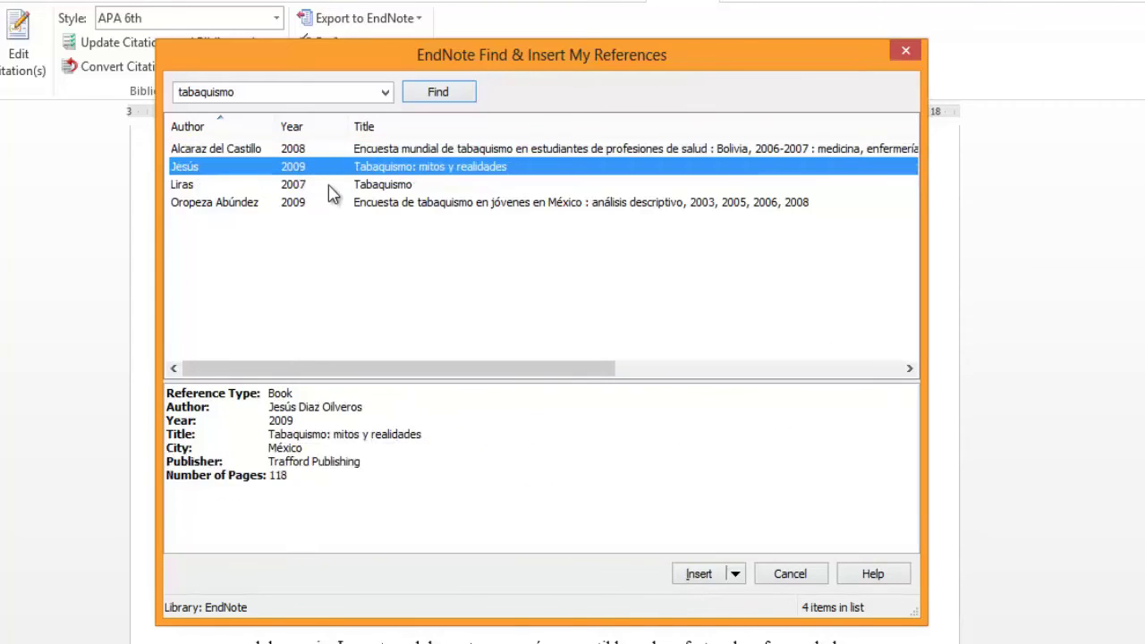
click(705, 580)
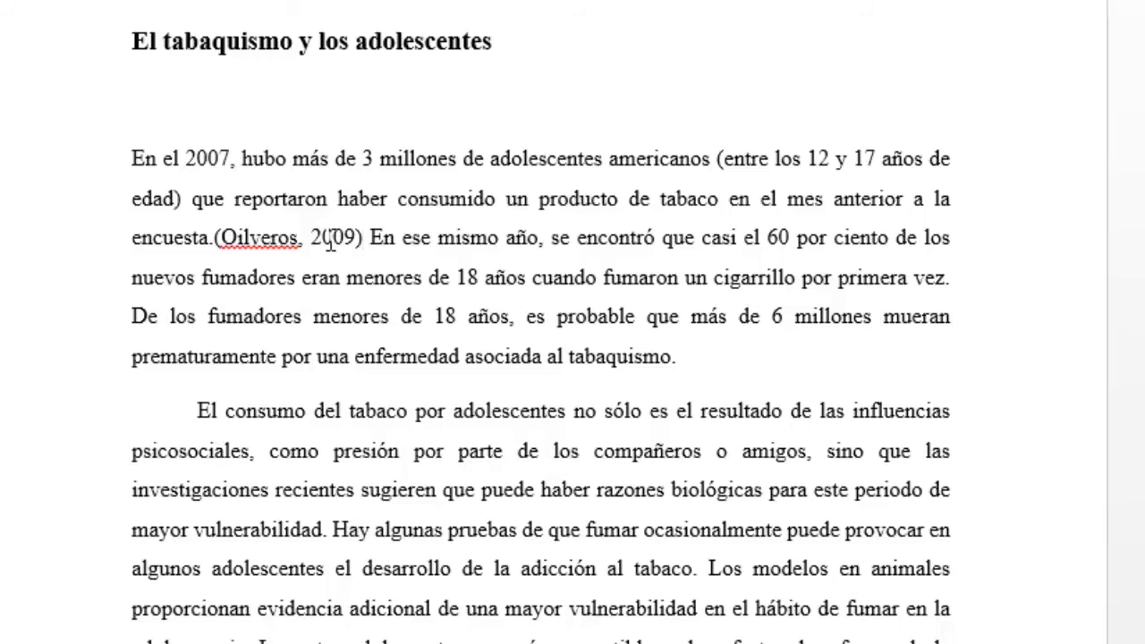
Step: Add page 25 to the (Oilveros, 2009) citation
right_click(329, 240)
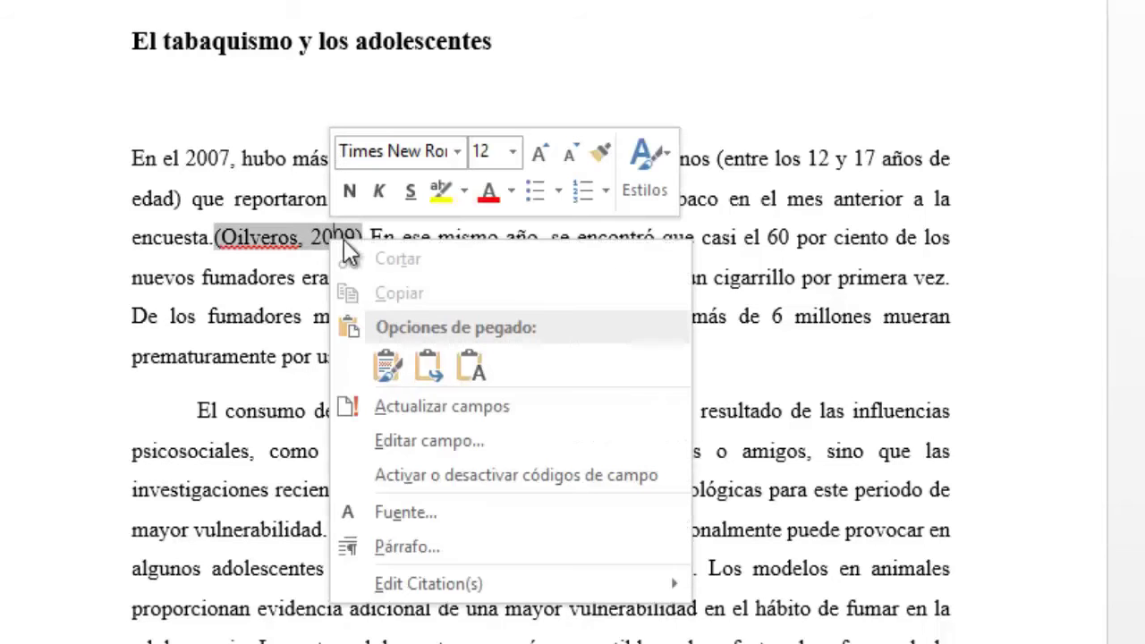
mouse_move(465, 584)
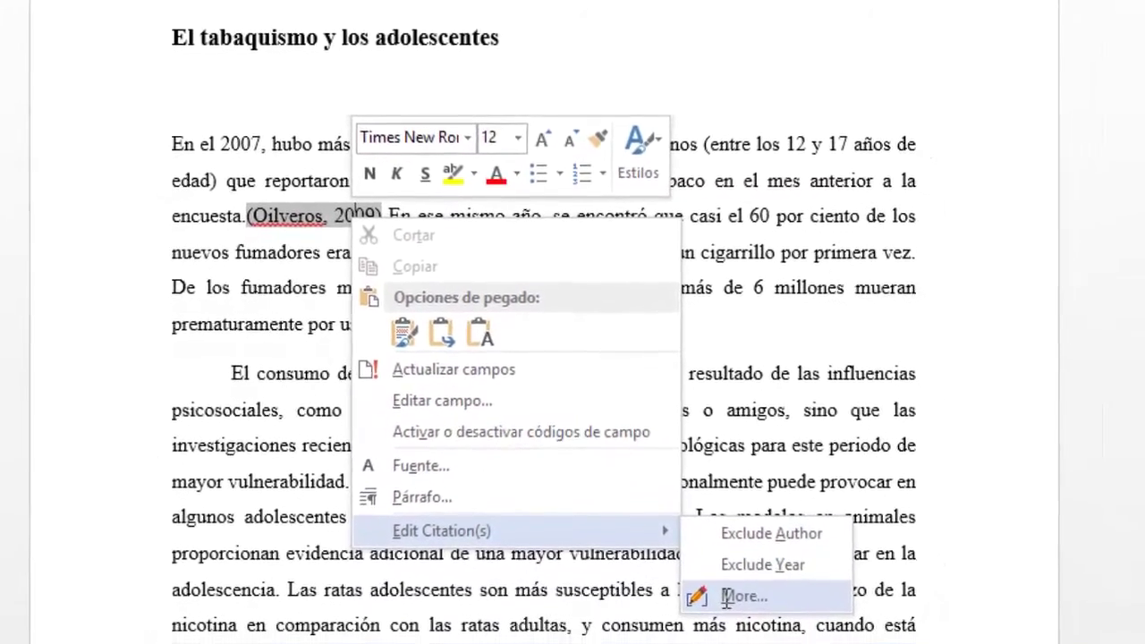
click(730, 622)
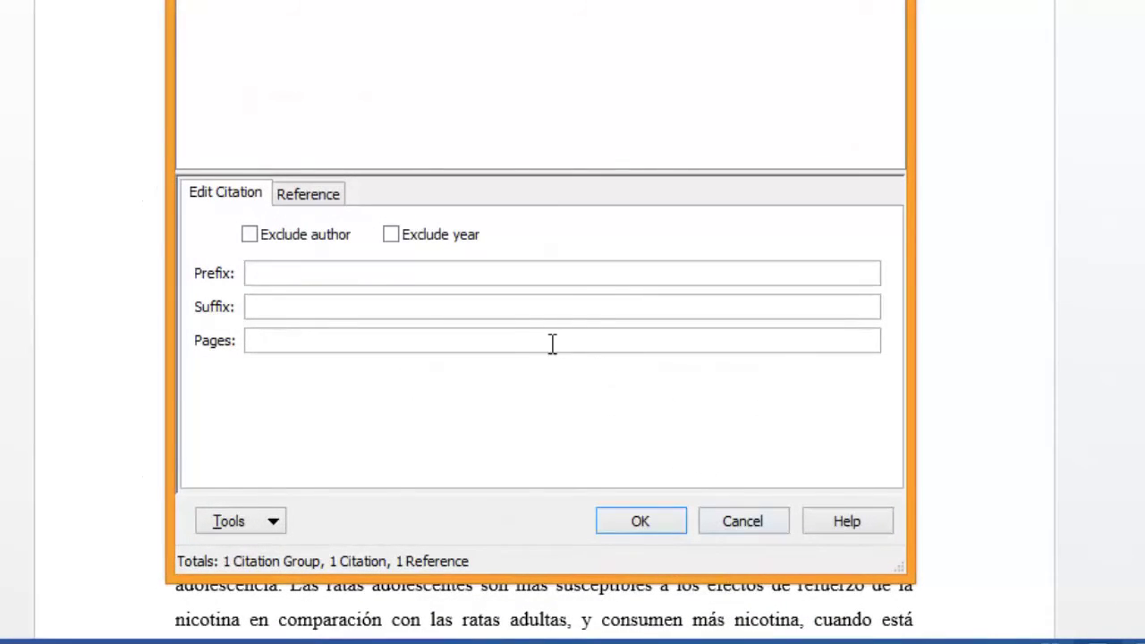
click(385, 344)
click(639, 521)
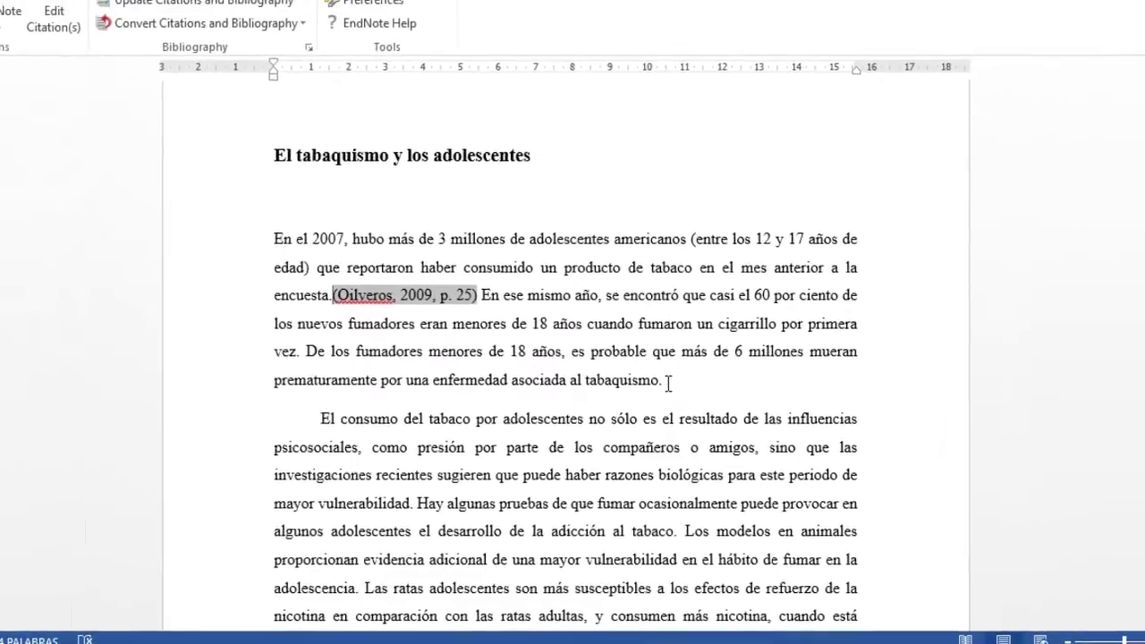
click(707, 362)
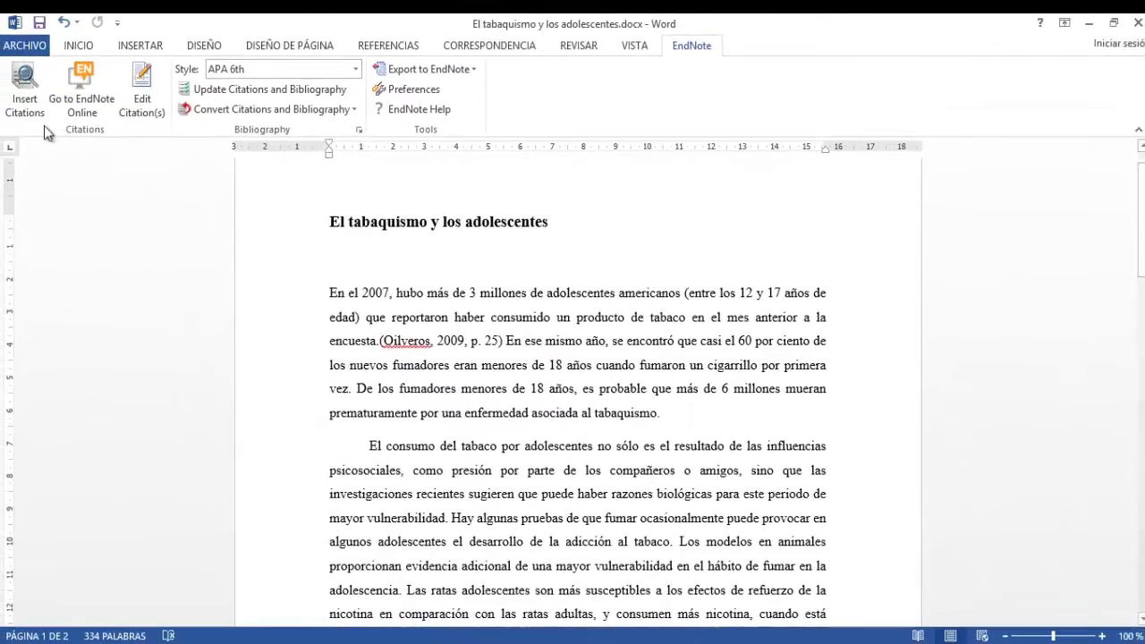
Step: Cite the Oropeza Abúndez 2009 survey after 'tabaquismo.'
click(0, 86)
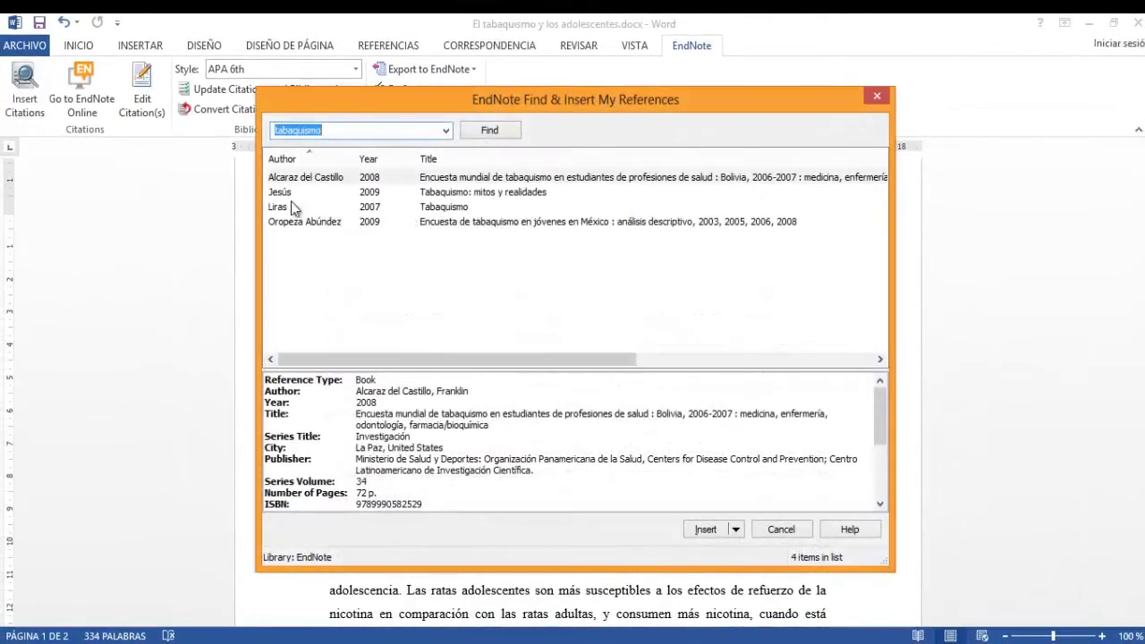
click(331, 224)
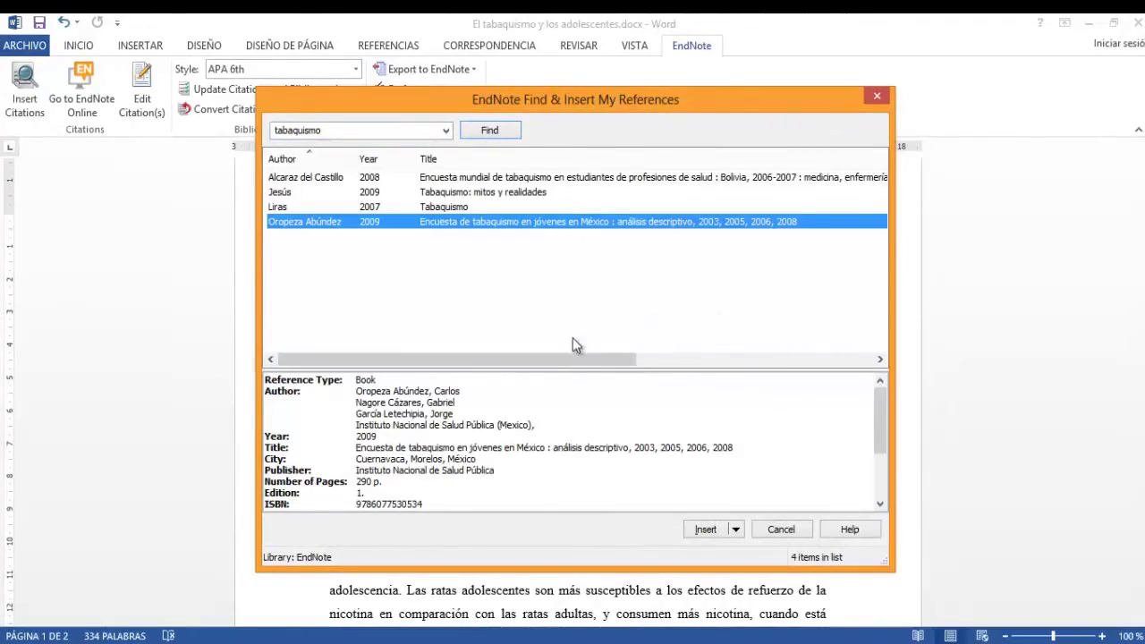
click(706, 529)
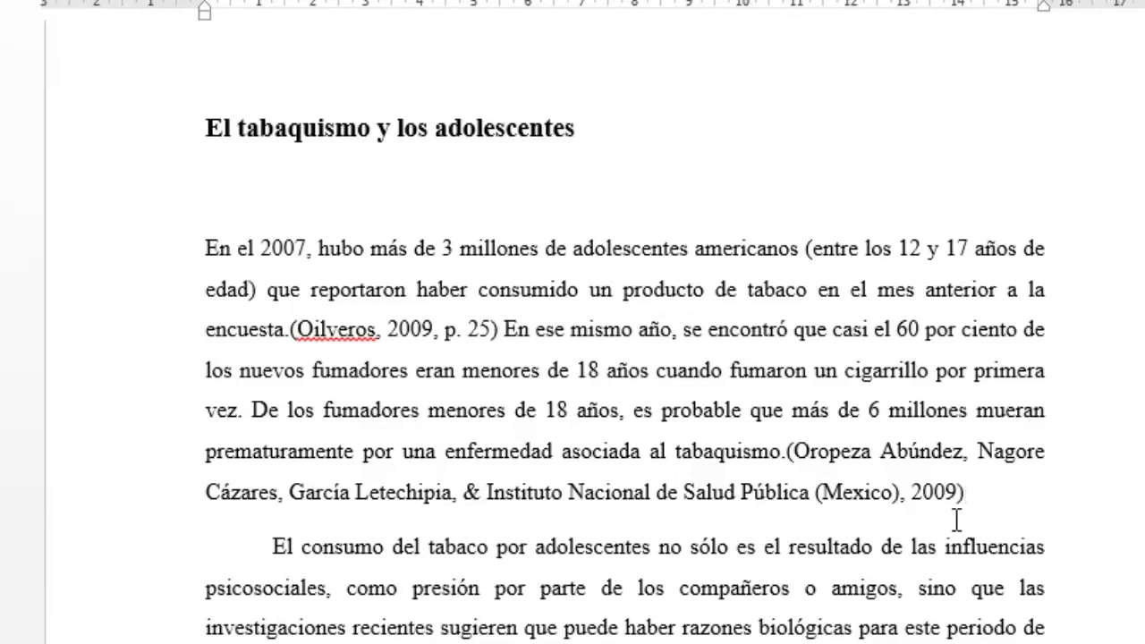
Step: Add page 17 to the Oropeza Abúndez citation
scroll(767, 512, down, 2)
right_click(828, 403)
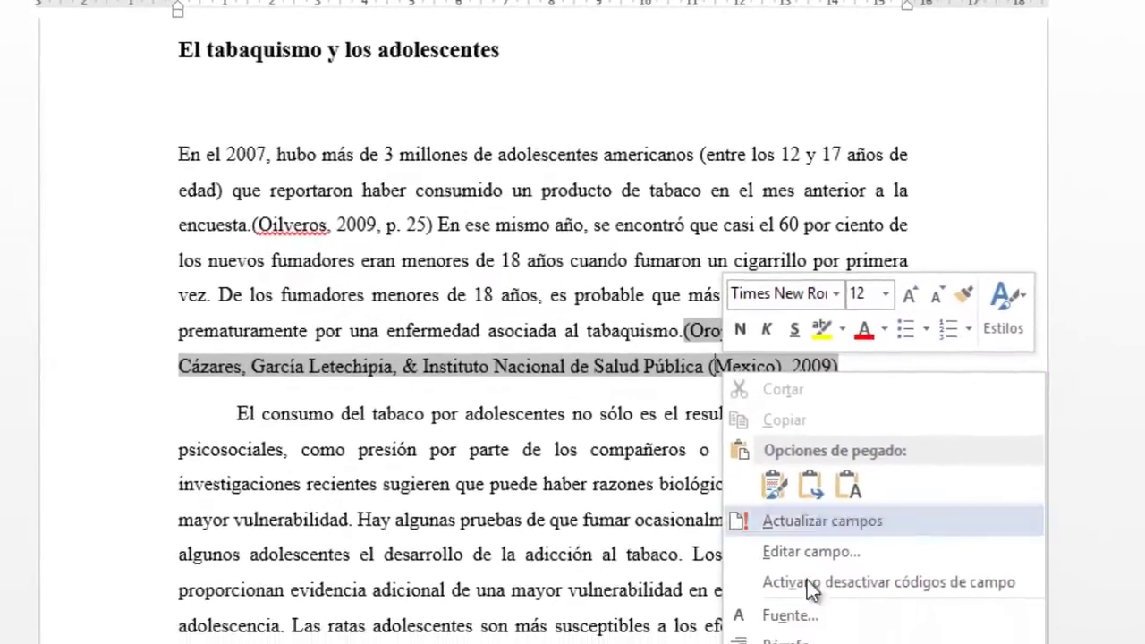
mouse_move(871, 643)
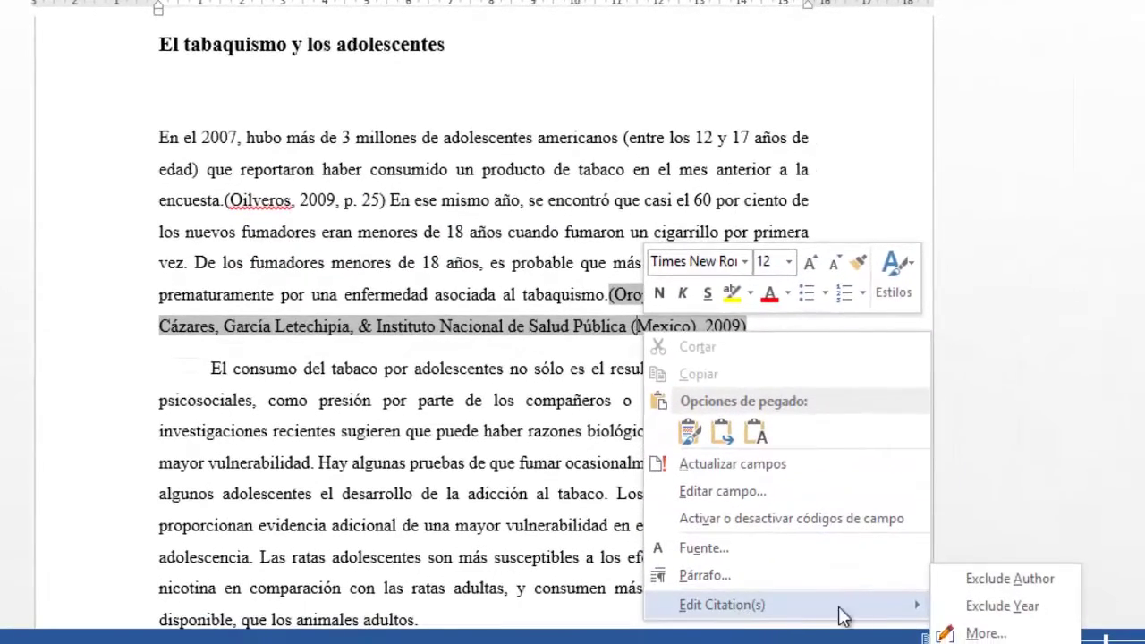
click(984, 633)
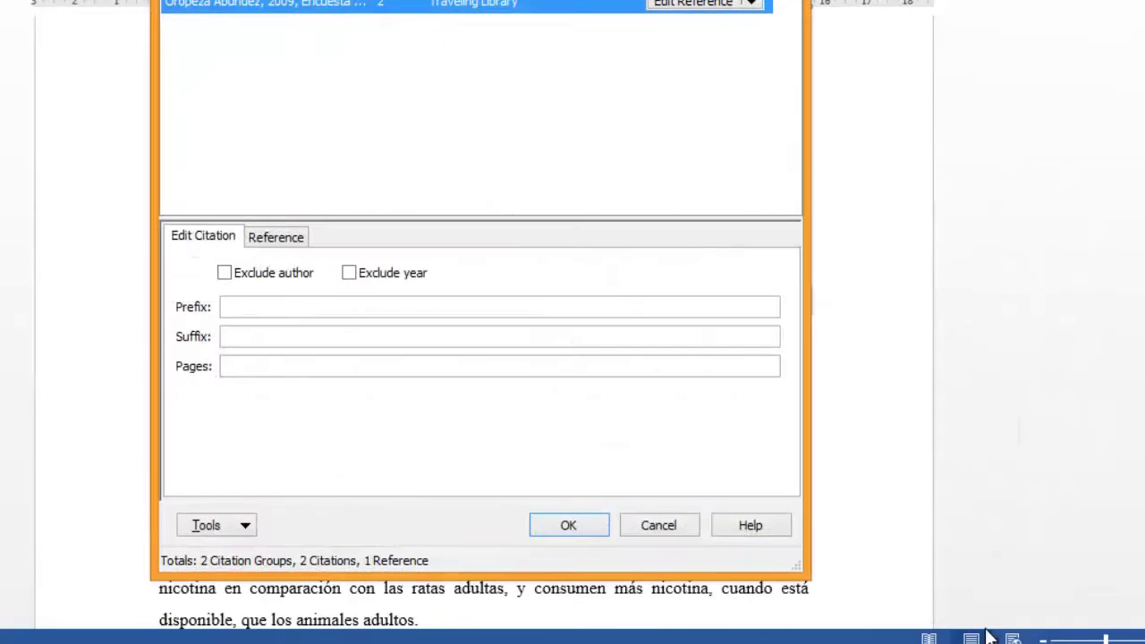
click(432, 369)
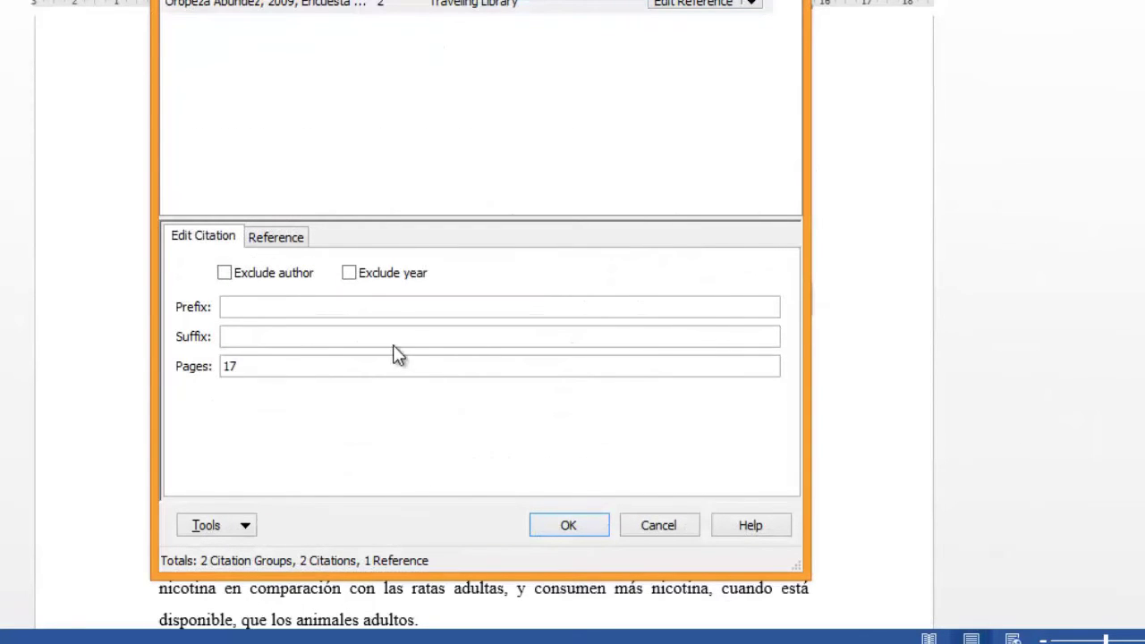
click(570, 526)
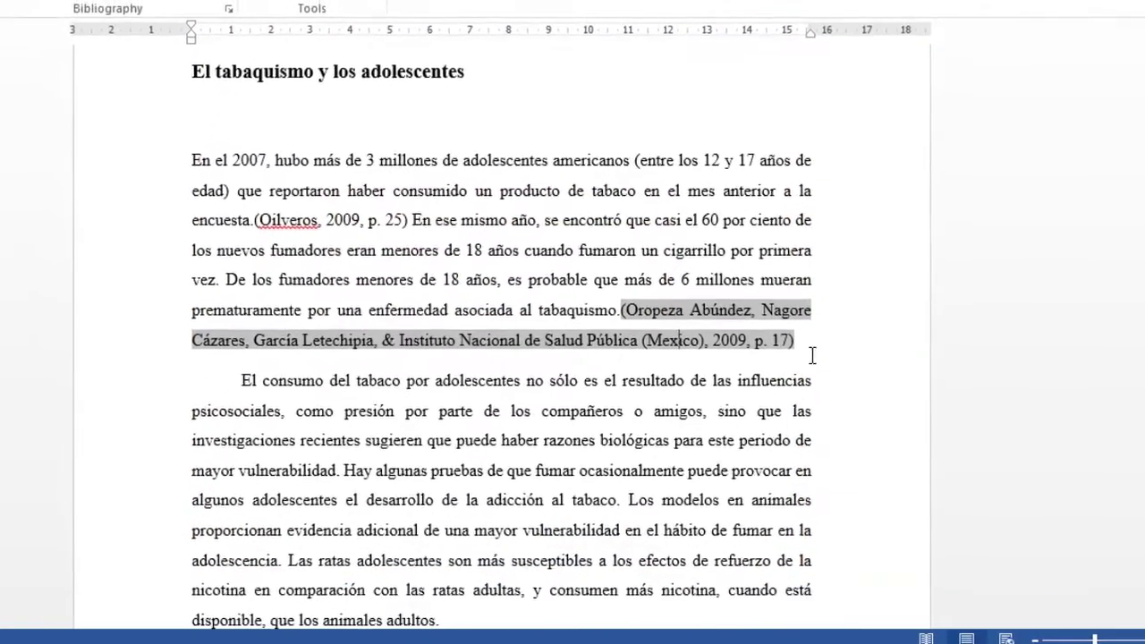
click(814, 355)
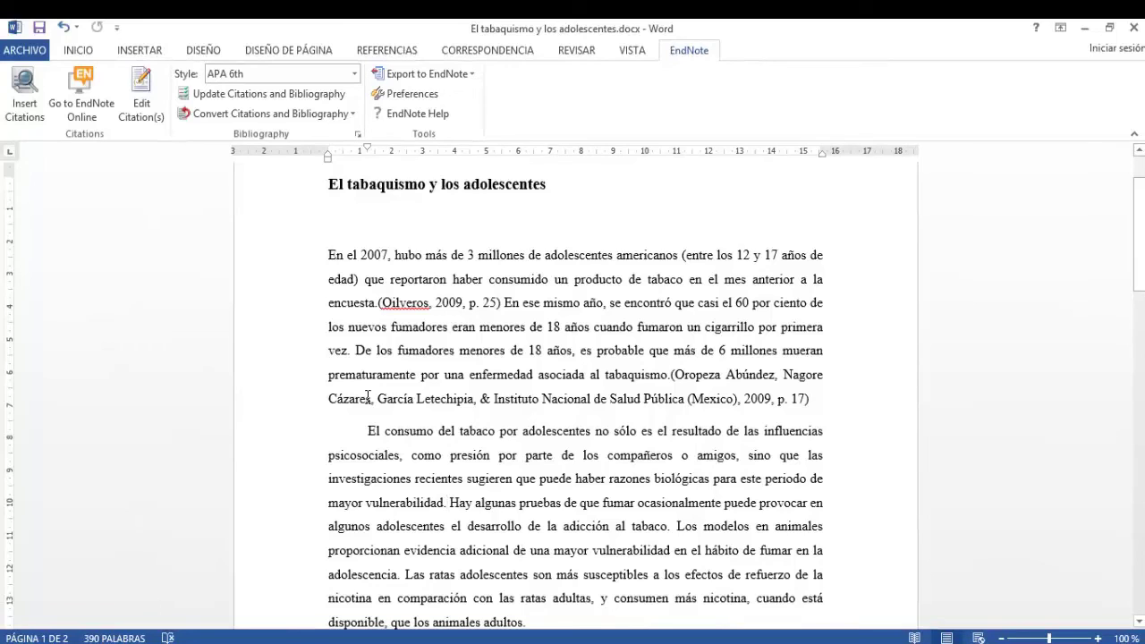
Step: Cite the 2009 Mexican youth smoking survey after 'mayor vulnerabilidad.'
click(27, 112)
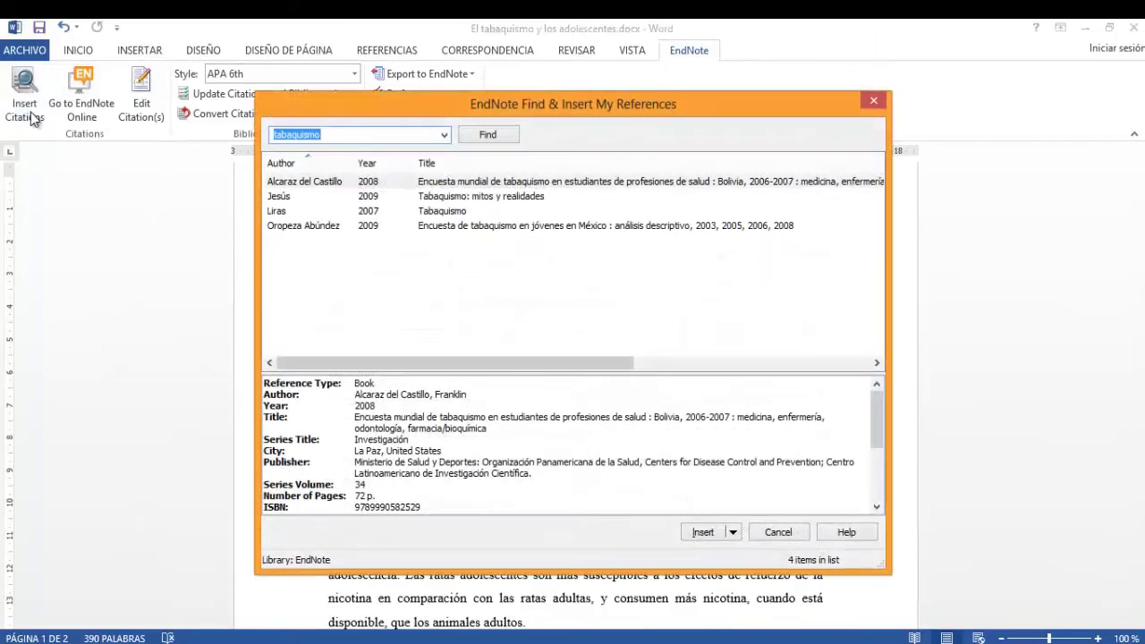
click(414, 227)
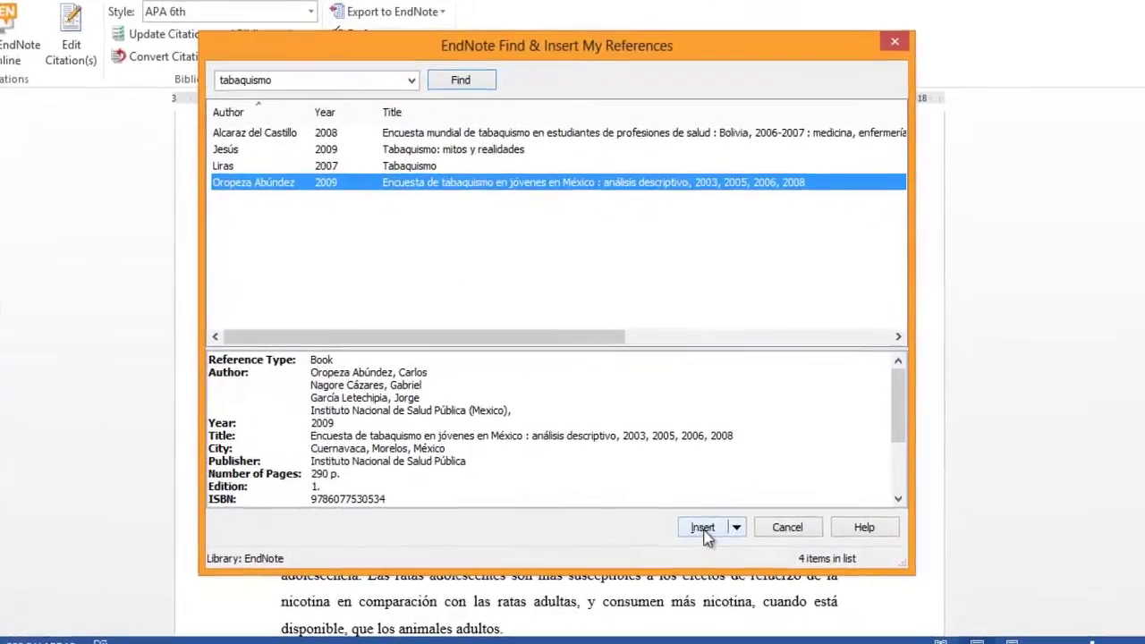
click(703, 528)
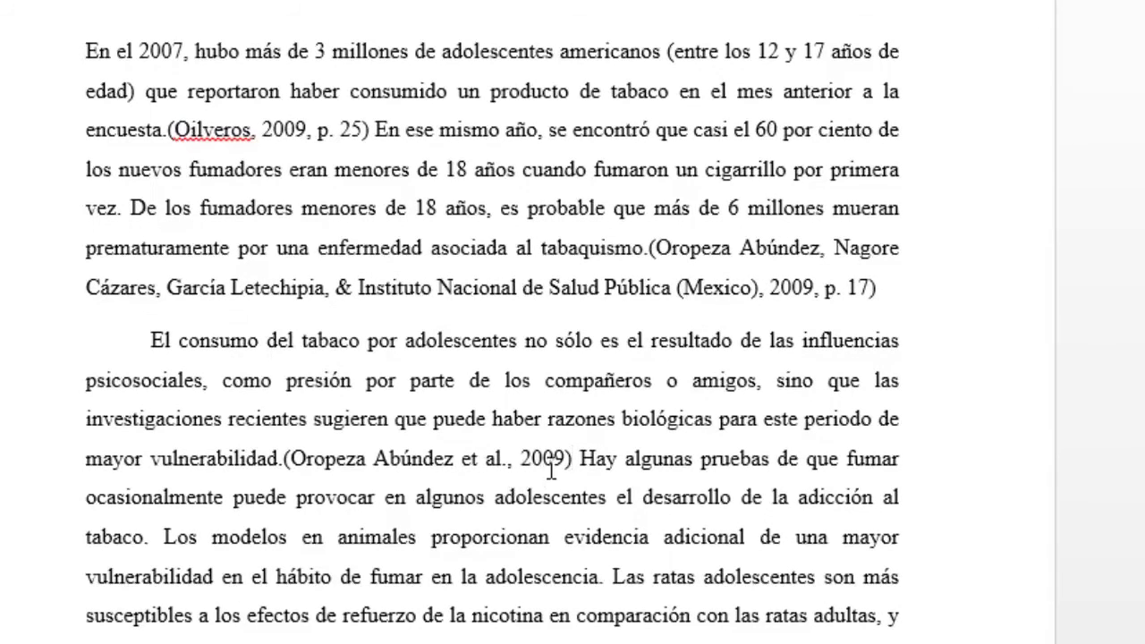
Step: Add page 58 to the new Oropeza Abúndez citation
right_click(554, 459)
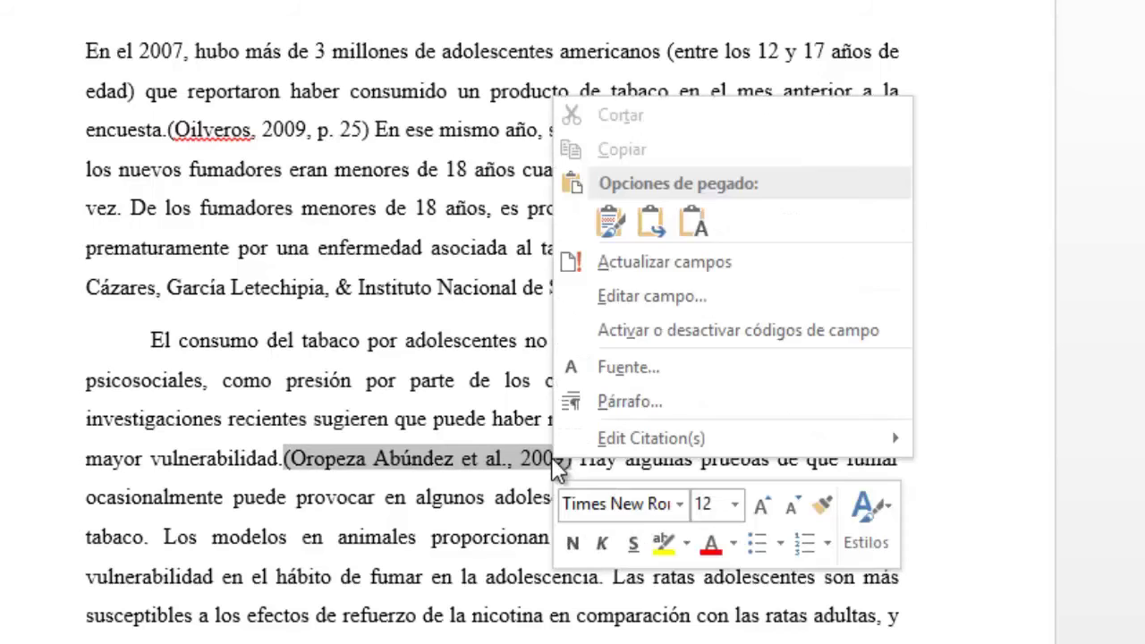
mouse_move(851, 449)
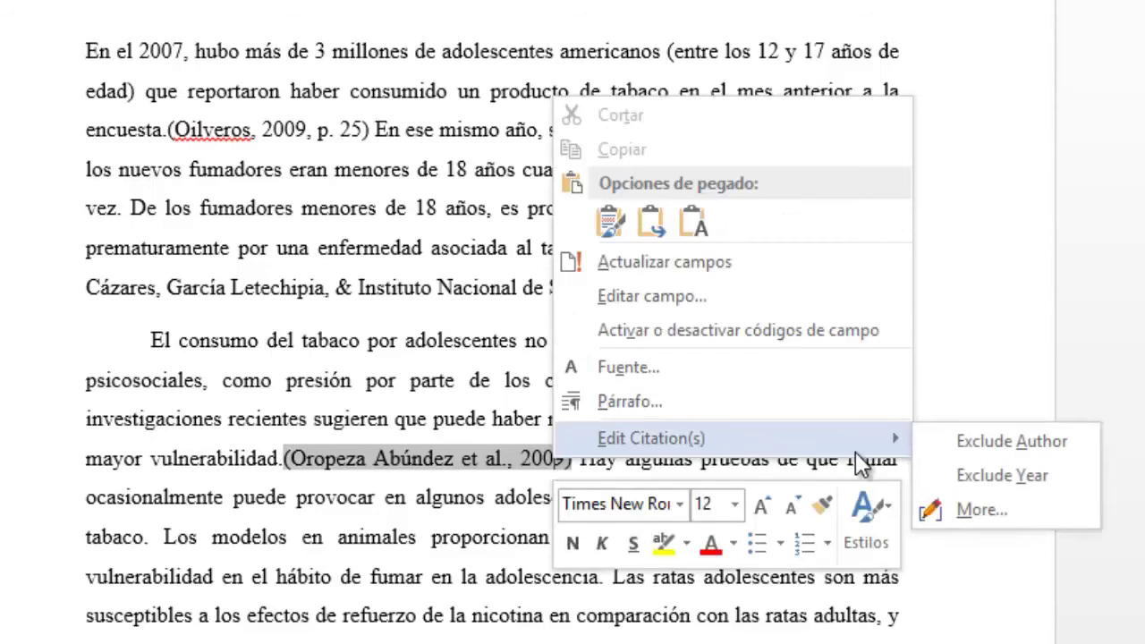
click(976, 510)
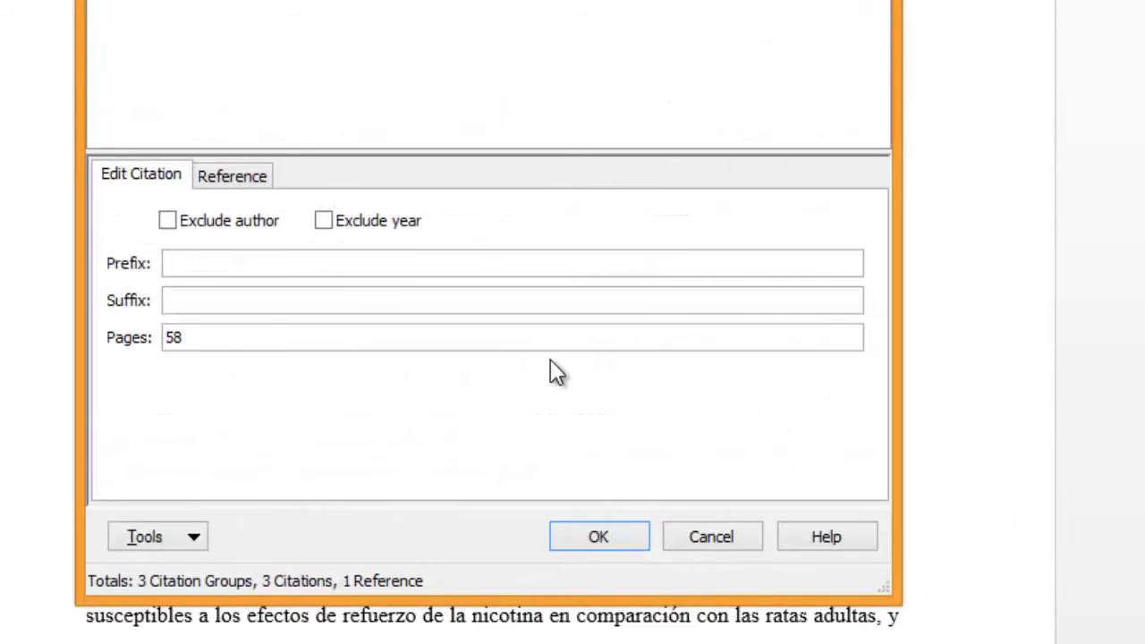
click(598, 537)
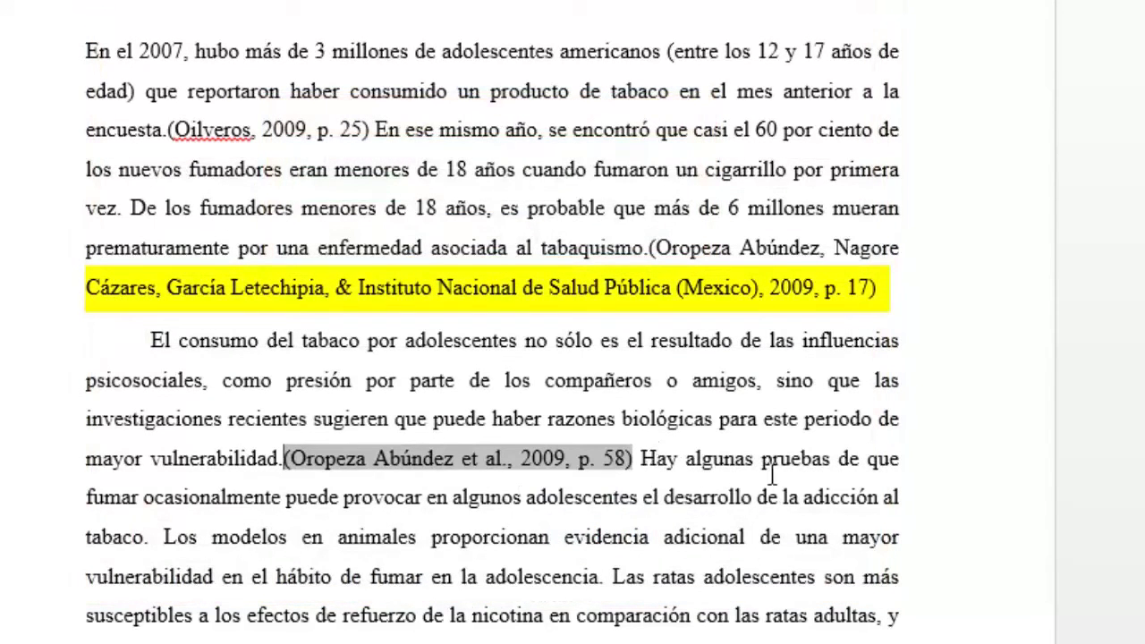
scroll(771, 474, down, 3)
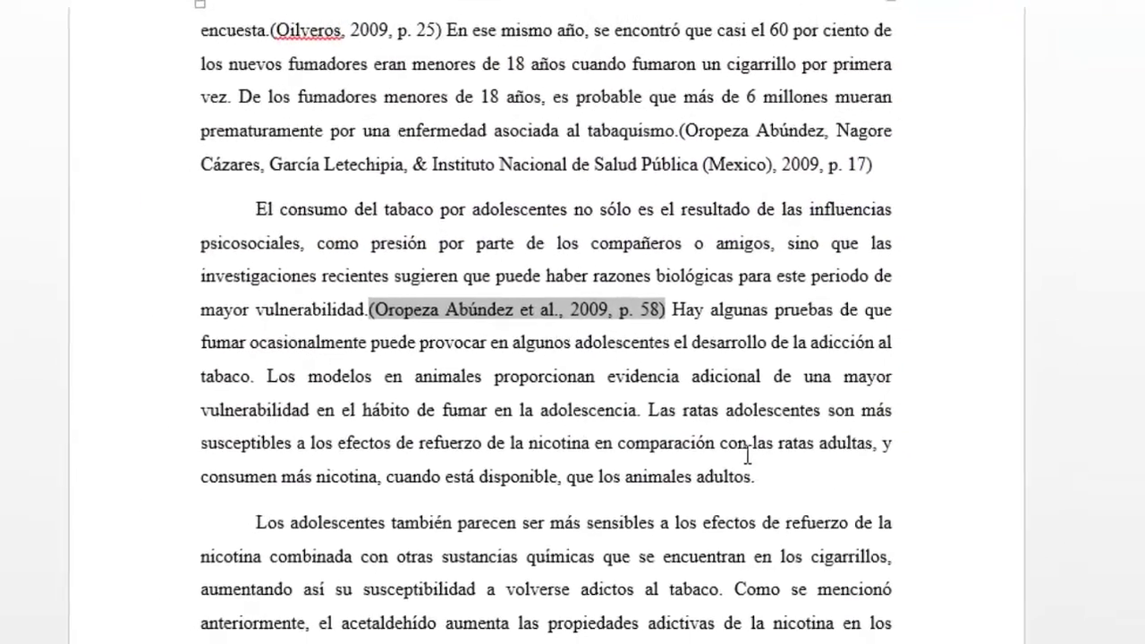
click(662, 419)
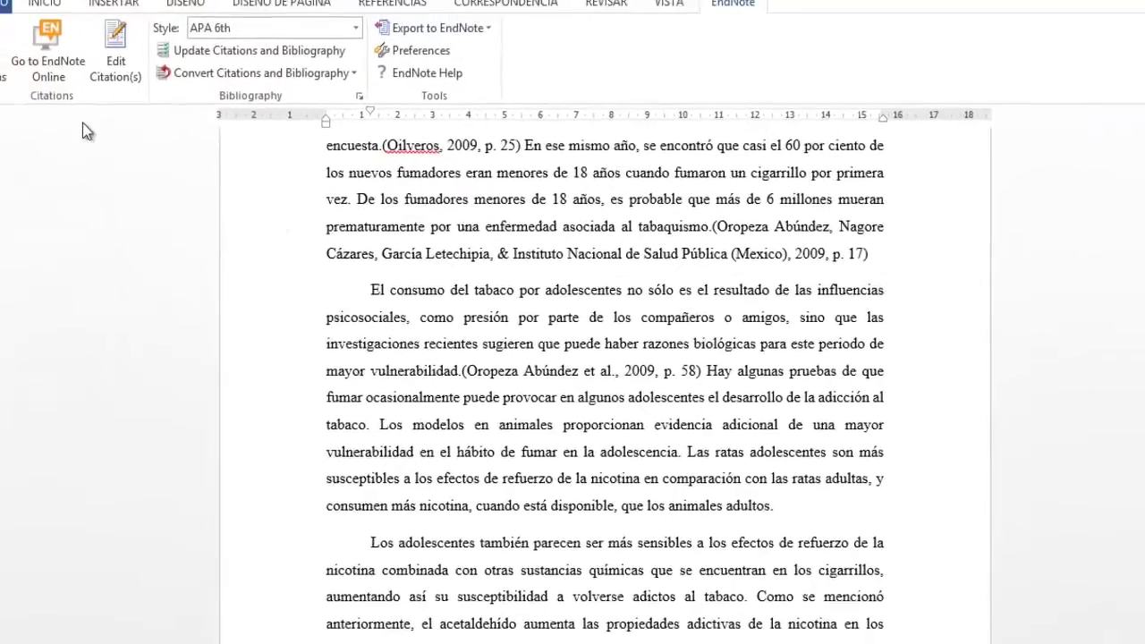
Step: Cite the 2009 book Tabaquismo: mitos y realidades after 'adolescencia.'
click(27, 97)
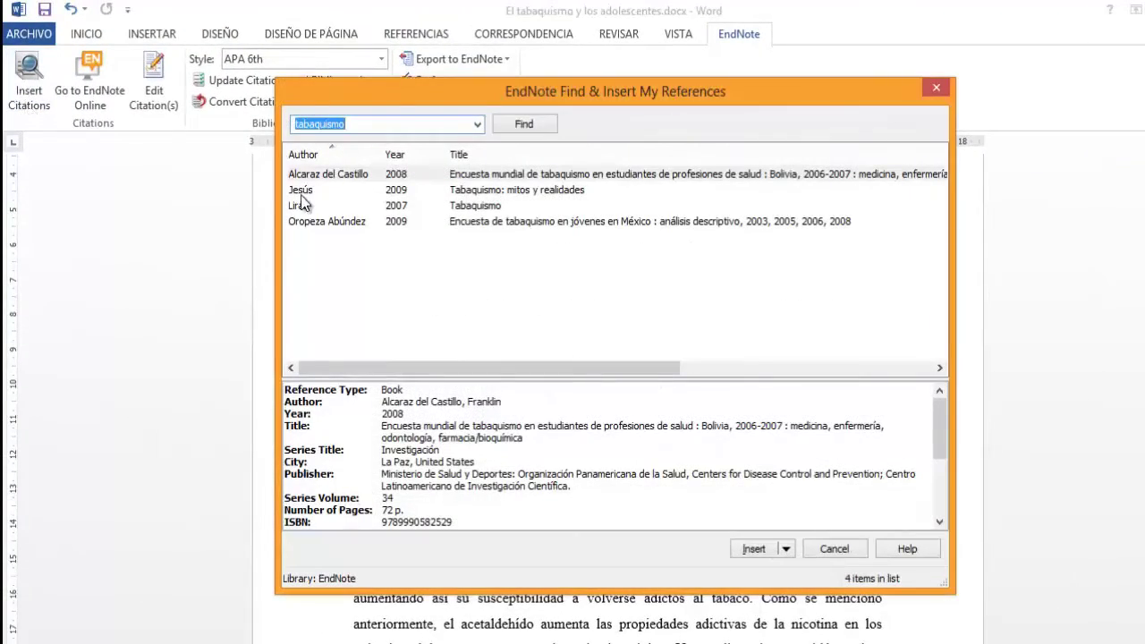
click(400, 194)
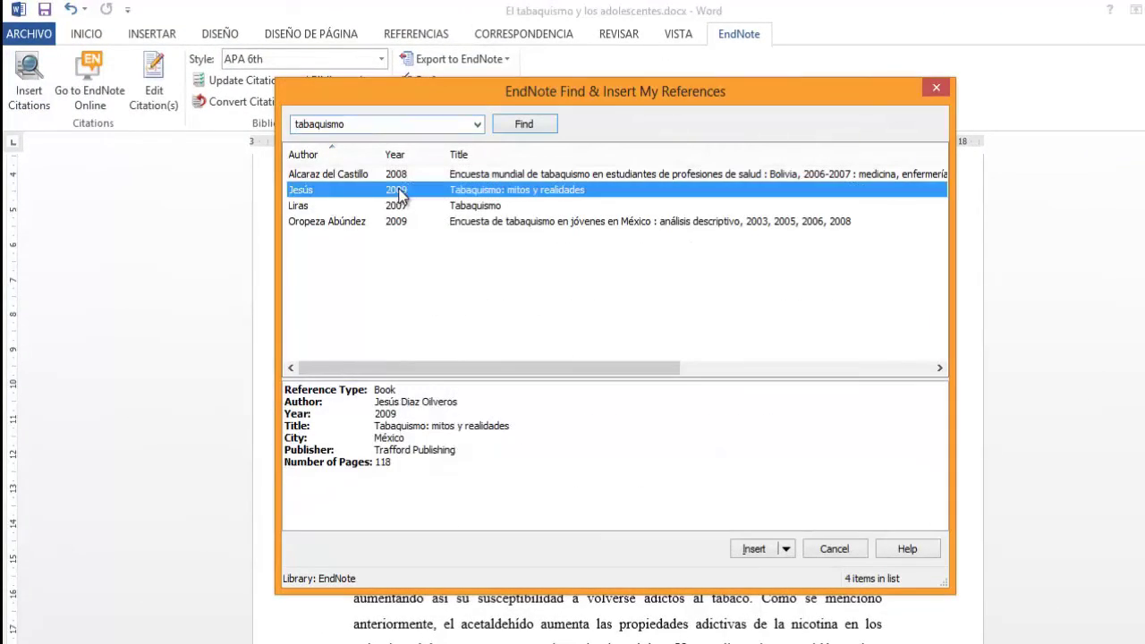
click(765, 555)
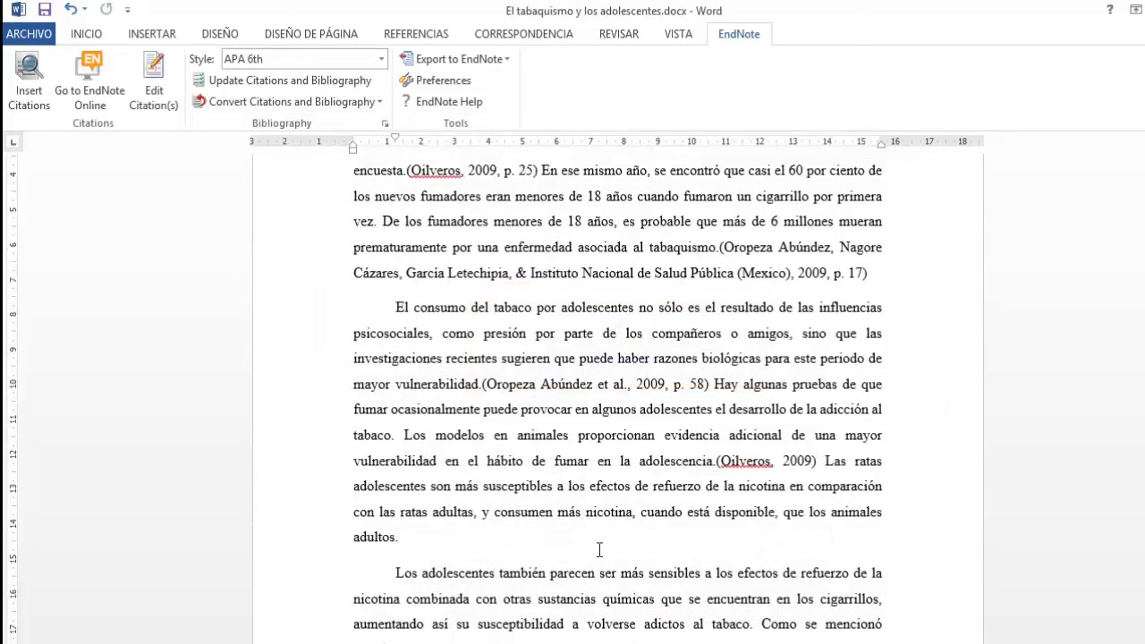
scroll(713, 549, up, 2)
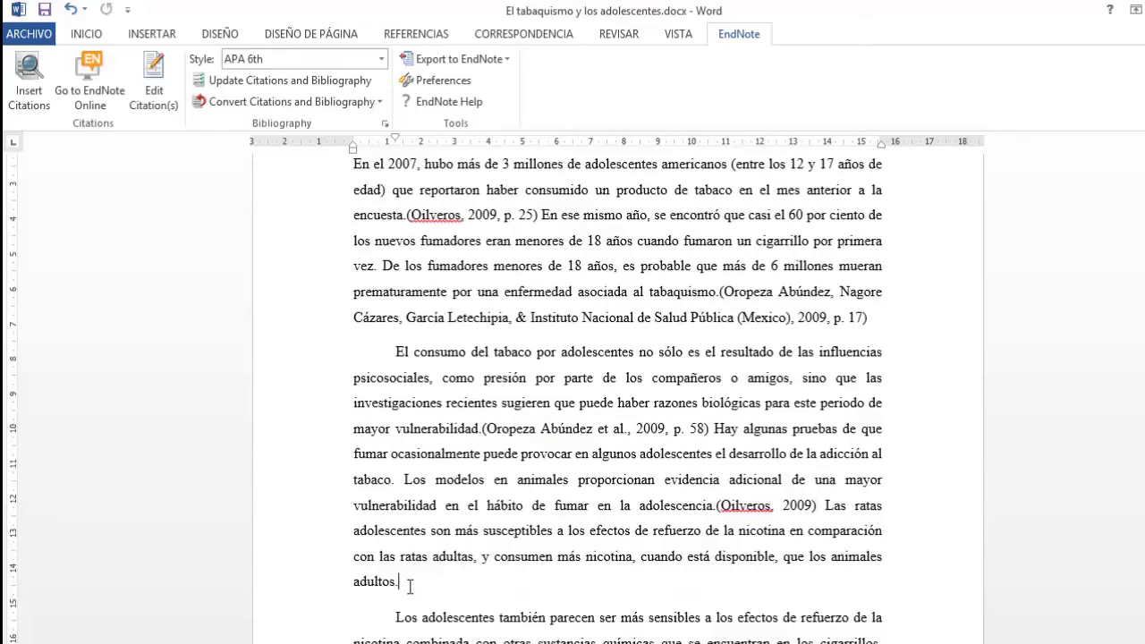
Step: Cite the 2007 Tabaquismo article by Liras et al. after 'adultos.'
click(28, 80)
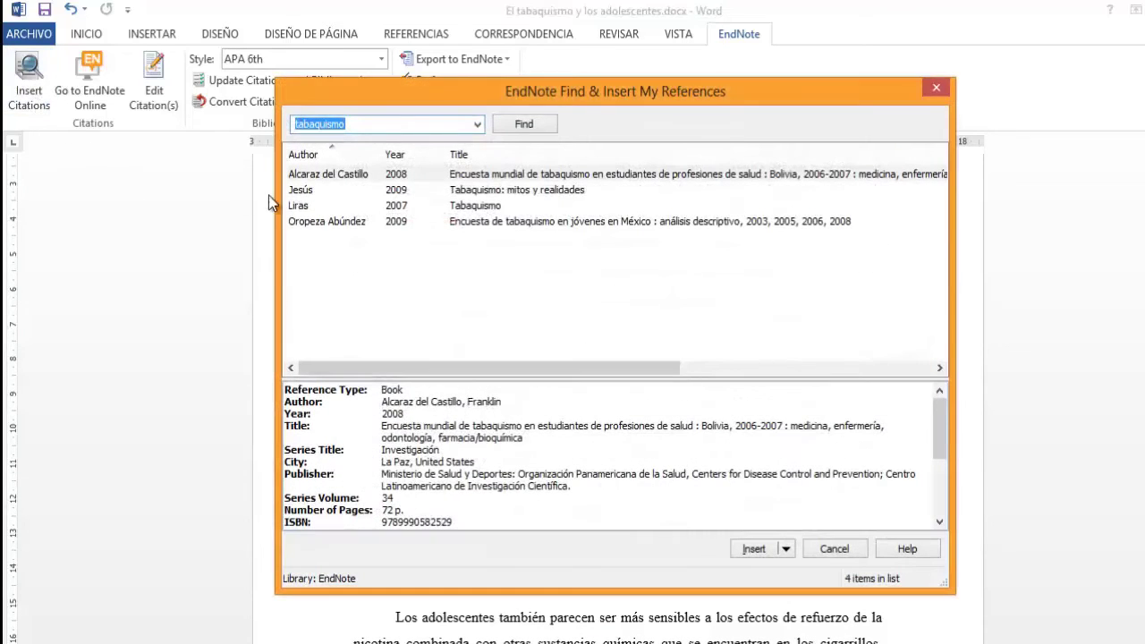
click(327, 206)
click(754, 549)
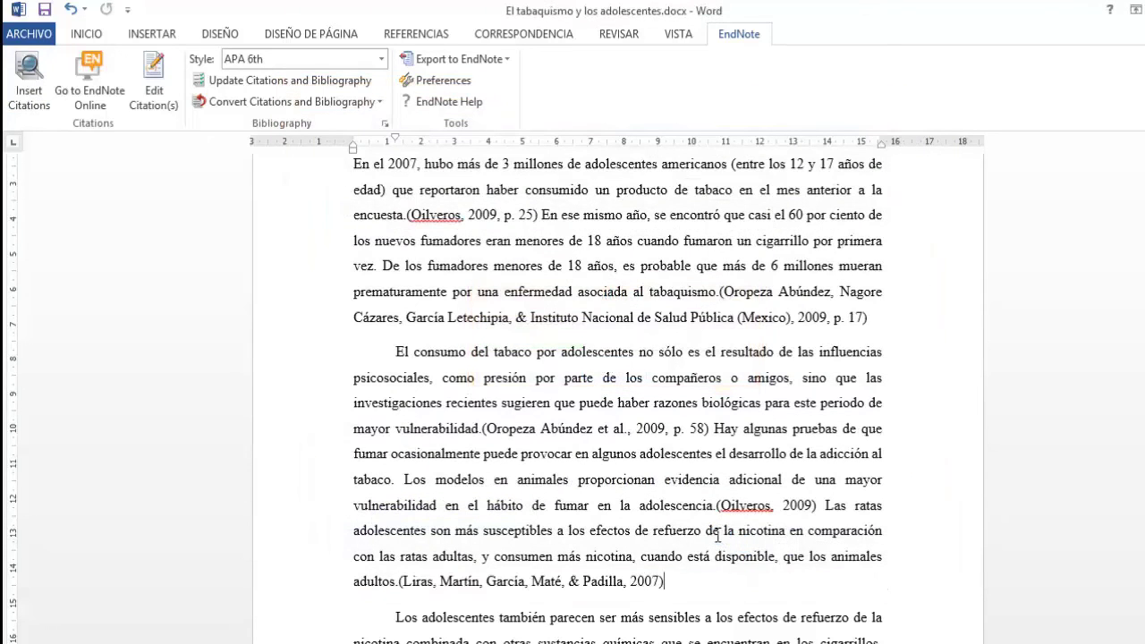
scroll(716, 534, down, 2)
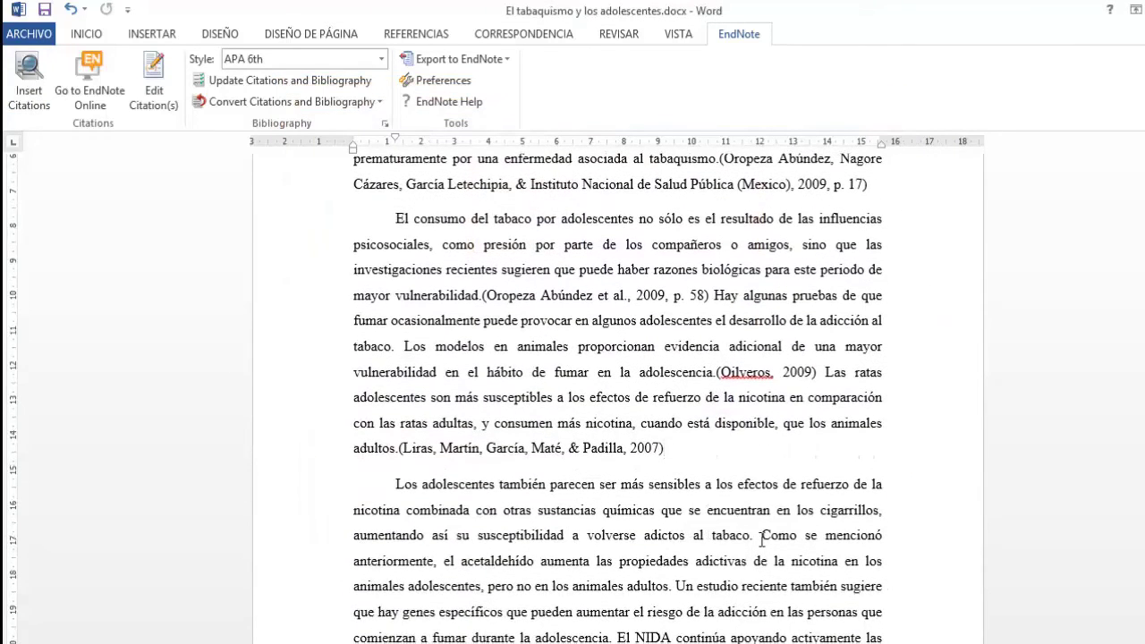
Step: Cite the 2007 Liras et al. Tabaquismo article again after 'tabaco.'
drag(666, 446, 399, 454)
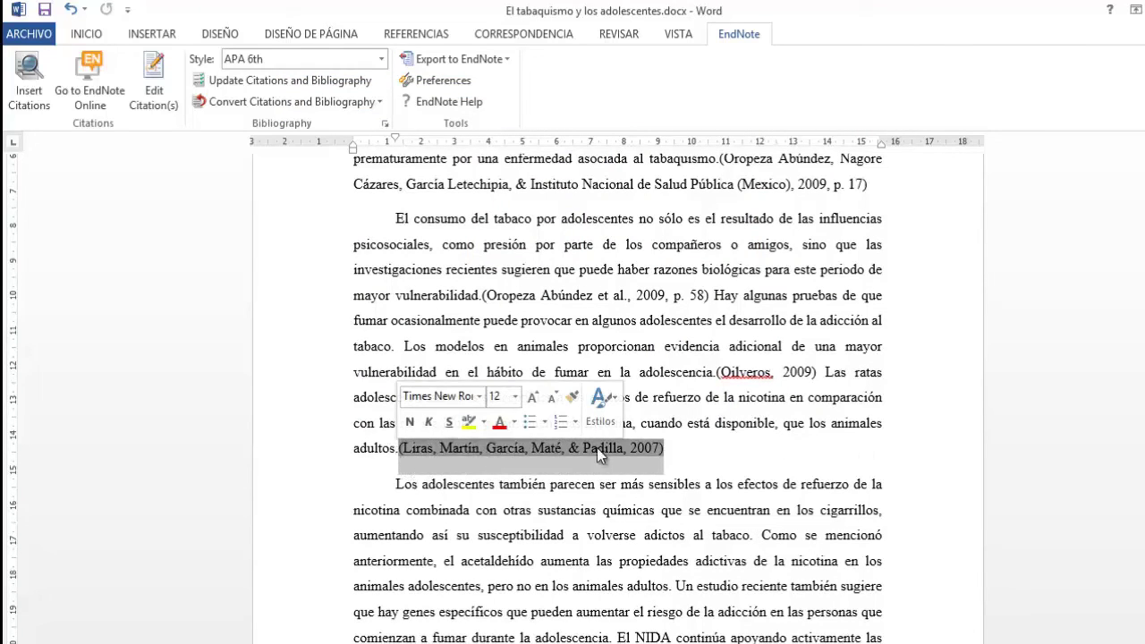
click(756, 540)
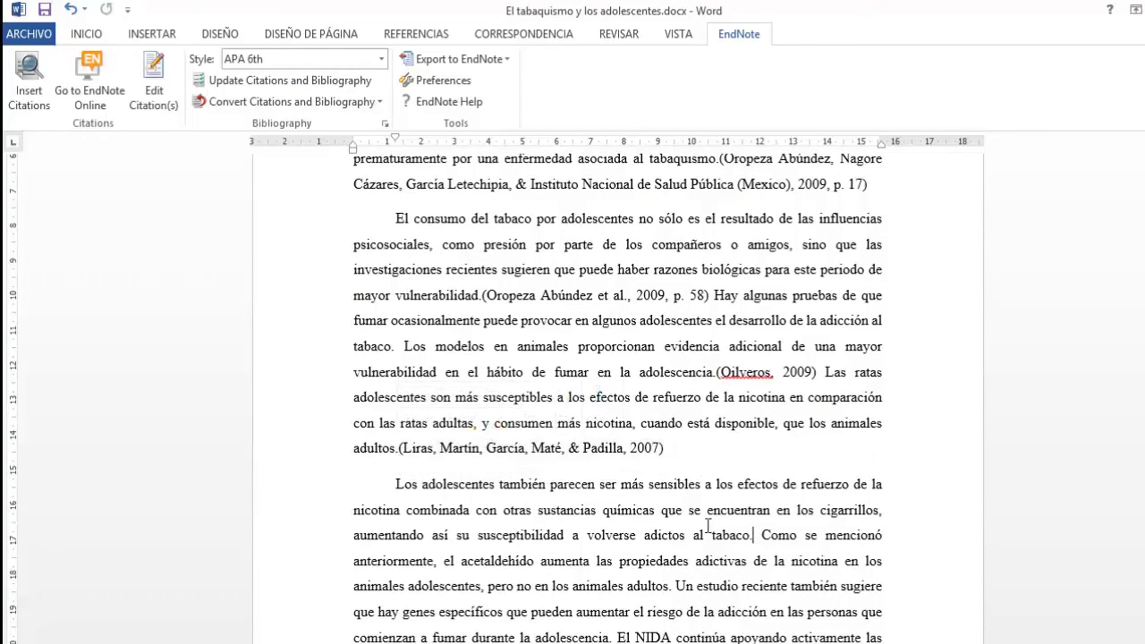
click(32, 99)
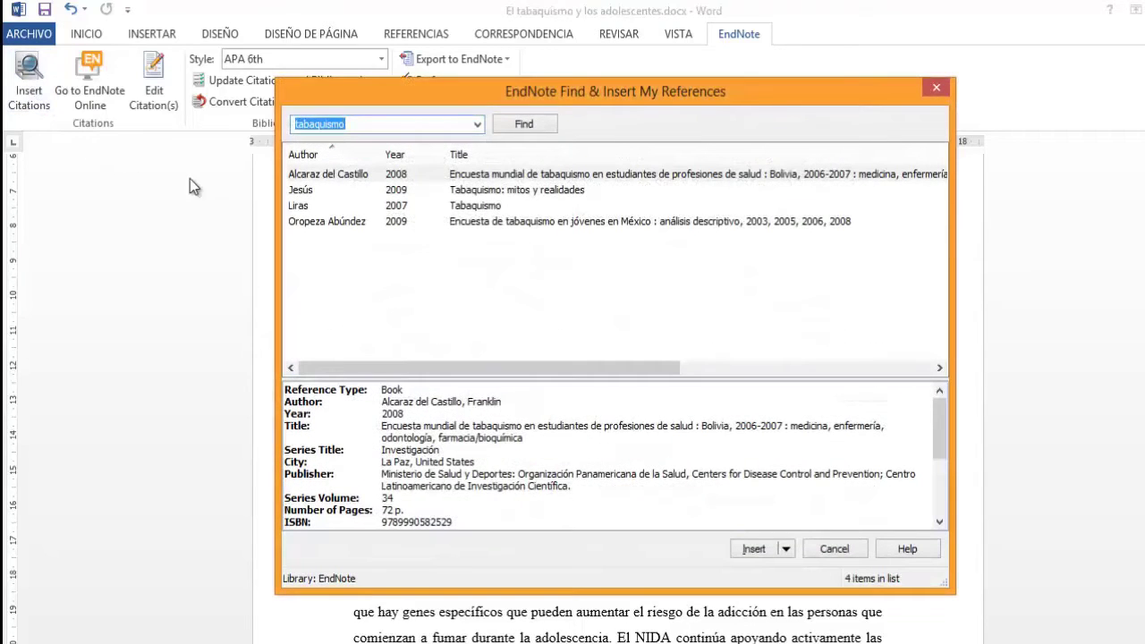
click(299, 207)
click(754, 548)
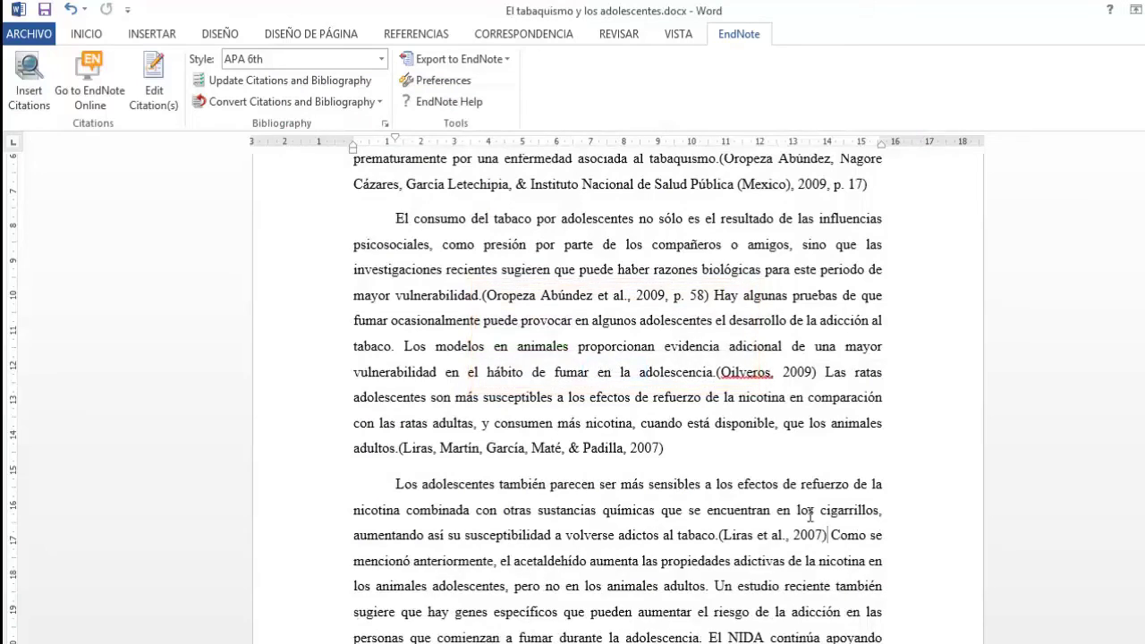
scroll(806, 511, down, 1)
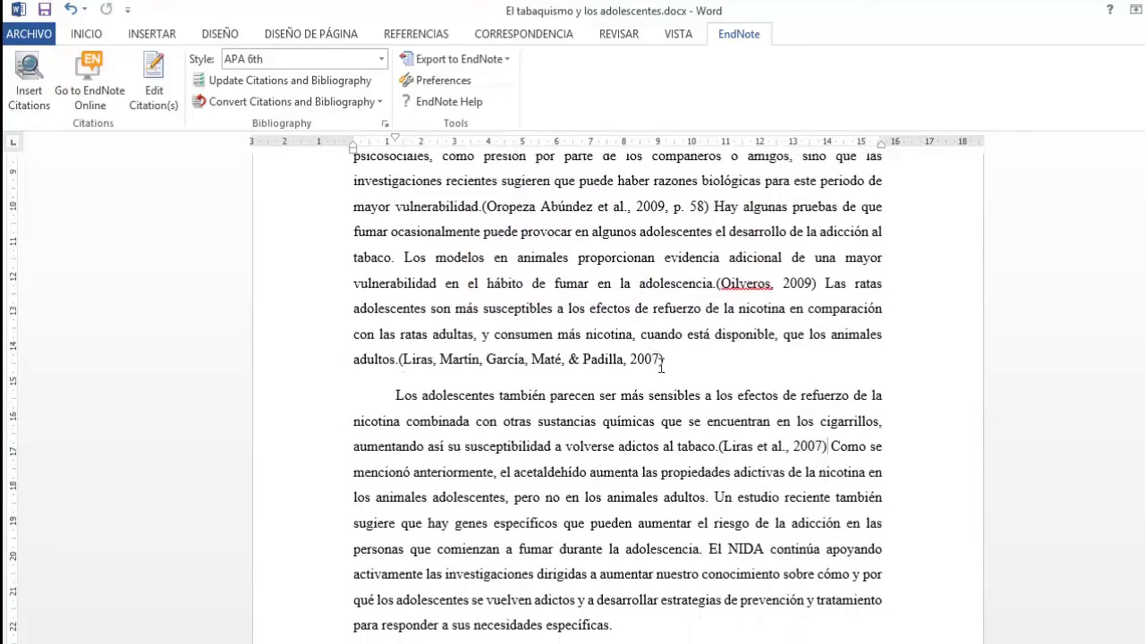
scroll(784, 453, down, 1)
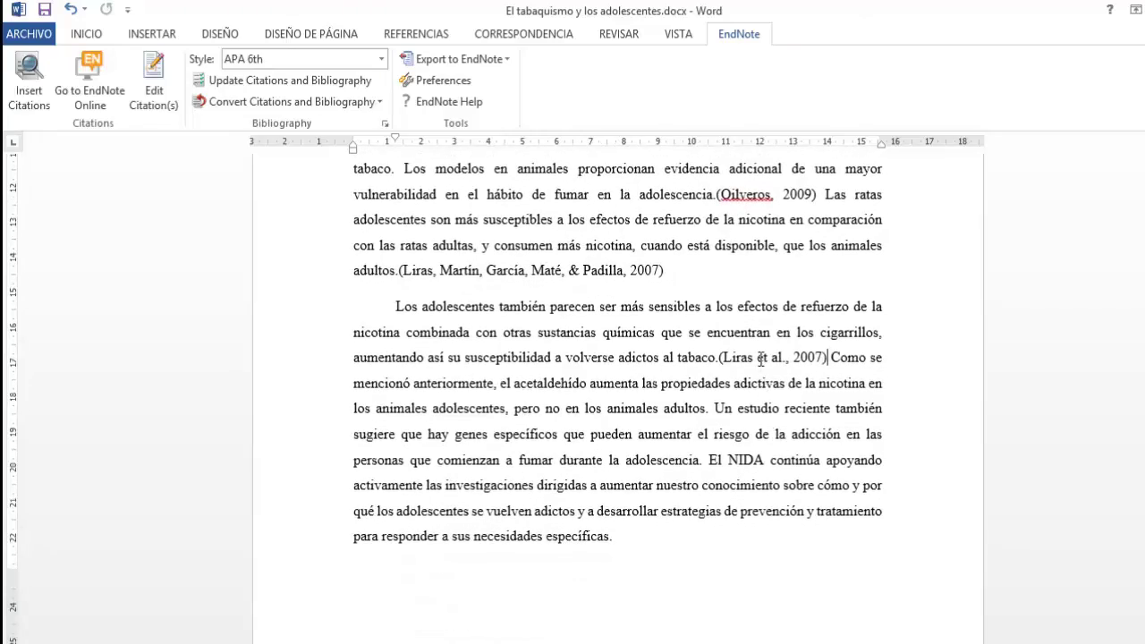
Step: Add page 65 to the (Liras et al., 2007) citation after 'tabaco.'
right_click(761, 359)
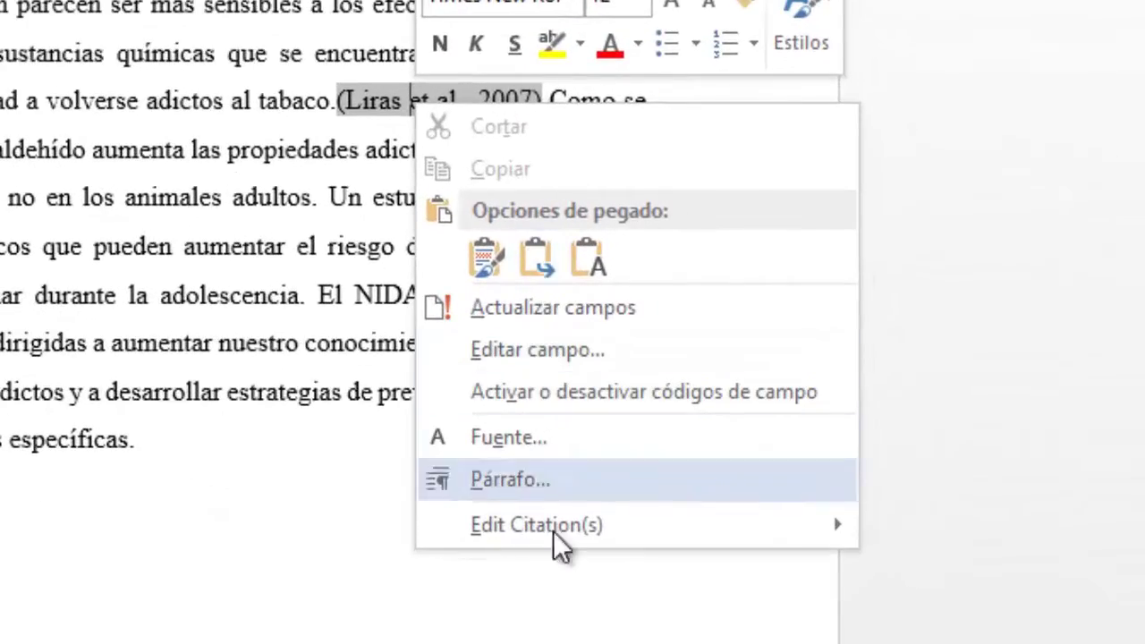
mouse_move(583, 533)
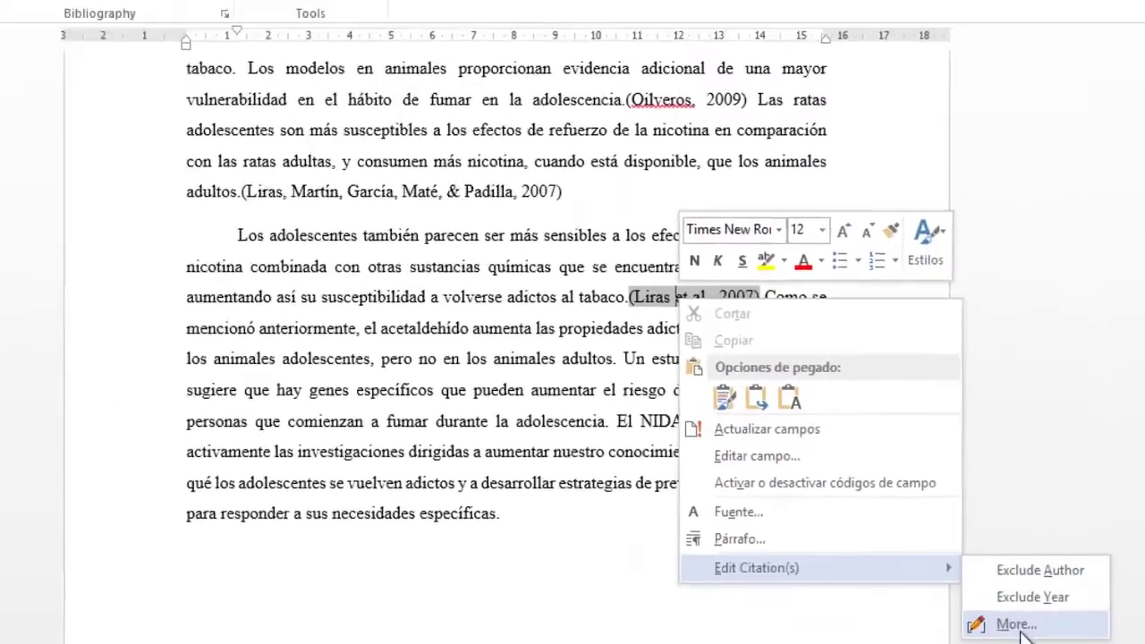
click(964, 617)
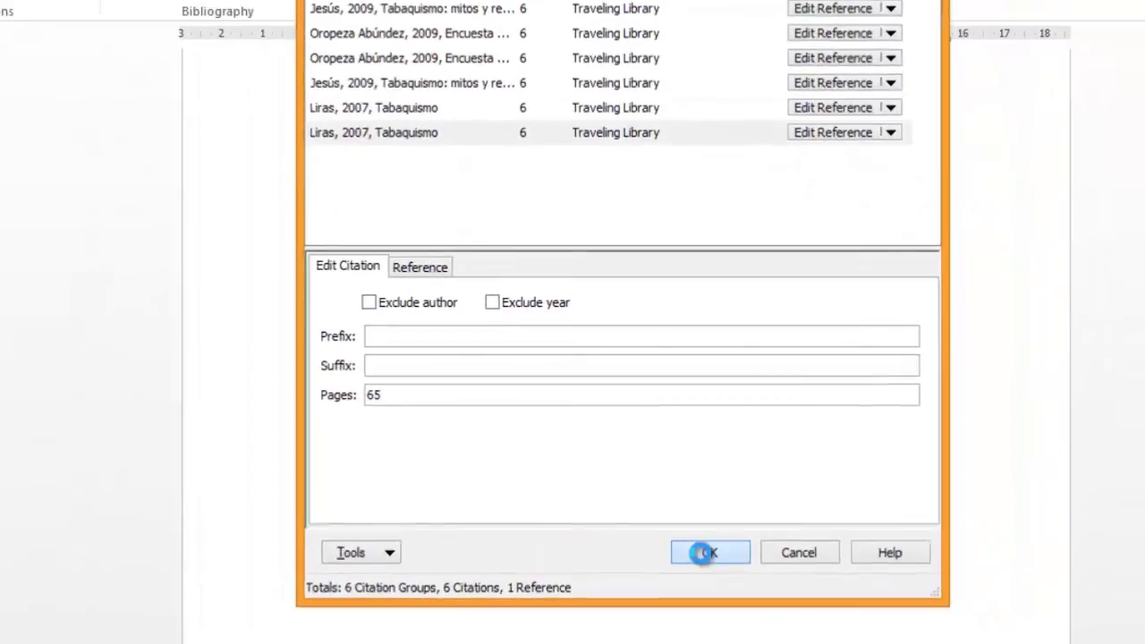
click(791, 497)
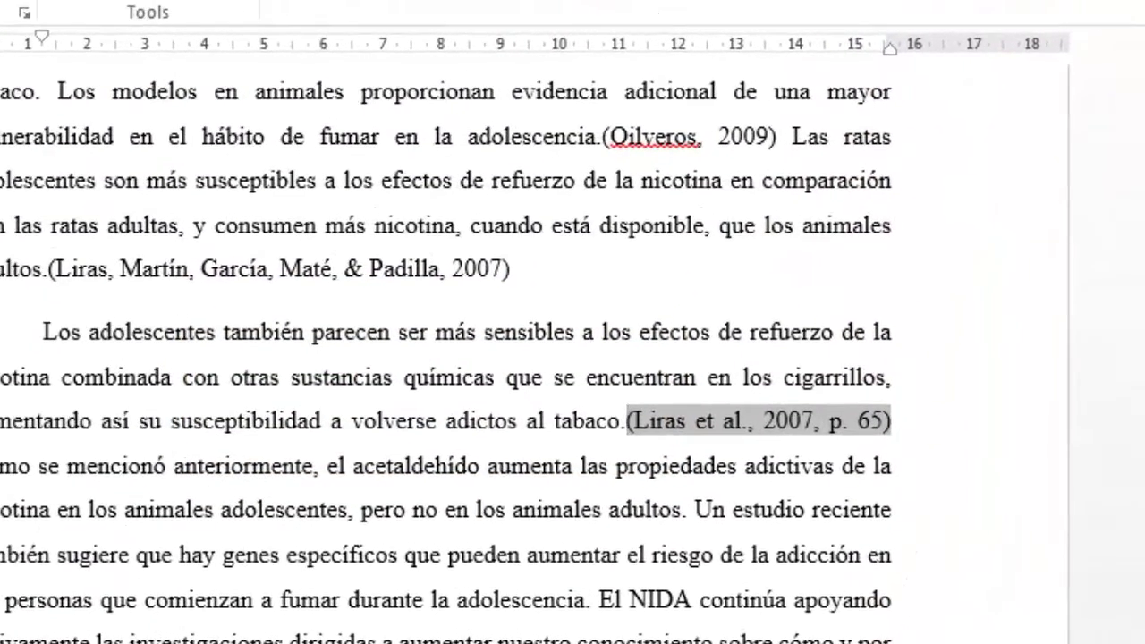
scroll(447, 349, down, 2)
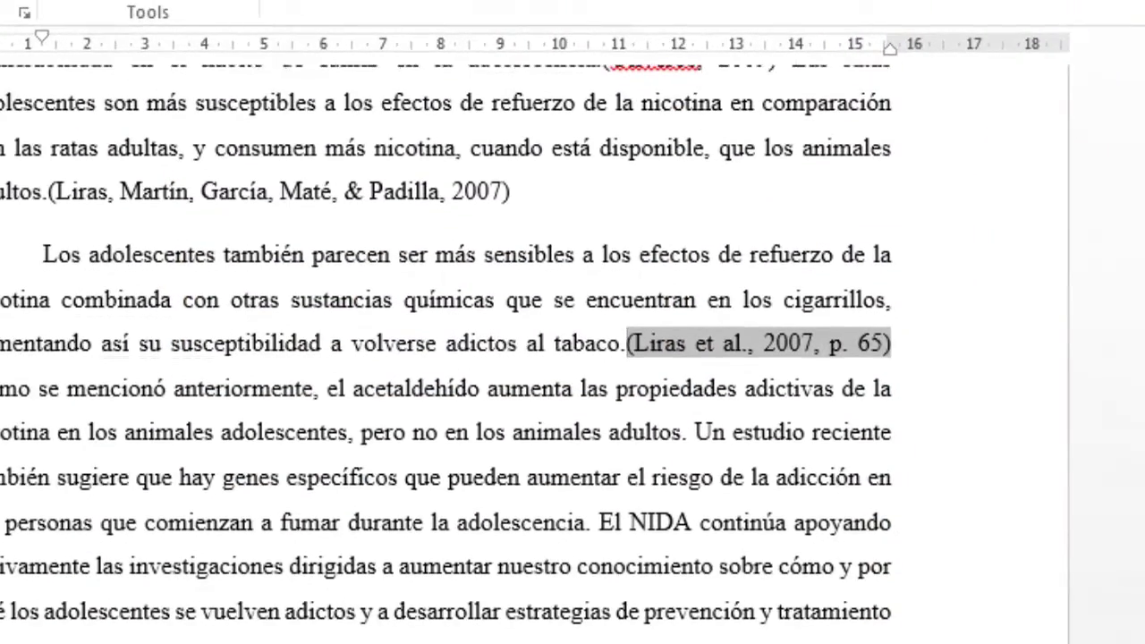
click(421, 641)
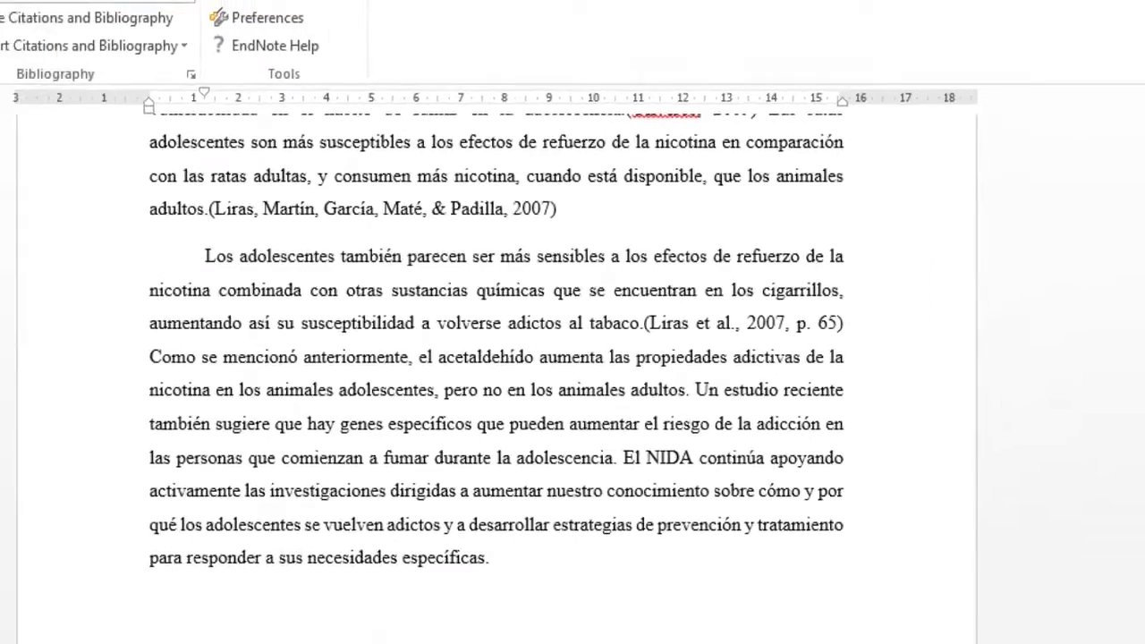
Step: Cite the 2008 Alcaraz del Castillo health-student survey at the paragraph end after 'específicas.'
key(alt+7)
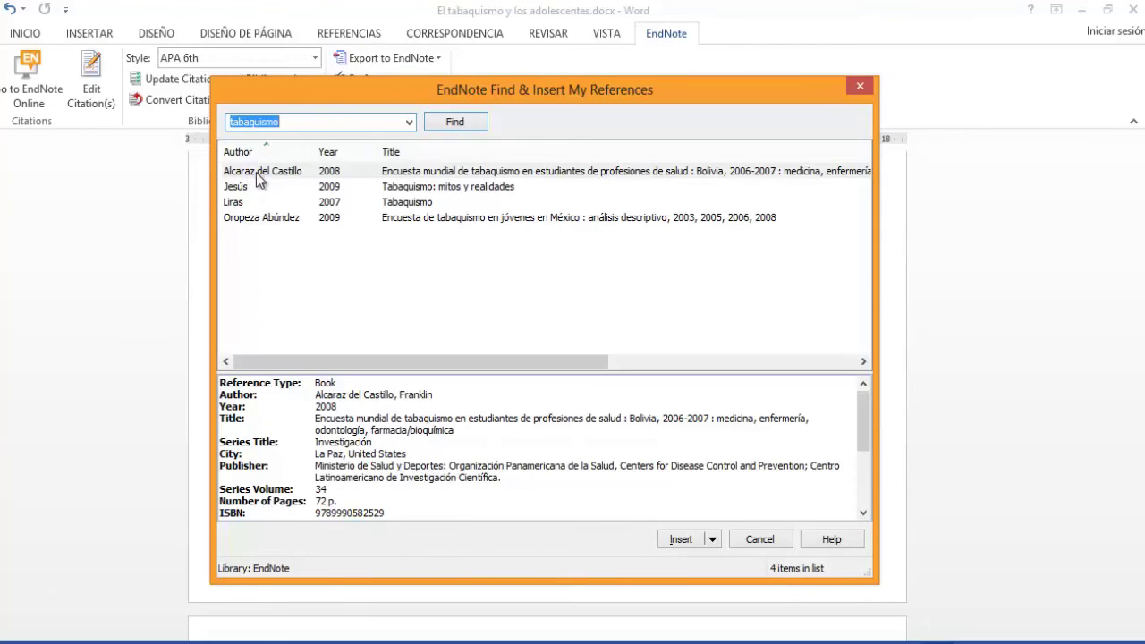
click(258, 173)
click(682, 539)
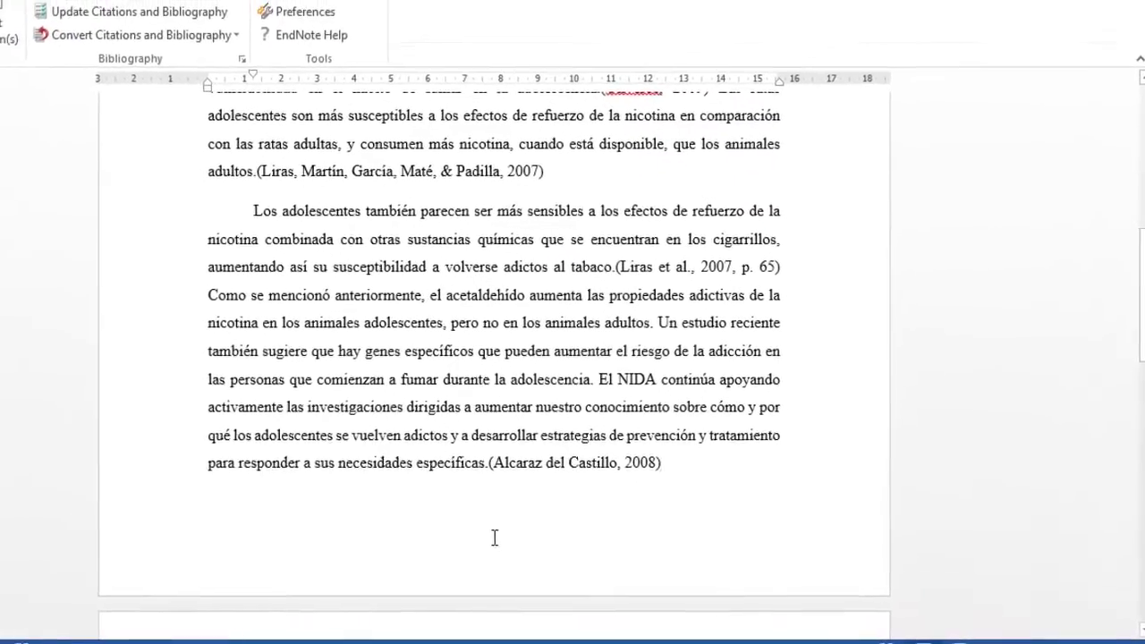
Step: Type the heading 'Bibliografia' above the reference list
scroll(595, 473, up, 3)
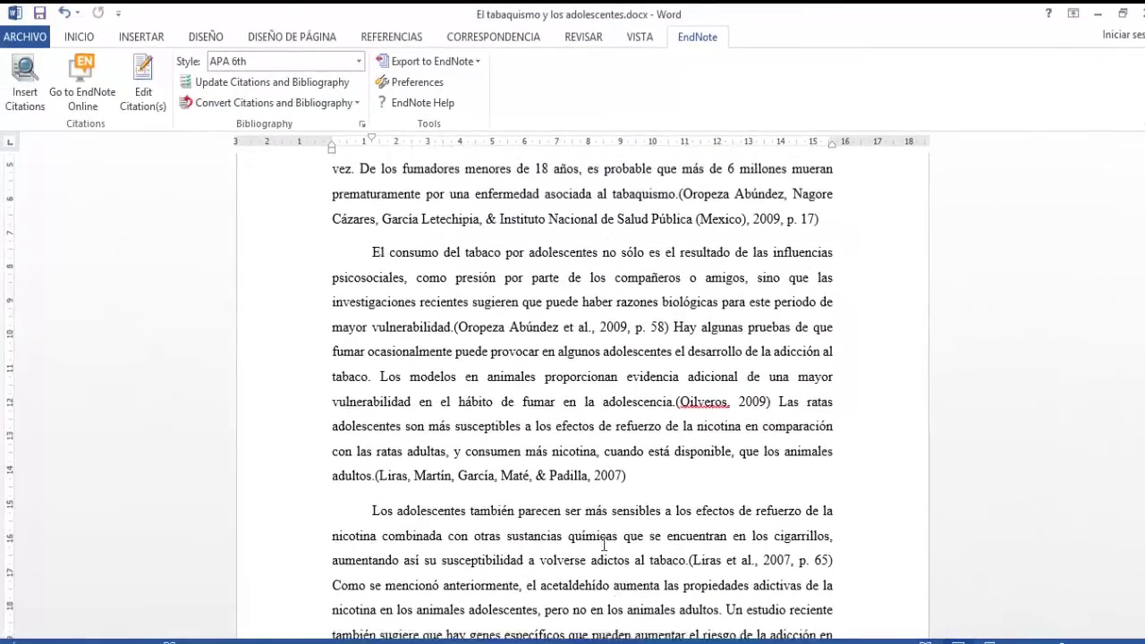
scroll(622, 477, up, 5)
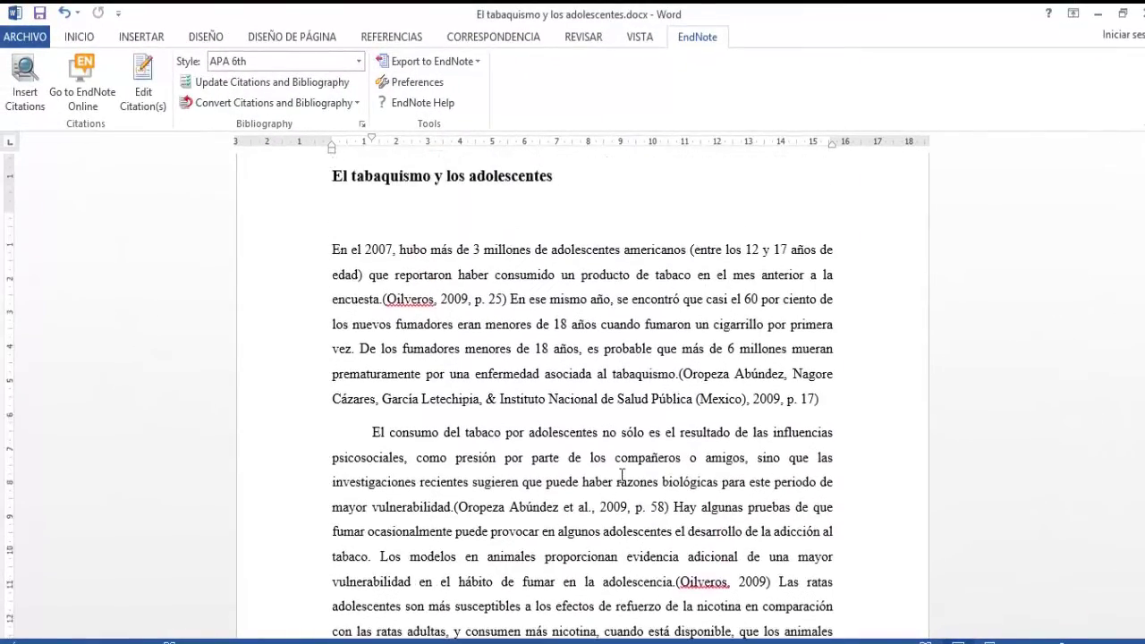
scroll(605, 467, down, 5)
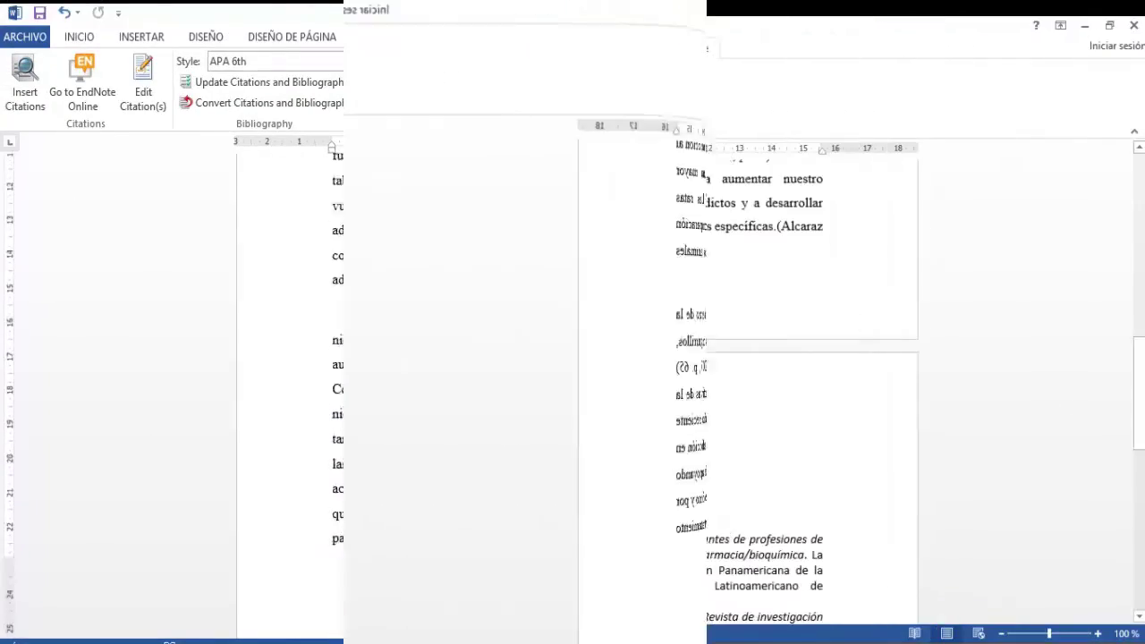
click(421, 468)
text(Bibliografia)
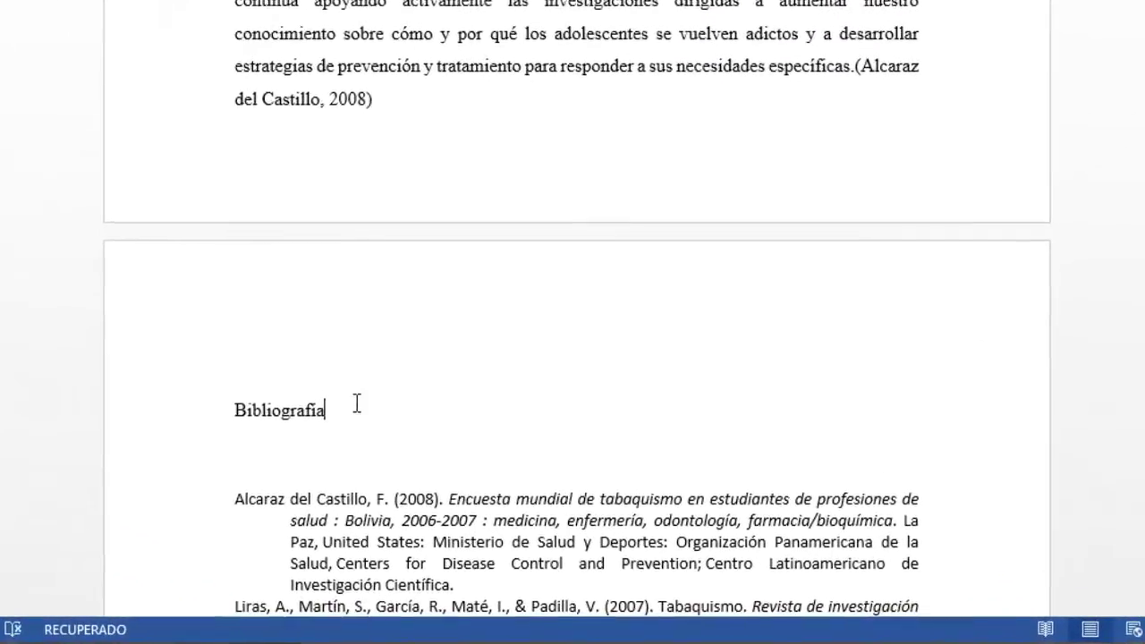
scroll(443, 442, down, 4)
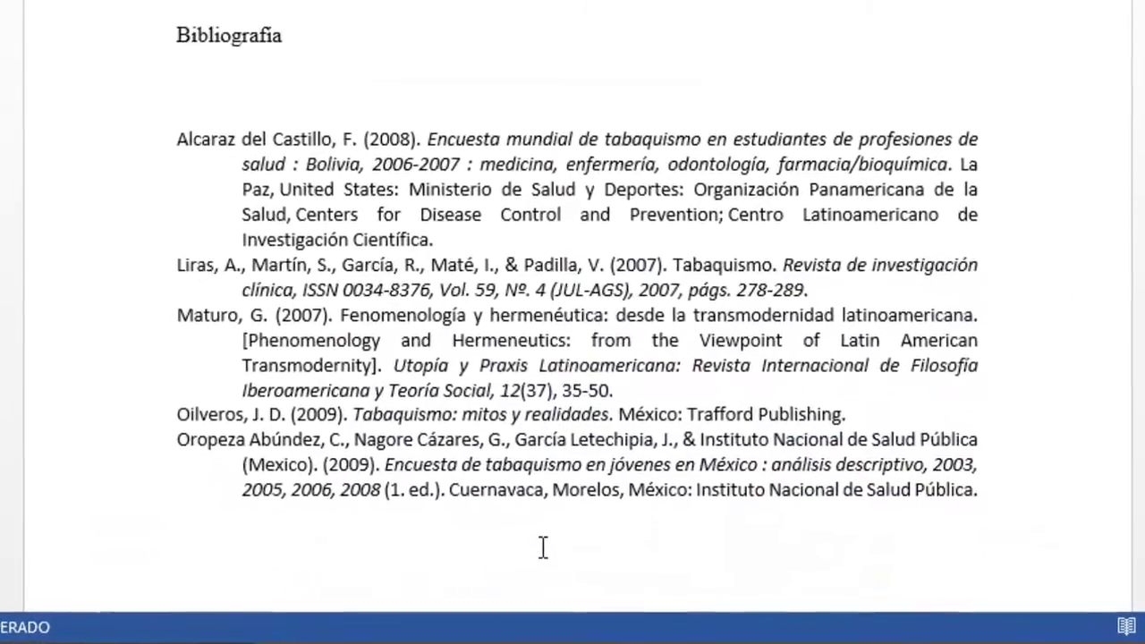
scroll(543, 543, up, 3)
scroll(546, 441, up, 1)
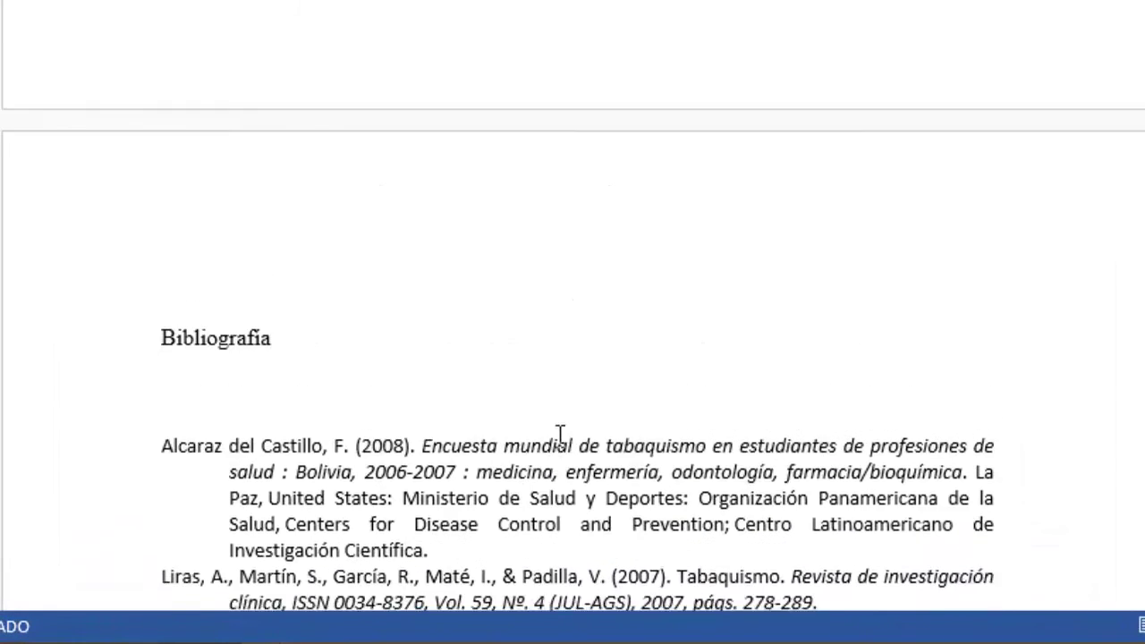
scroll(559, 413, down, 3)
scroll(560, 419, down, 3)
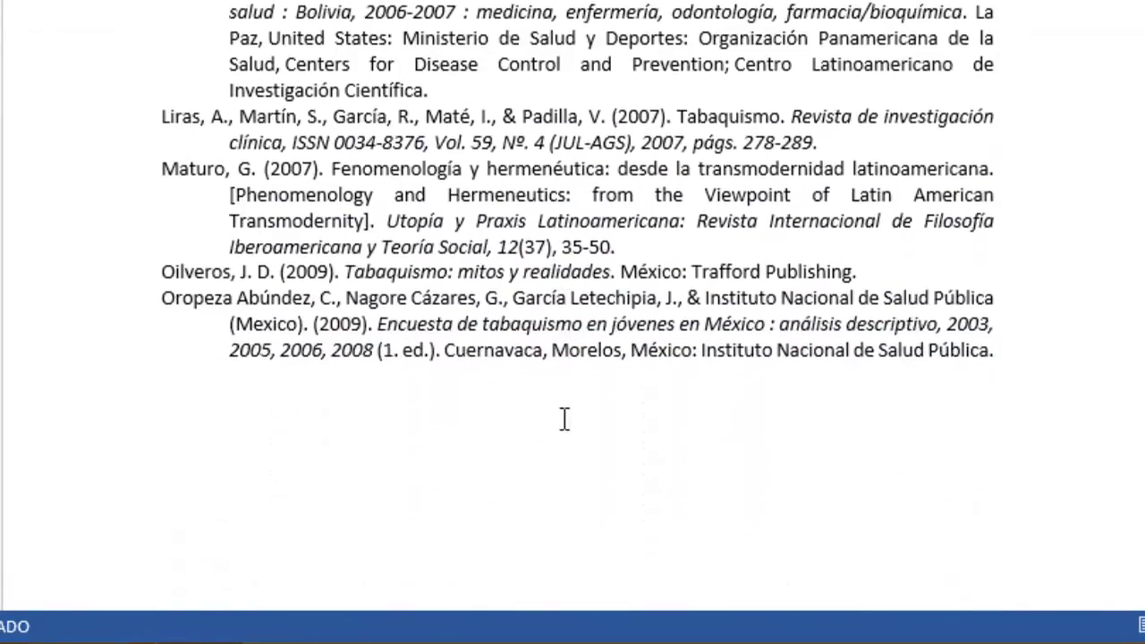
scroll(562, 417, up, 1)
scroll(562, 417, up, 2)
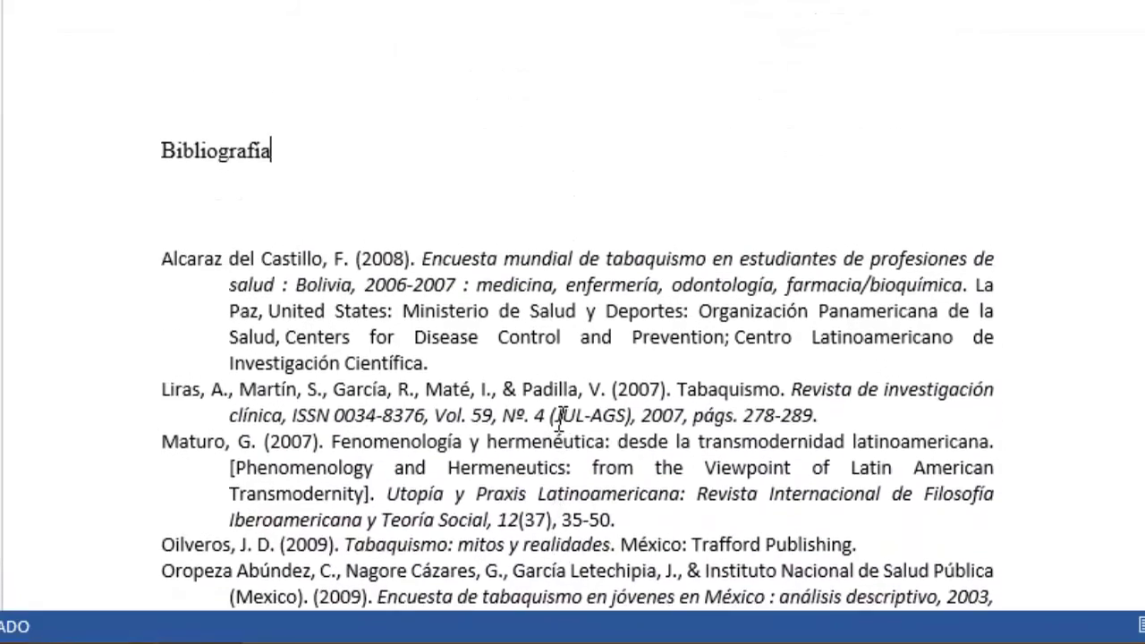
scroll(506, 416, up, 1)
Step: Add blank lines after the Alcaraz del Castillo, Liras and Maturo references
click(507, 430)
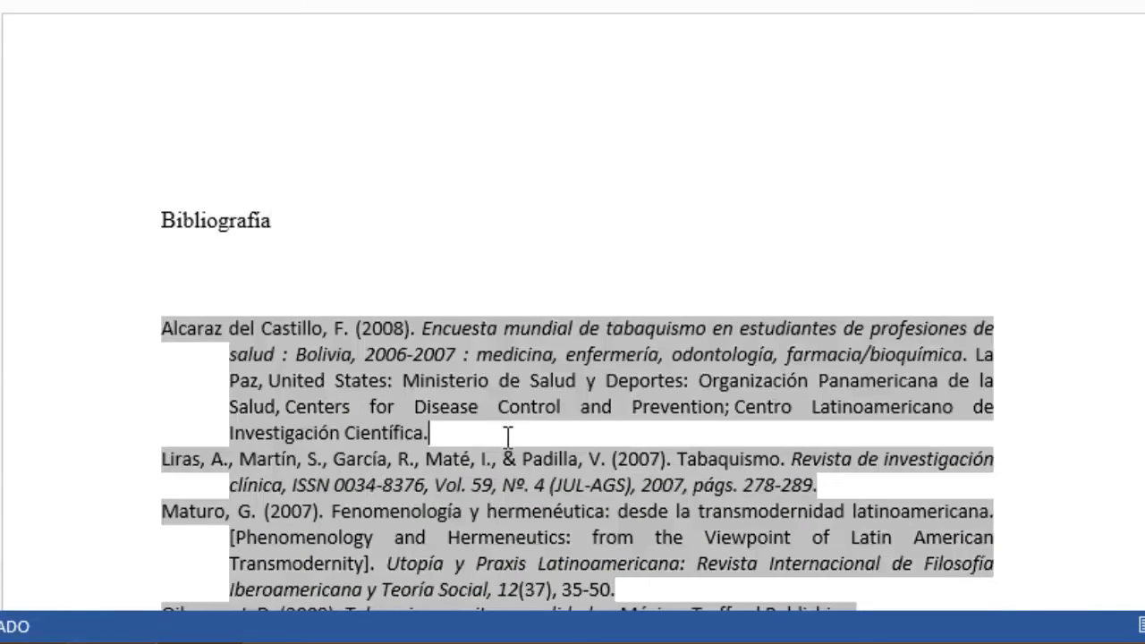
key(Return)
scroll(816, 419, down, 3)
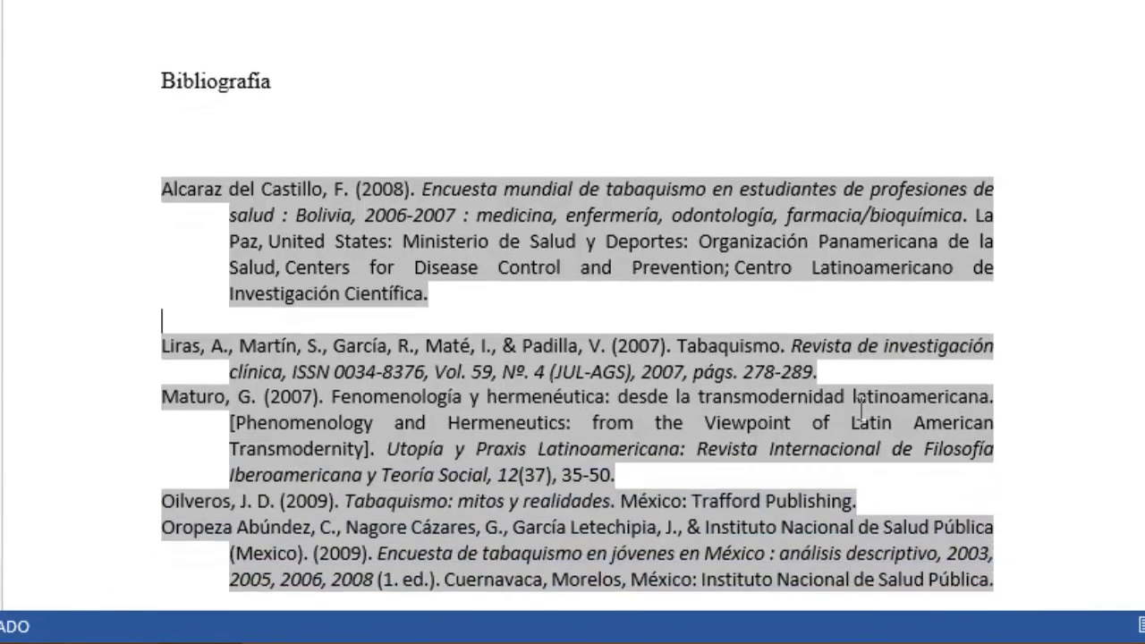
key(Return)
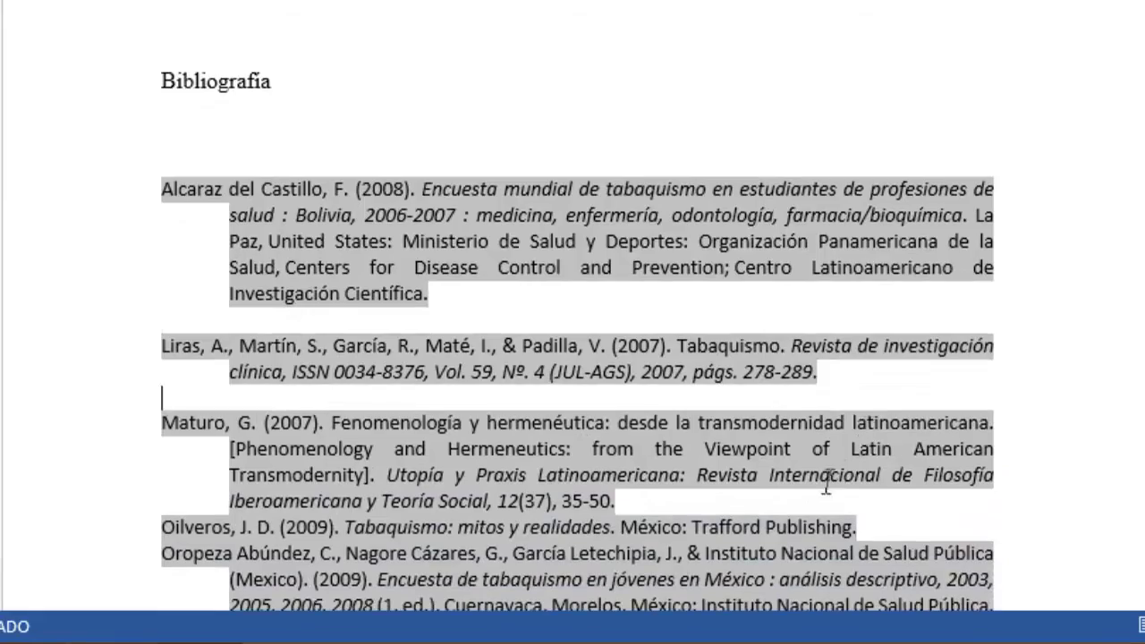
click(679, 508)
key(Return)
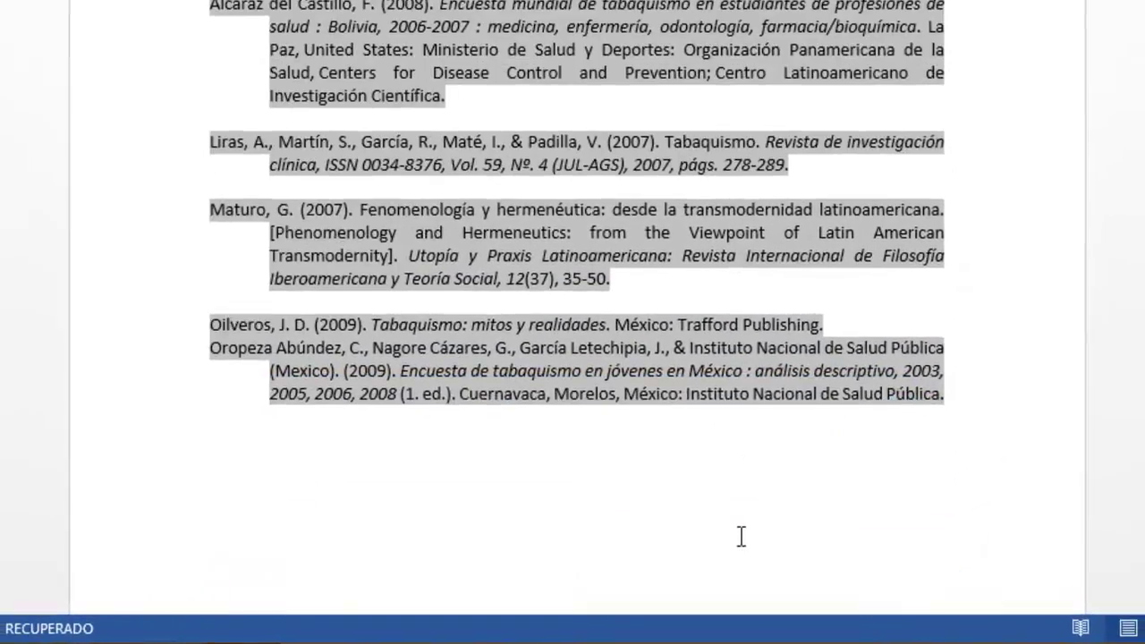
Step: Format the five Bibliografía references in Times New Roman 12 to match the tabaquismo paper
drag(734, 516, 93, 17)
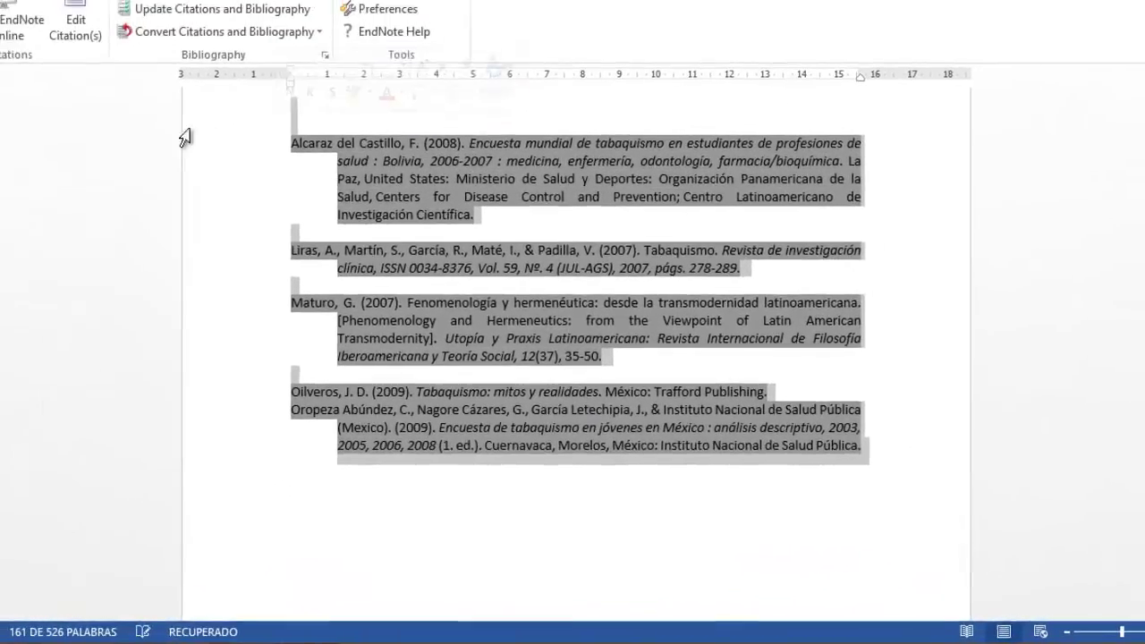
click(76, 52)
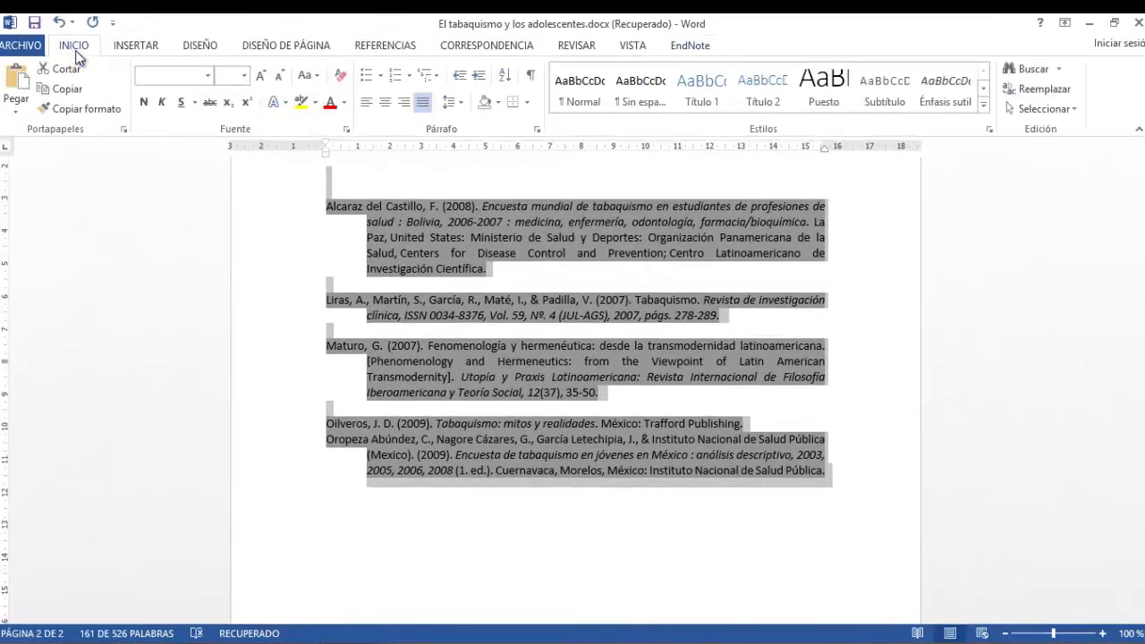
click(206, 77)
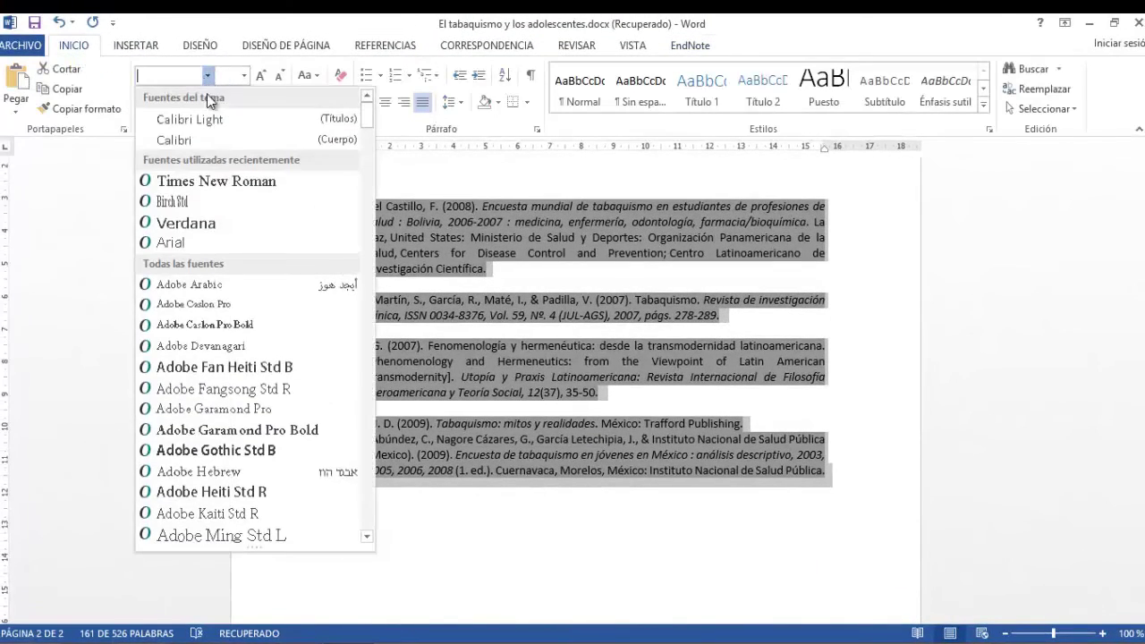
key(Escape)
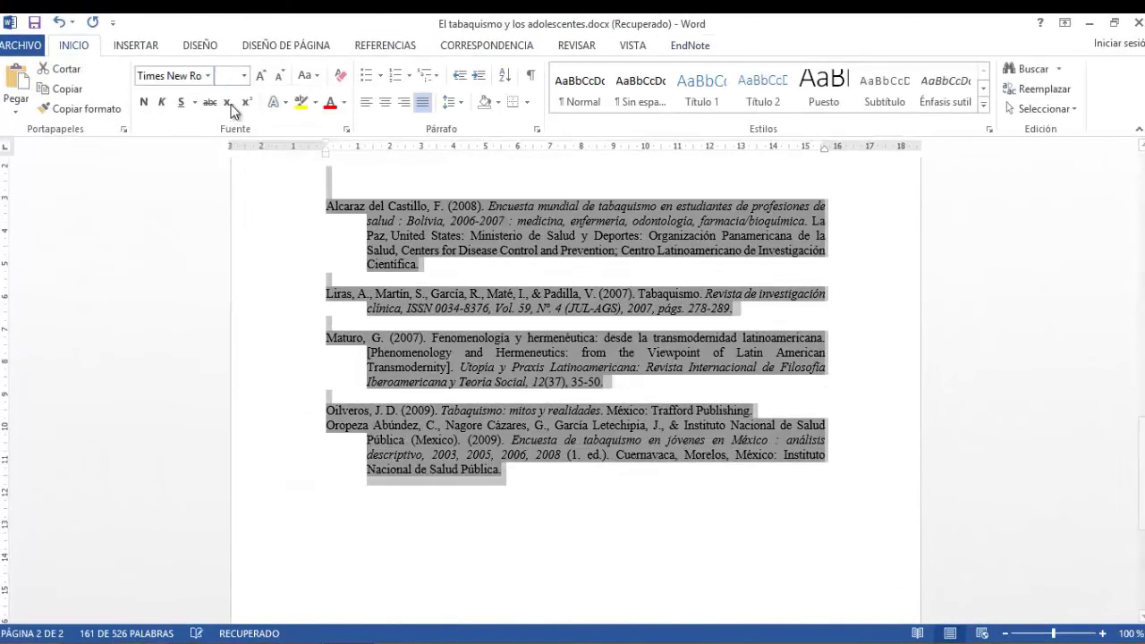
click(244, 76)
click(224, 162)
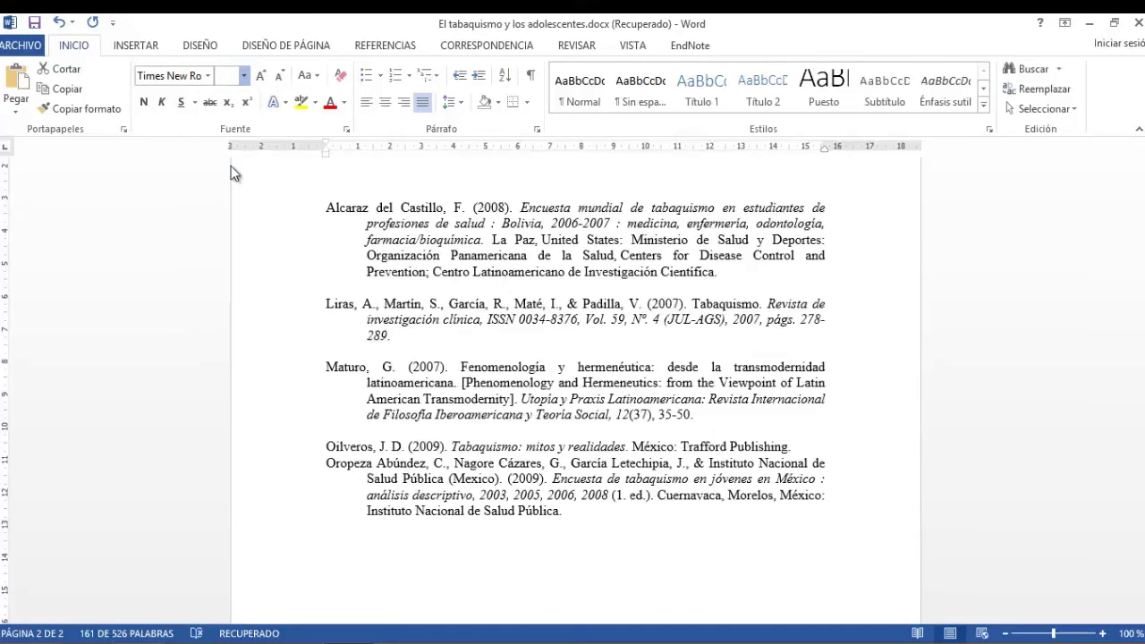
click(367, 239)
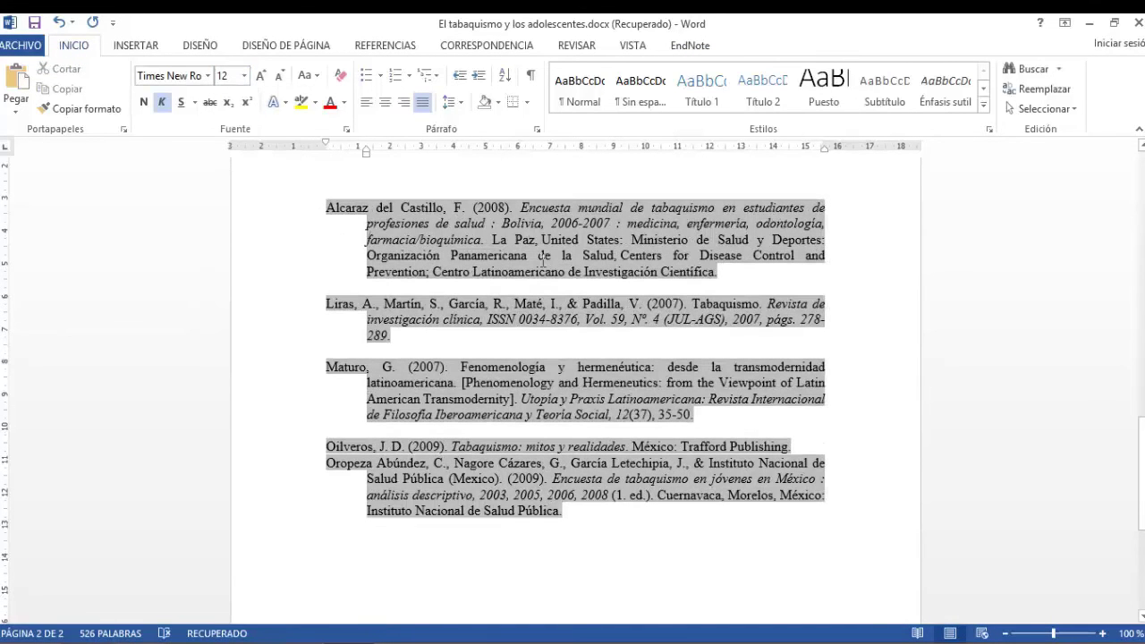
scroll(664, 566, up, 5)
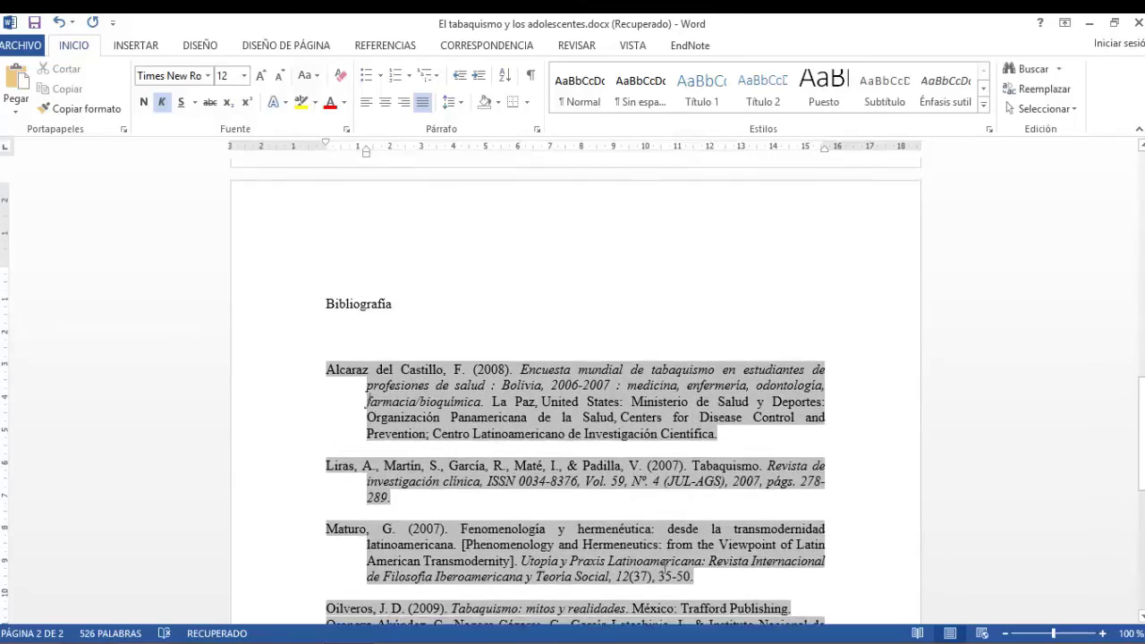
scroll(590, 406, up, 3)
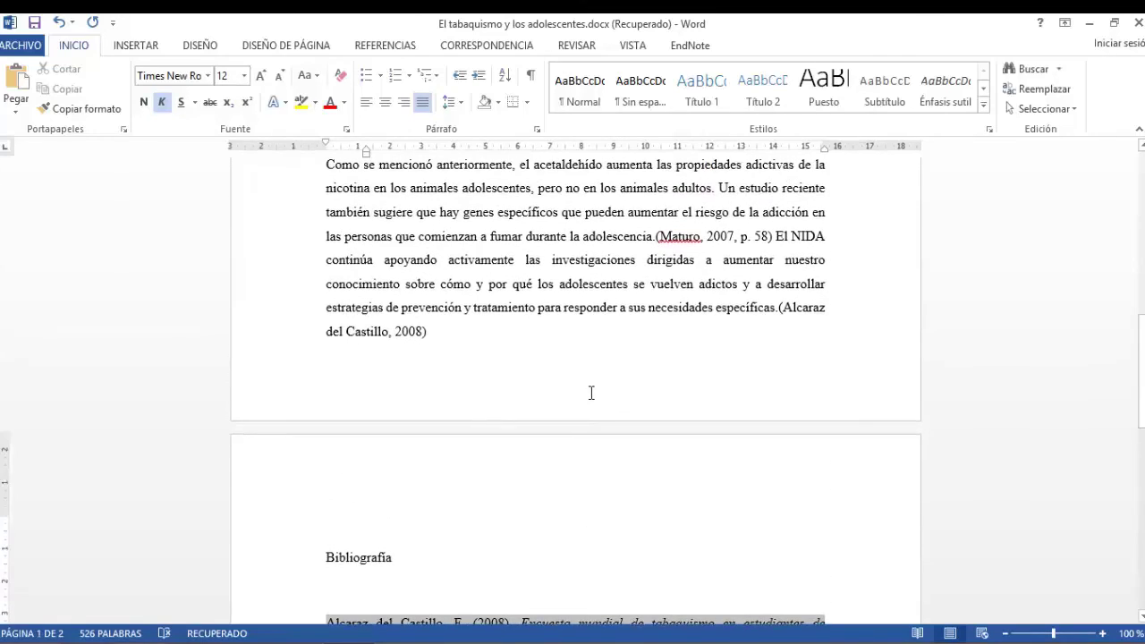
scroll(590, 405, down, 5)
scroll(598, 418, down, 3)
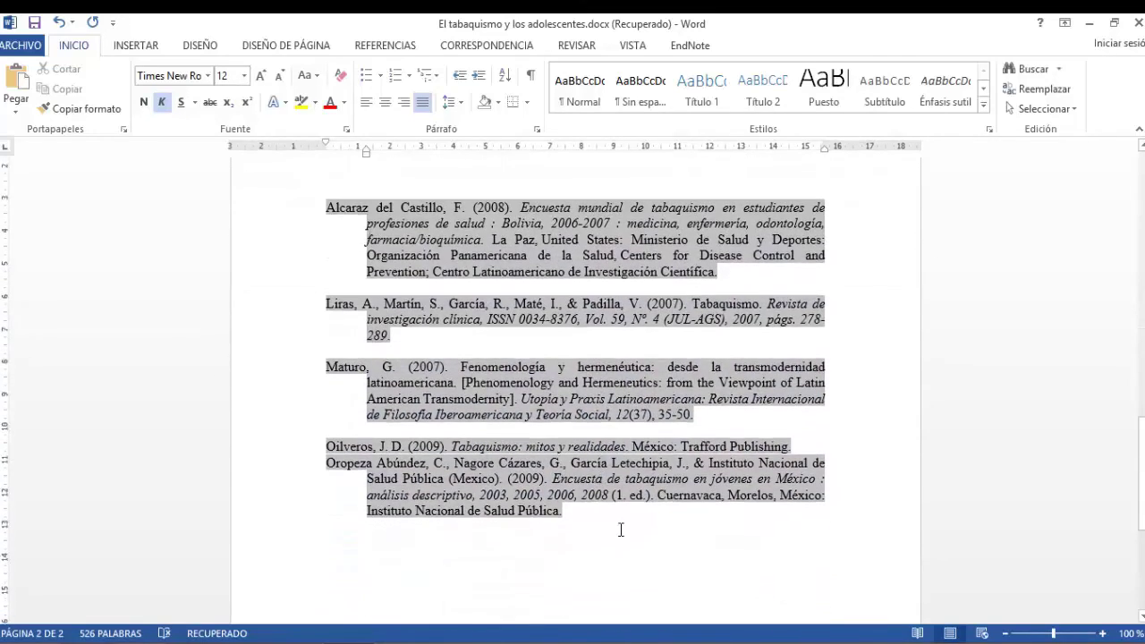
scroll(618, 529, up, 4)
scroll(558, 514, up, 6)
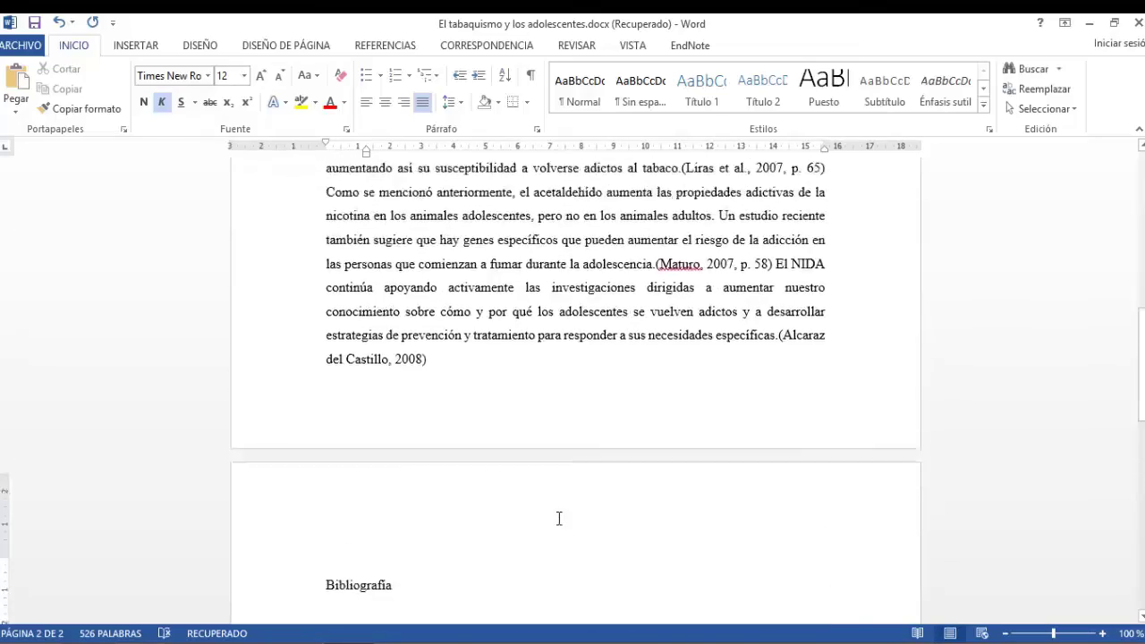
scroll(558, 518, up, 5)
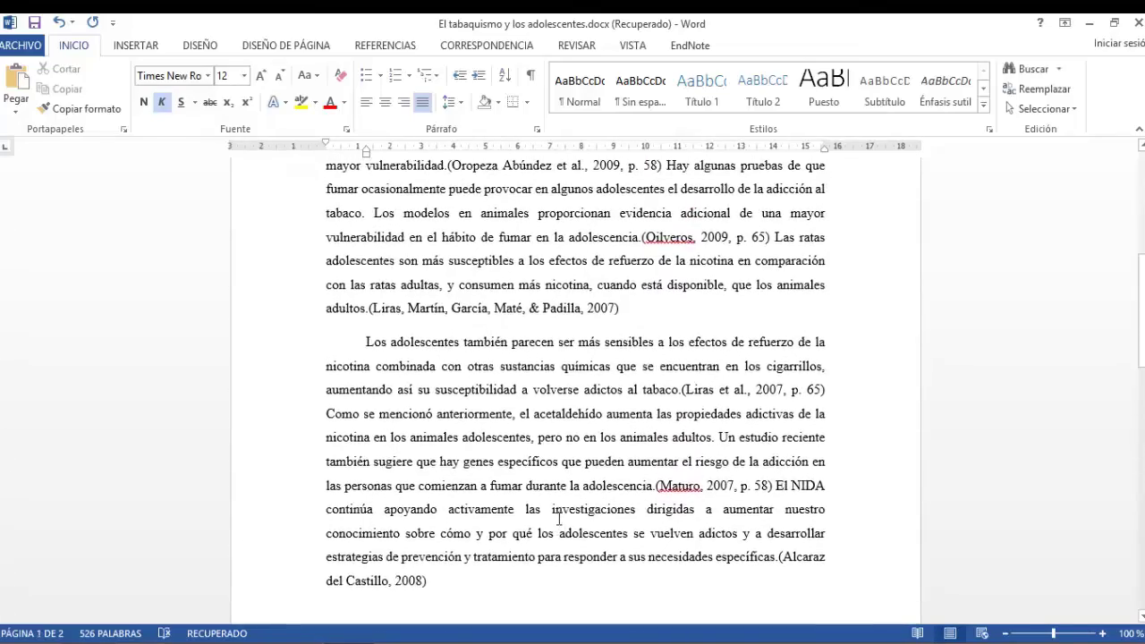
scroll(558, 518, up, 4)
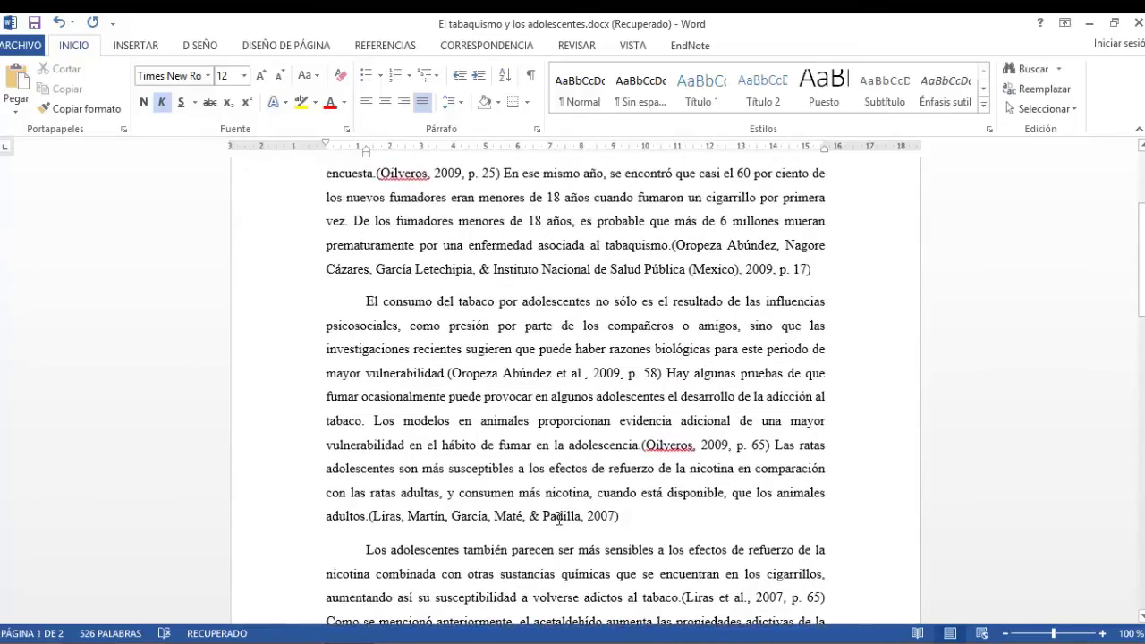
scroll(559, 519, up, 1)
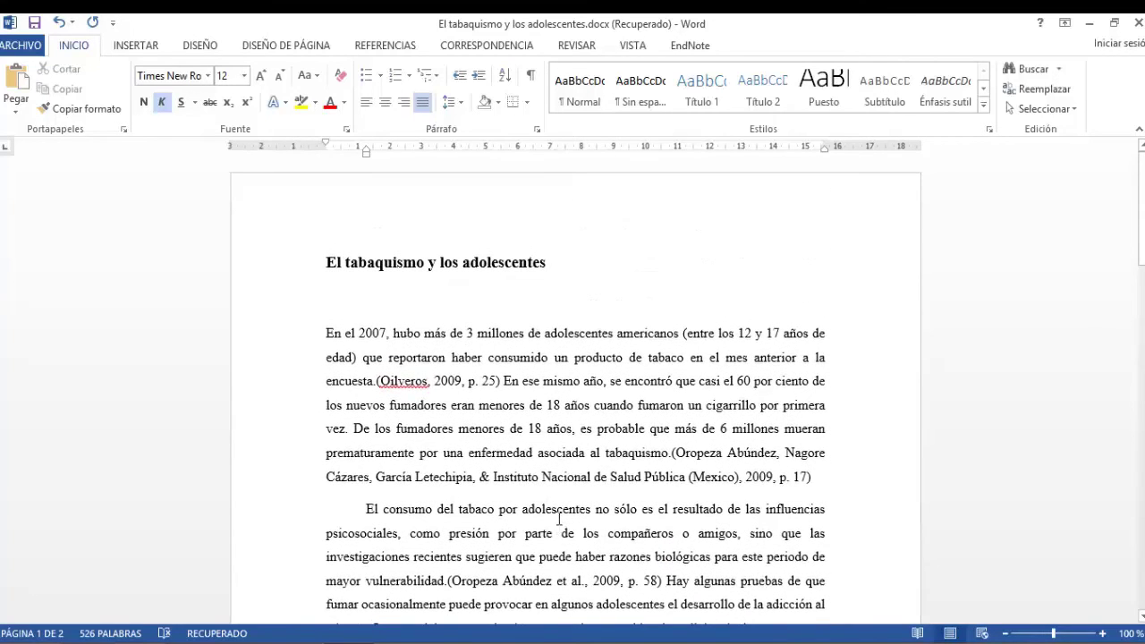